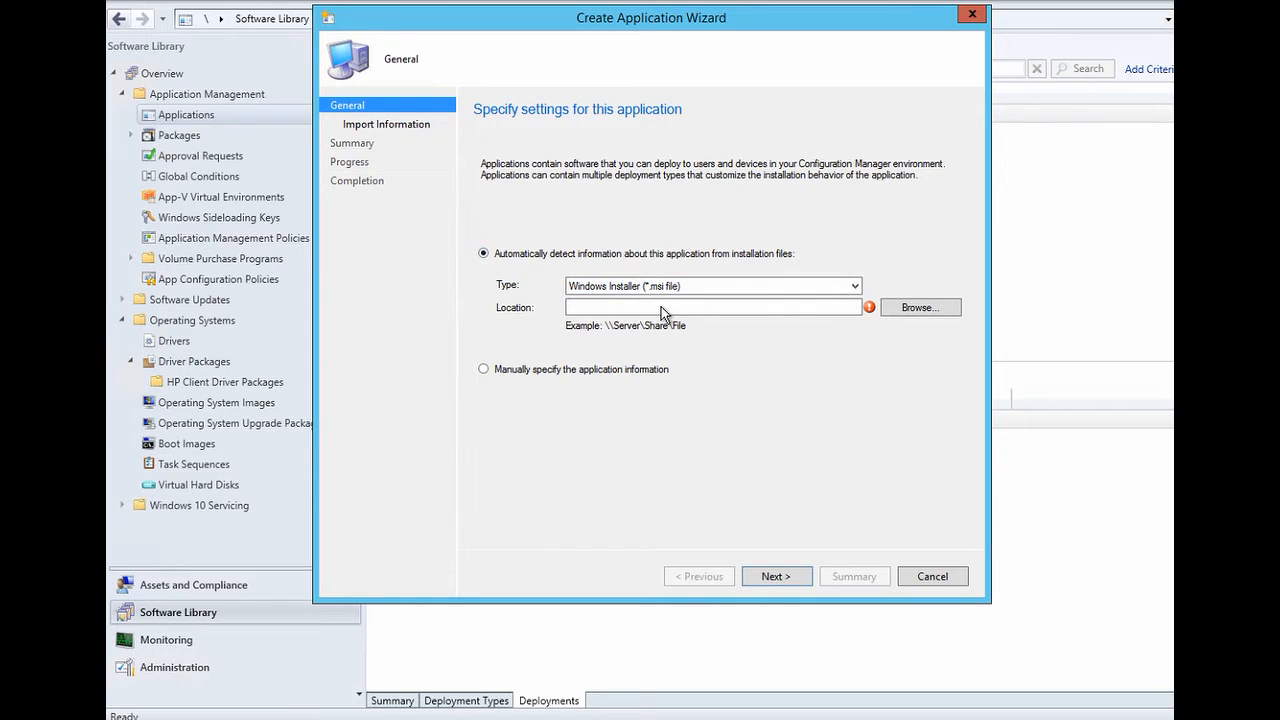
- Import application details from jre1.8.0_92.msi in \\sccm\e$\Source\Java into the Create Application Wizard
text(\\sccm\e$\Source\Java)
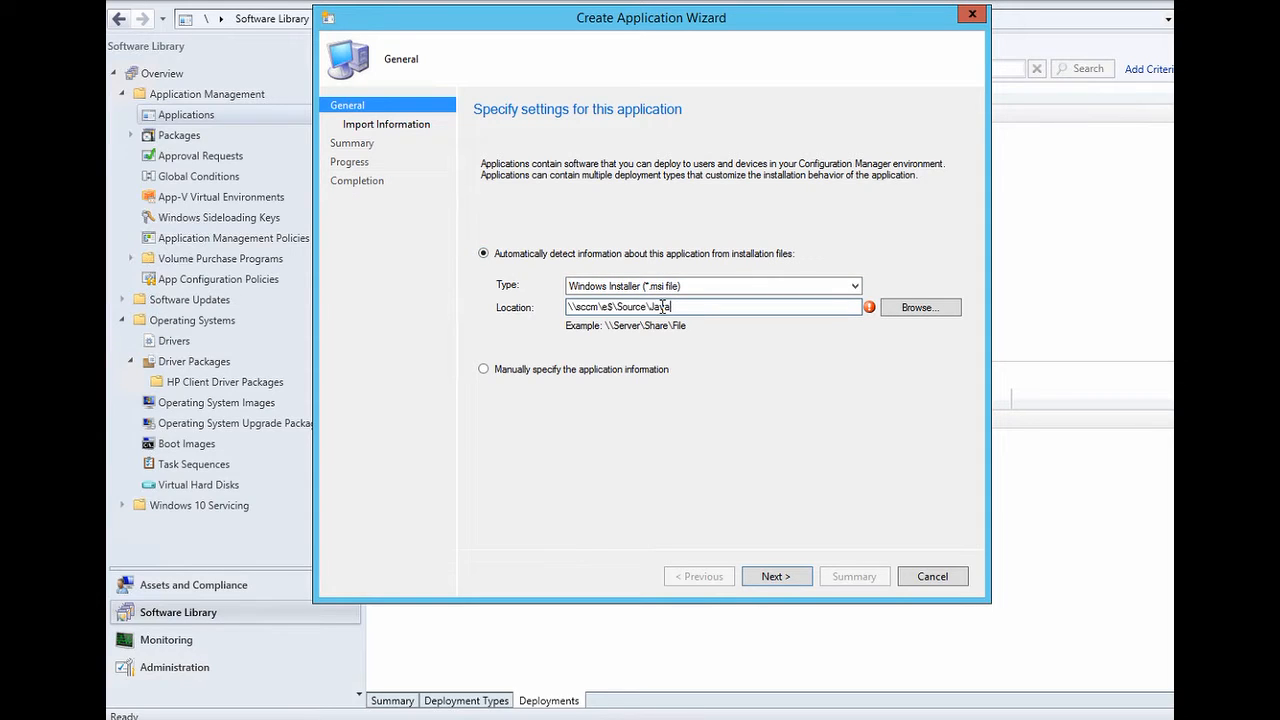
click(900, 308)
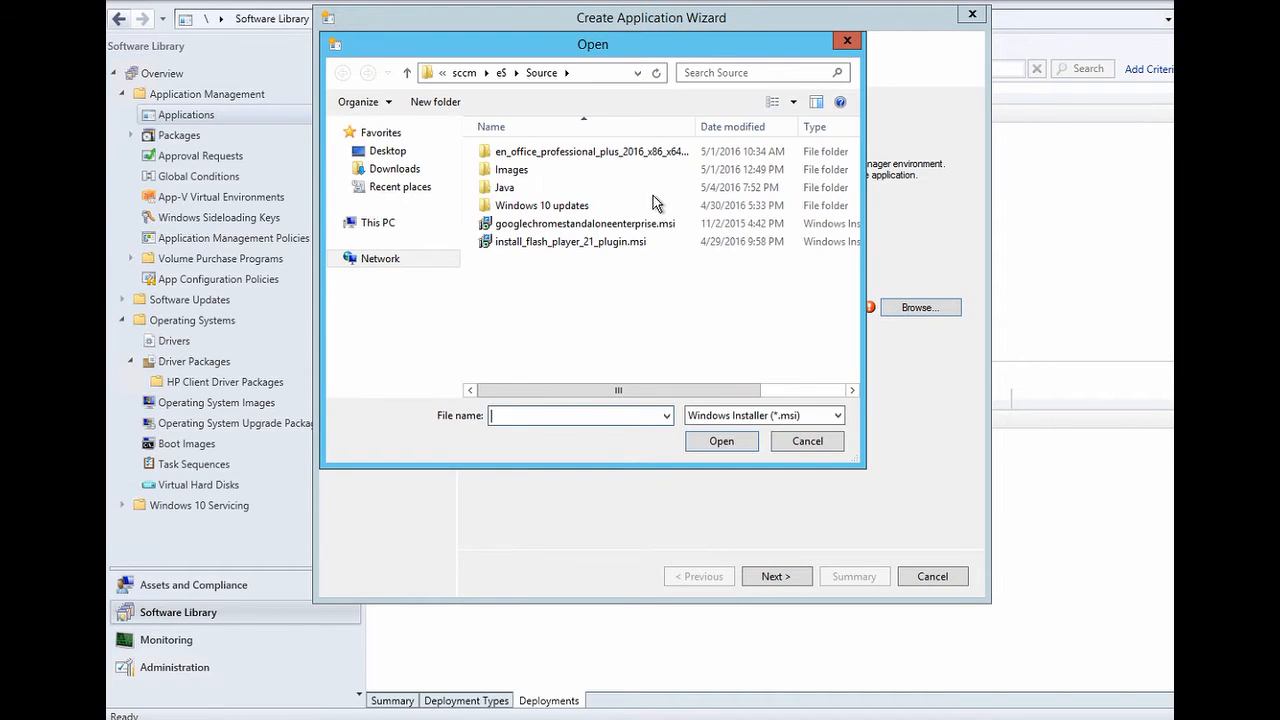
double_click(509, 190)
click(509, 152)
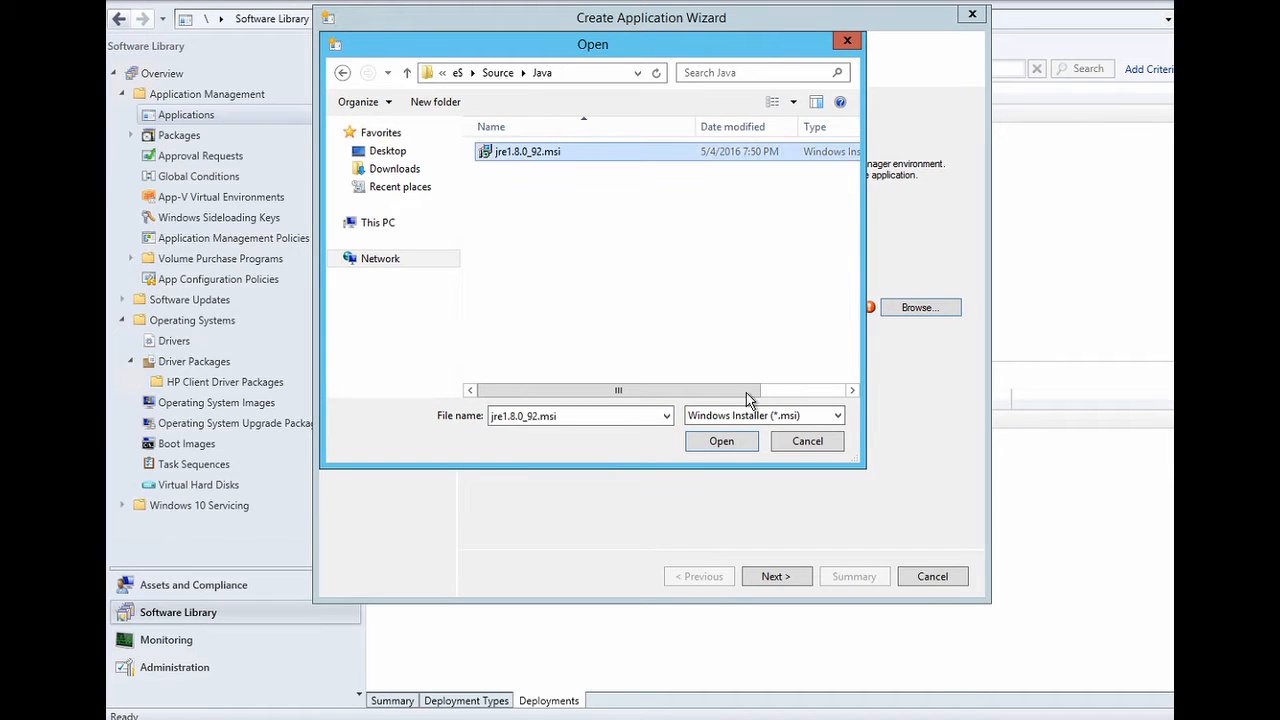
click(726, 440)
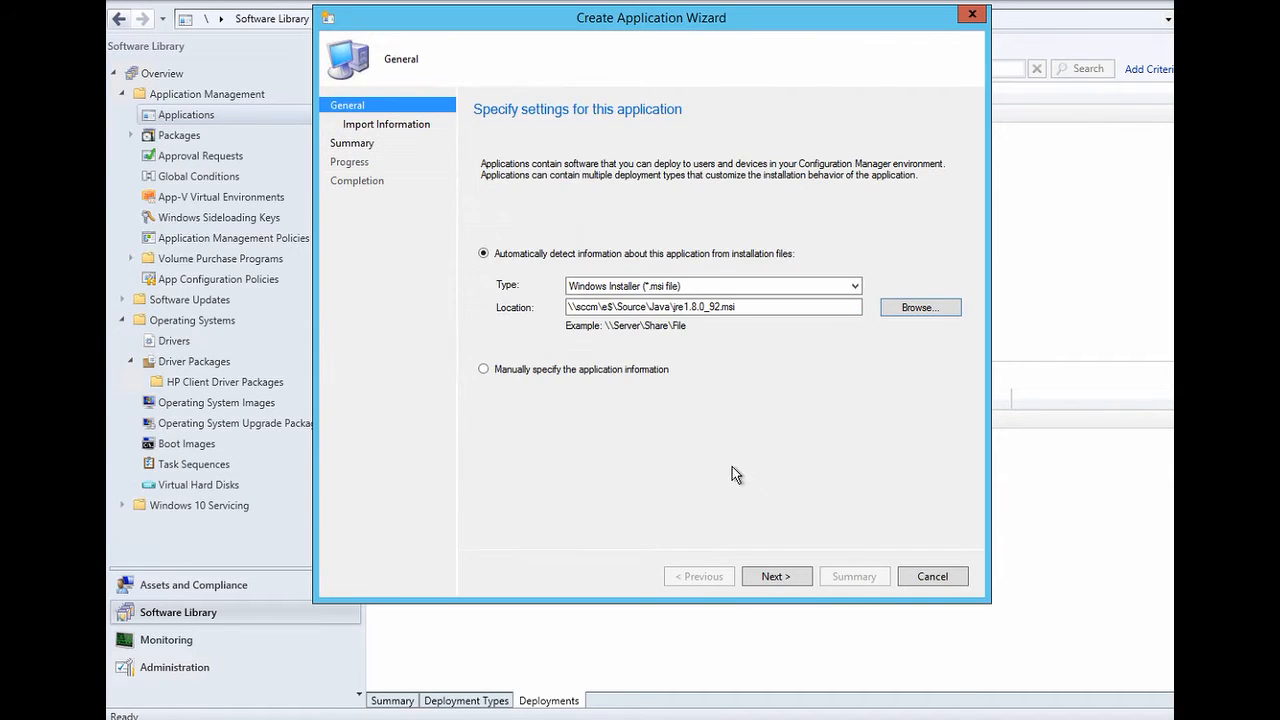
click(772, 577)
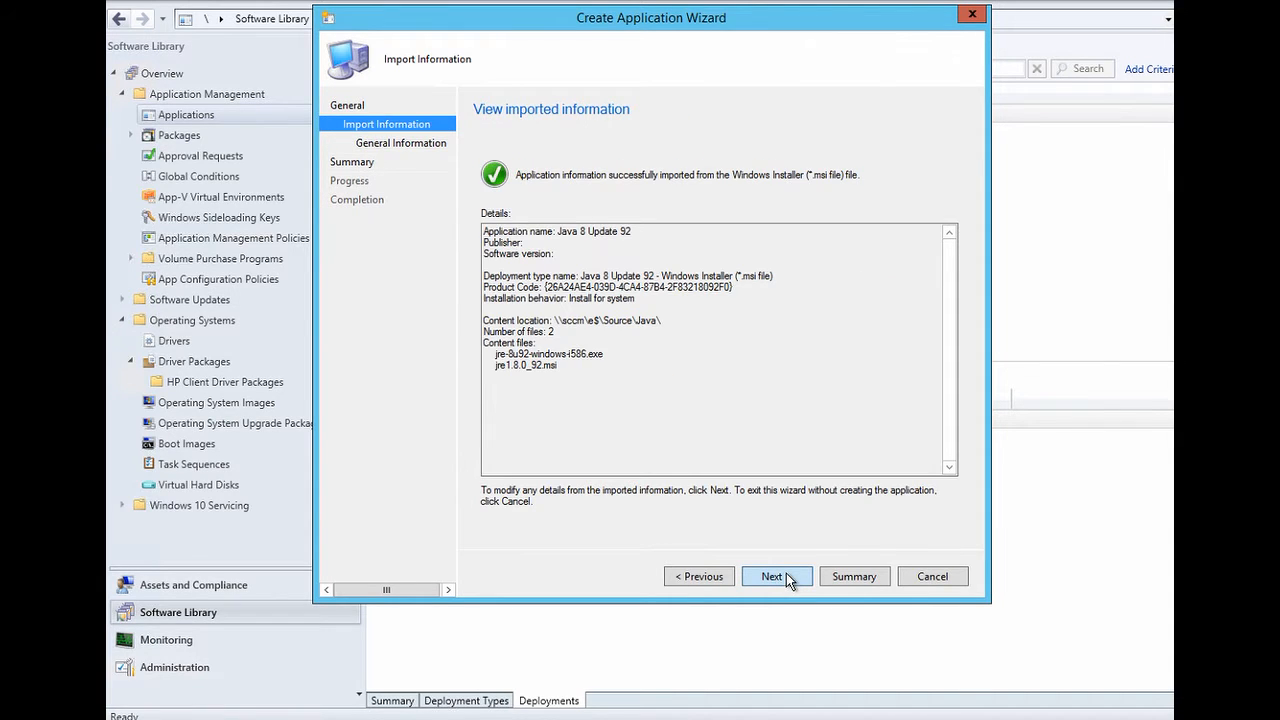
- Accept the general information and summary to create Java 8 Update 92, then close the wizard
click(786, 574)
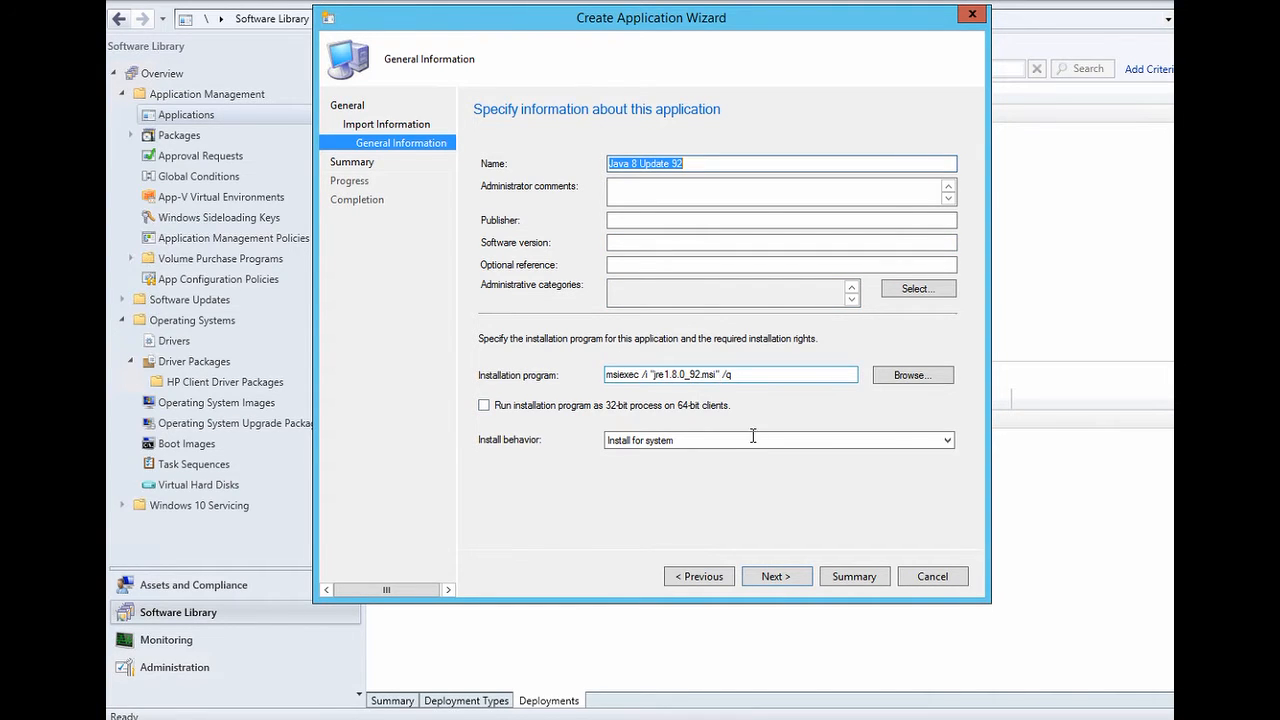
click(778, 580)
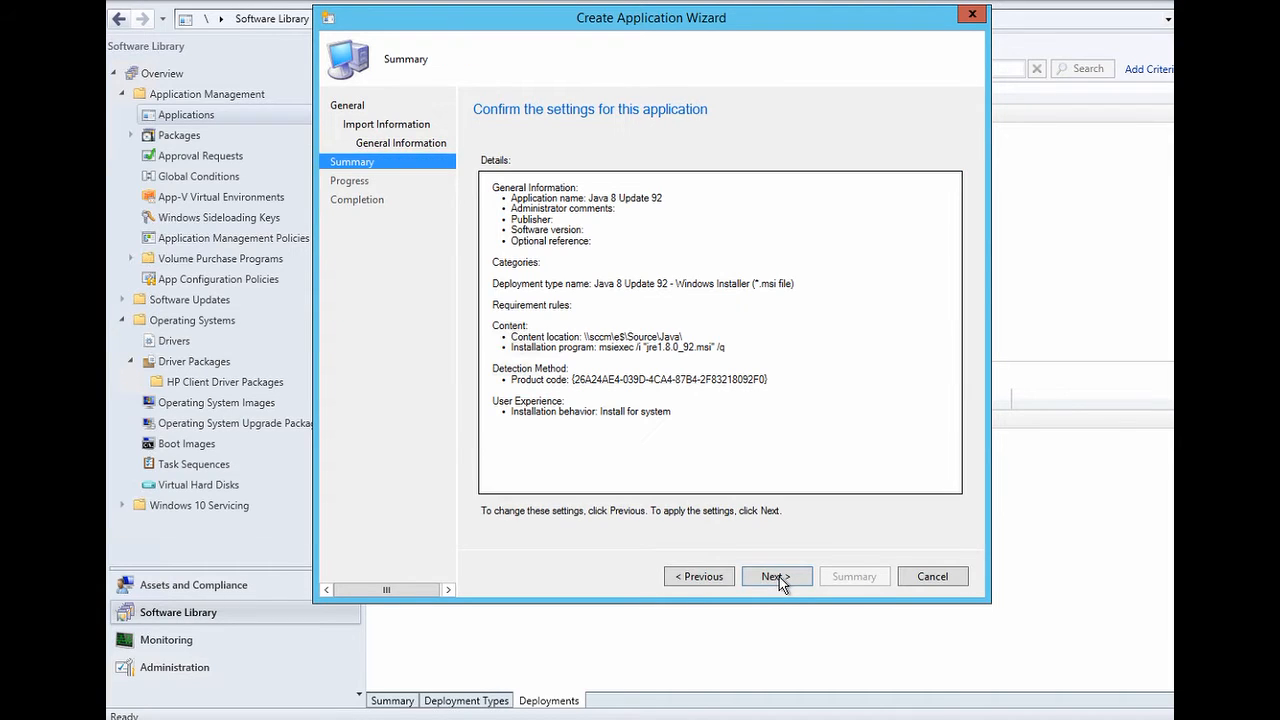
click(779, 580)
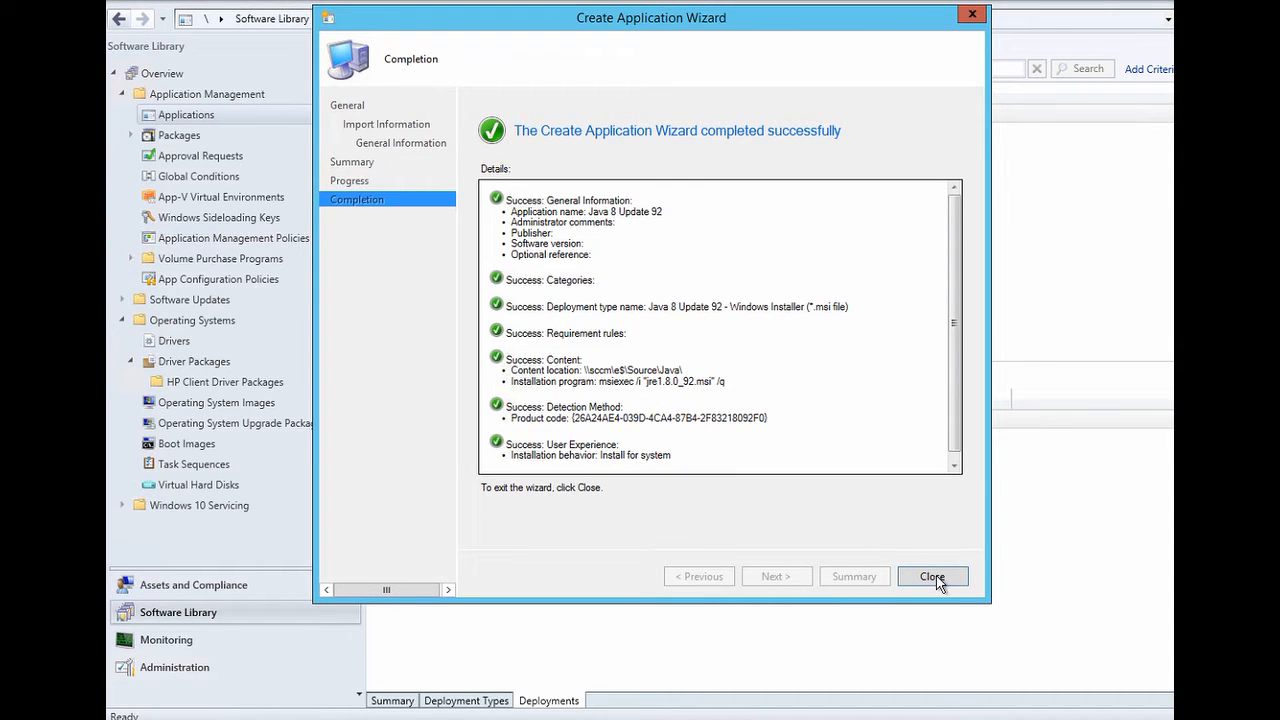
click(932, 577)
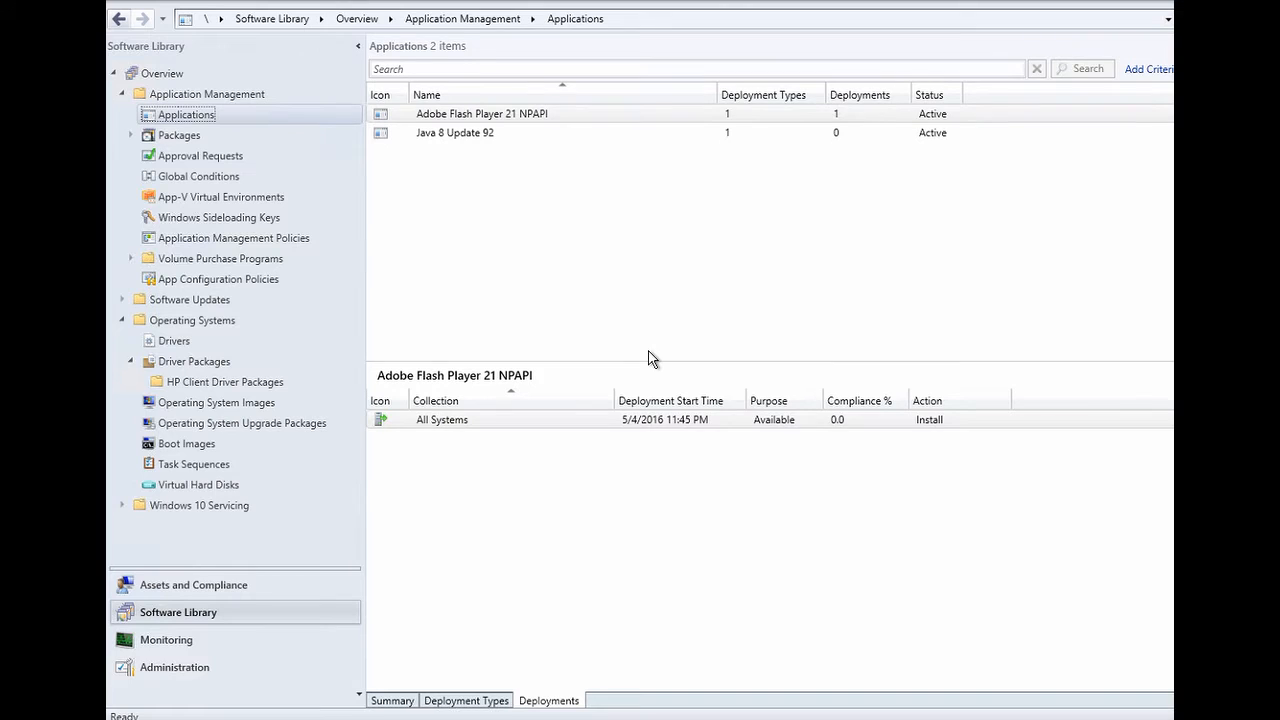
- Select Java 8 Update 92 in the Applications list and open its Properties
click(443, 140)
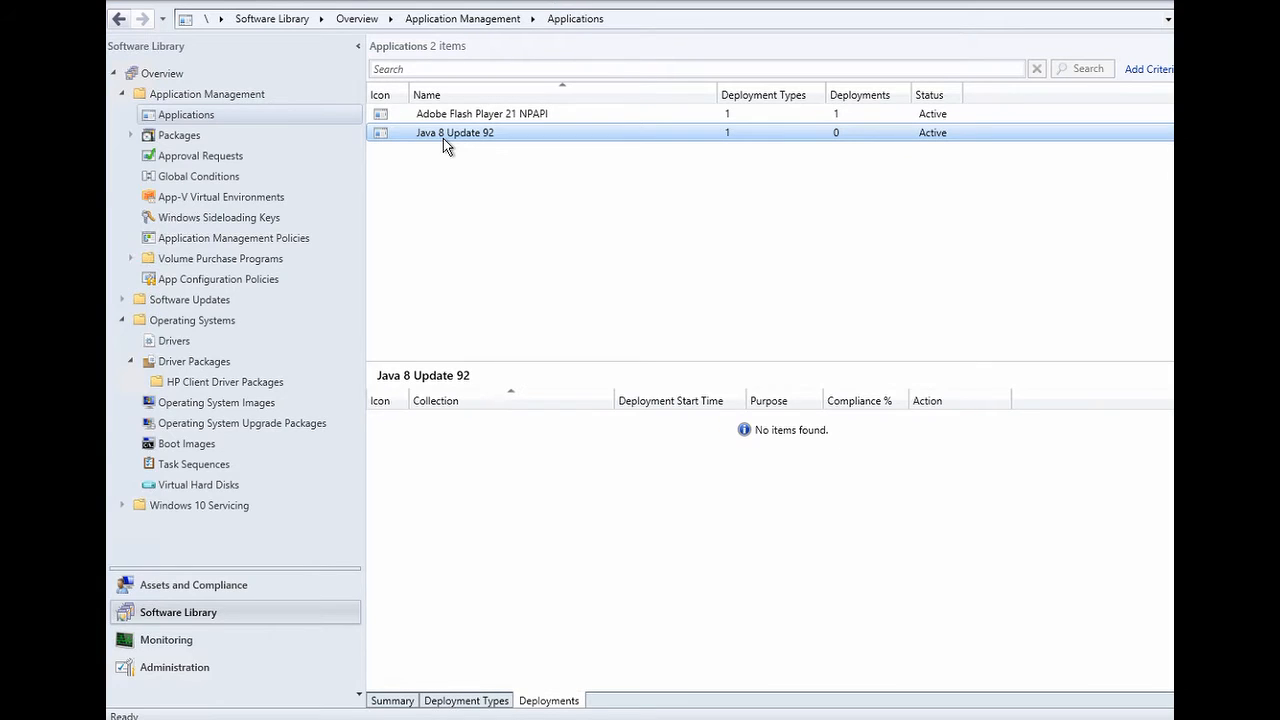
right_click(443, 138)
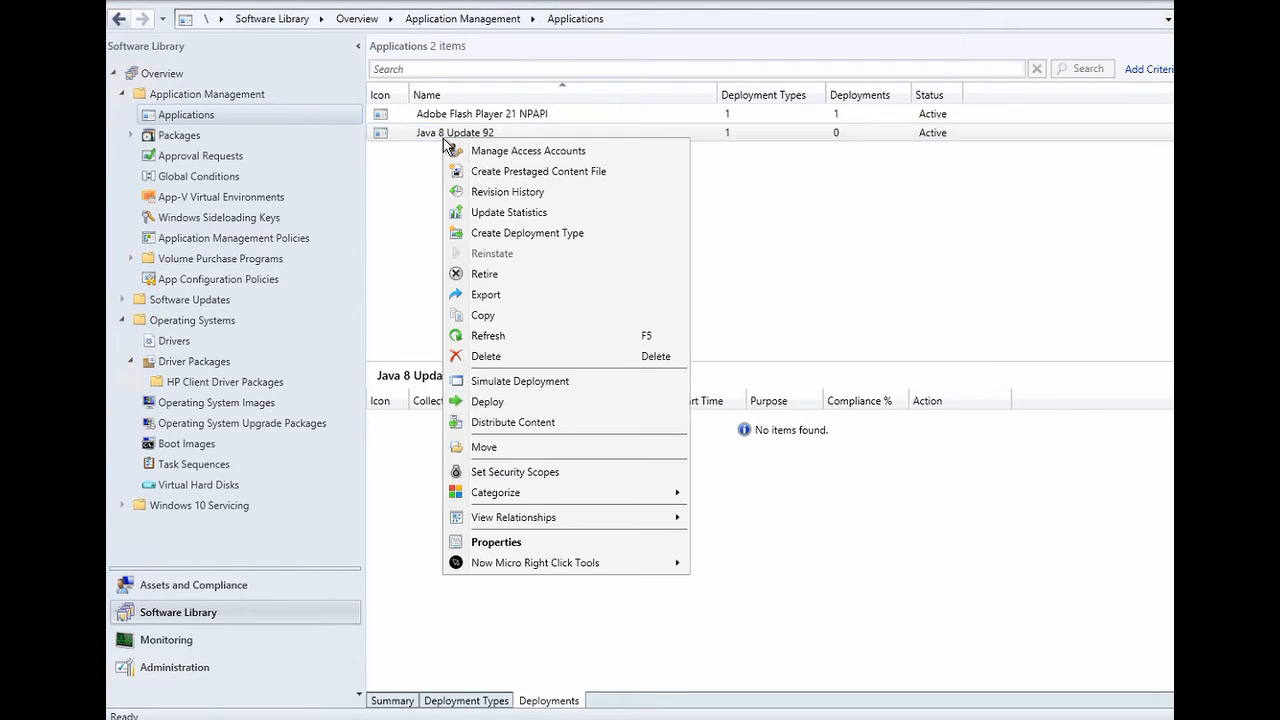
click(520, 546)
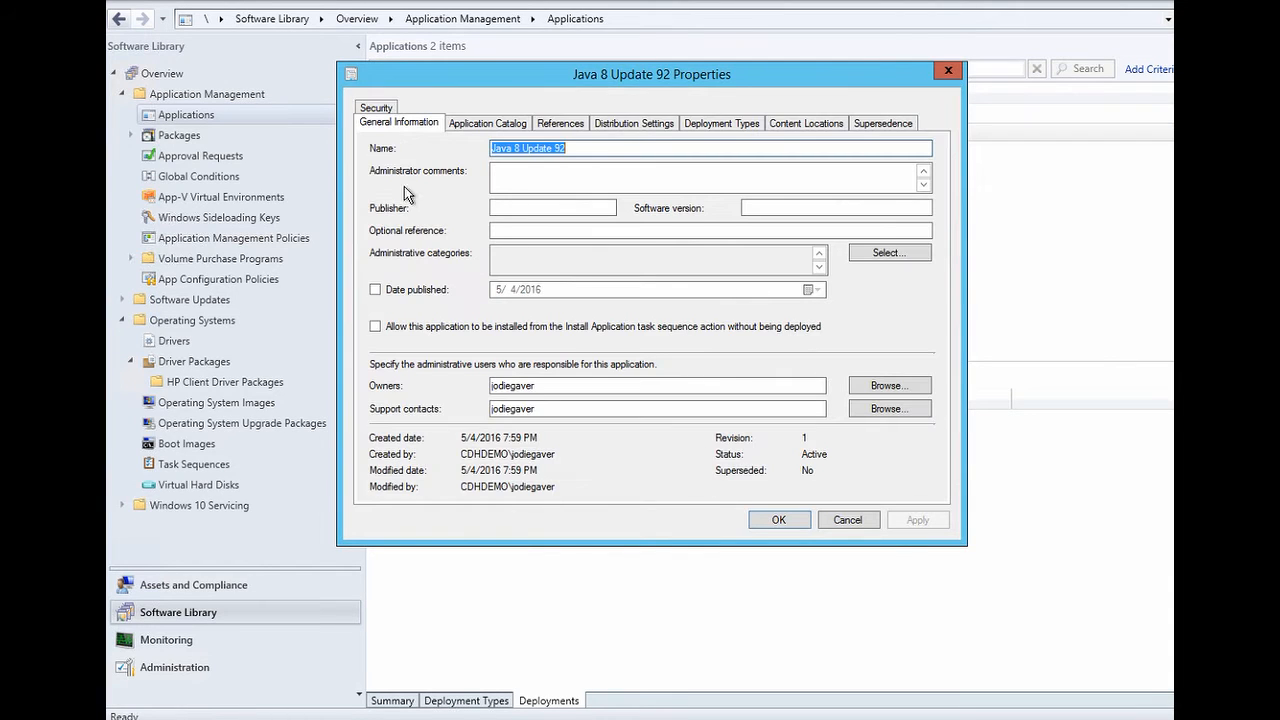
- Enable Date published and allow installation from the Install Application task sequence
click(375, 290)
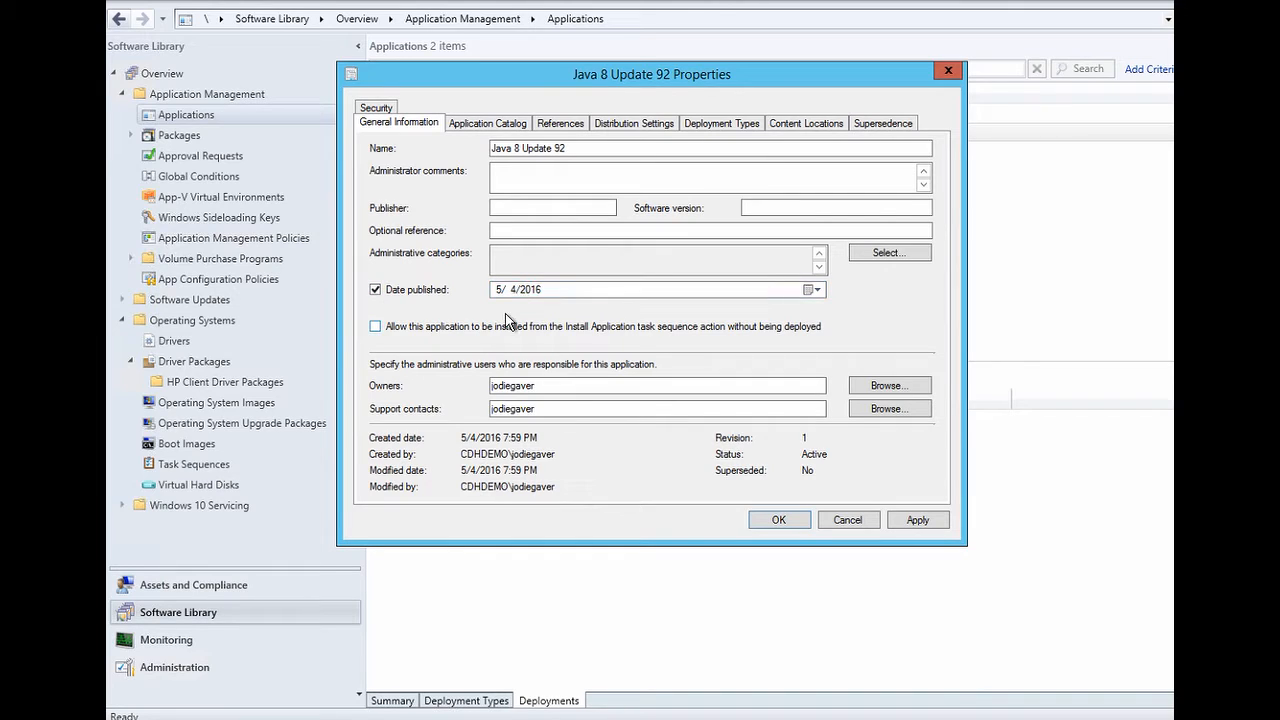
click(375, 328)
click(502, 128)
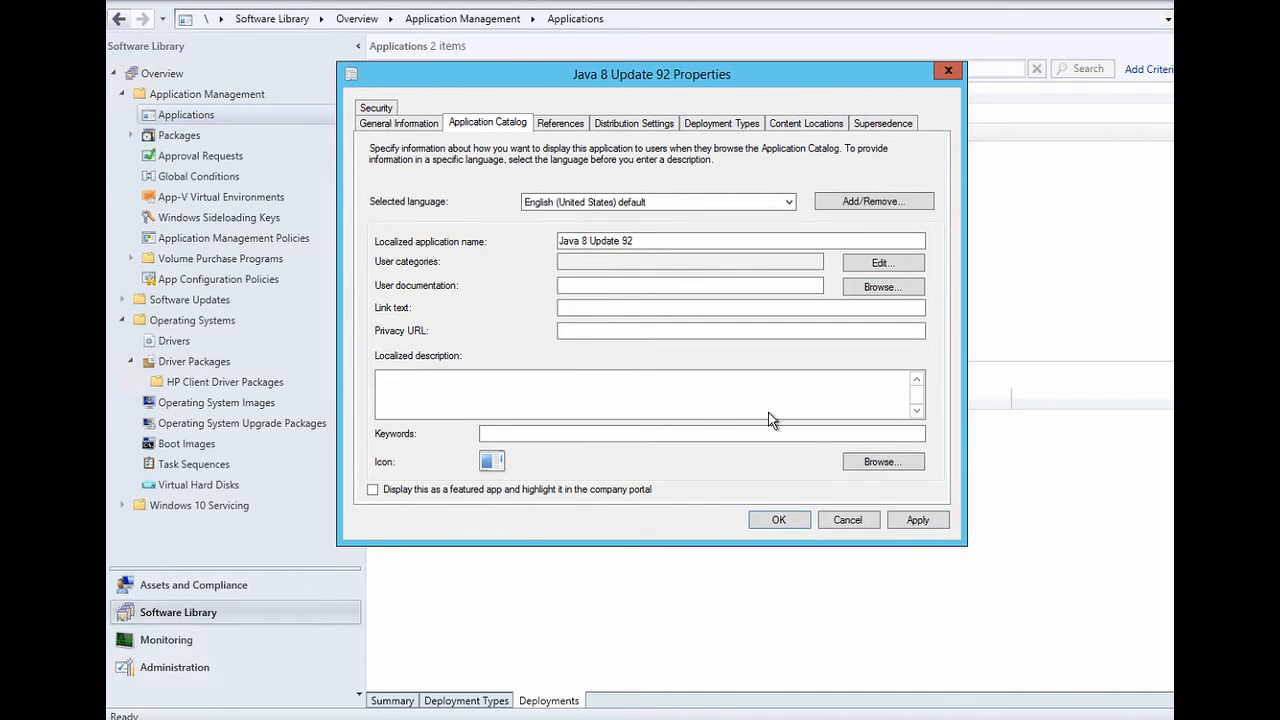
- Use the Java icon from \\sccm\e$\Source\Java\jre-8u92-windows-i586.exe as the catalog icon
click(880, 461)
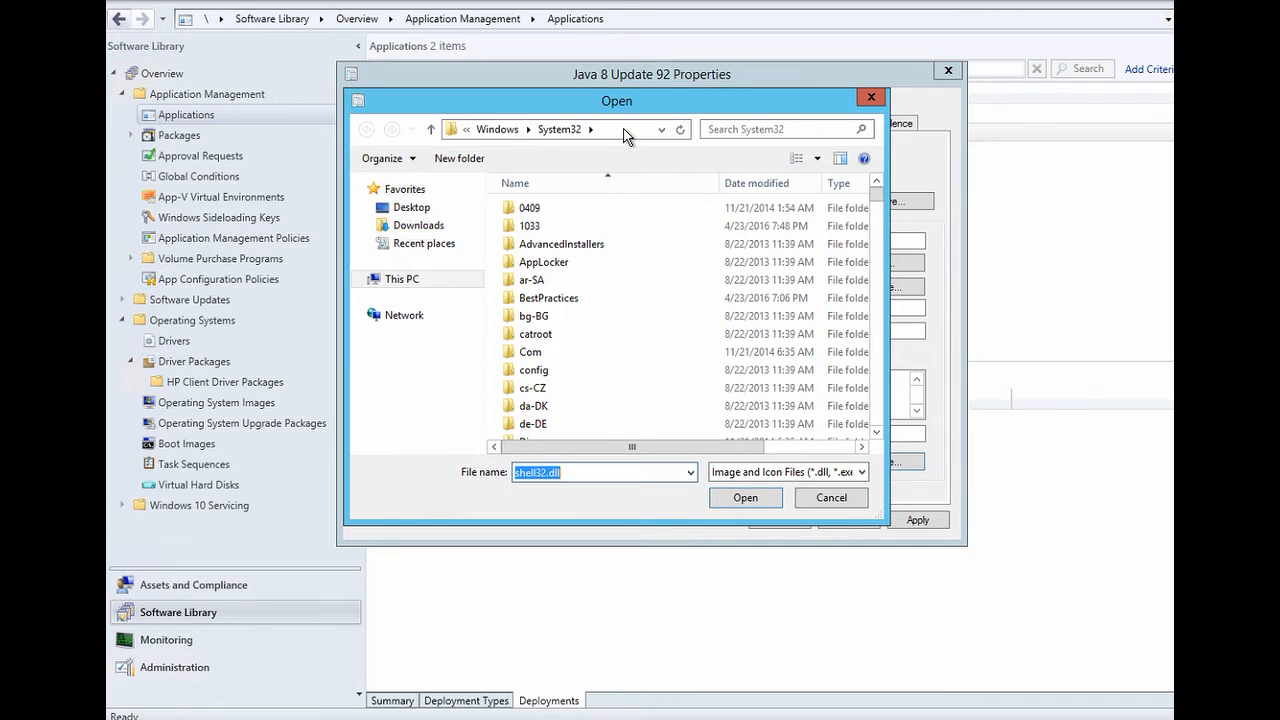
click(625, 130)
text(\\sccm\e$\Source\Java)
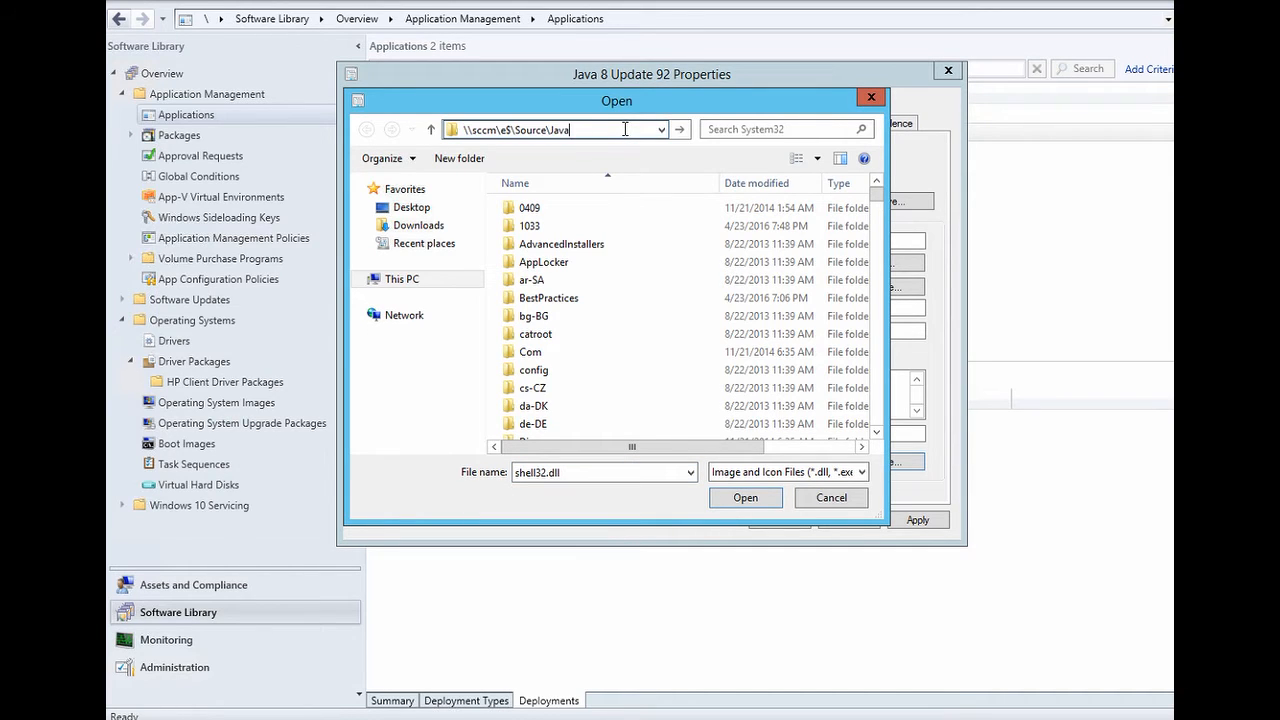
key(Return)
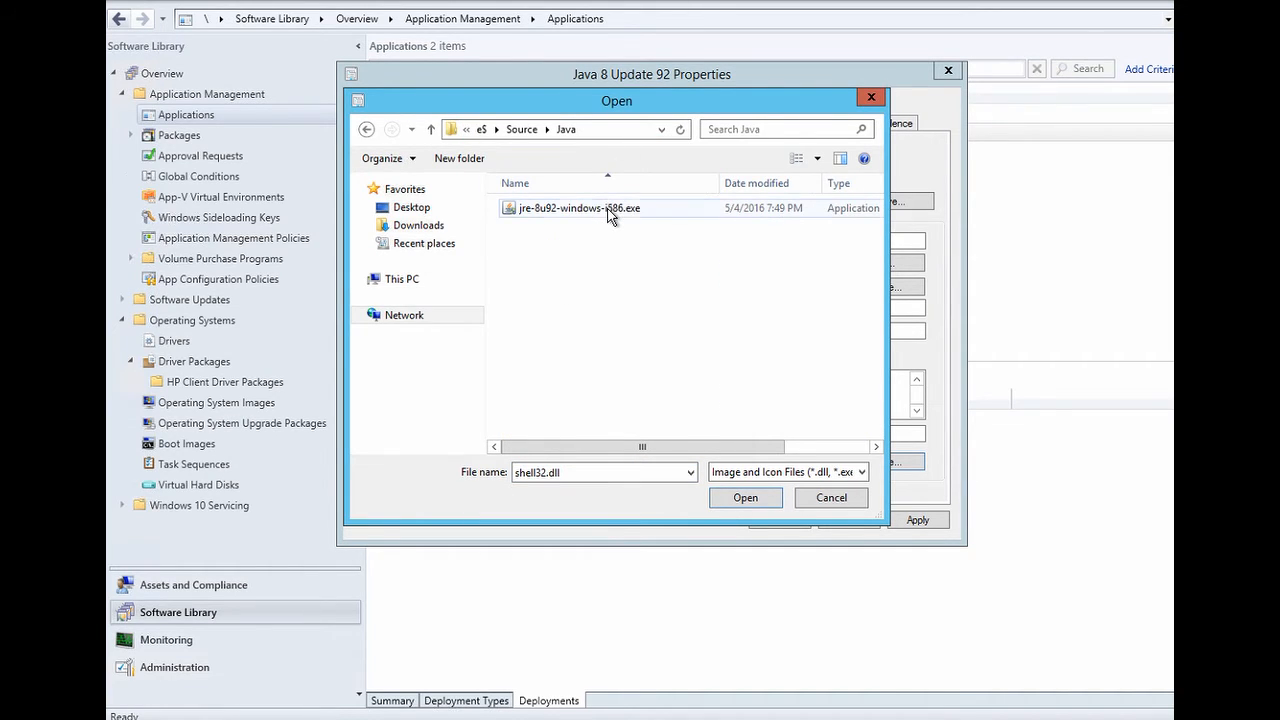
click(610, 213)
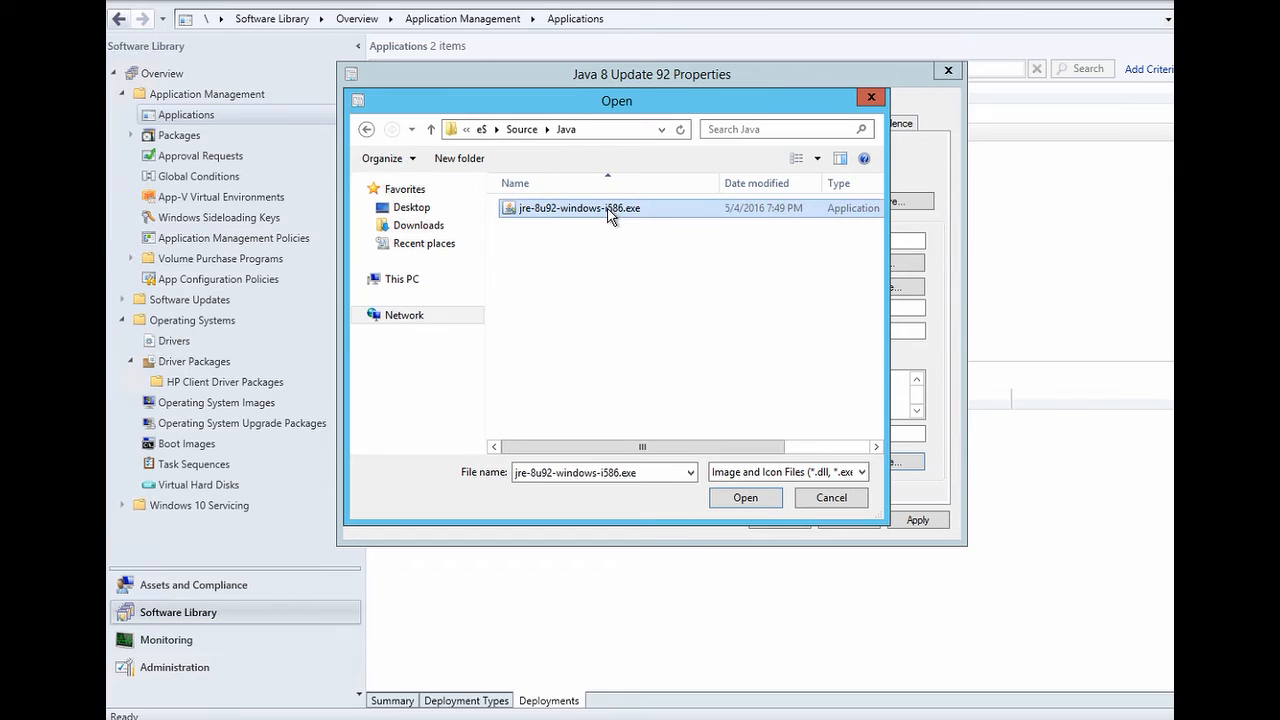
click(860, 473)
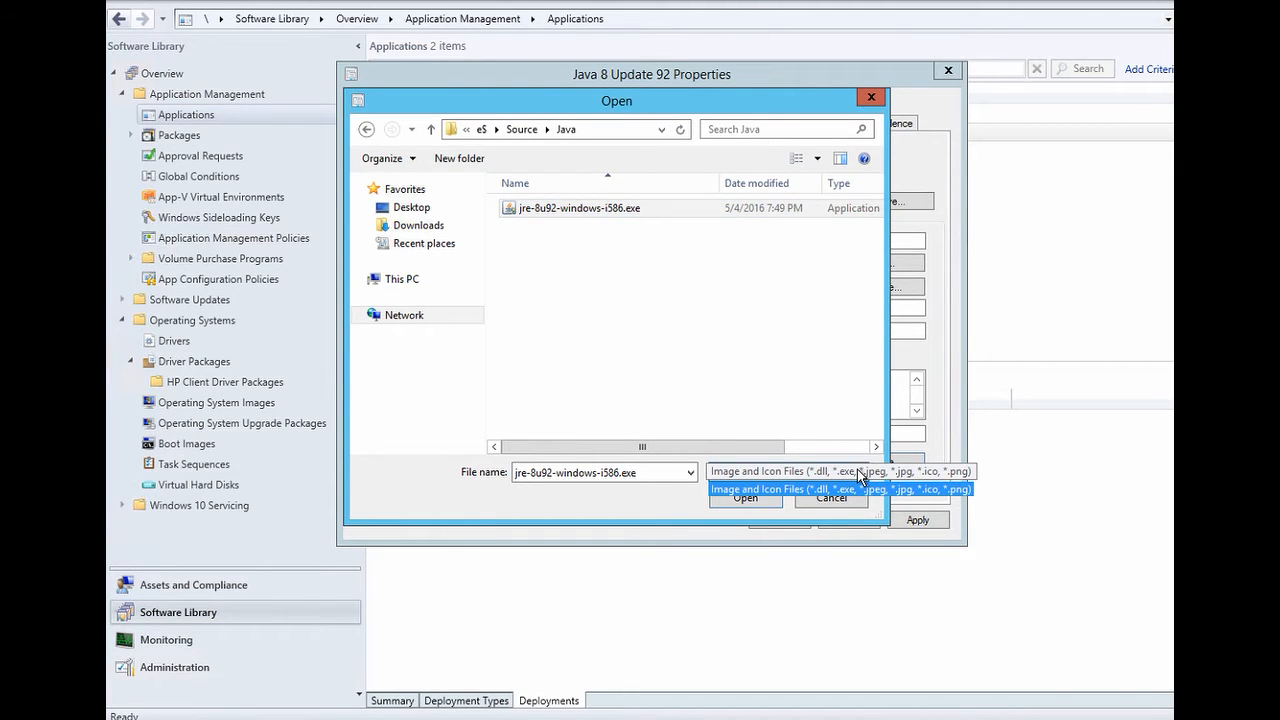
click(752, 490)
click(748, 500)
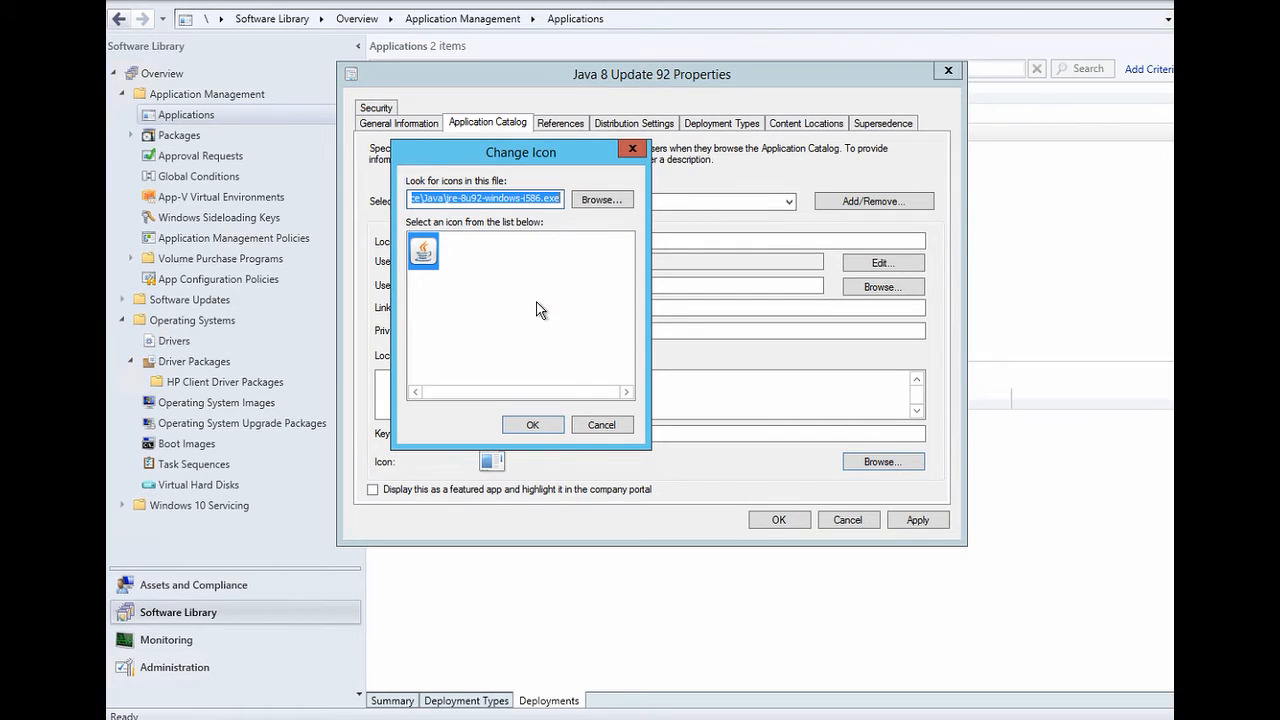
click(536, 425)
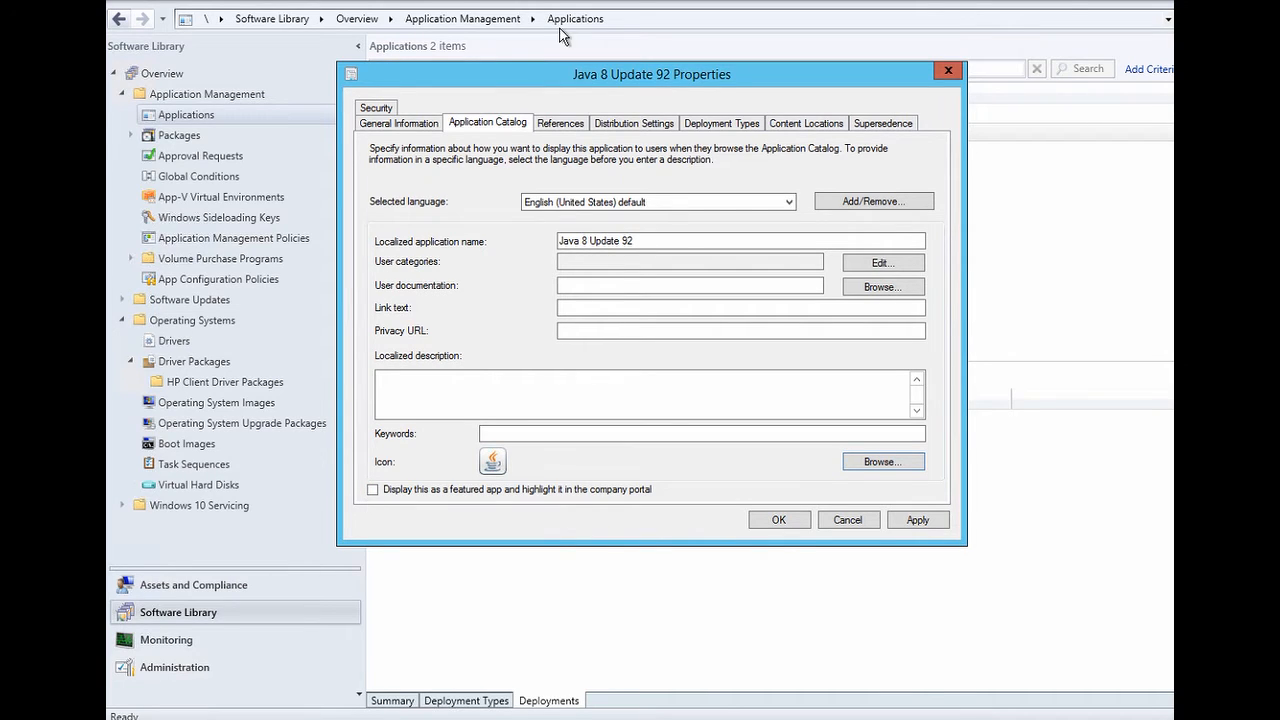
- Check the References, then edit the Windows Installer (*.msi file) deployment type from Deployment Types
click(562, 124)
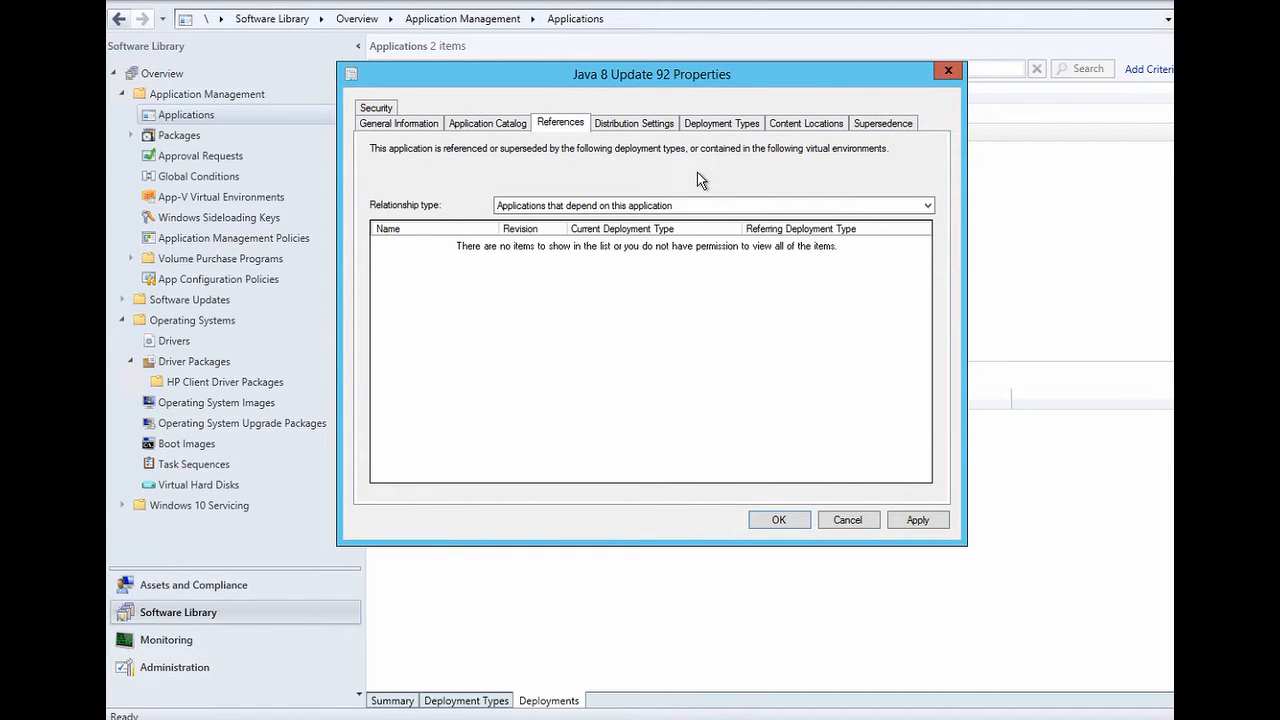
click(715, 123)
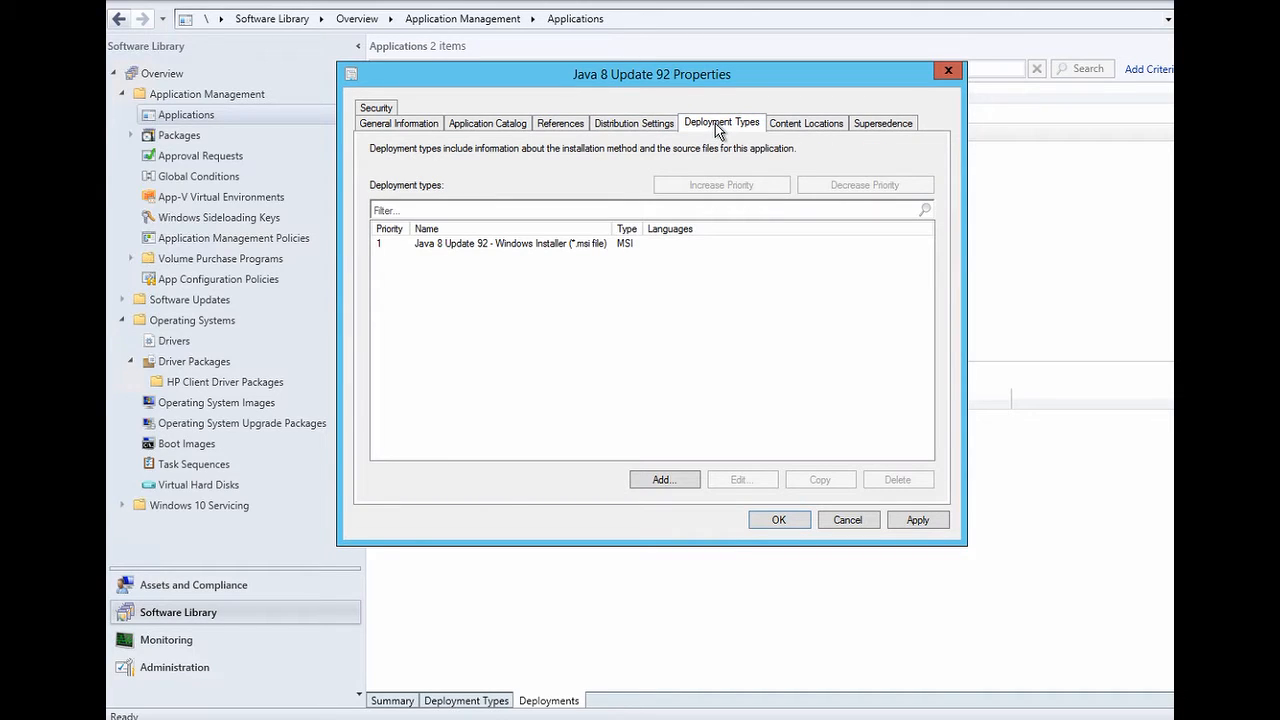
click(588, 250)
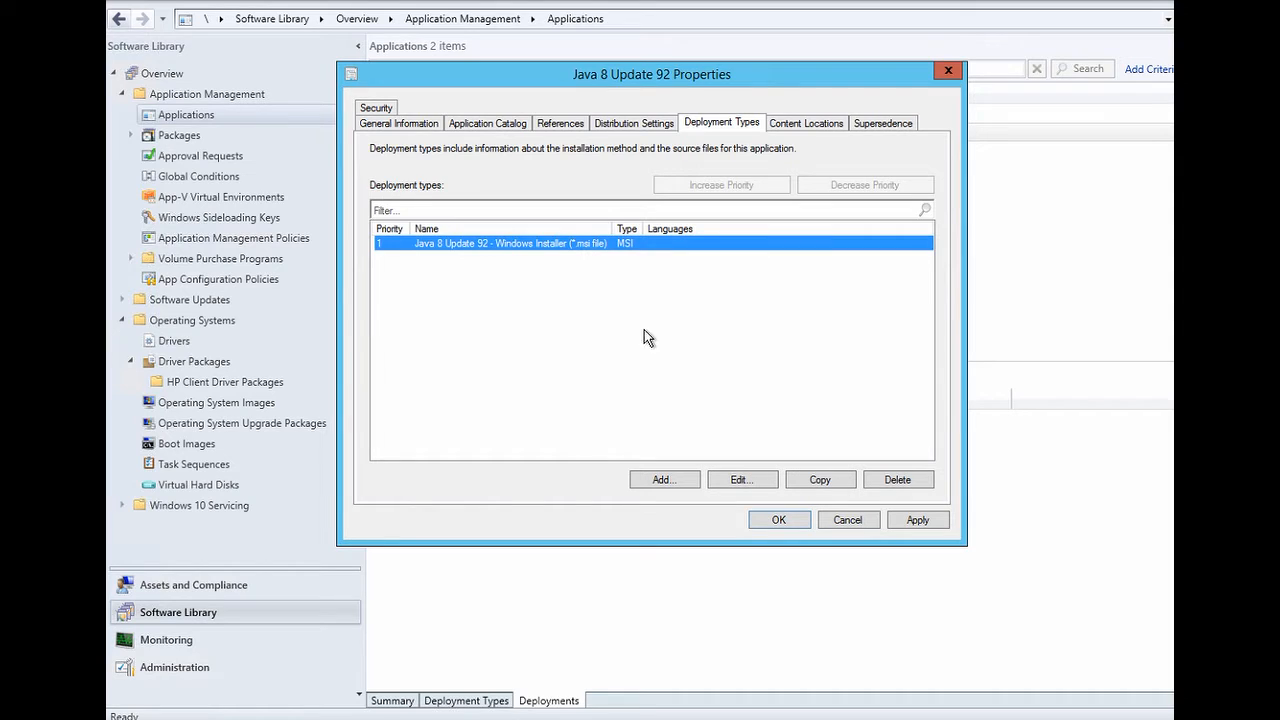
click(740, 482)
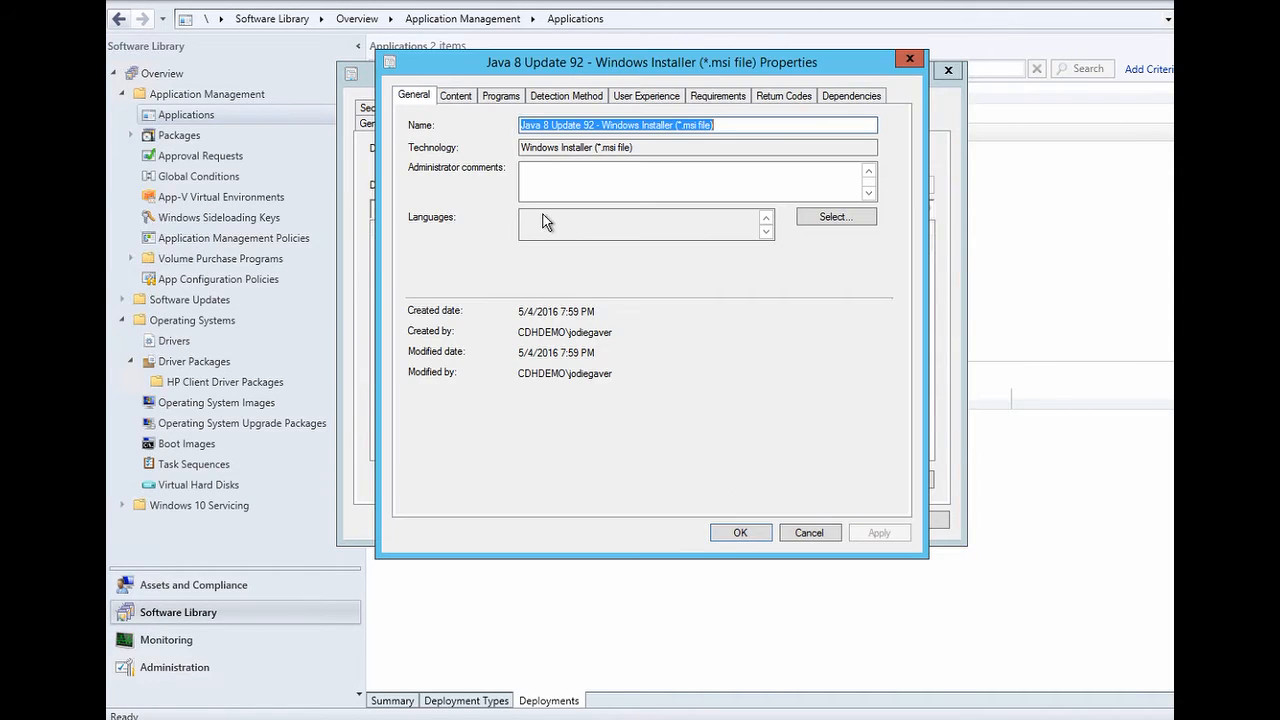
- Review the Content settings and fill the Programs product code from jre1.8.0_92.msi
click(458, 95)
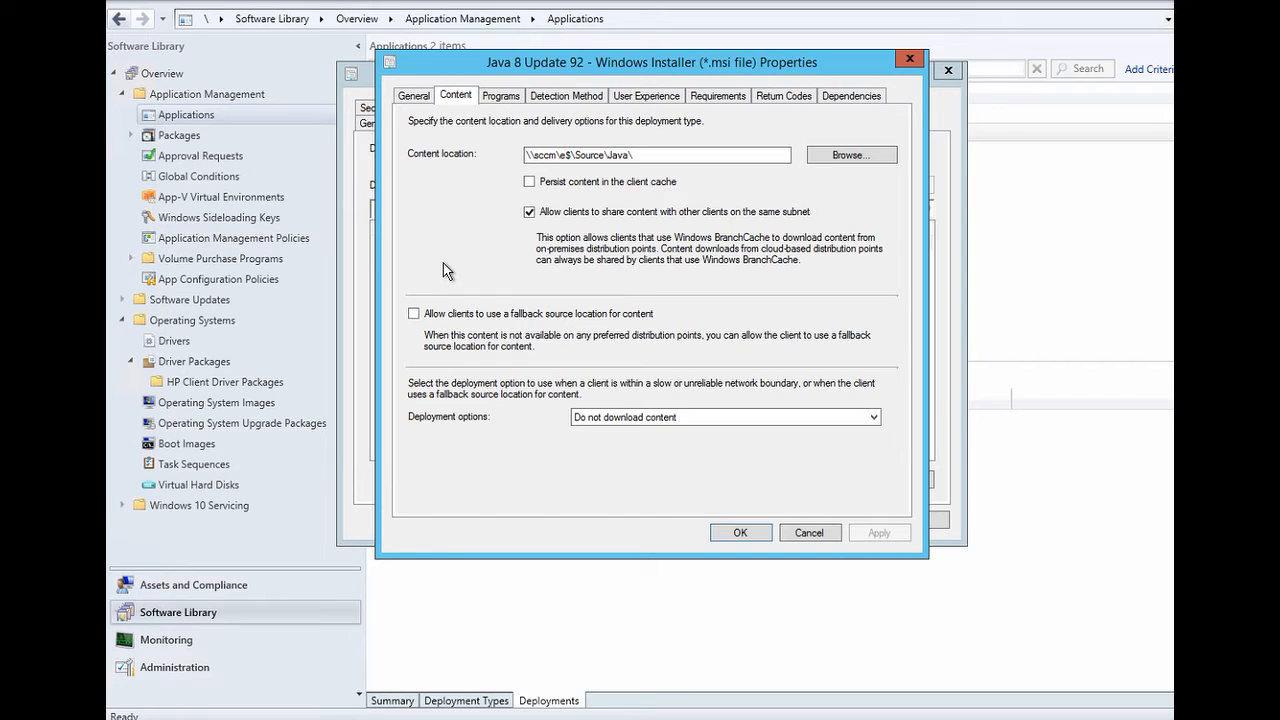
click(505, 96)
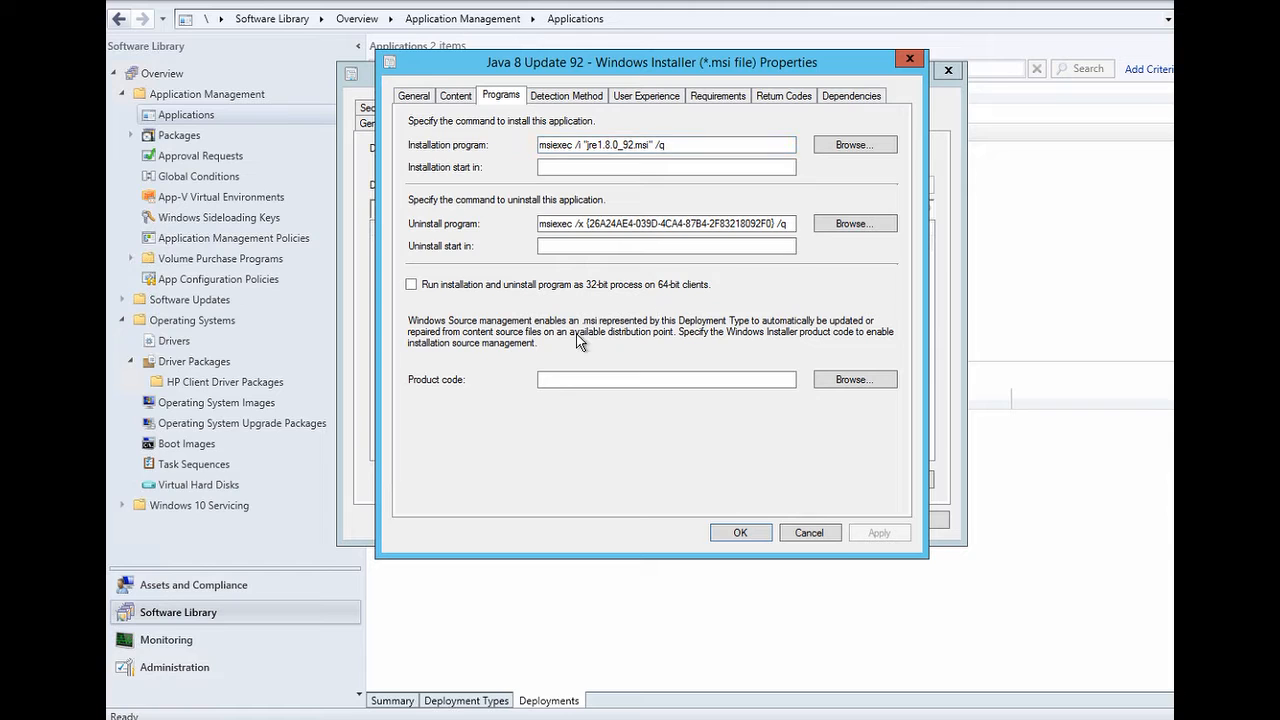
click(842, 380)
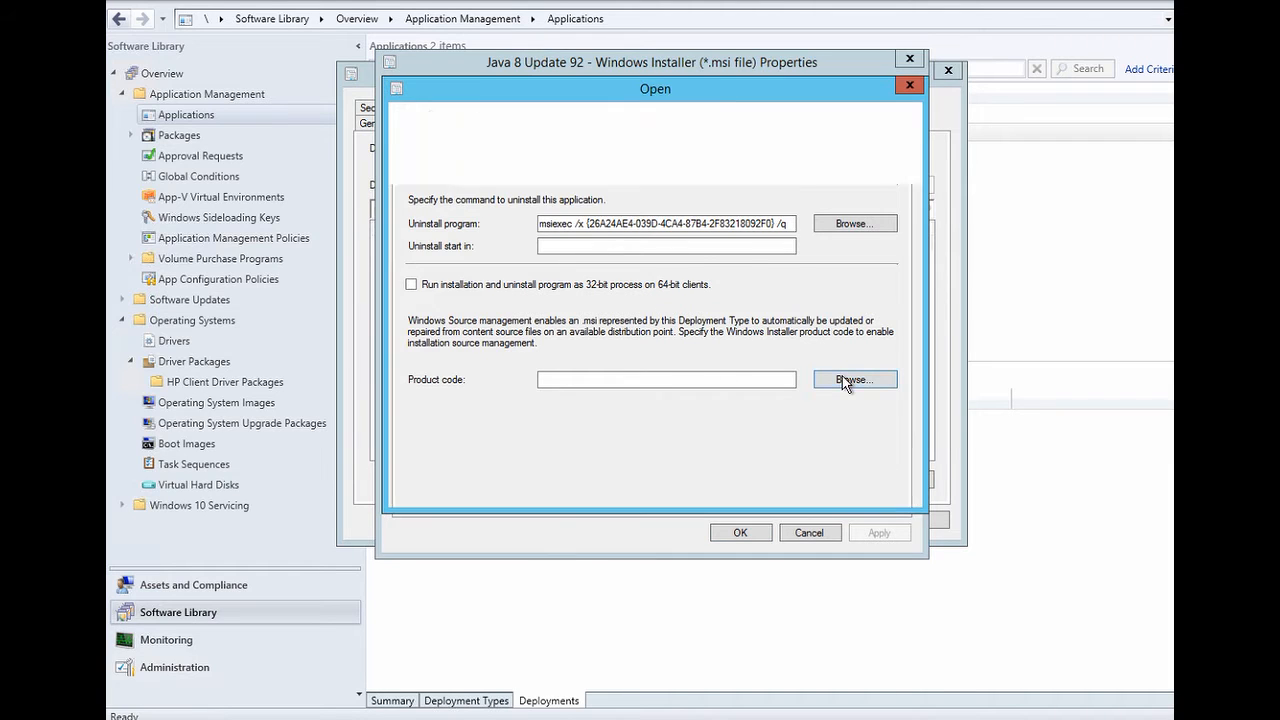
click(600, 197)
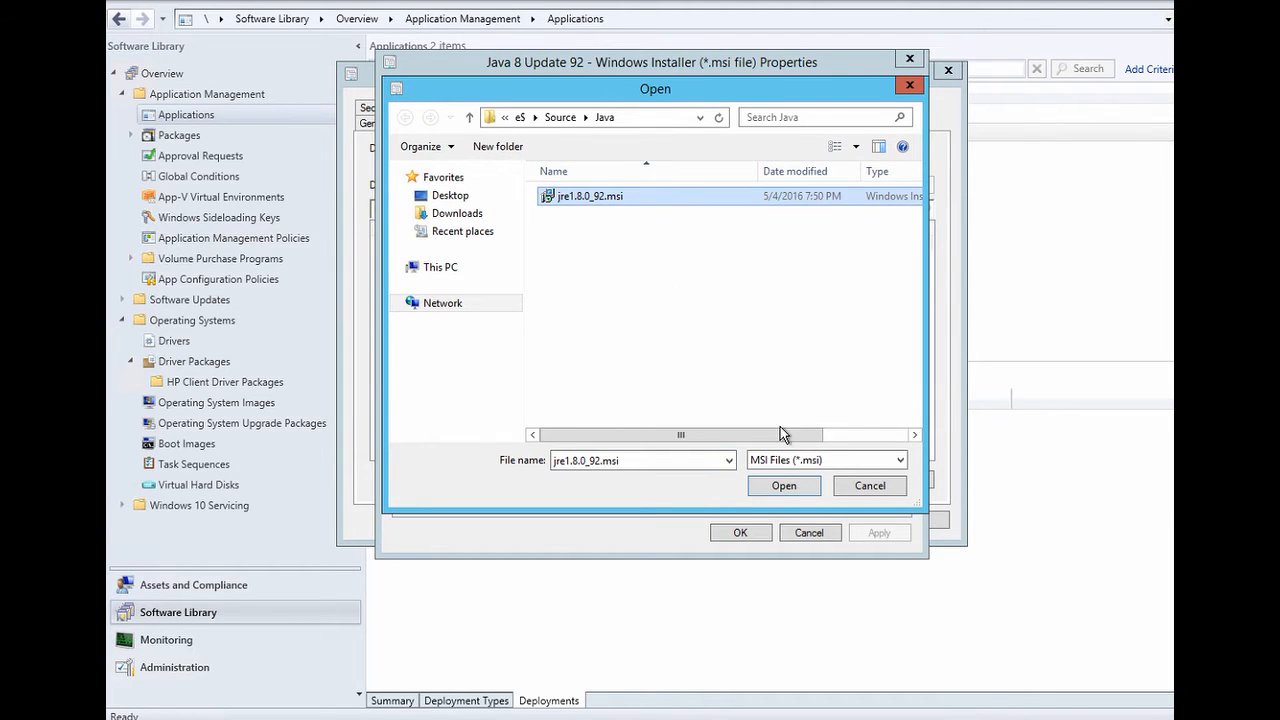
click(784, 487)
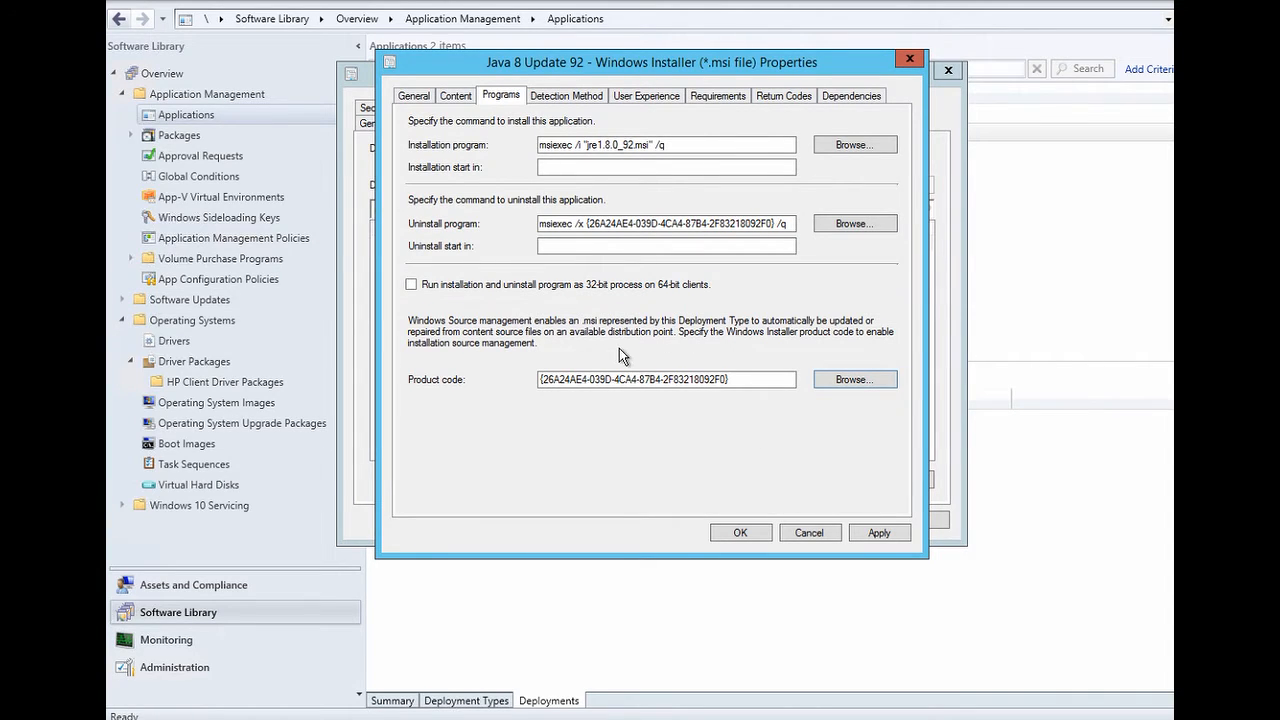
click(594, 95)
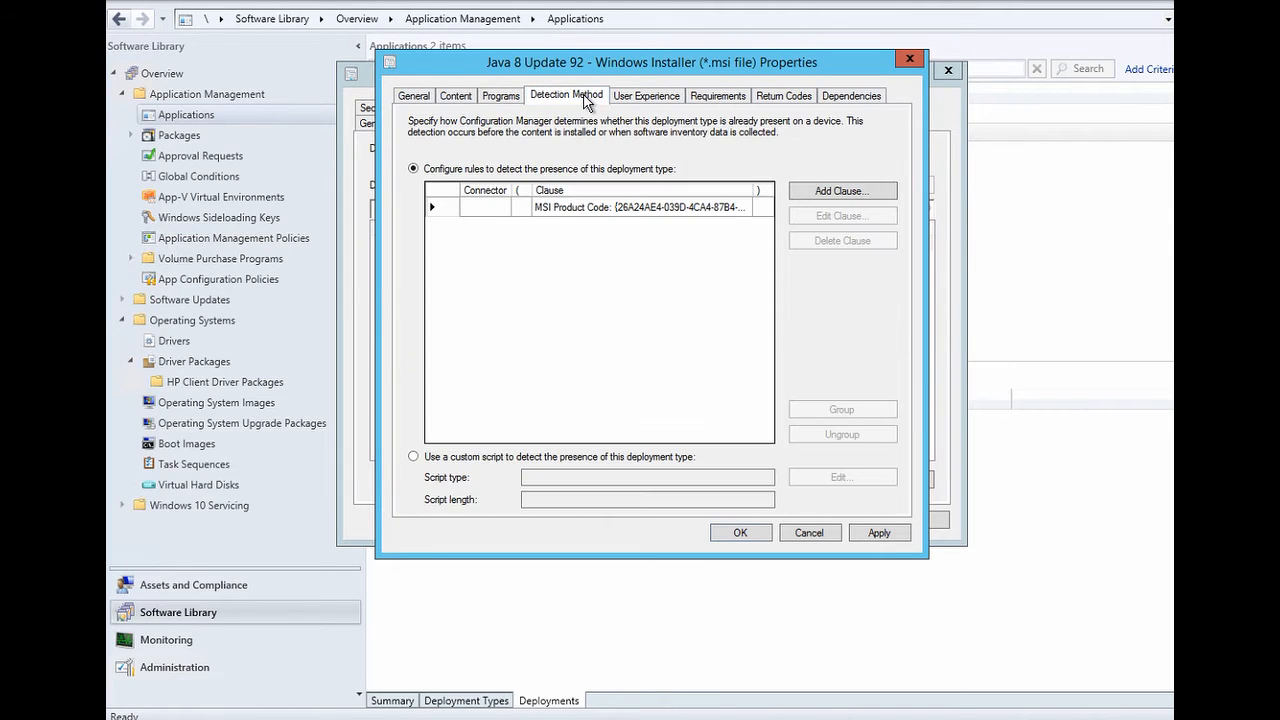
- Inspect the MSI product code detection clause and keep it unchanged
click(643, 210)
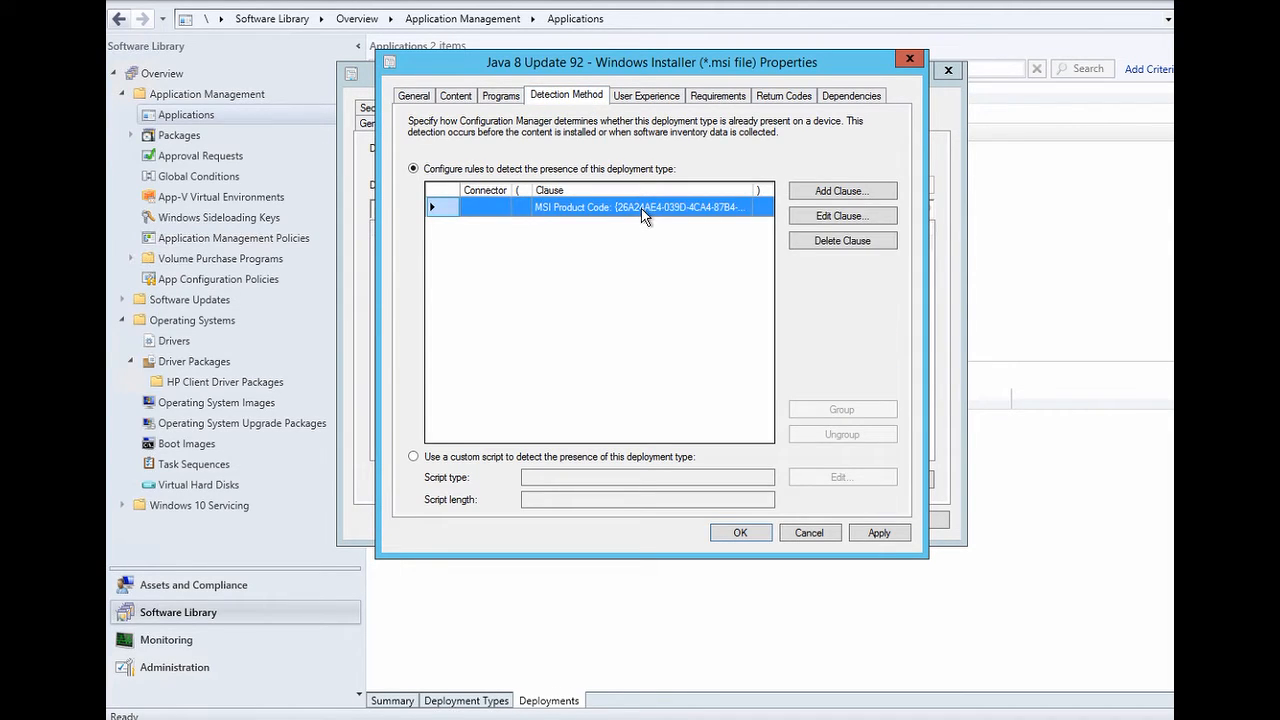
click(821, 217)
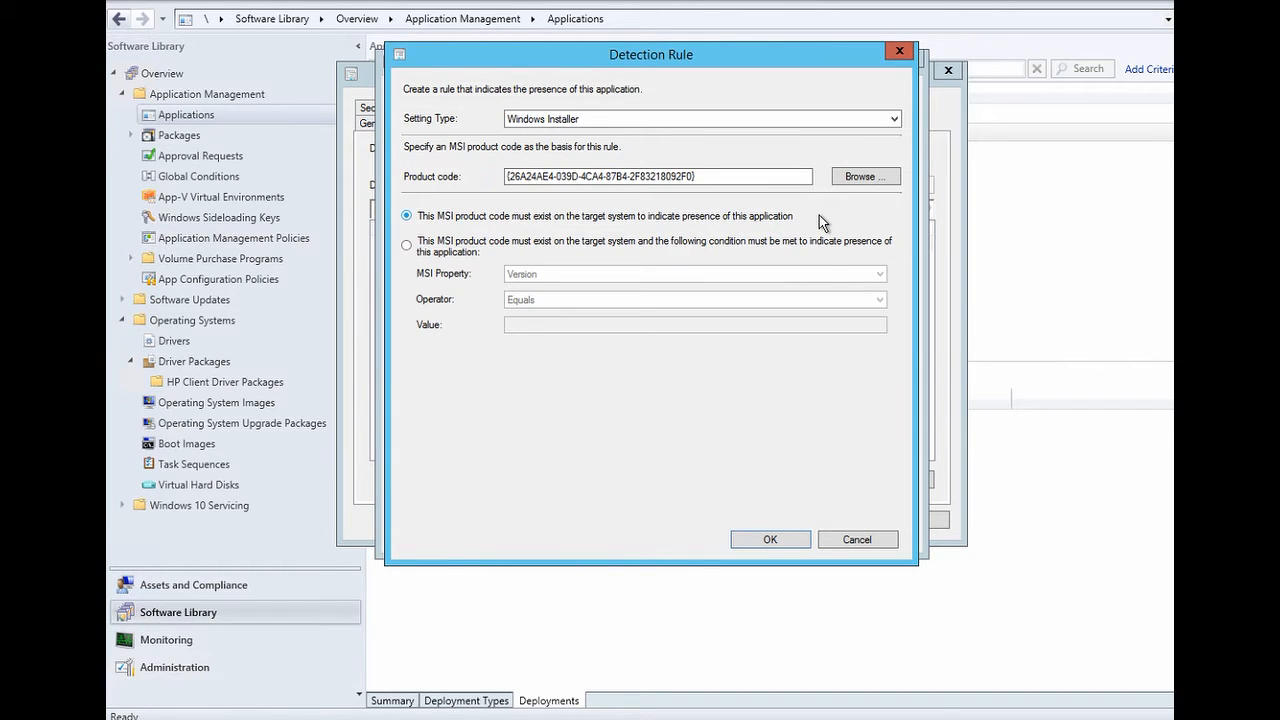
click(893, 119)
click(772, 540)
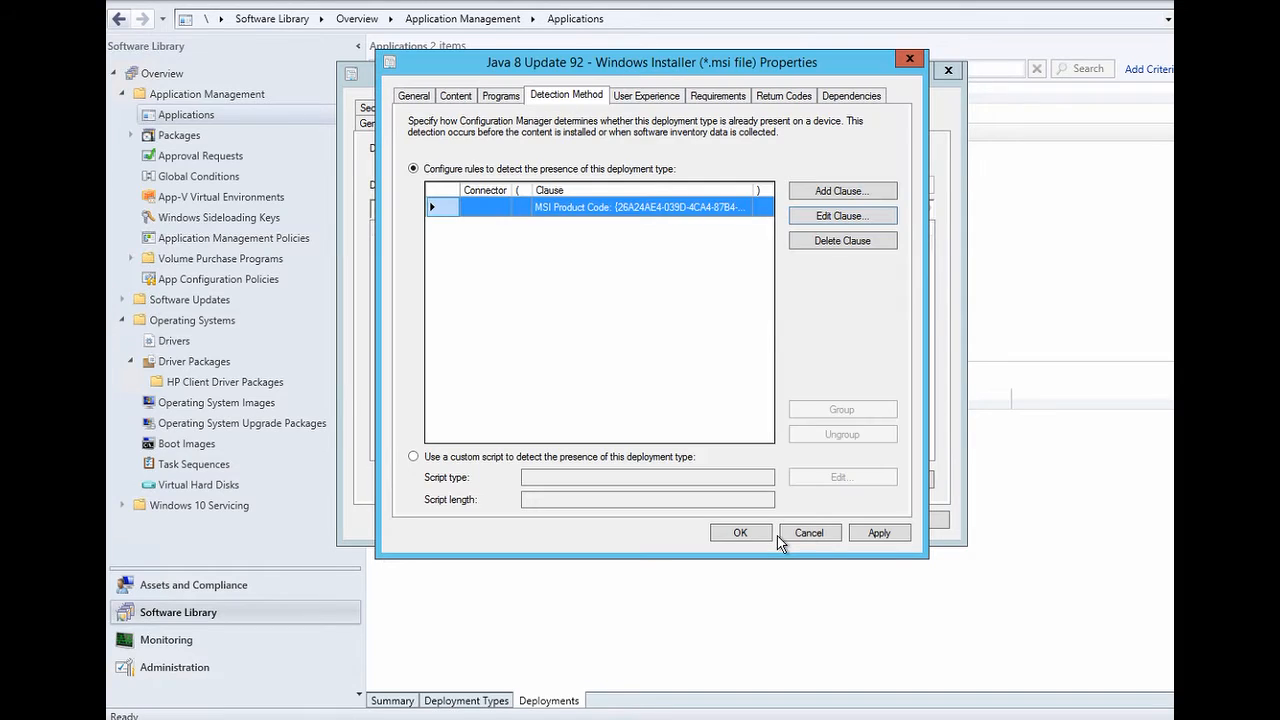
click(666, 99)
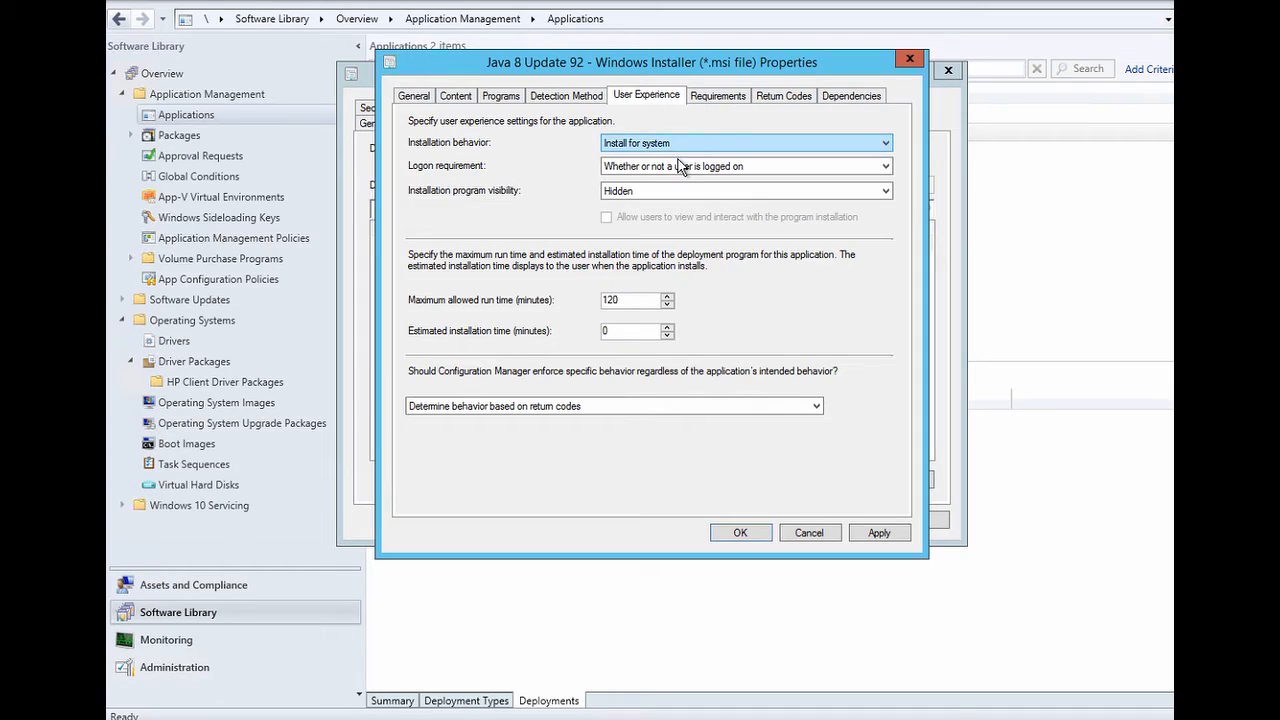
- Change maximum allowed run time from 120 to 20 minutes and estimated installation time to 5 minutes
click(681, 167)
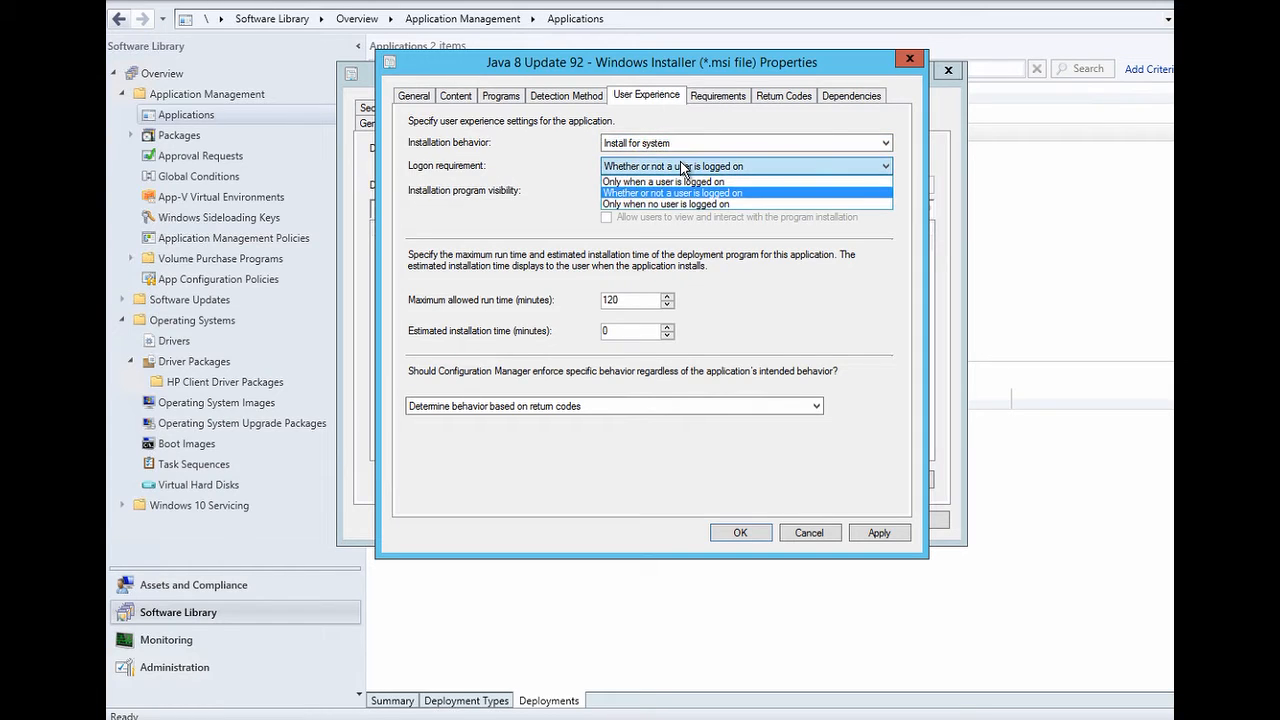
click(522, 178)
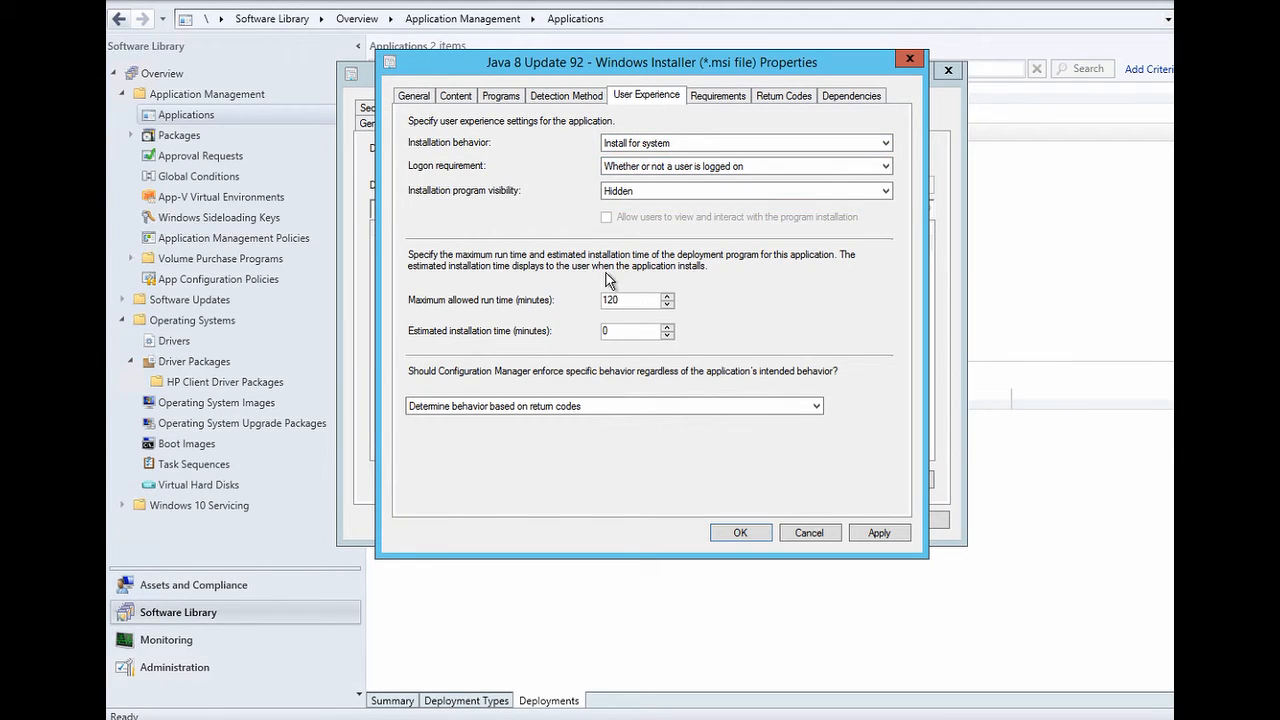
click(630, 300)
key(BackSpace)
key(BackSpace)
key(BackSpace)
text(20)
click(630, 336)
key(BackSpace)
text(5)
click(728, 98)
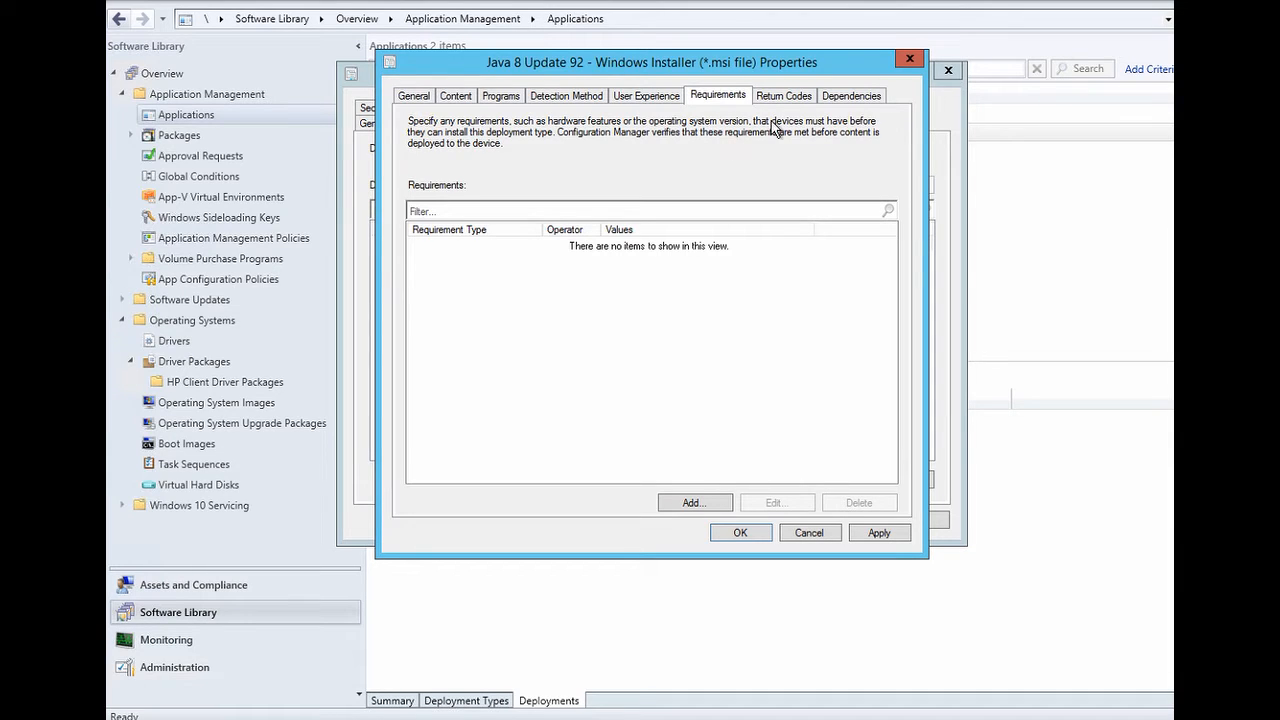
- Confirm no dependencies, then save both the deployment type and Java 8 Update 92 properties
click(843, 100)
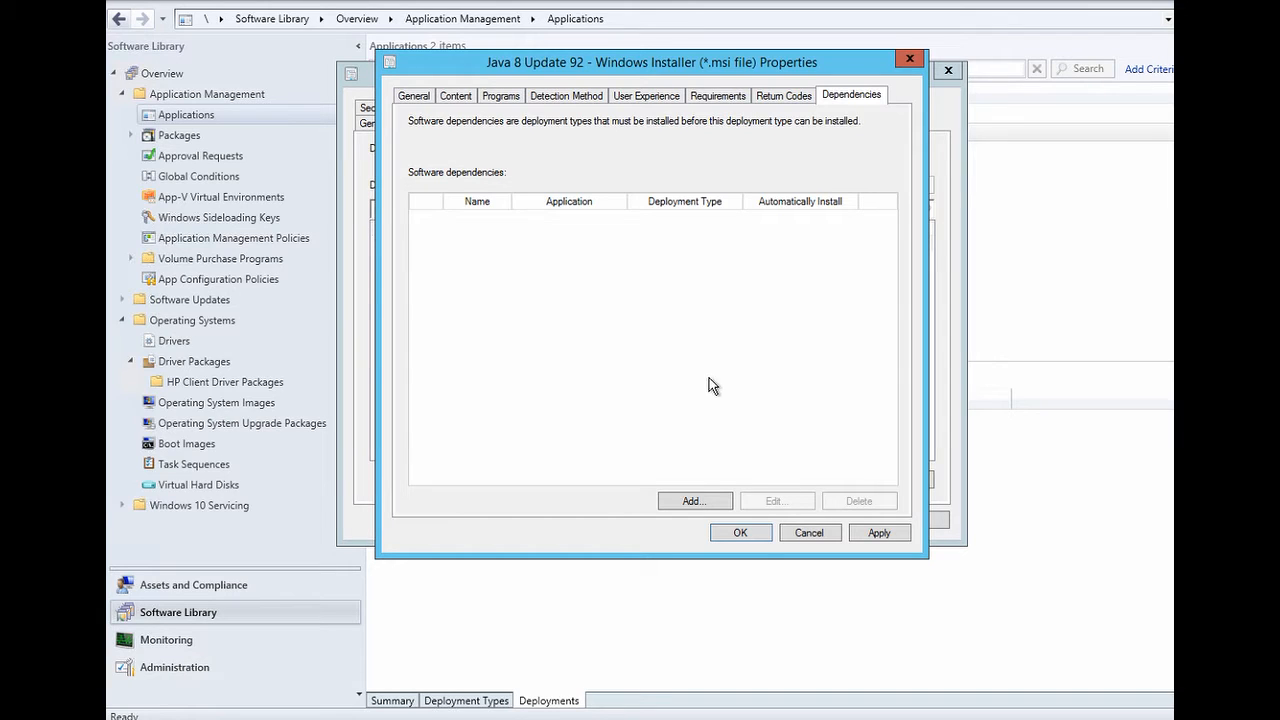
click(747, 536)
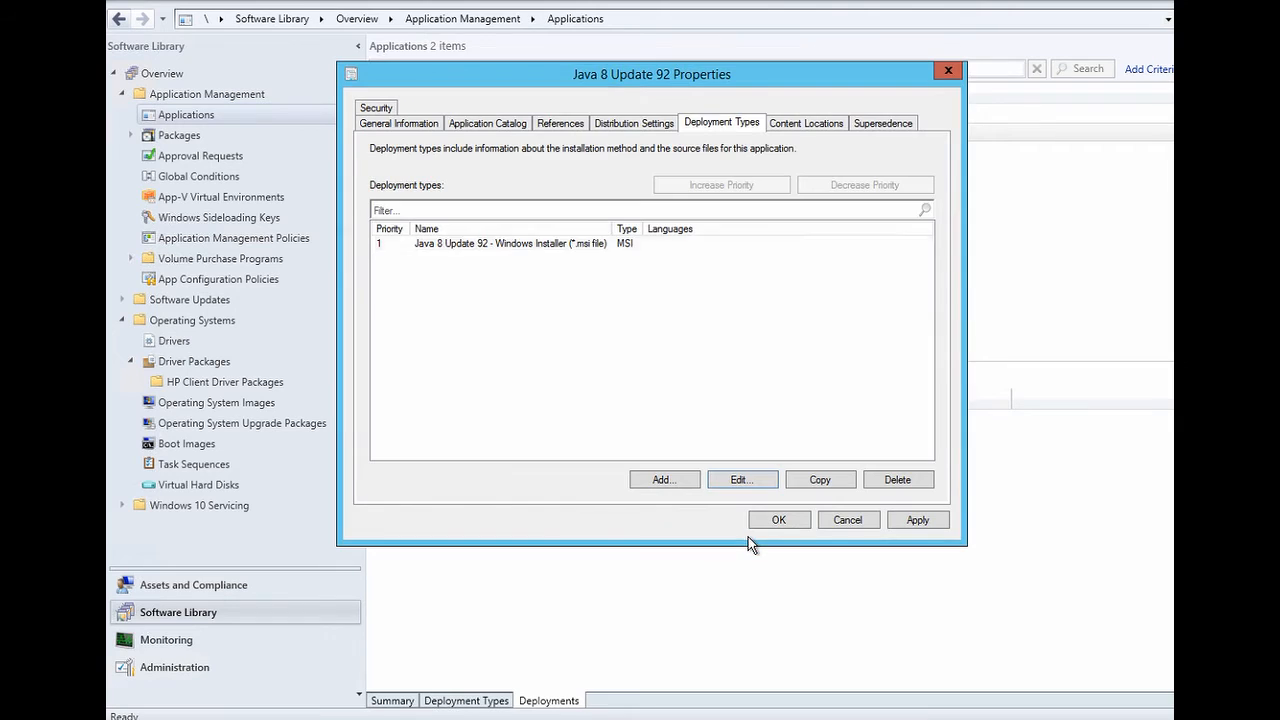
click(775, 520)
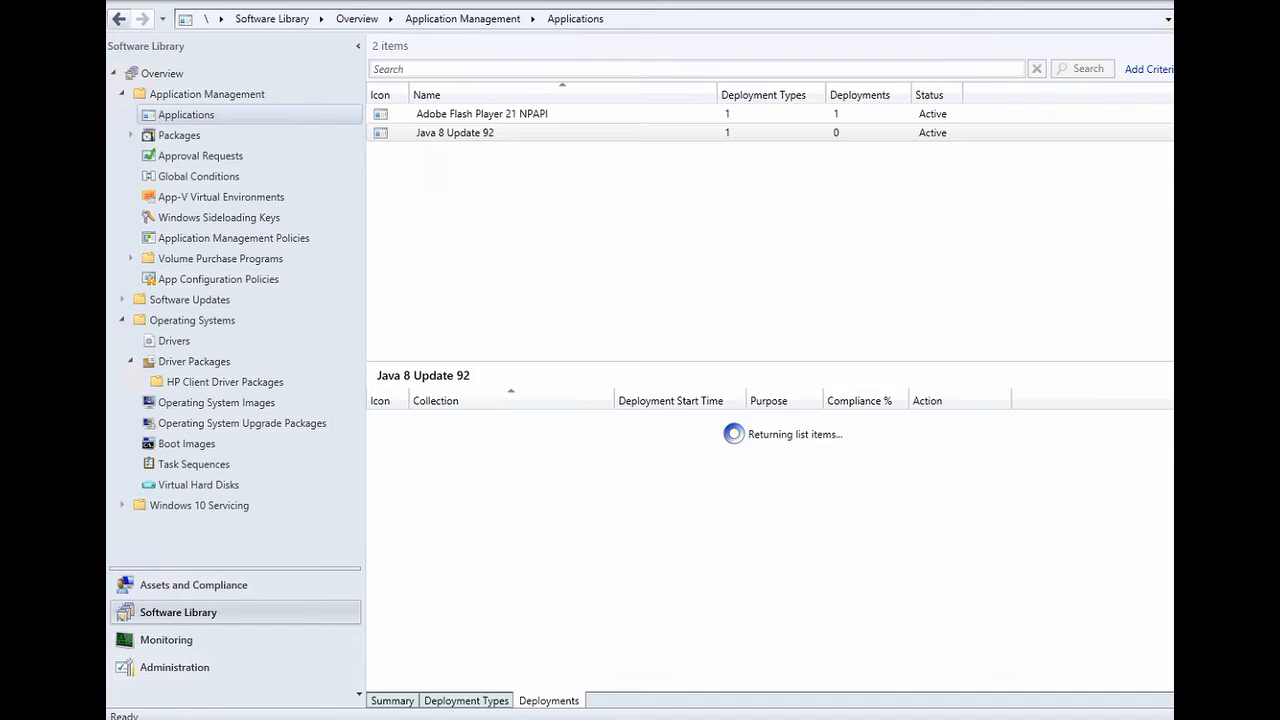
- Begin a deployment of Java 8 Update 92 with All Users selected as the target collection
click(423, 133)
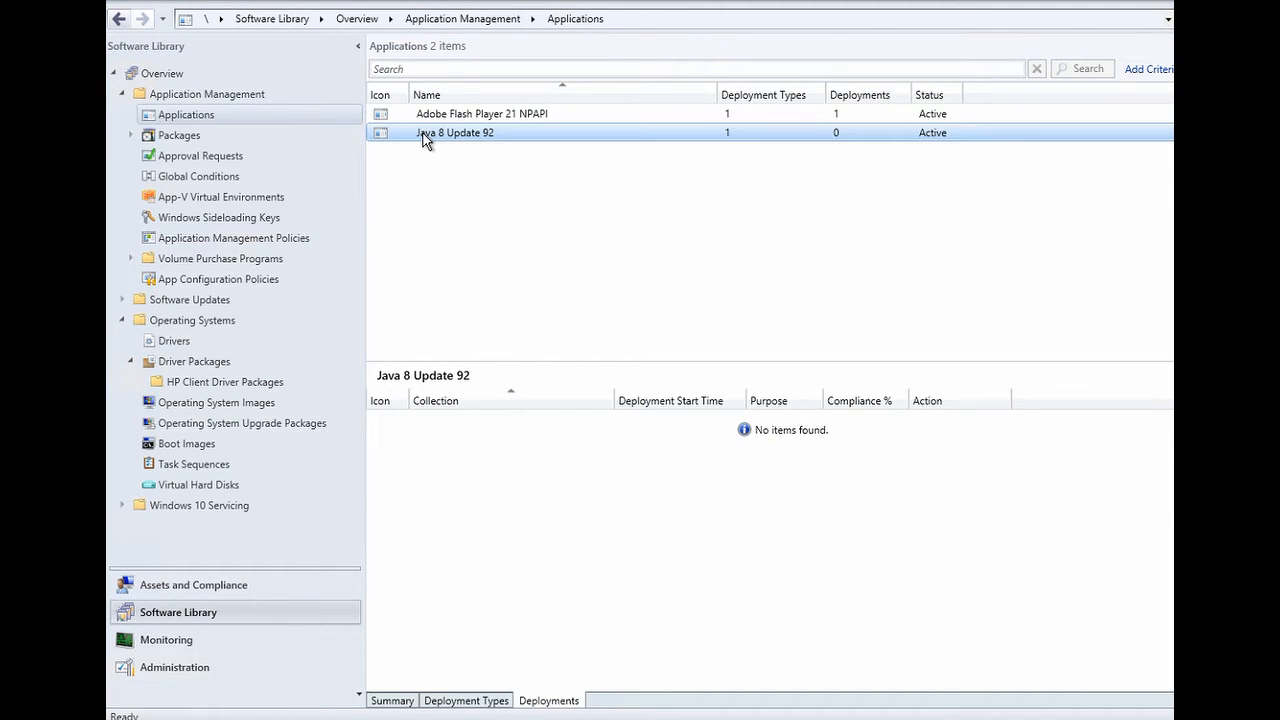
right_click(423, 133)
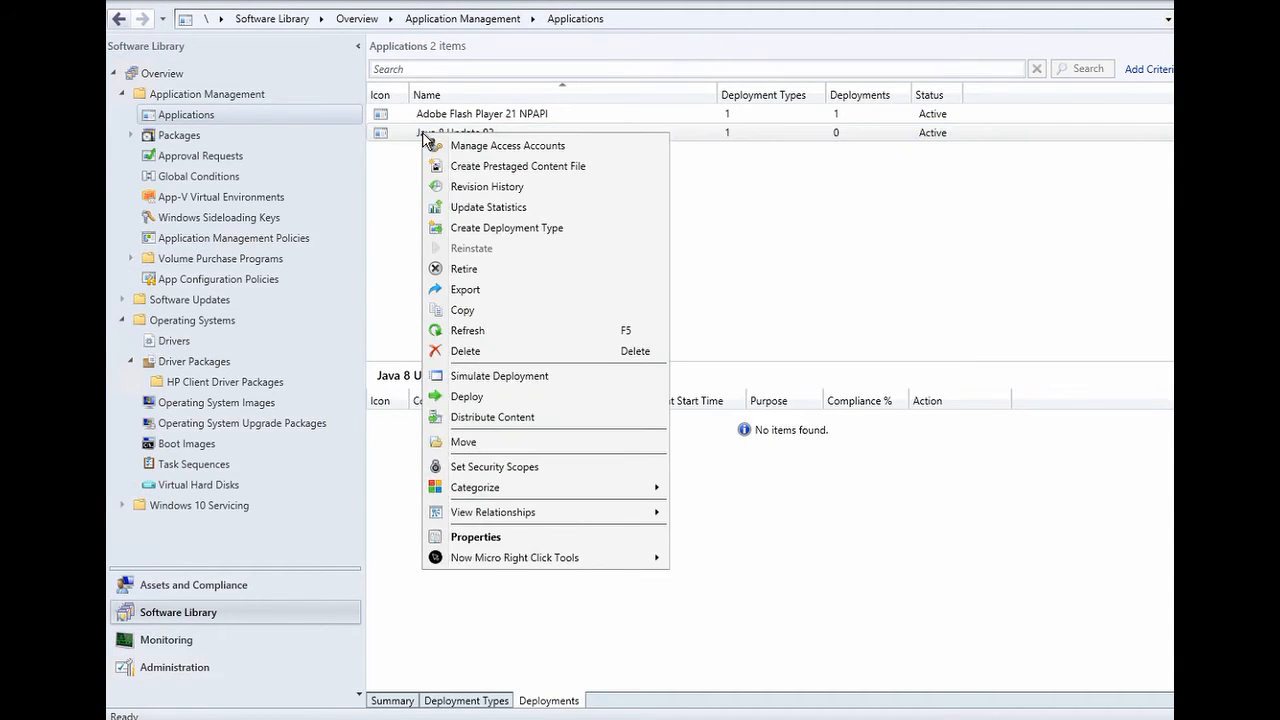
click(528, 398)
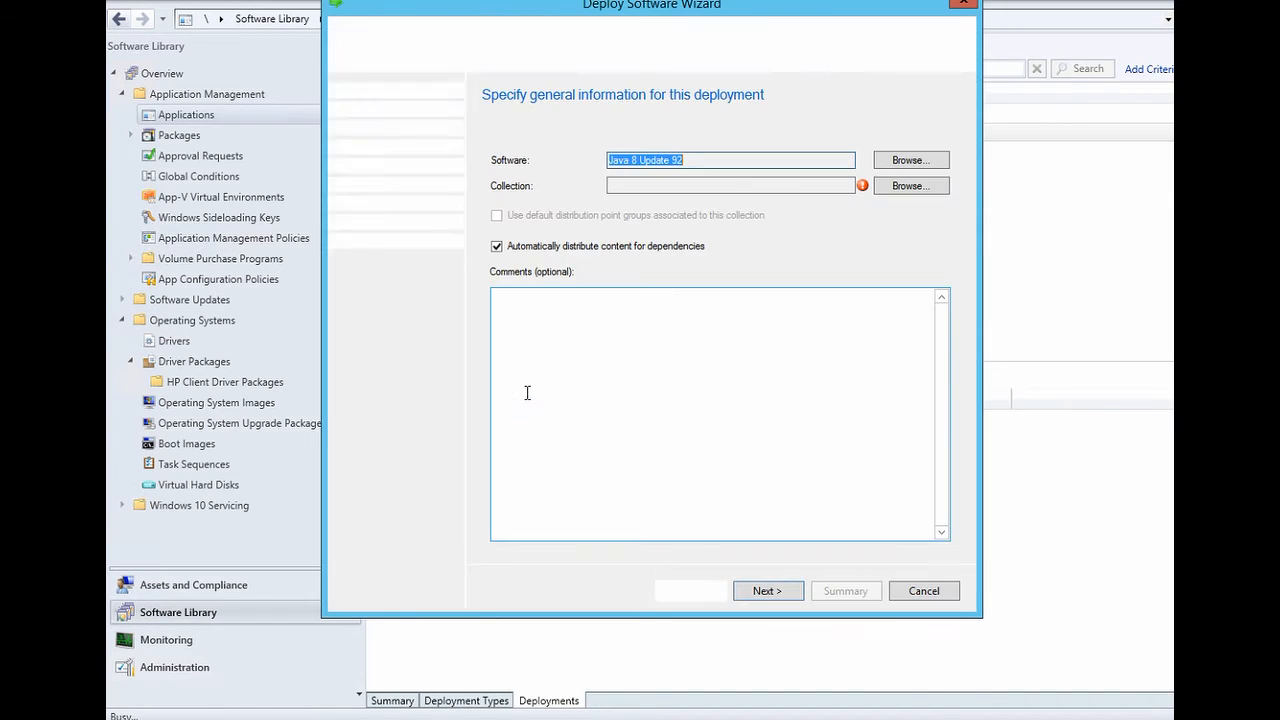
click(892, 190)
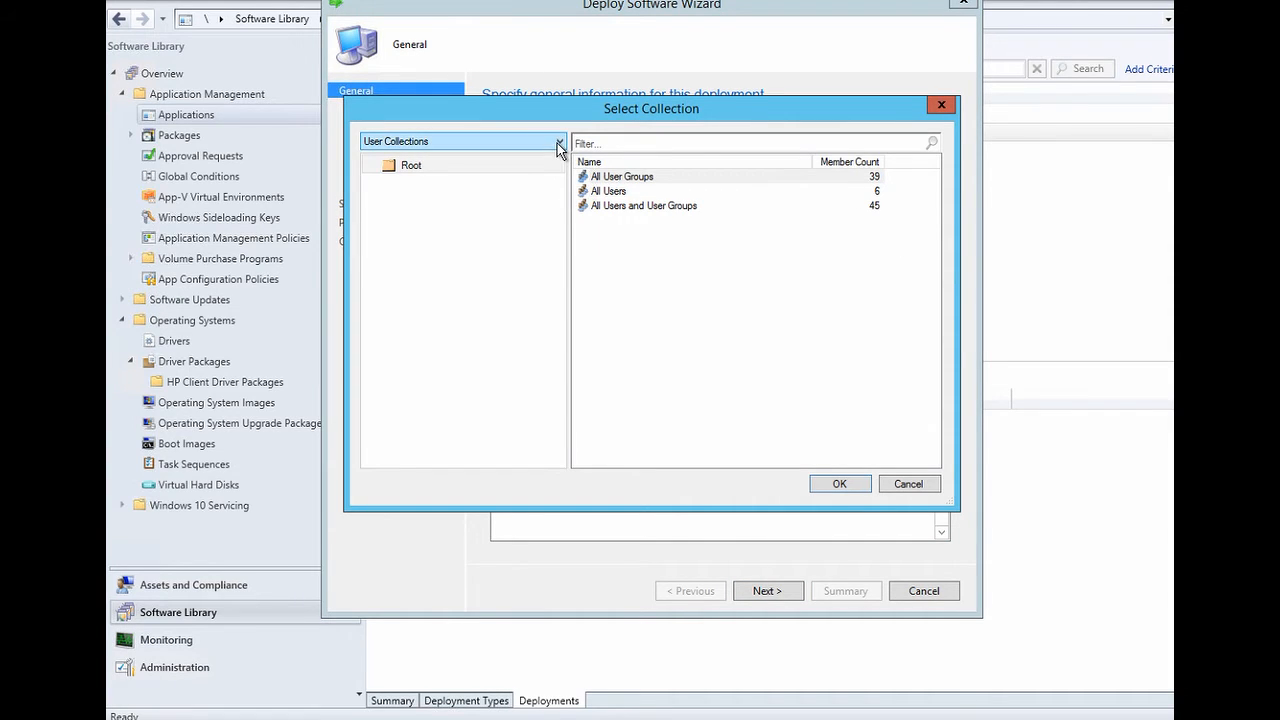
click(605, 192)
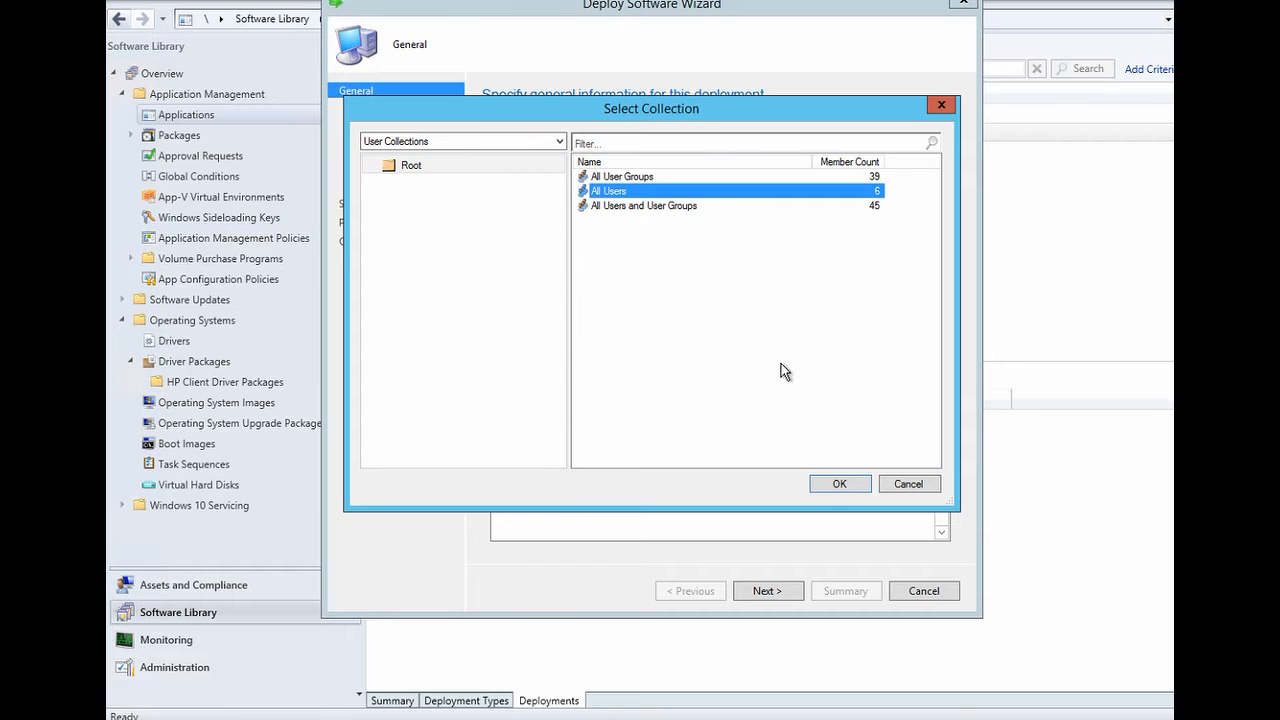
click(828, 486)
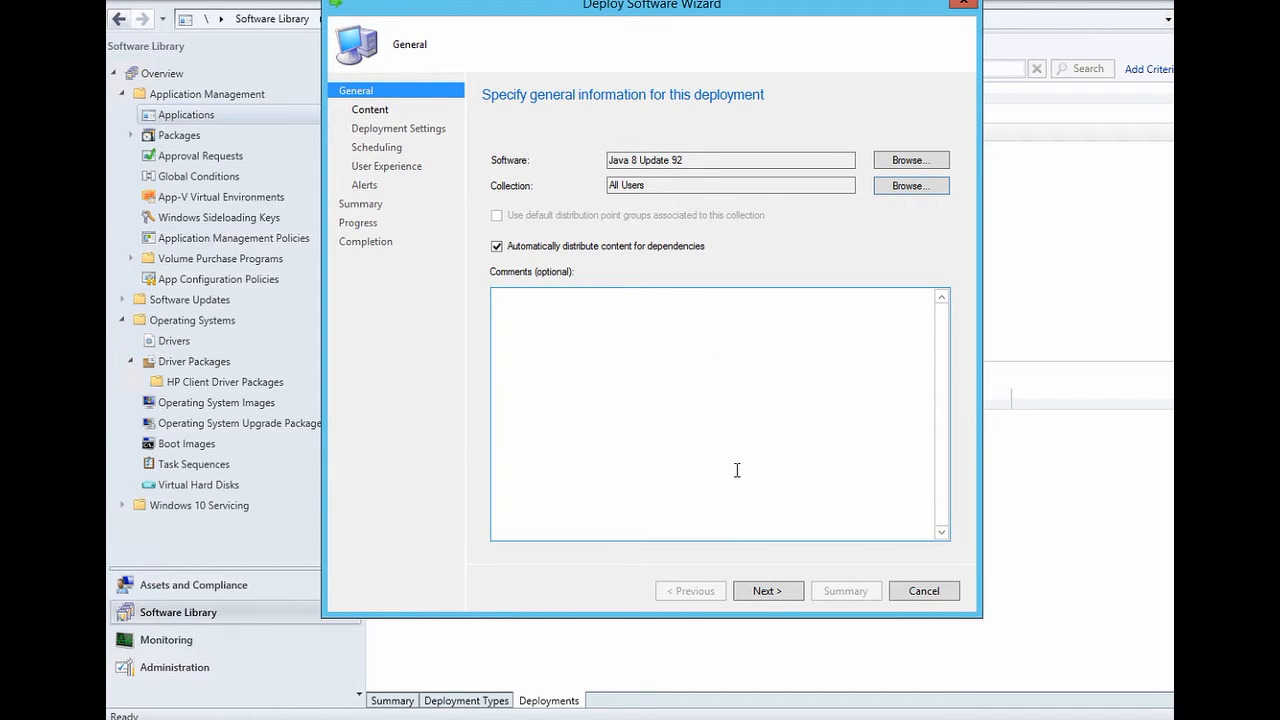
- Add distribution point SCCM.CDHDEMO.LOCAL as the deployment's content destination
click(767, 591)
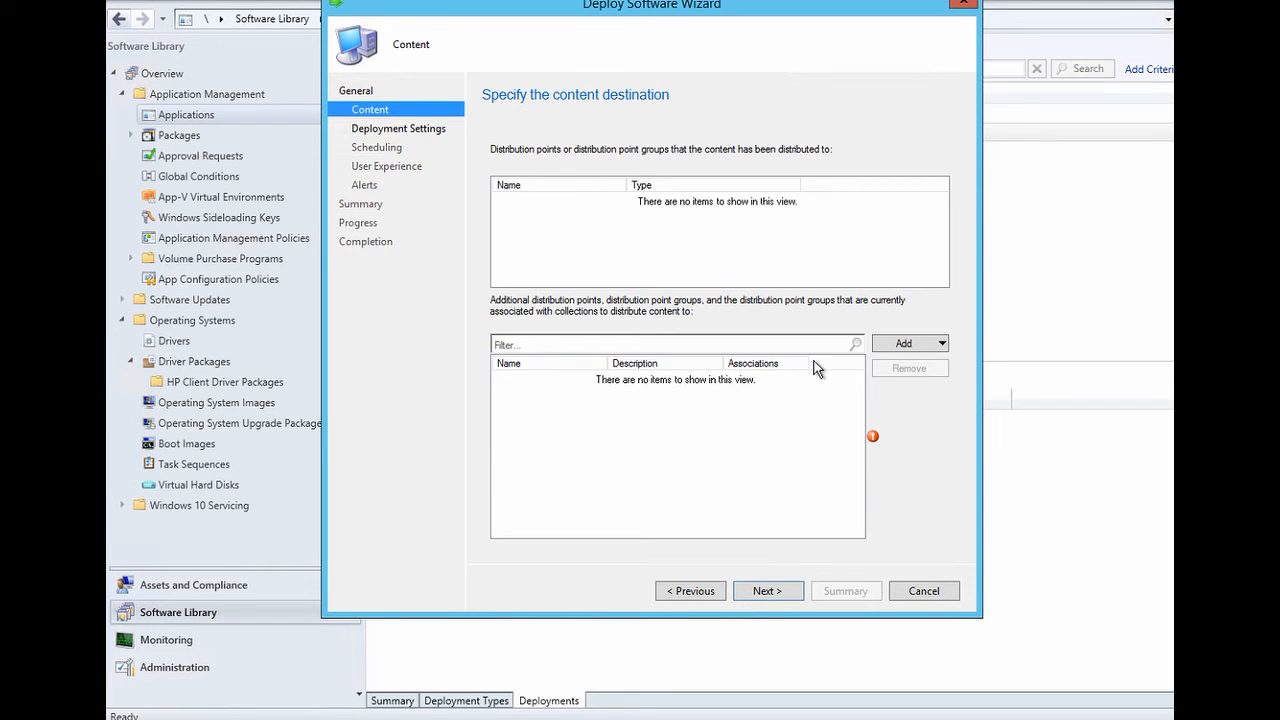
click(904, 344)
click(912, 364)
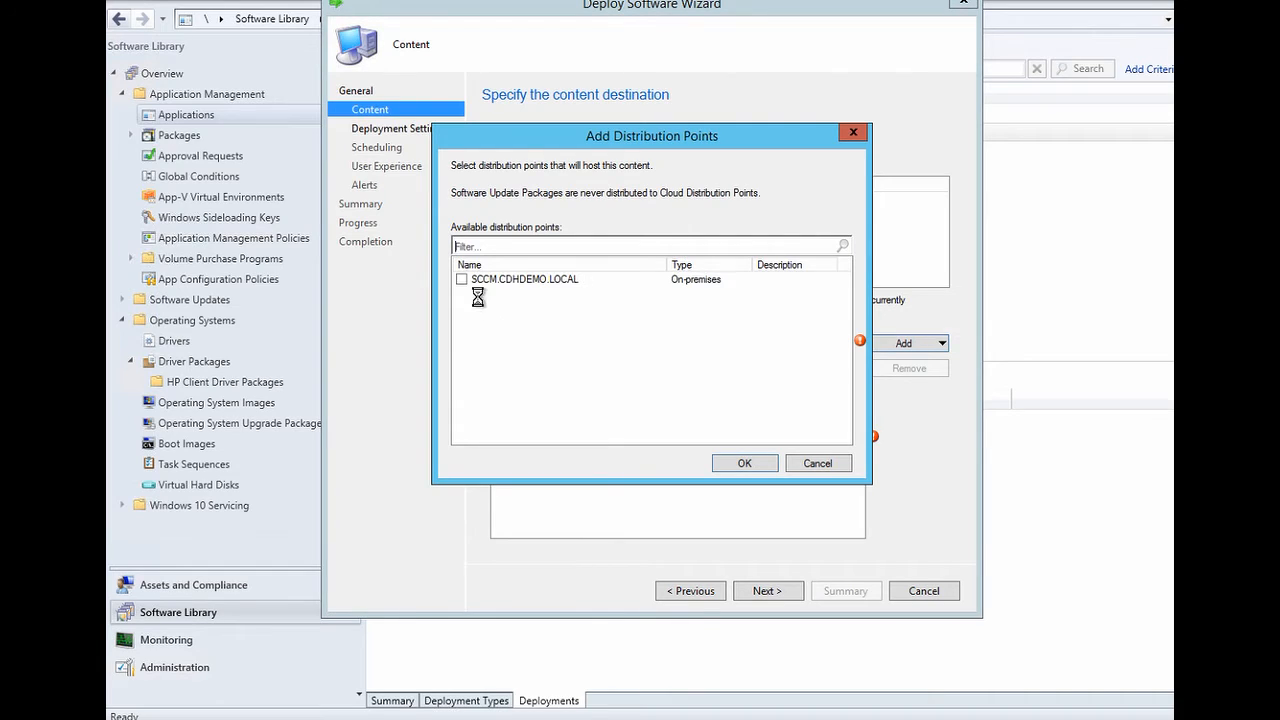
click(462, 279)
click(752, 463)
- Require administrator approval for user requests and proceed to scheduling
click(757, 592)
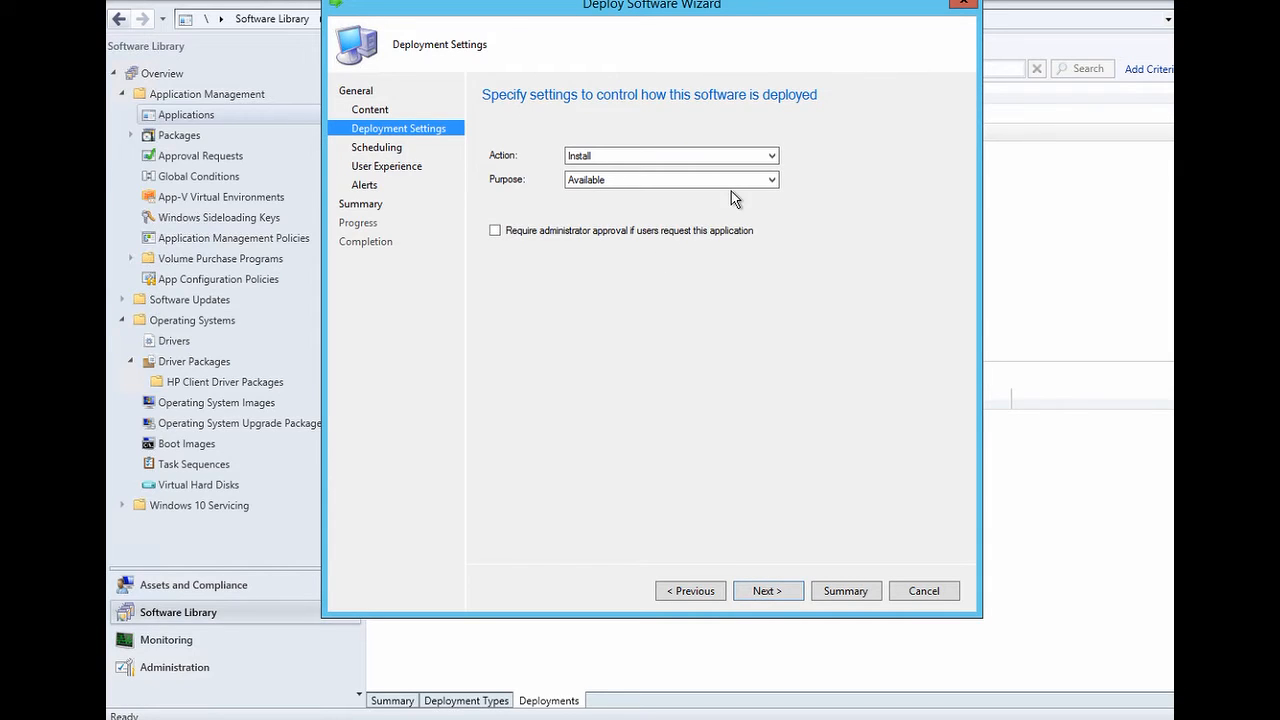
click(495, 231)
click(765, 591)
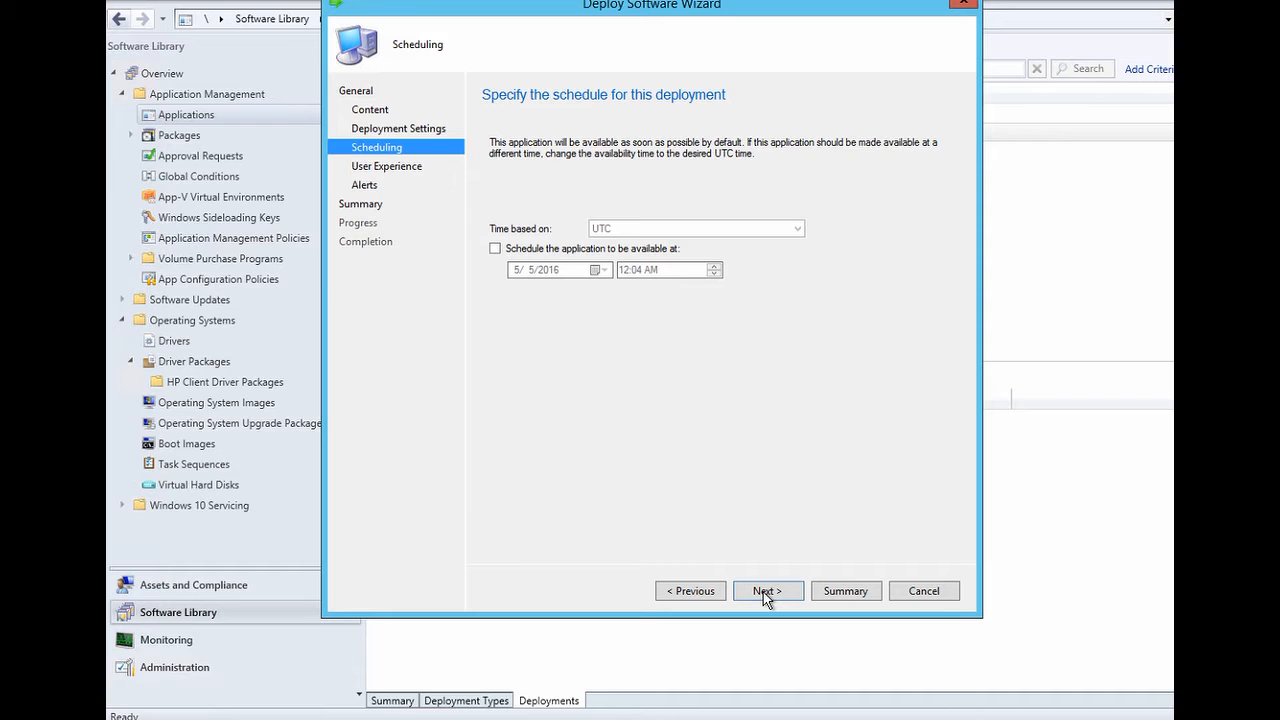
- Limit user notifications to computer restarts and complete the Available All Users deployment
click(764, 592)
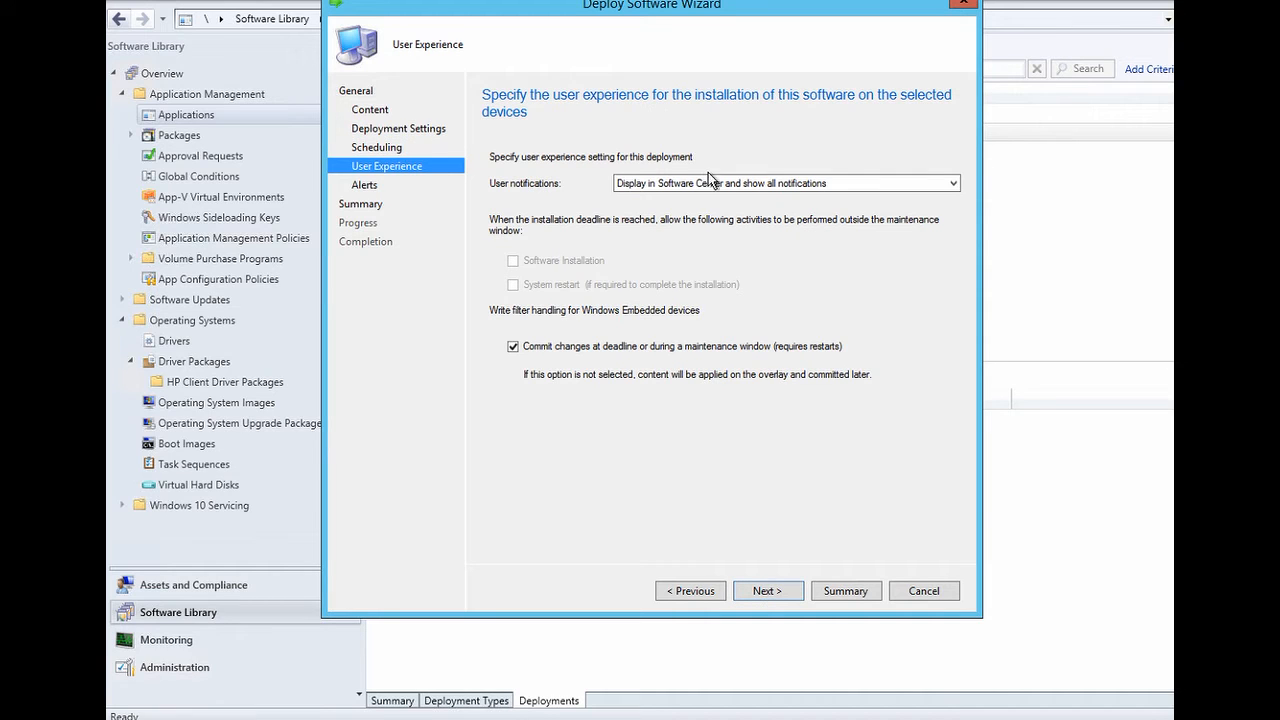
click(923, 186)
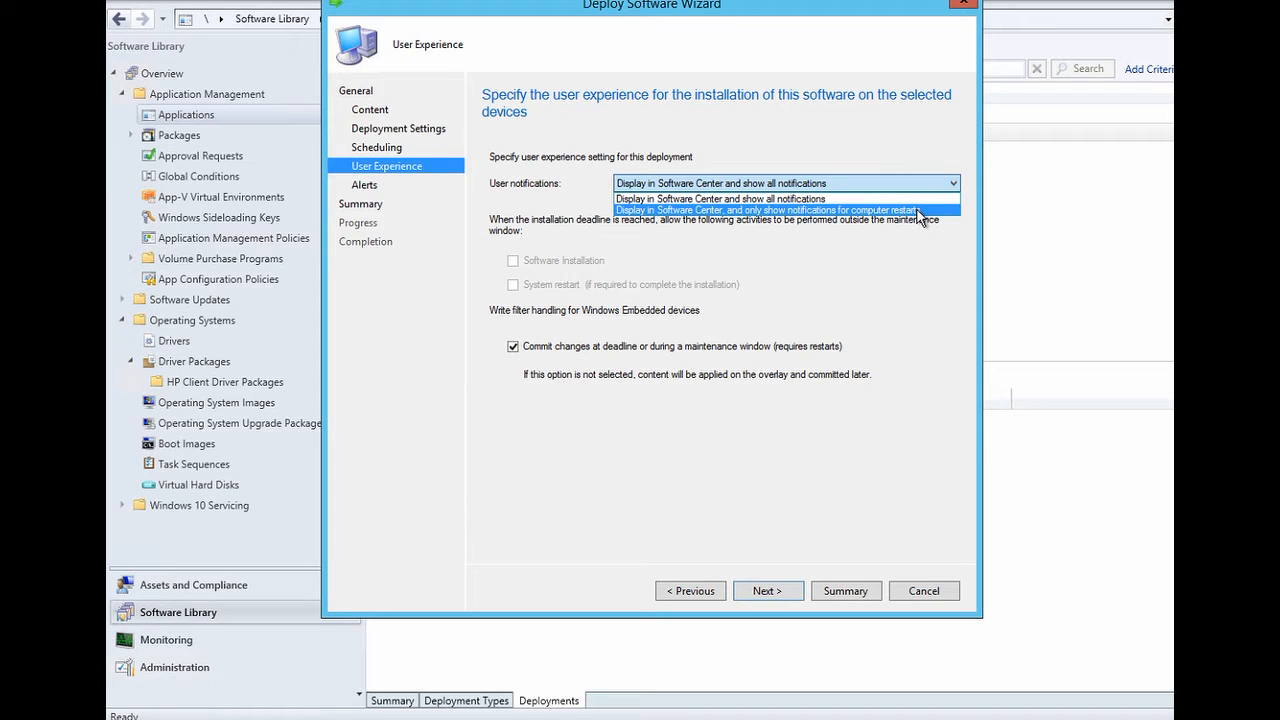
click(921, 211)
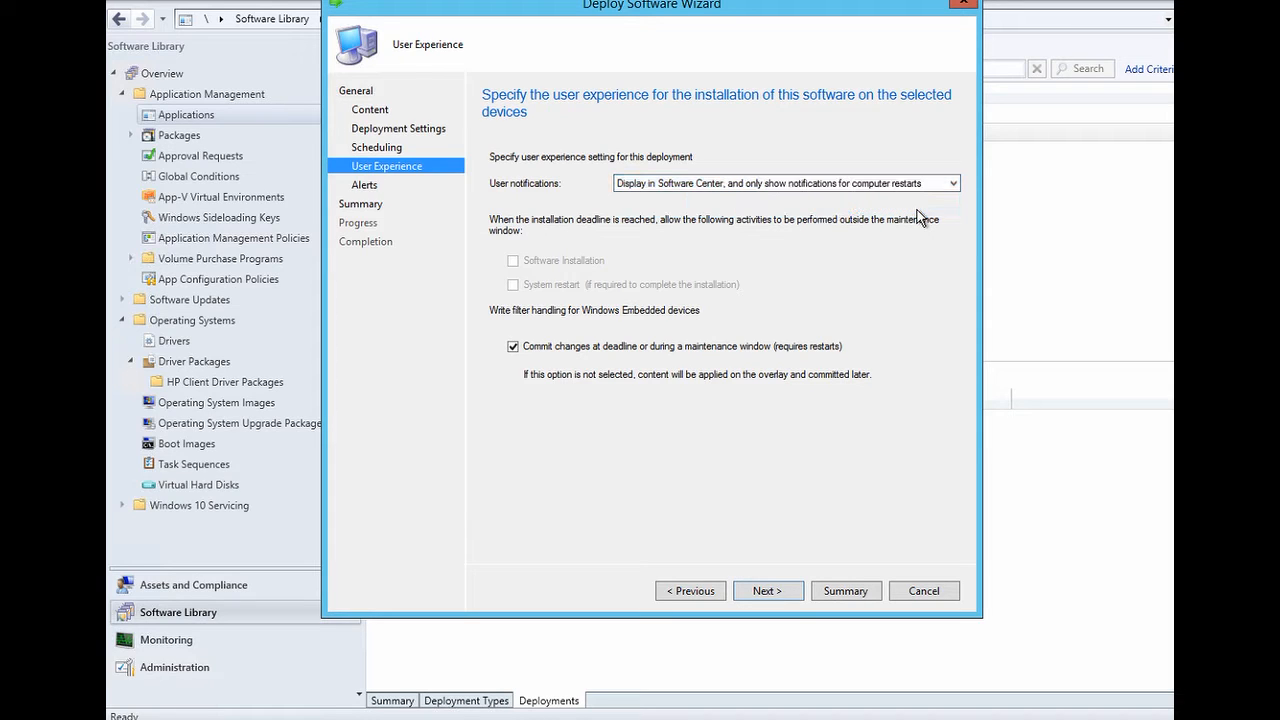
click(761, 590)
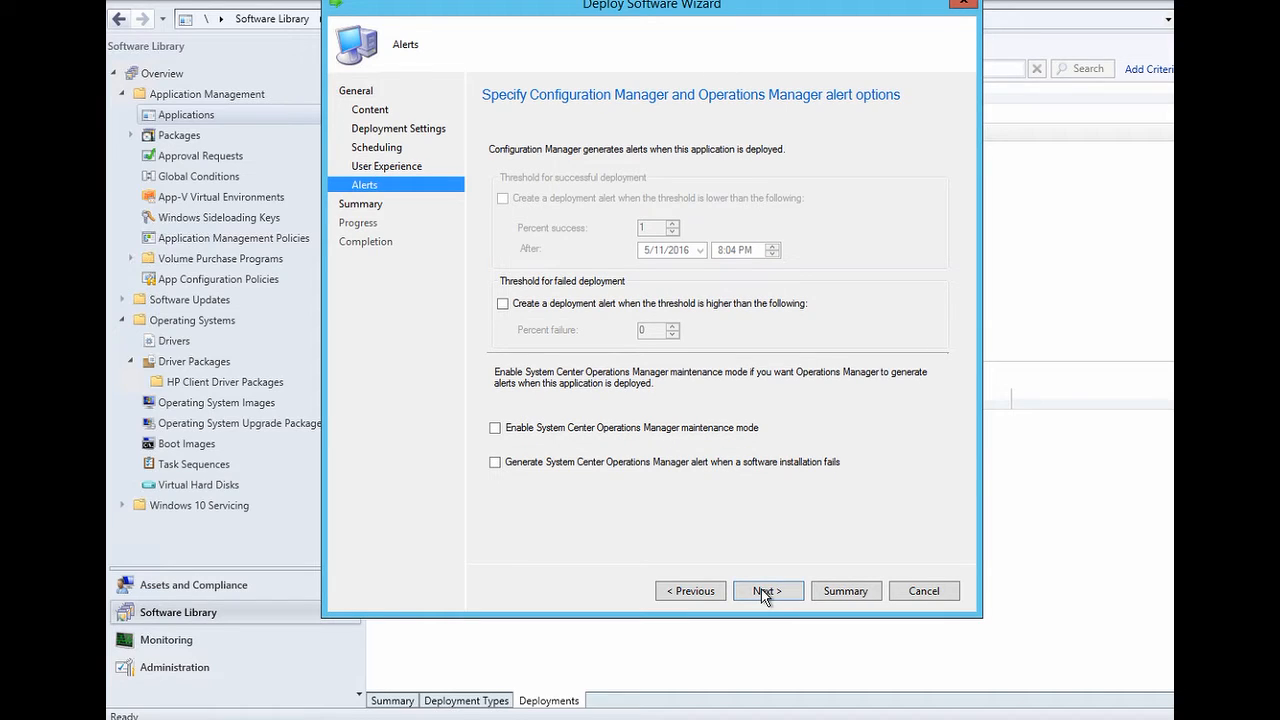
click(761, 590)
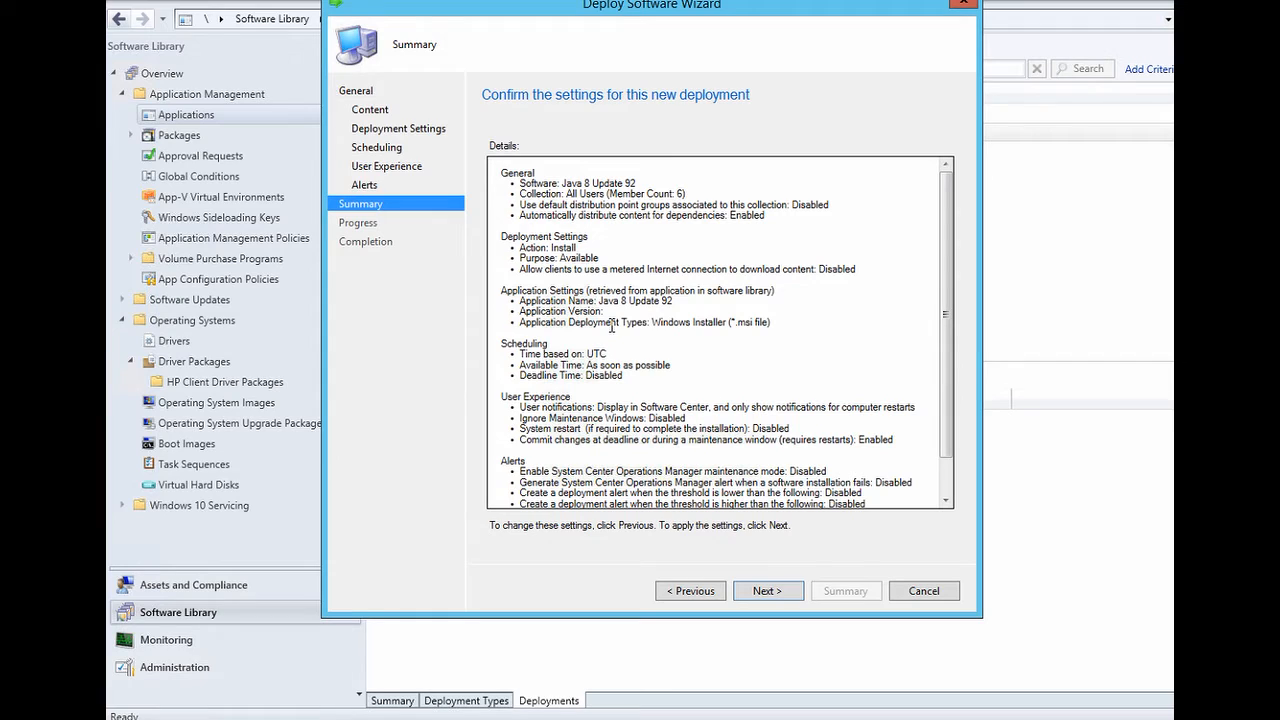
click(766, 593)
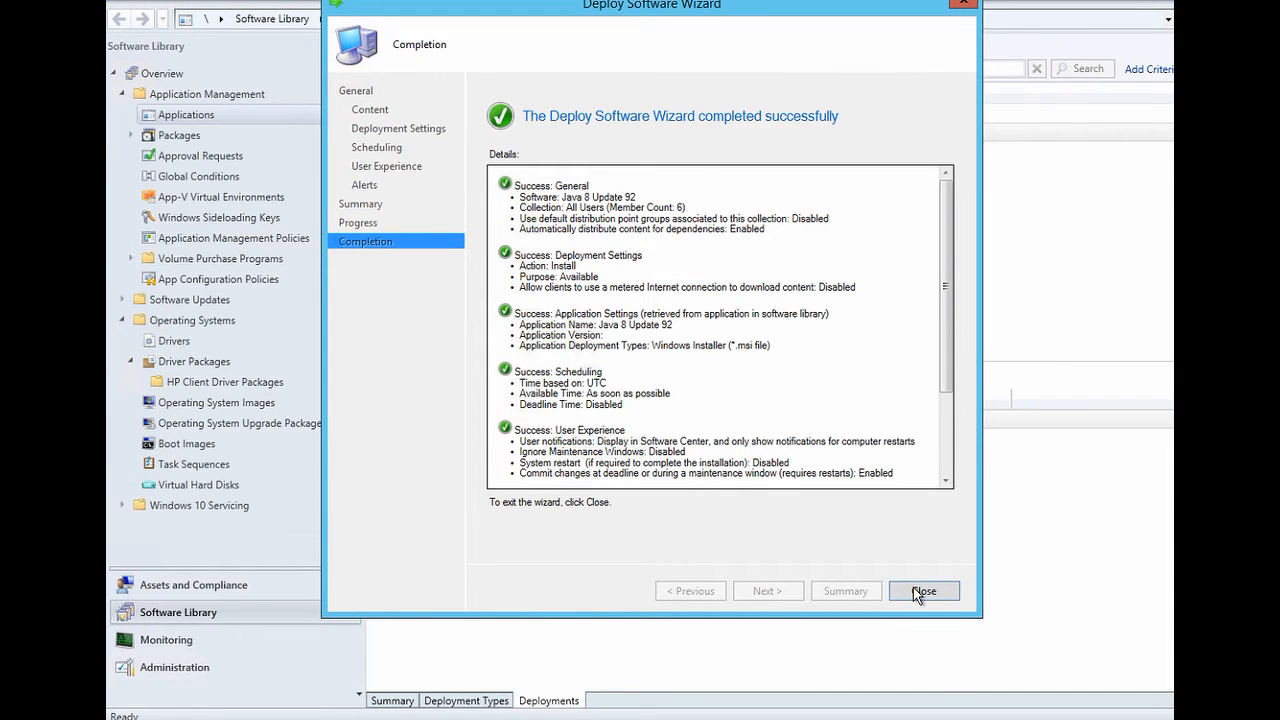
click(922, 591)
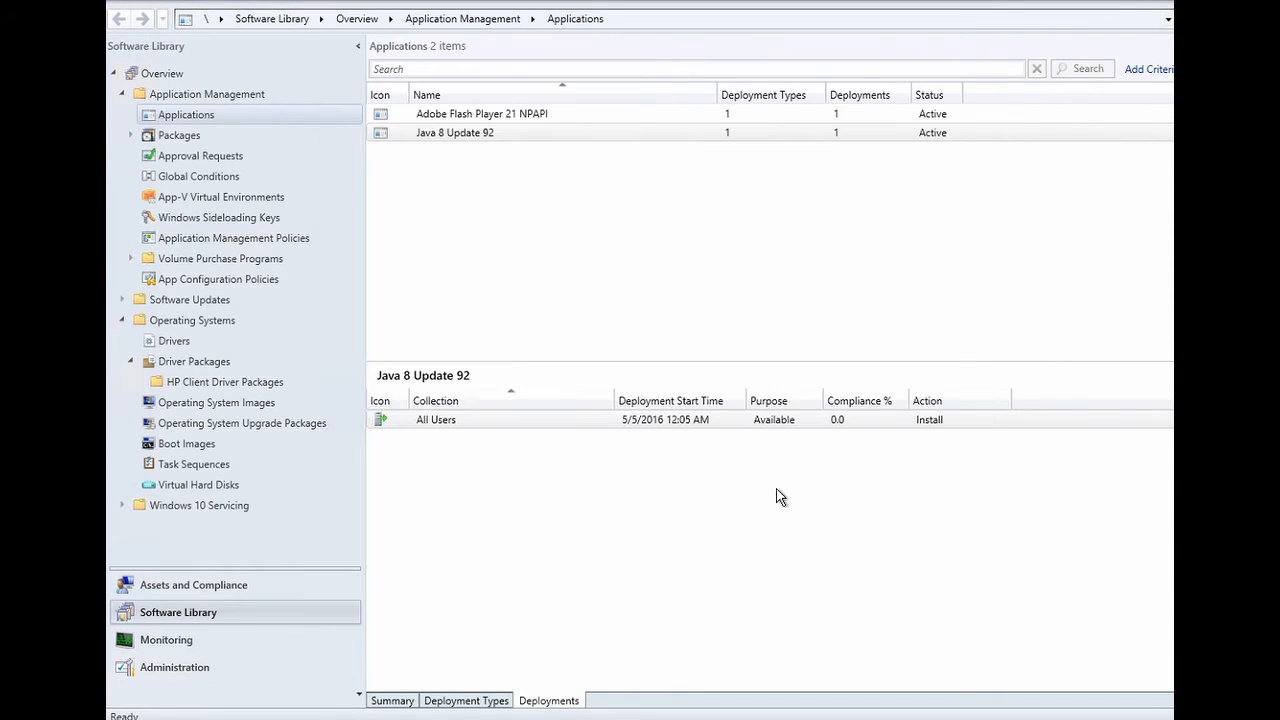
- View the Java application's Summary content status, then switch to the remote PC's Software Center
click(398, 701)
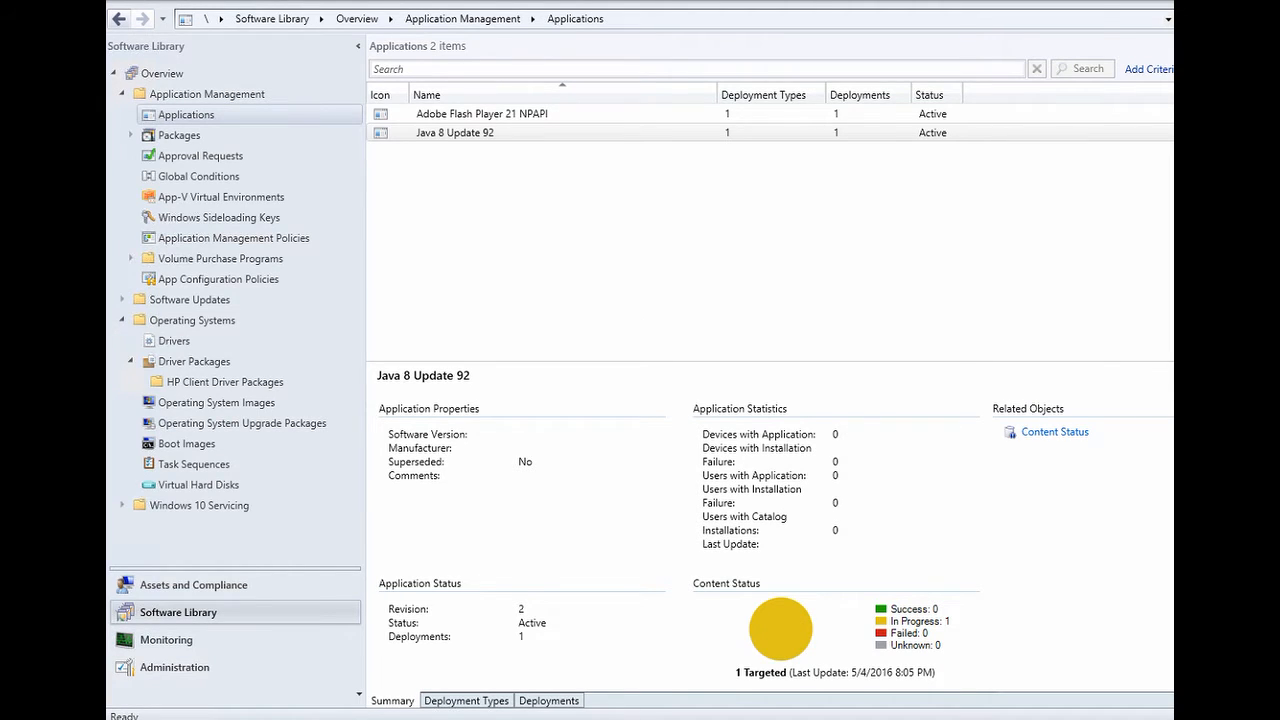
key(alt+Tab)
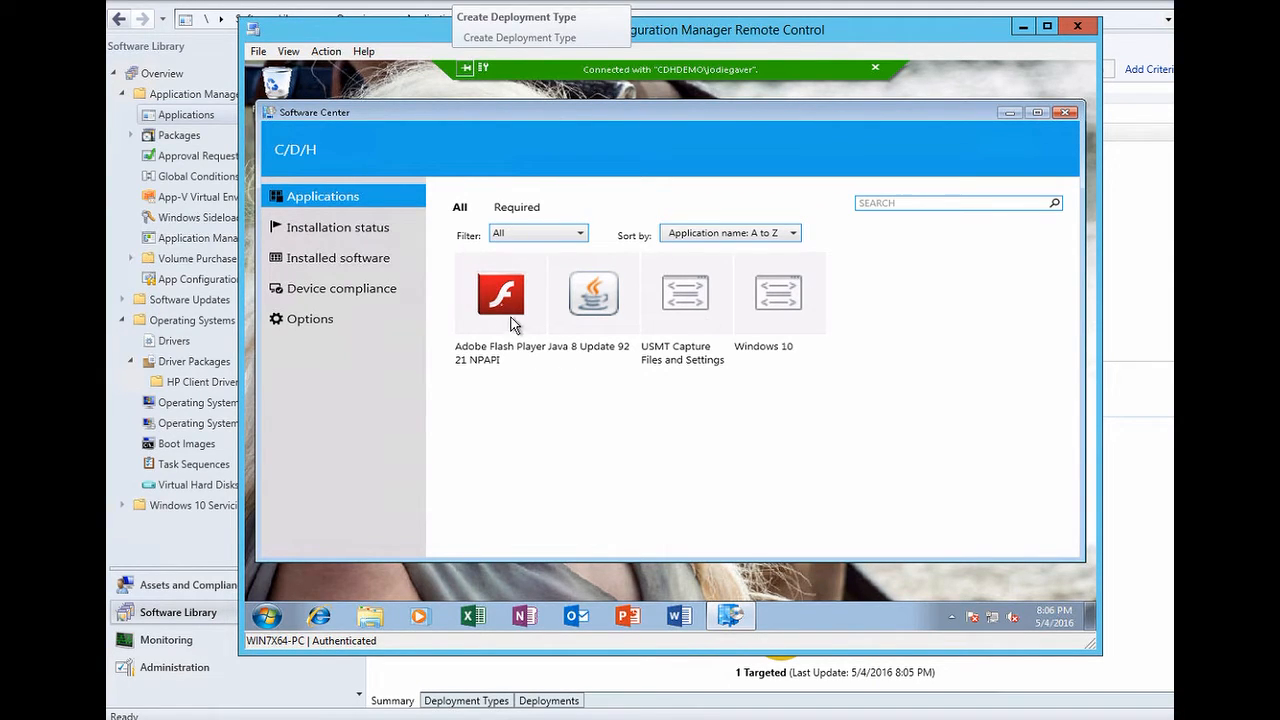
- Open Java 8 Update 92 details and go to the Application Catalog to request approval
click(585, 303)
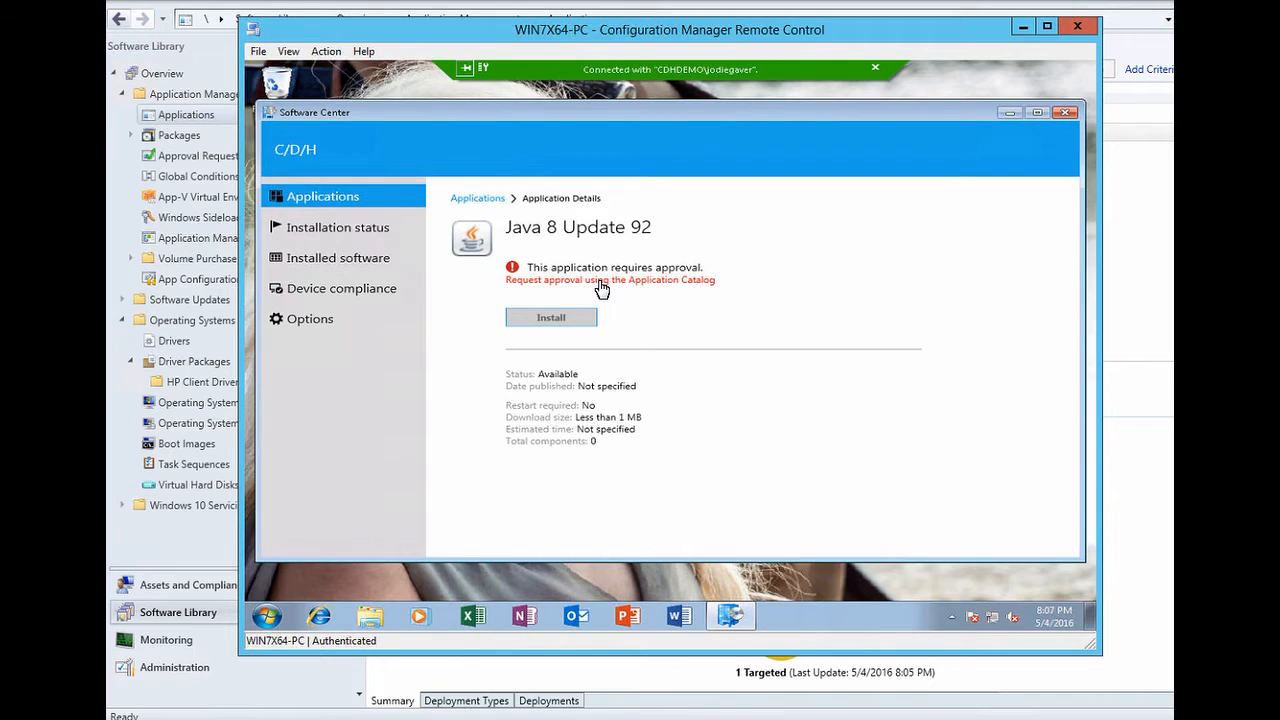
click(601, 281)
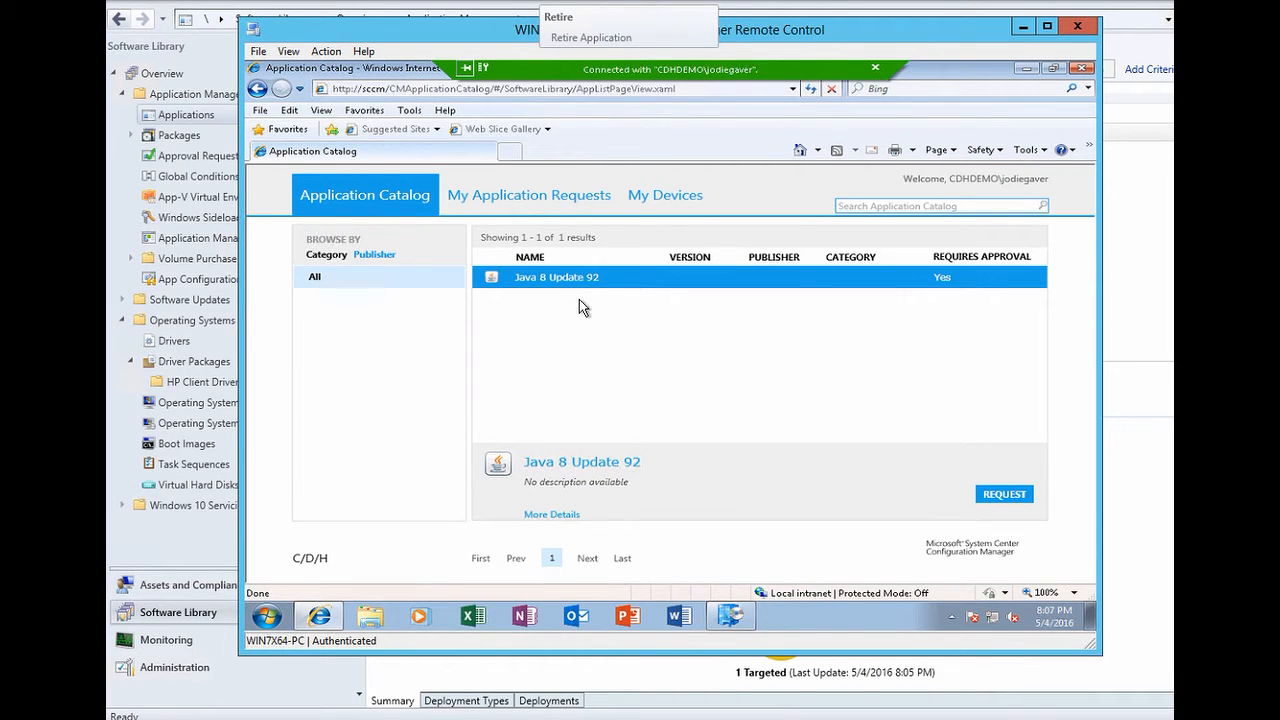
- Submit a Java 8 Update 92 request with reason 'Because I need to play minecraft', then minimise the remote window
click(996, 494)
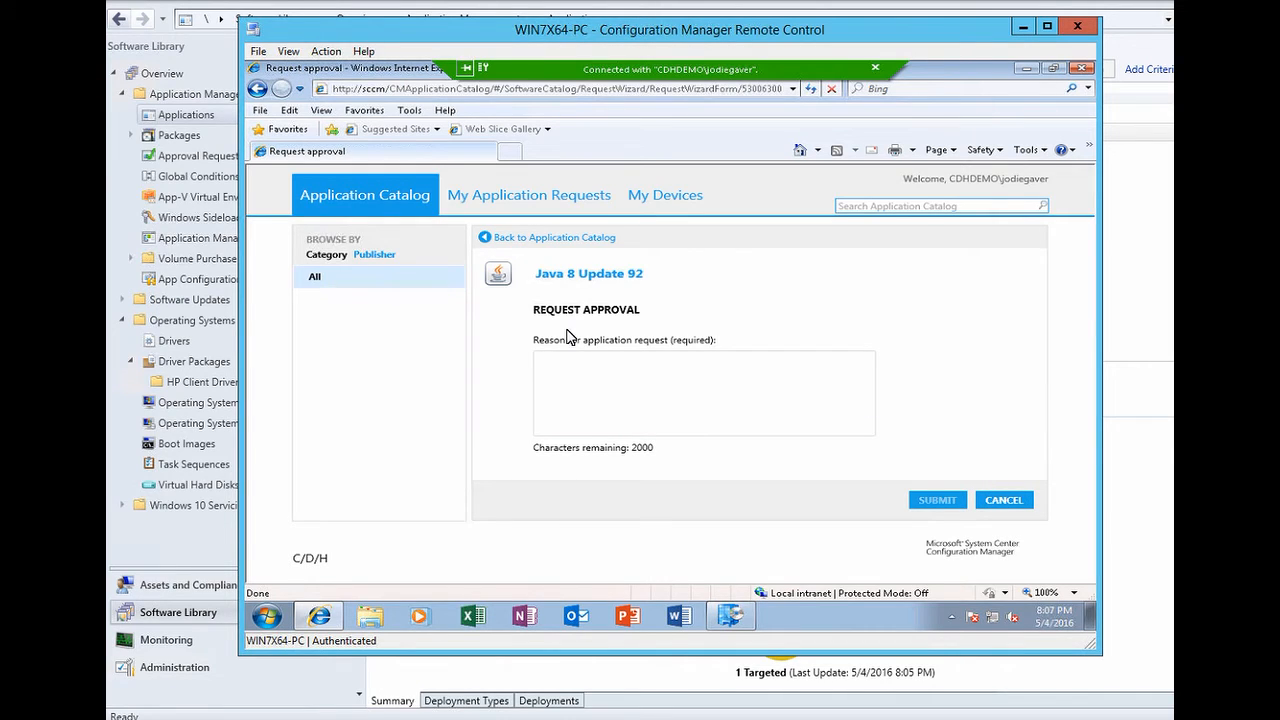
click(582, 365)
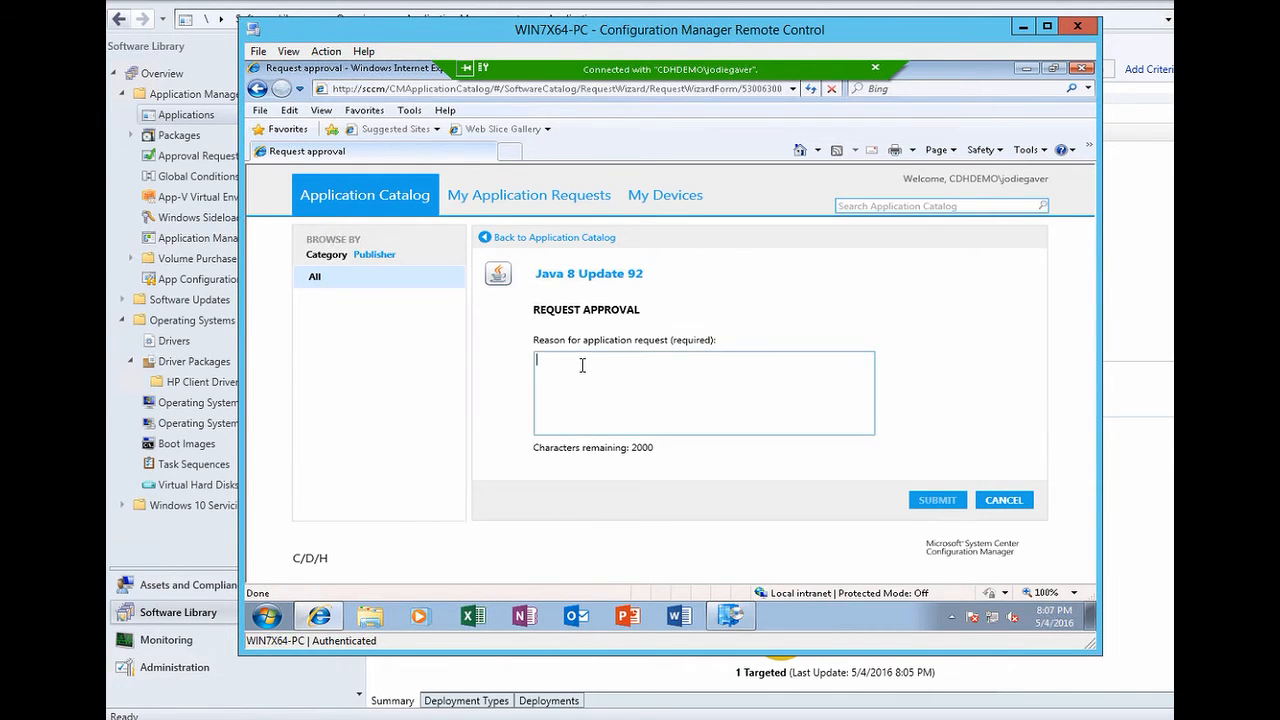
text(Because I need to play minecraft)
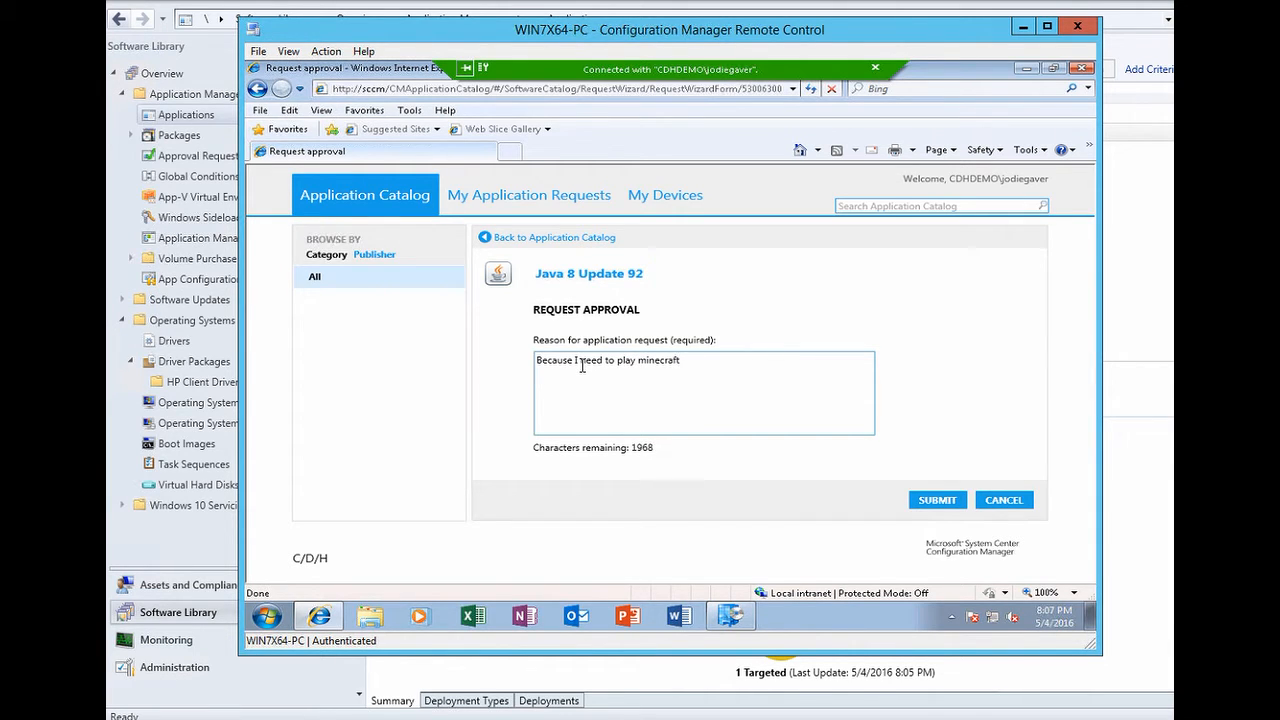
click(937, 500)
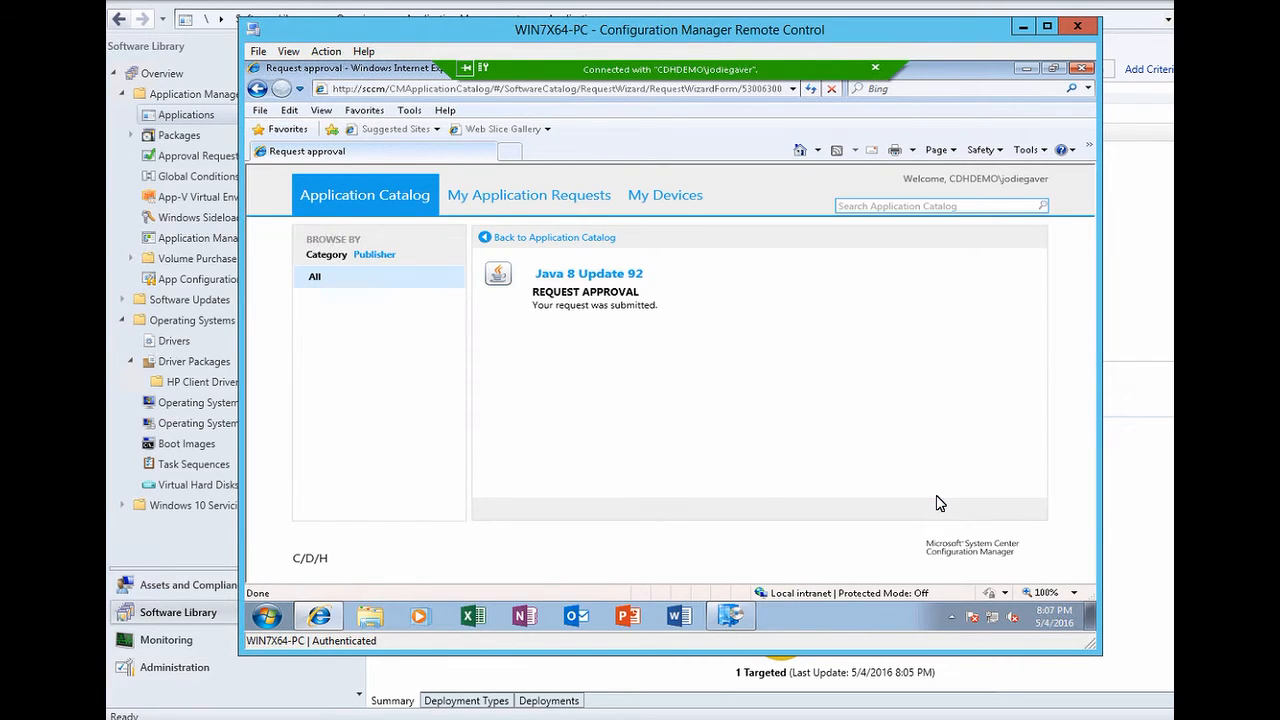
click(1020, 29)
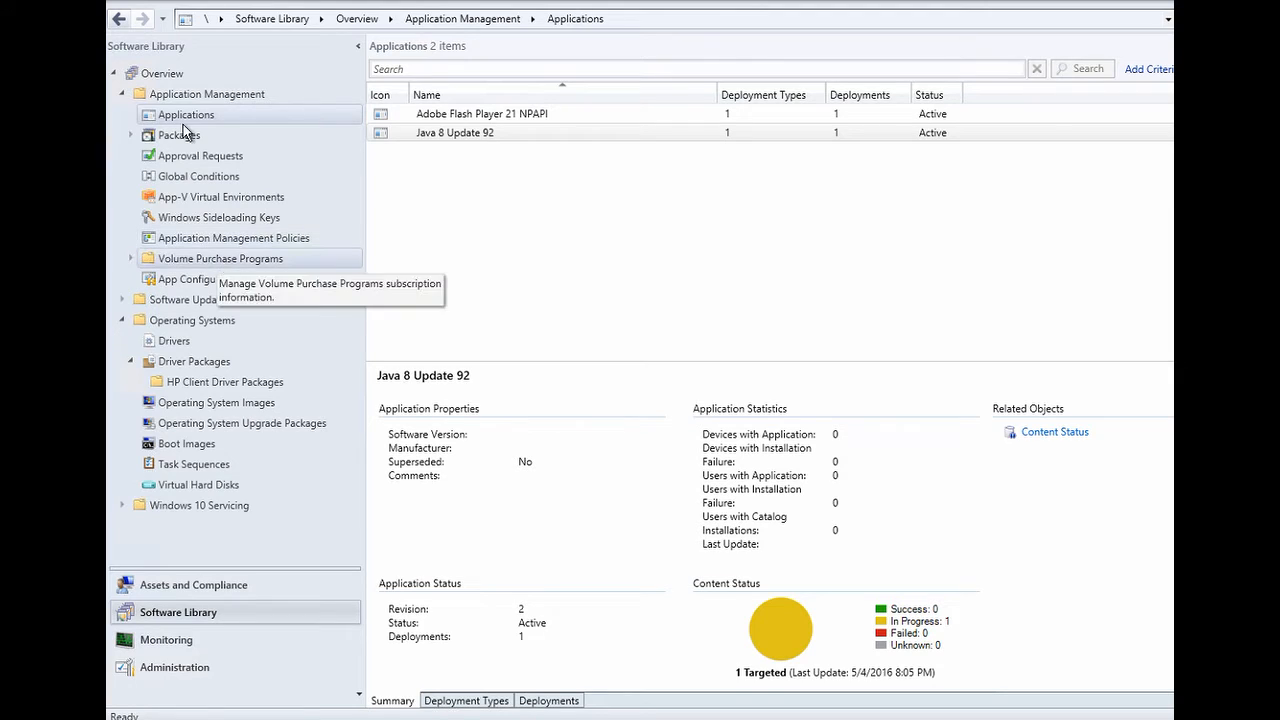
- Show pending Approval Requests and autofit the Status and User columns
click(196, 157)
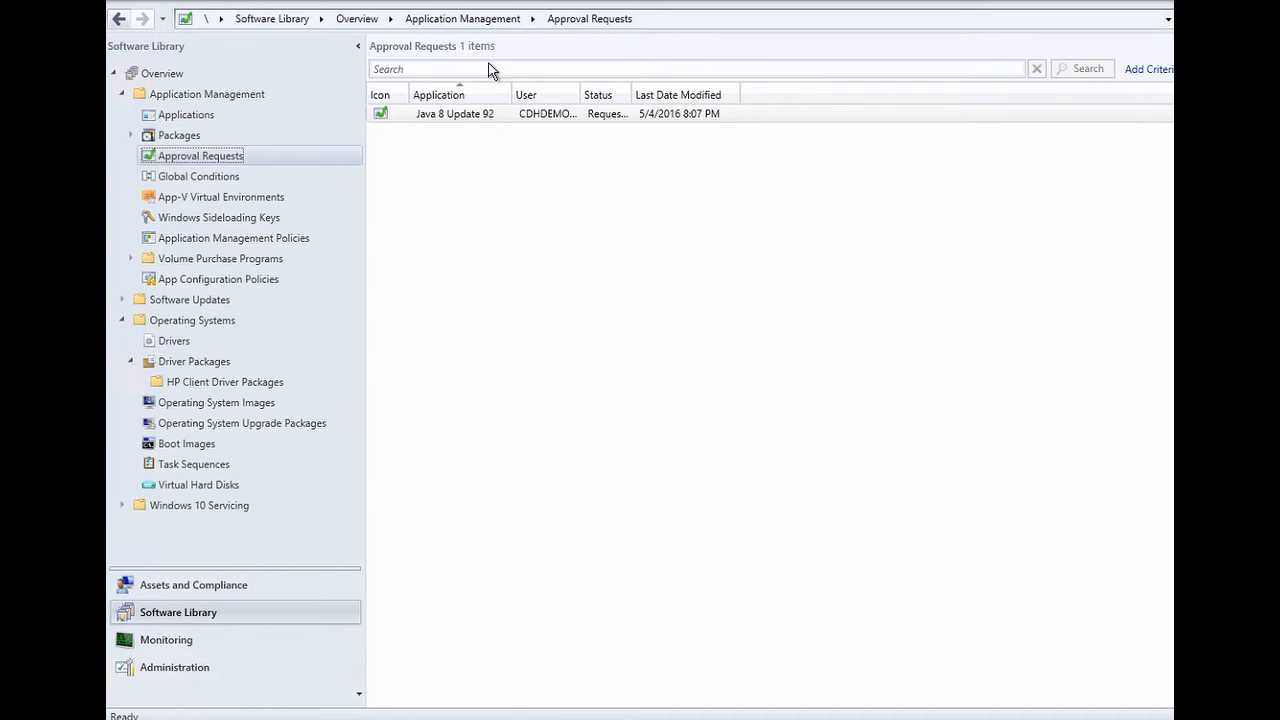
right_click(456, 120)
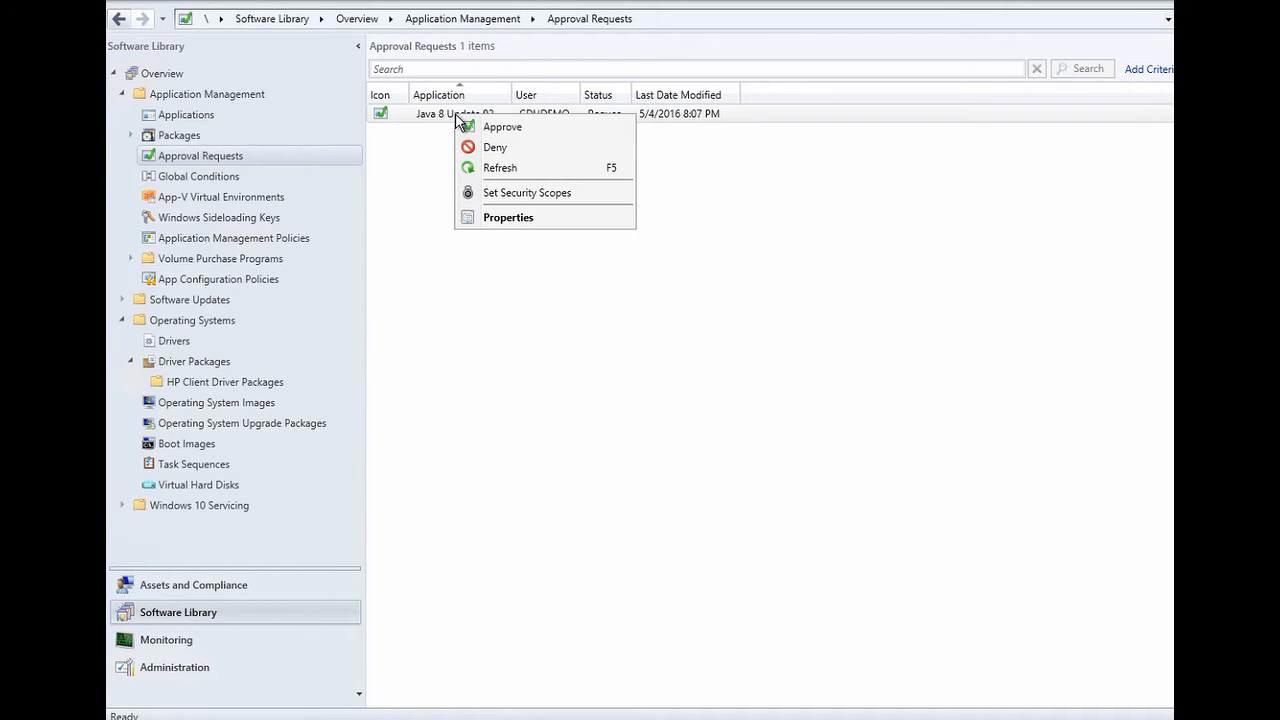
click(628, 87)
double_click(627, 87)
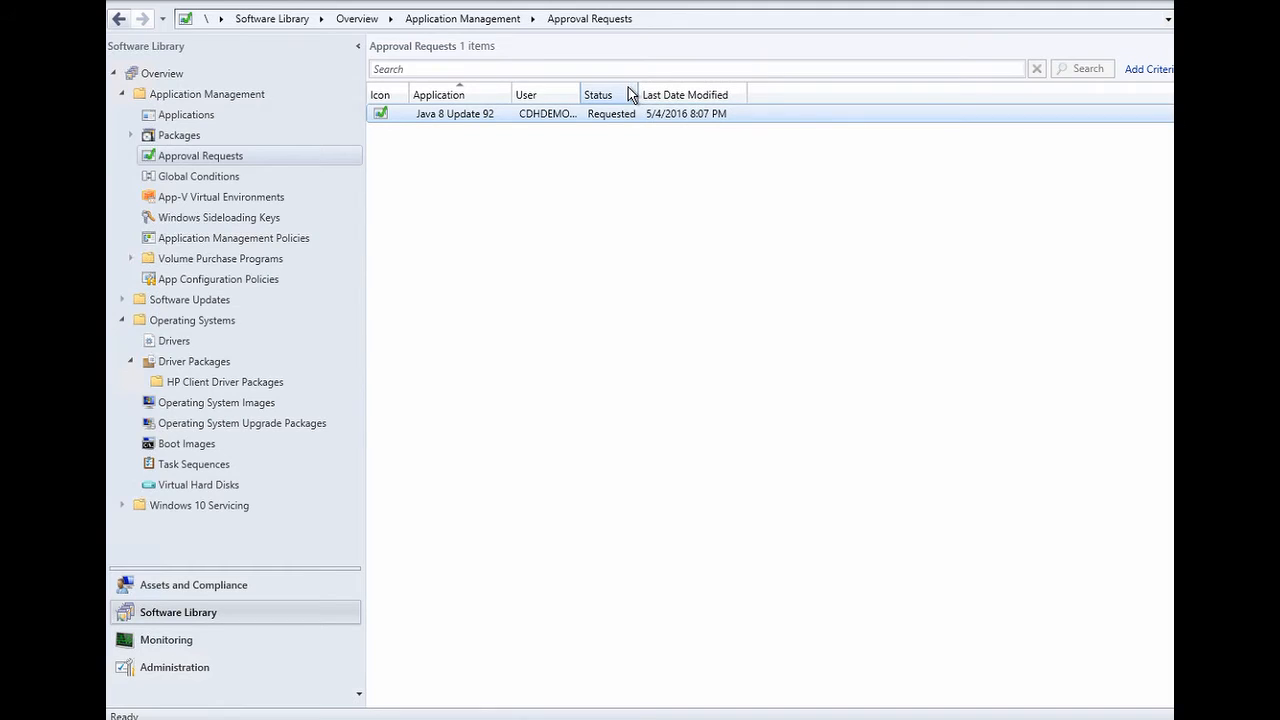
double_click(580, 92)
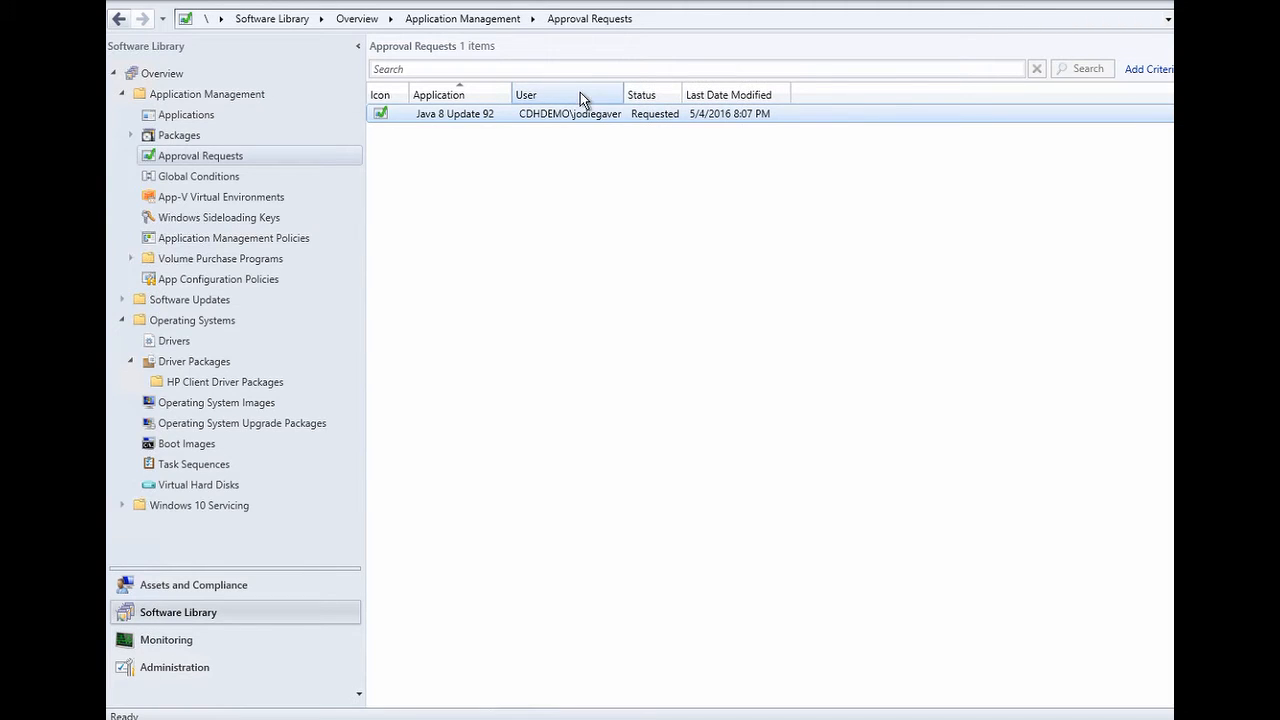
- Approve the Java 8 Update 92 request with comment 'Just this once' and return to the remote session
right_click(812, 114)
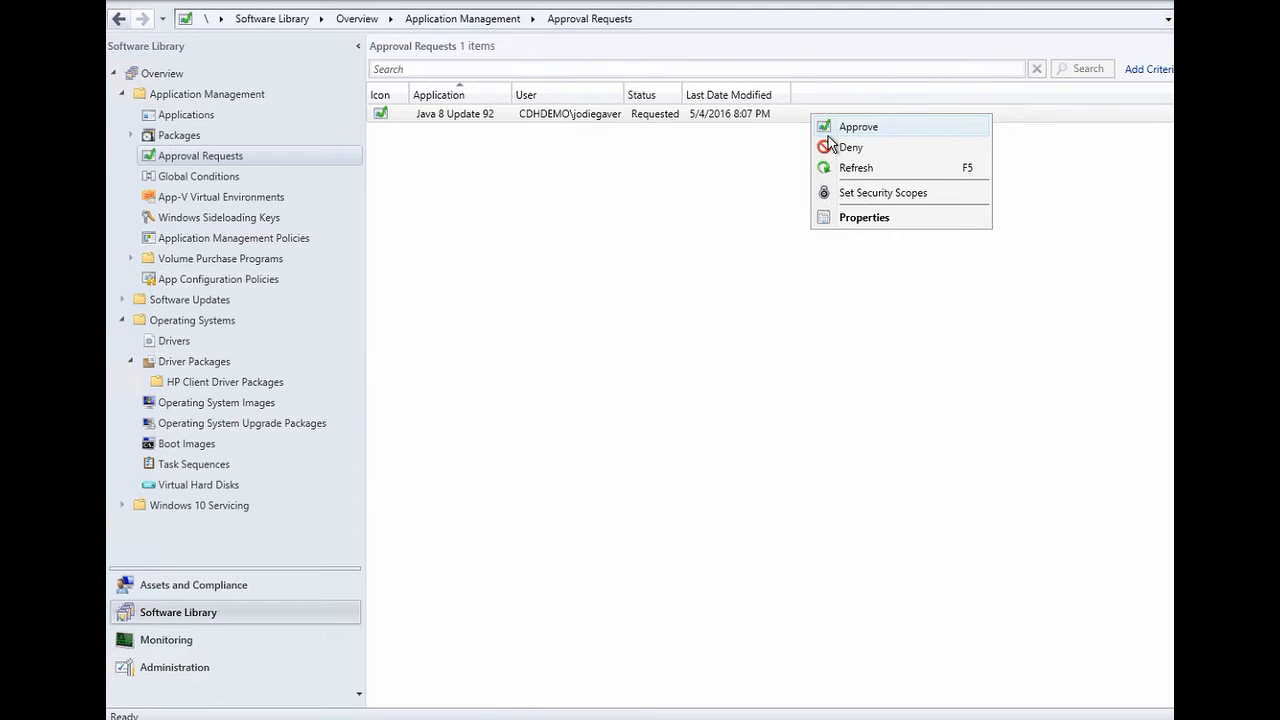
click(828, 133)
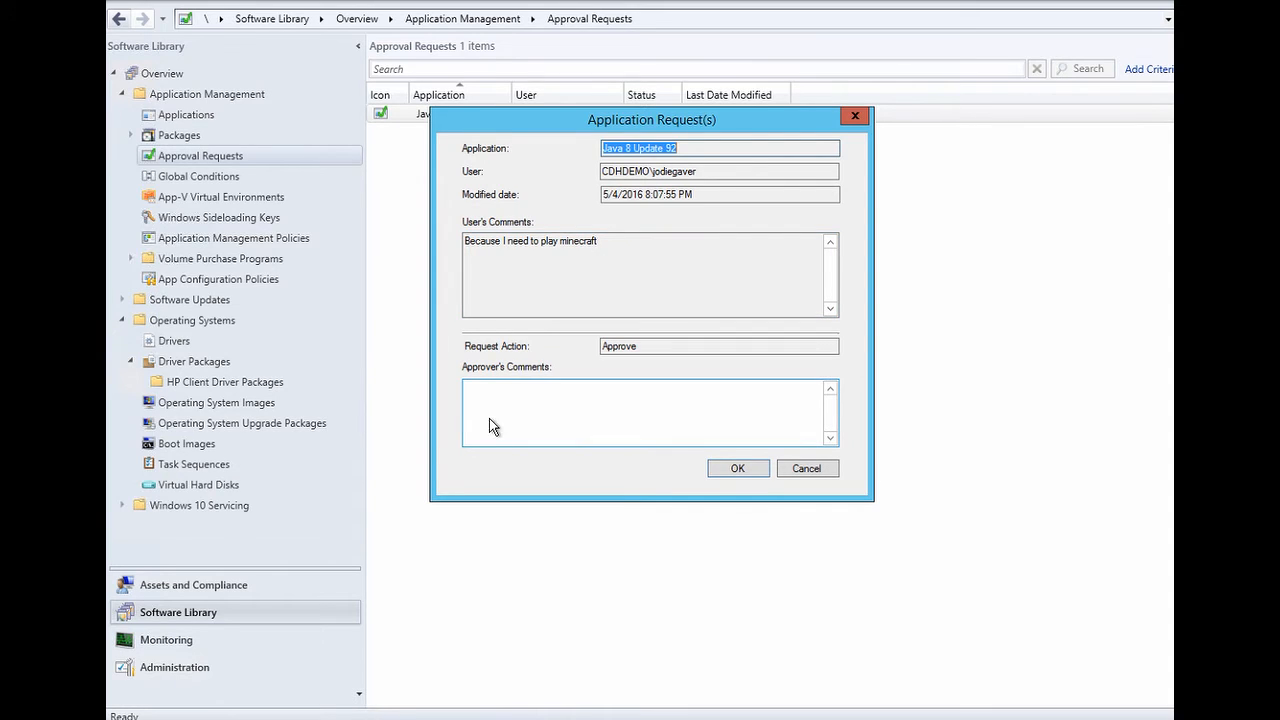
click(491, 390)
text(Ju)
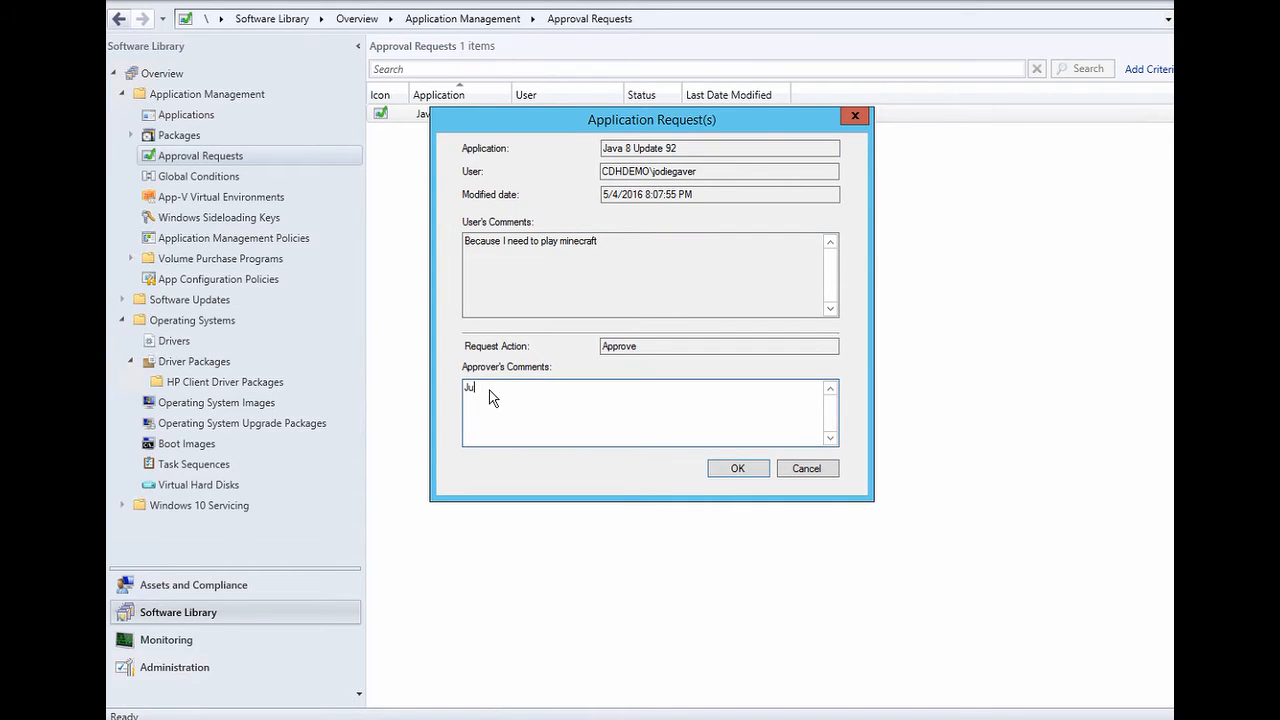
text(st this once)
click(740, 469)
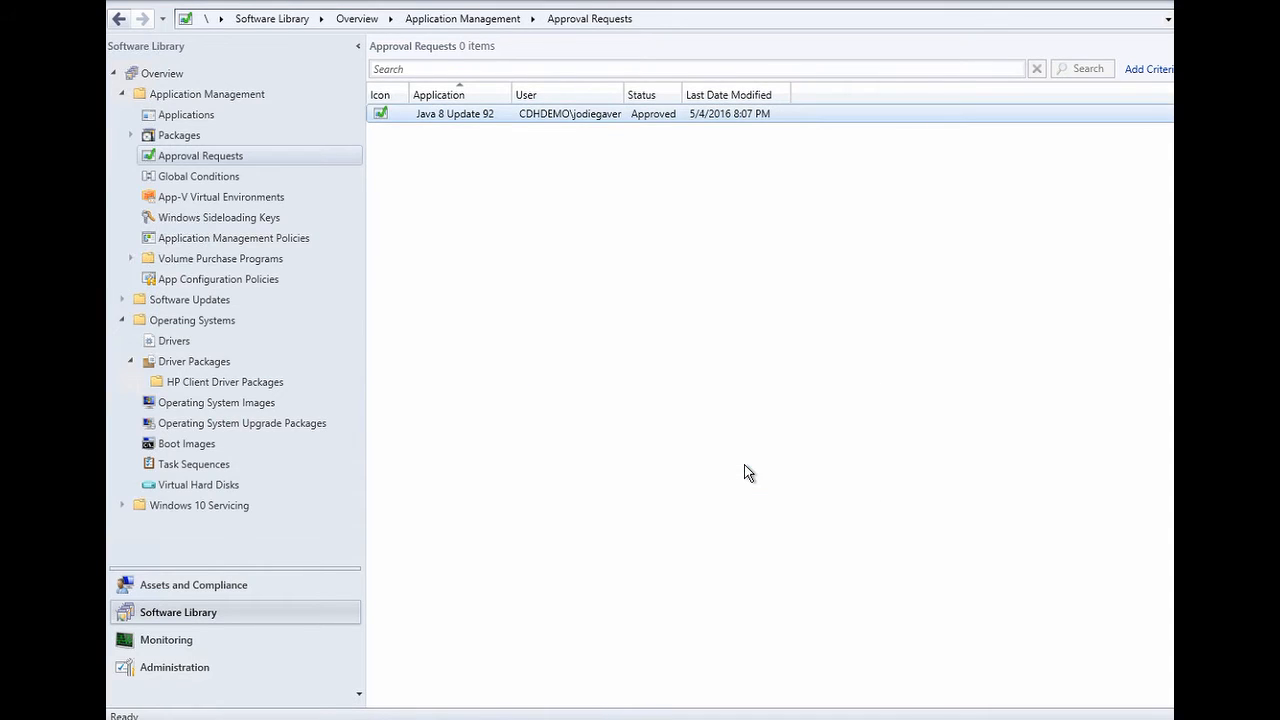
key(alt+Tab)
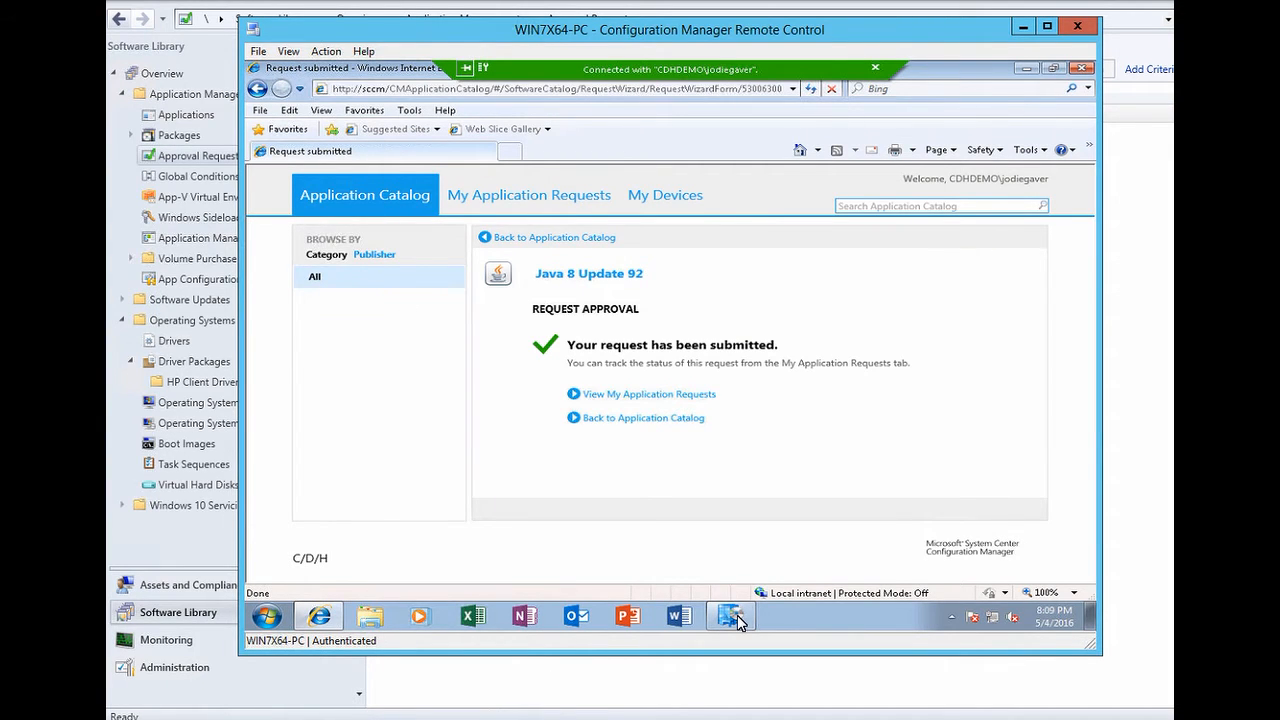
- Install Java 8 Update 92 from Software Center, then launch the Create Application Wizard in the console
click(737, 615)
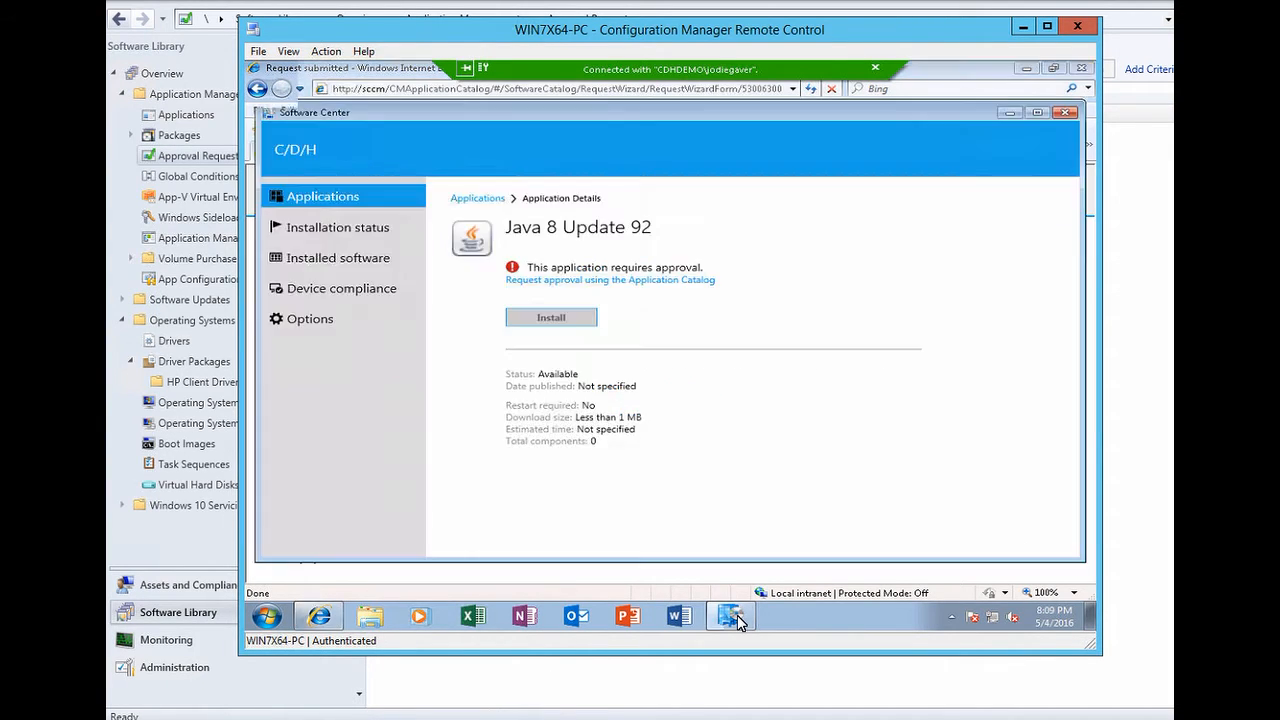
click(340, 198)
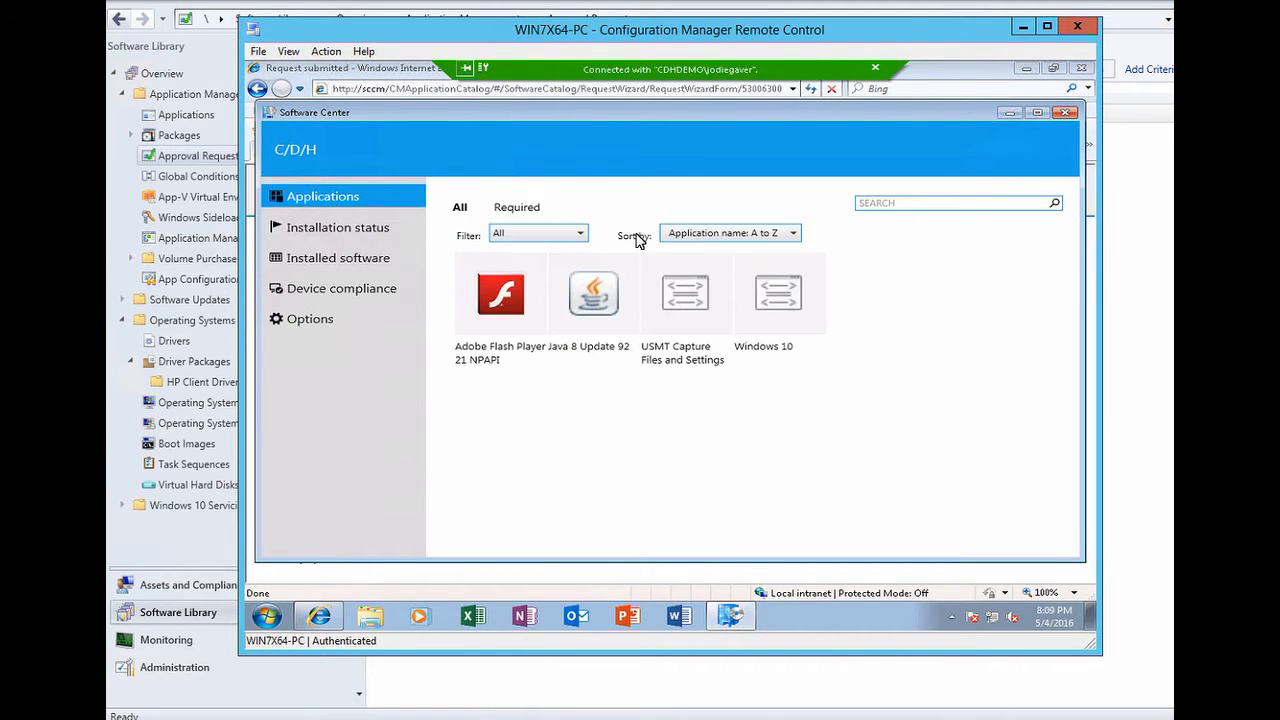
click(595, 295)
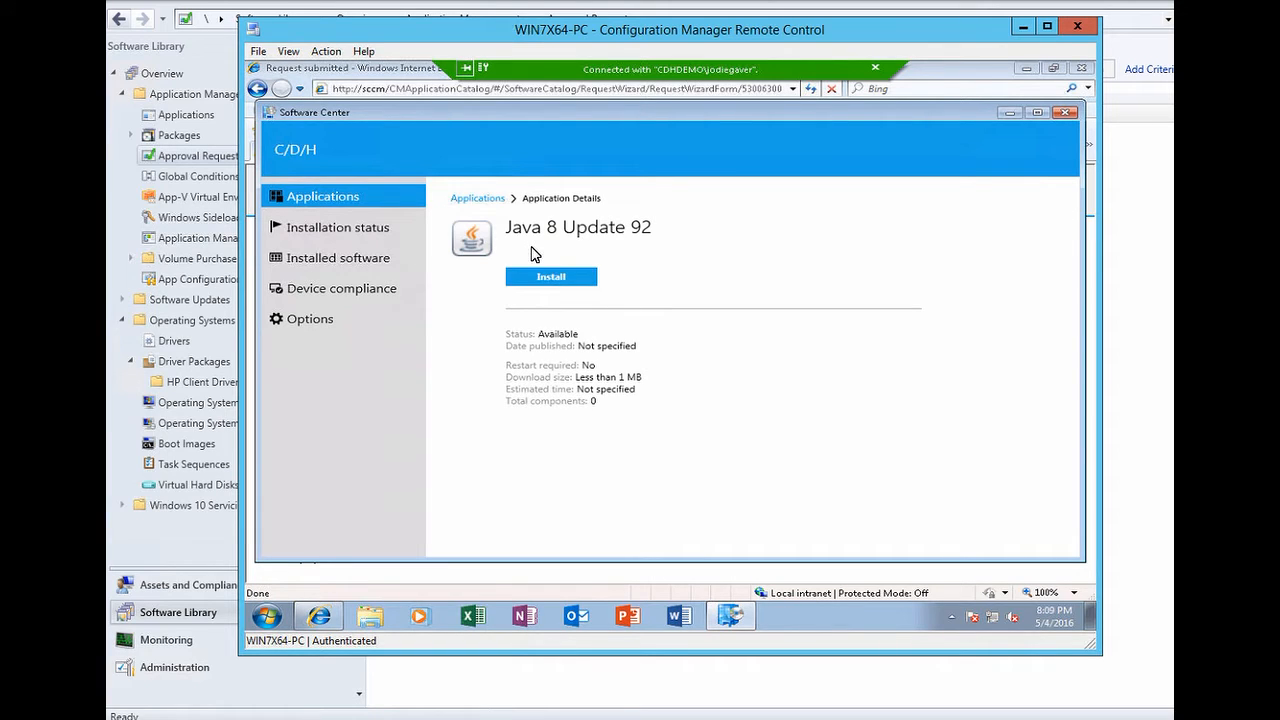
click(560, 279)
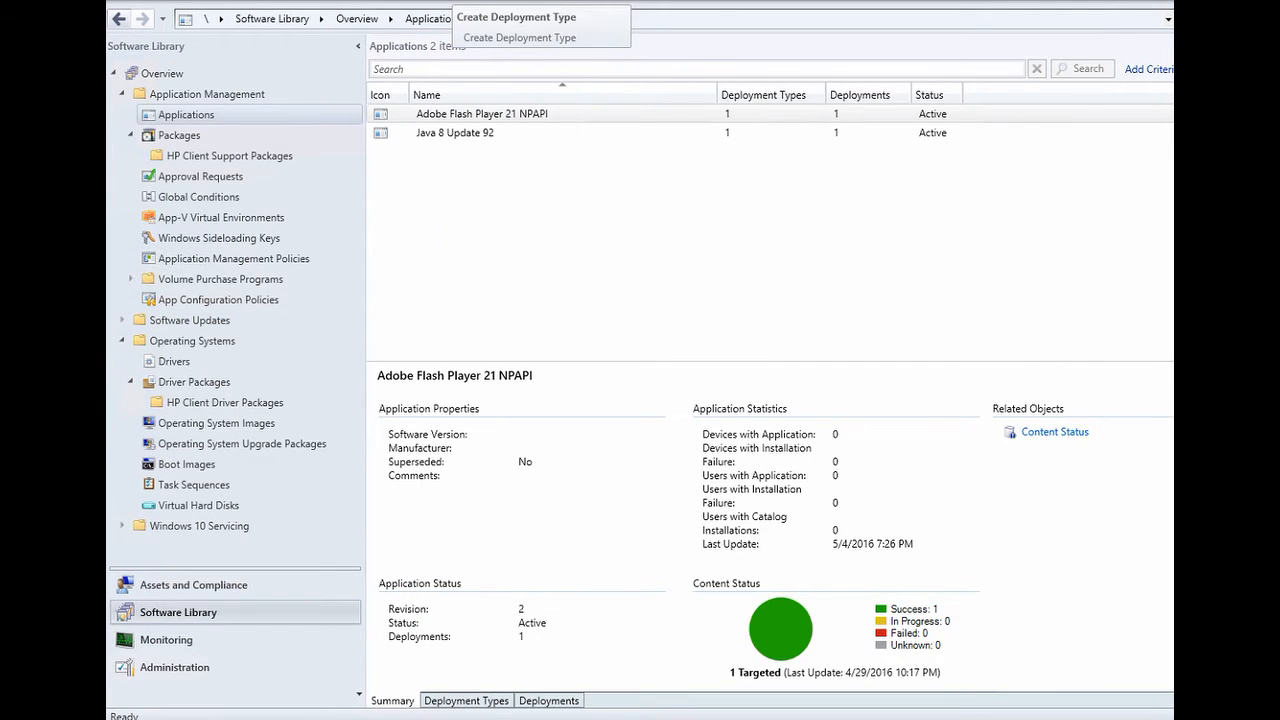
right_click(208, 117)
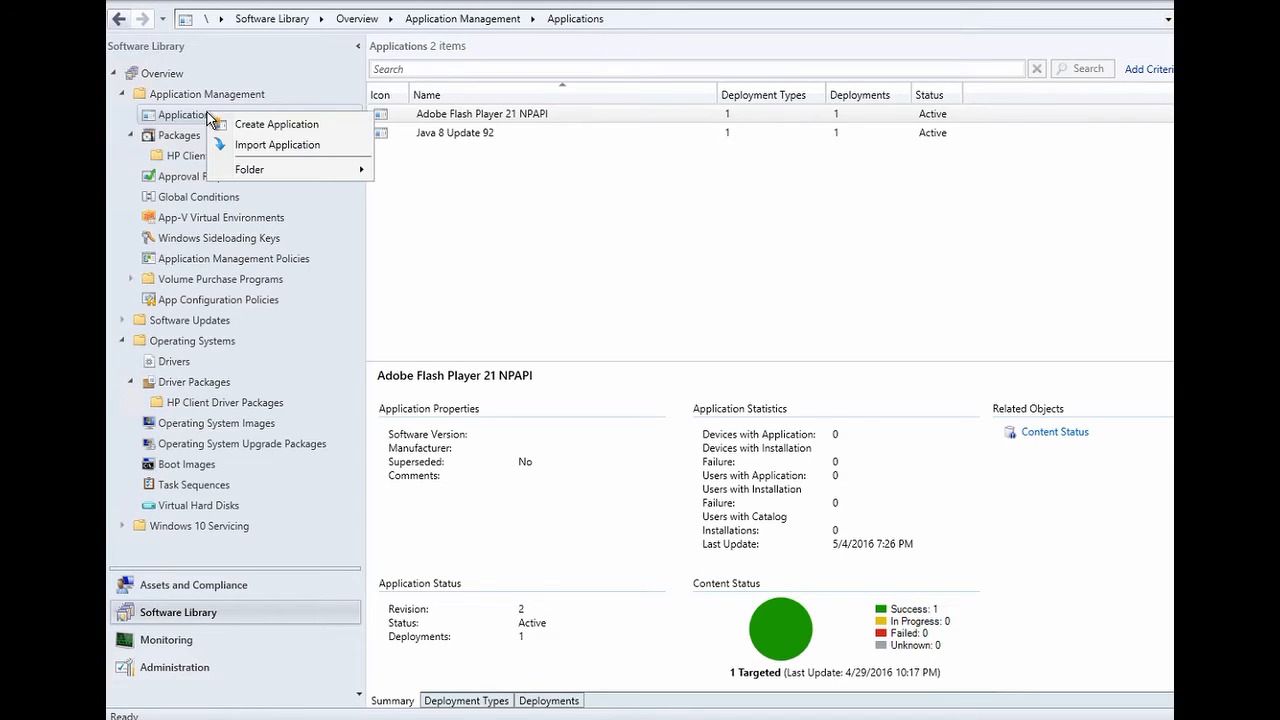
click(255, 128)
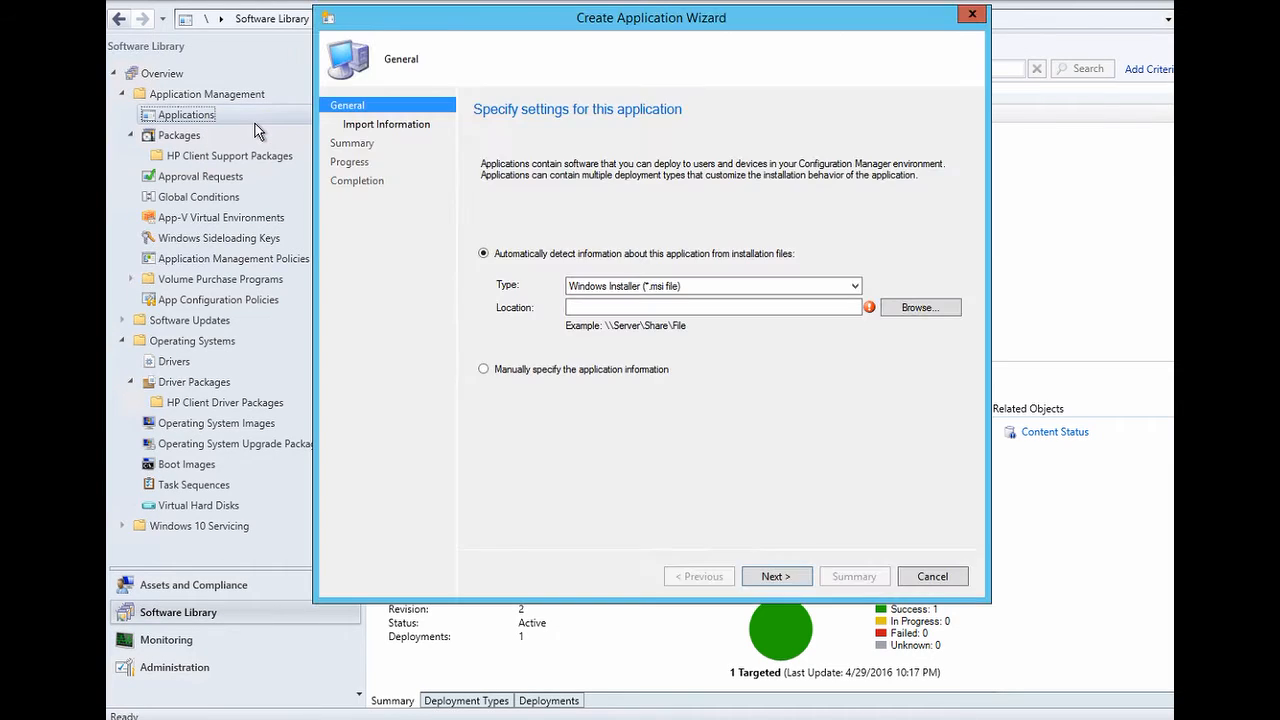
- Manually define application 'Java 8 update doesnt matter' with Date published and task-sequence install allowed
click(502, 370)
click(782, 578)
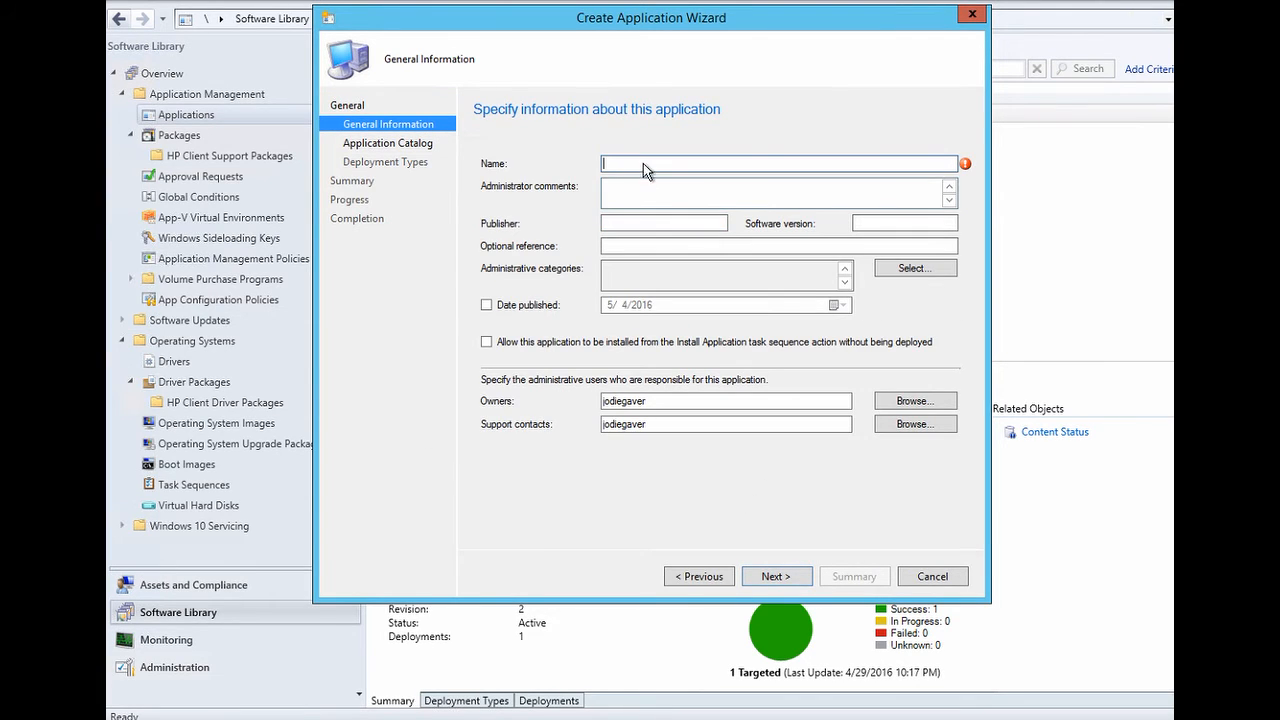
text(Java 8 update doesn)
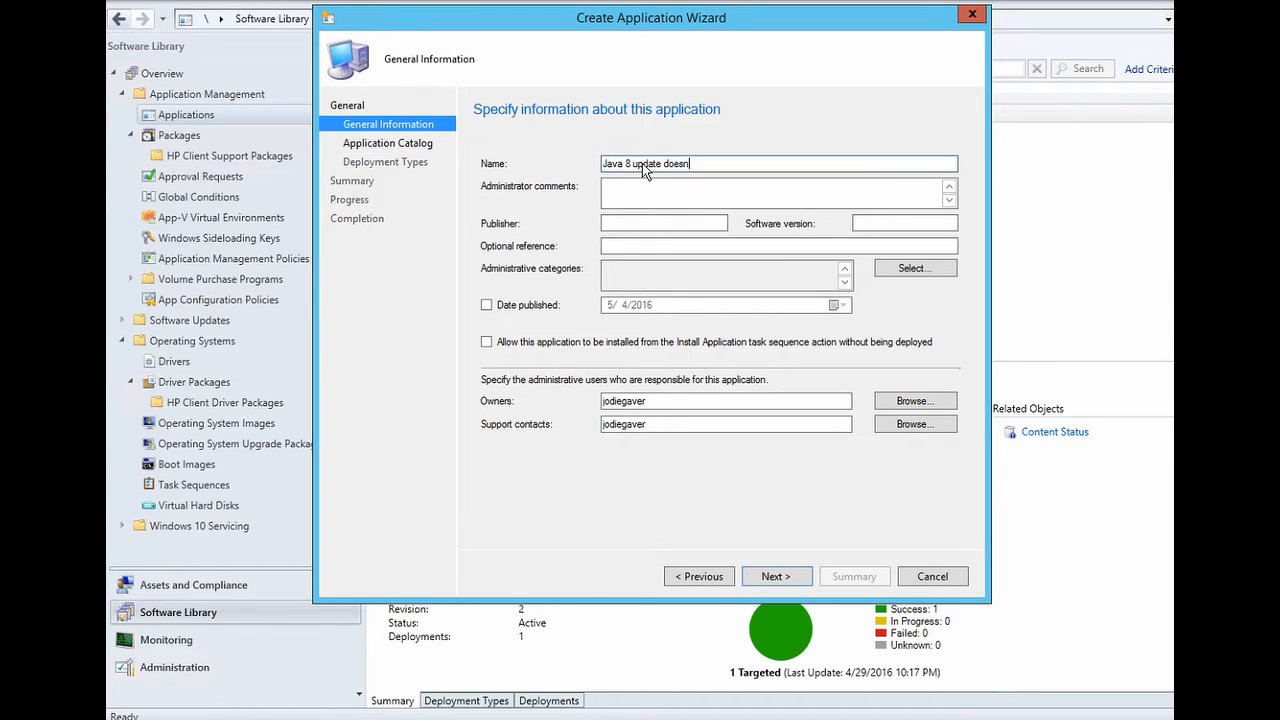
text(t matter)
click(488, 307)
click(489, 344)
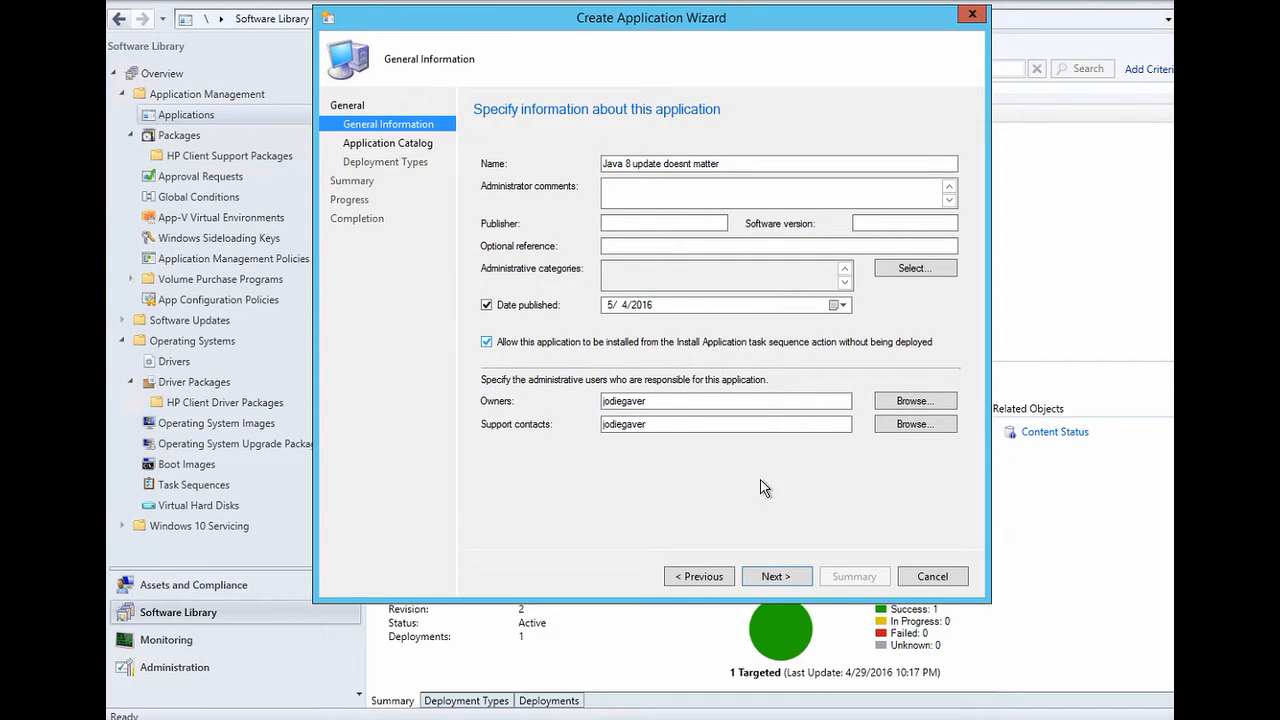
click(770, 577)
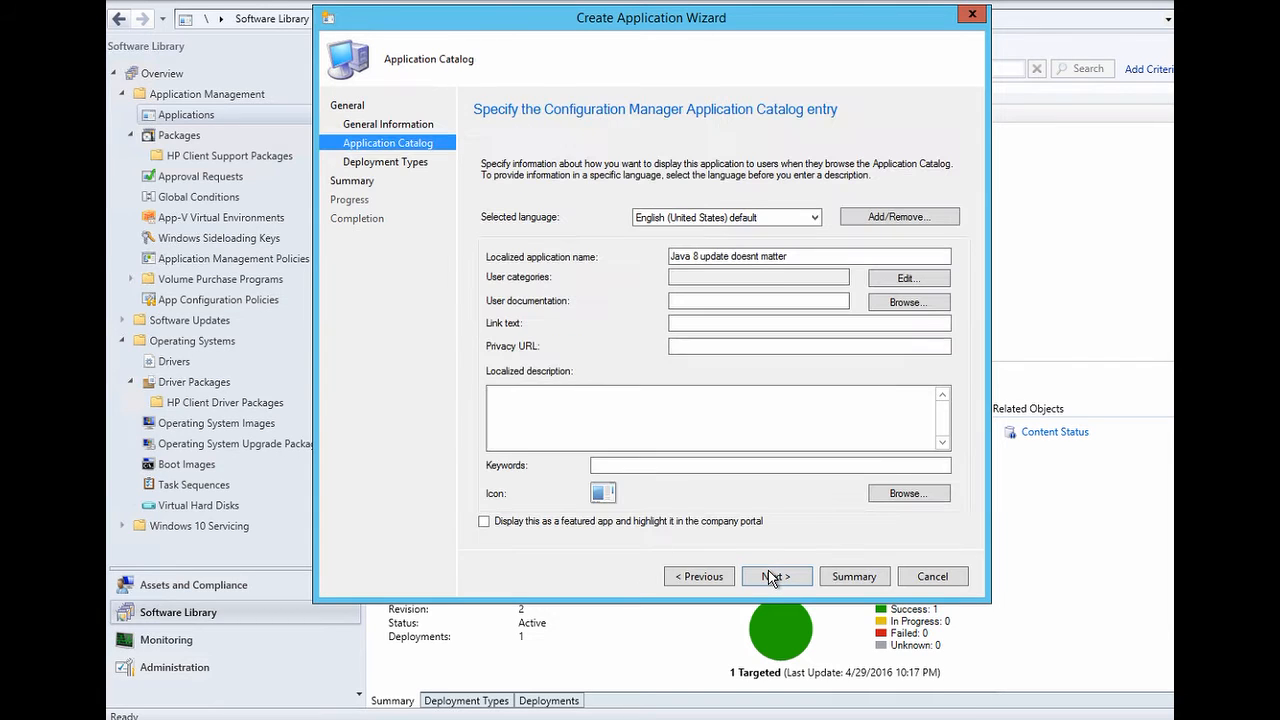
- Set the catalog icon from jre-8u92-windows-i586.exe on the Java source share and advance to Deployment Types
click(905, 494)
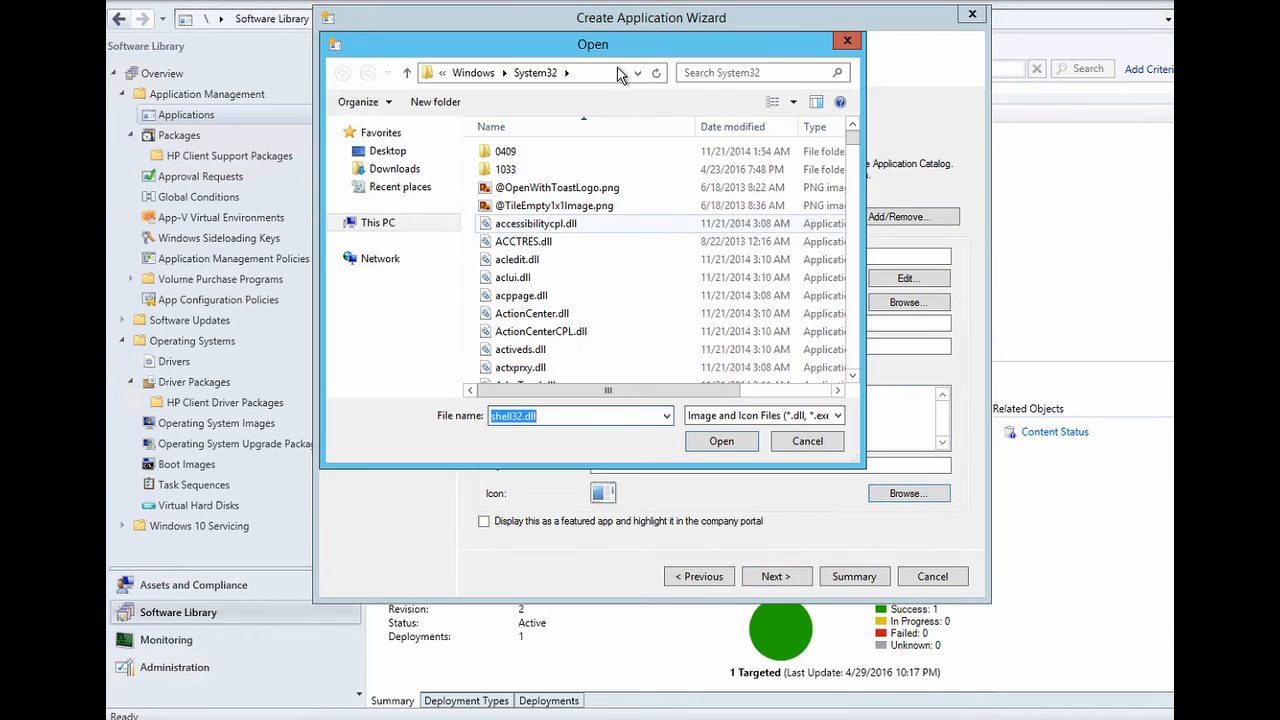
click(619, 70)
text(\\sccm\e$\Source\Java)
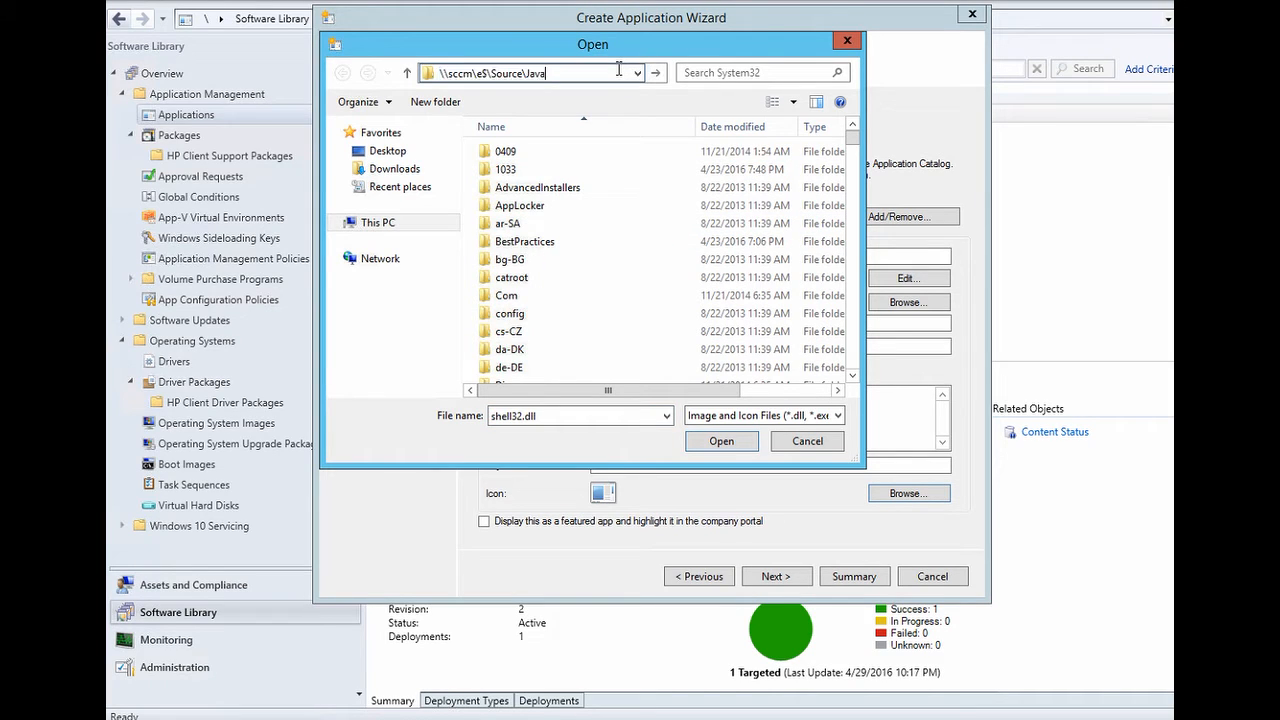
key(Return)
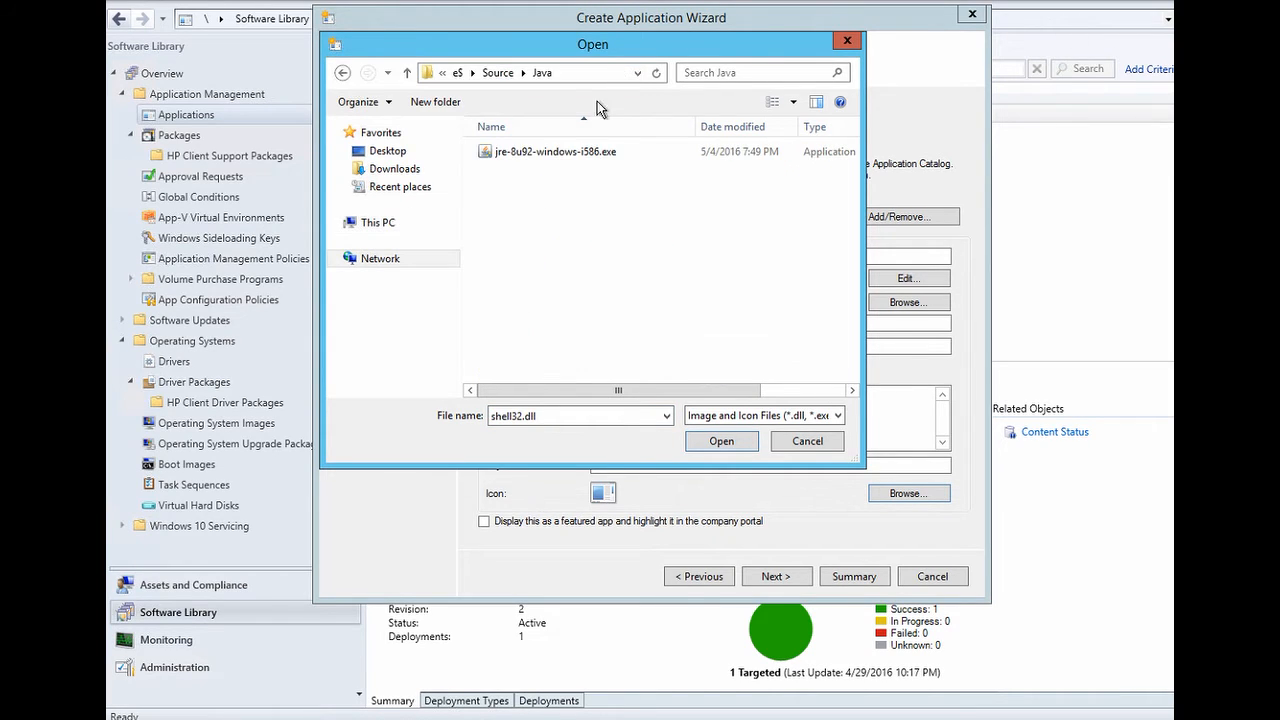
click(566, 155)
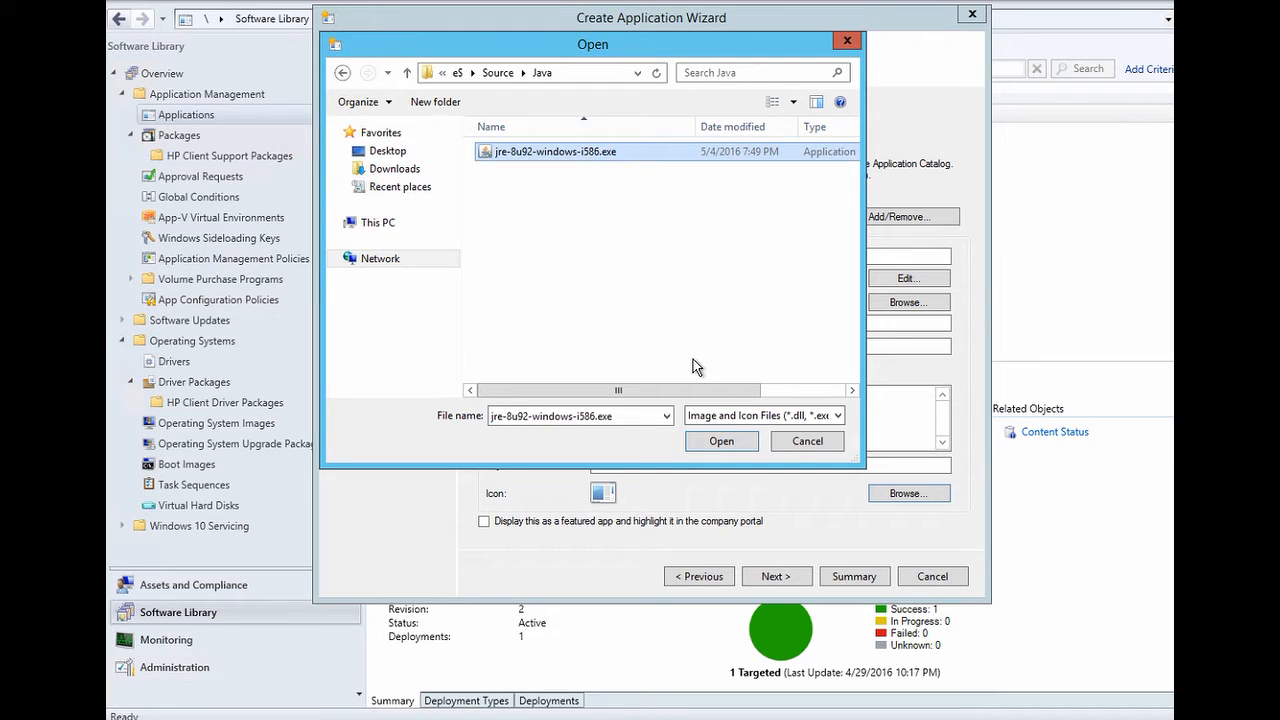
click(720, 441)
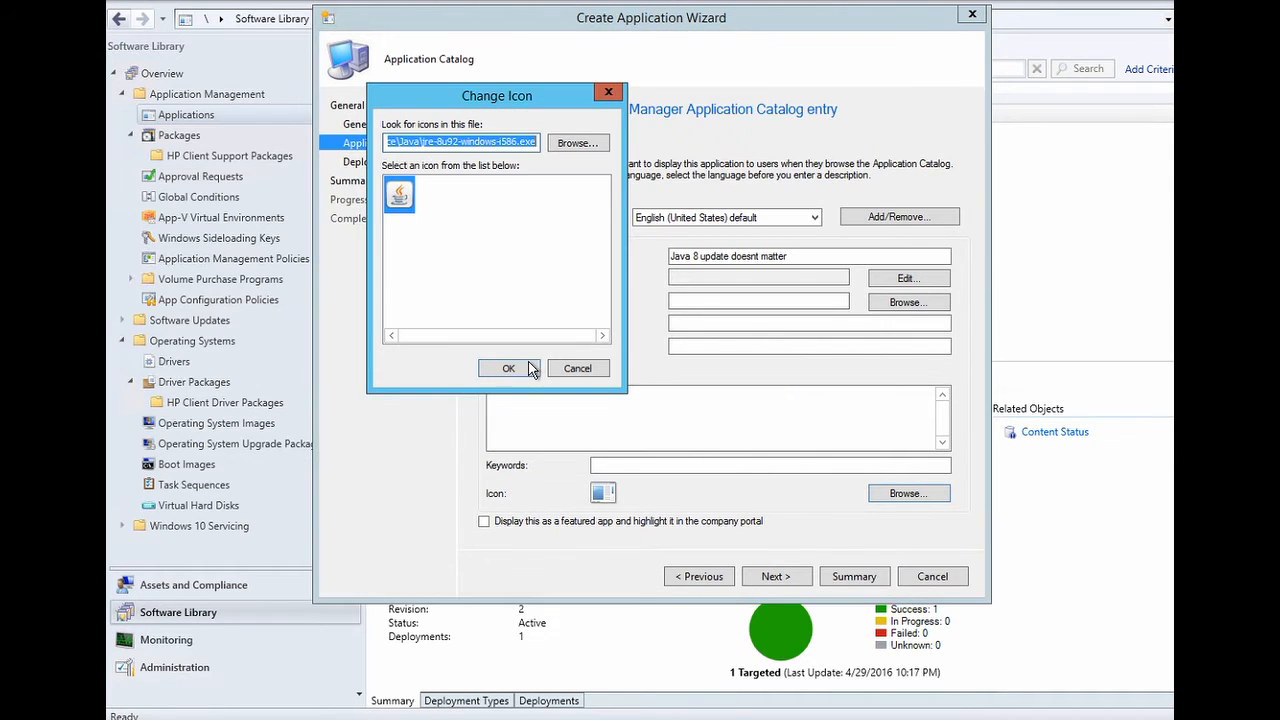
click(524, 369)
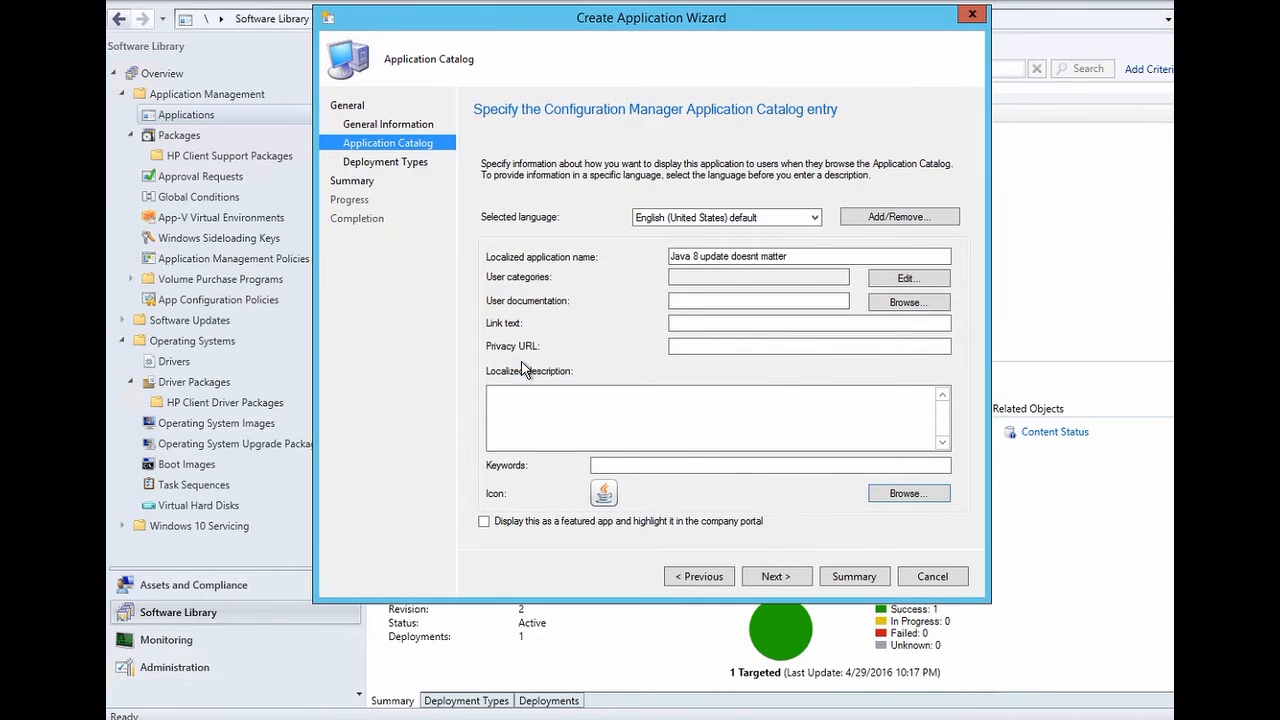
click(789, 579)
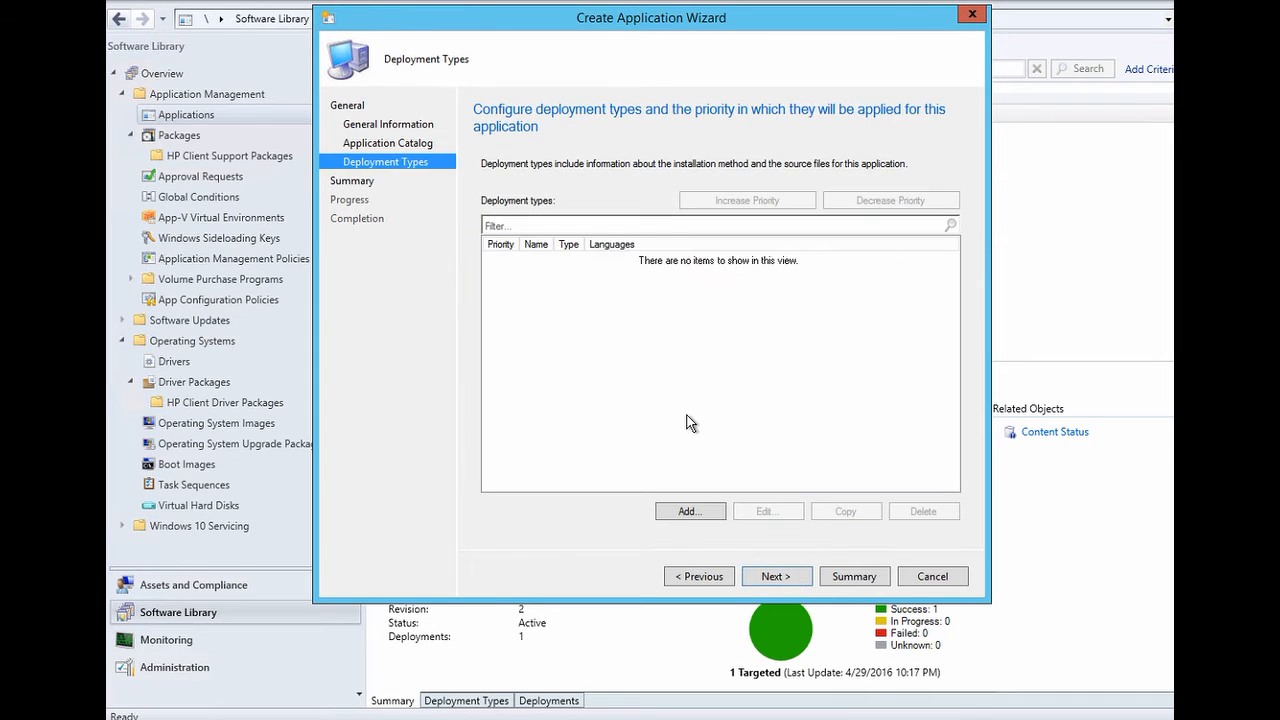
- Add a manually specified deployment type named 'Install Java' with content location \\sccm\e$\Source\Java
click(689, 511)
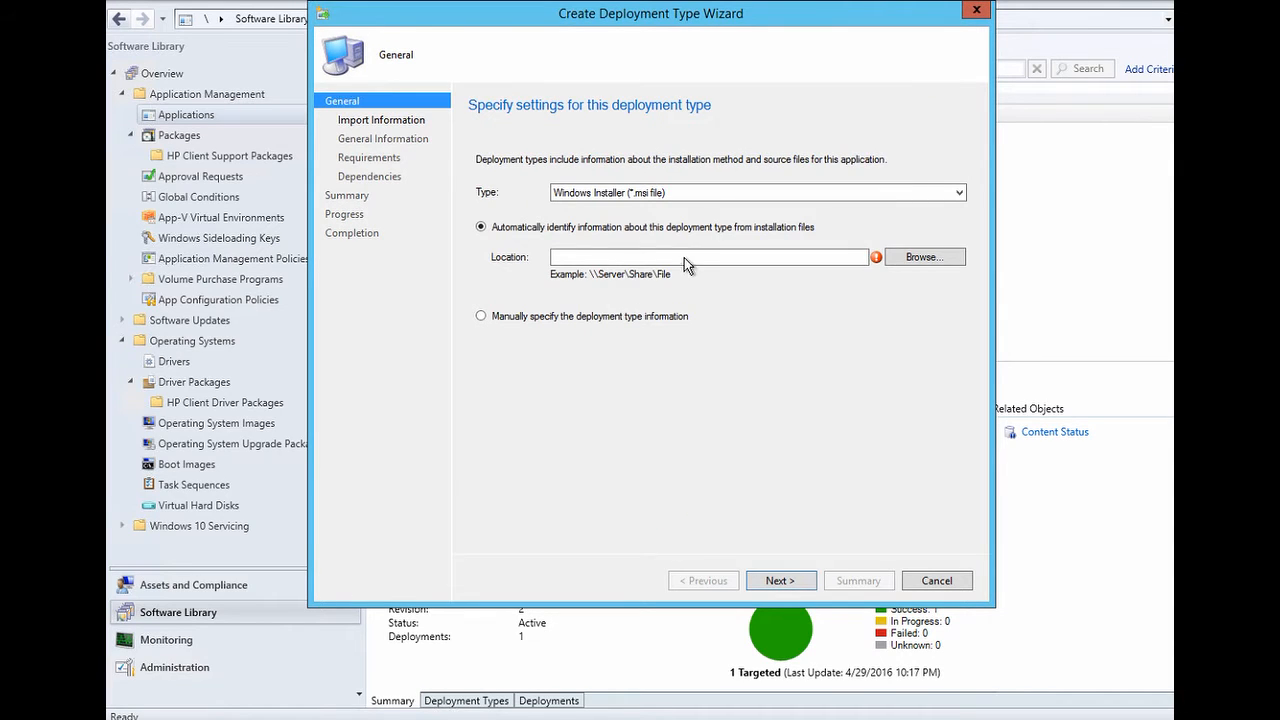
click(622, 318)
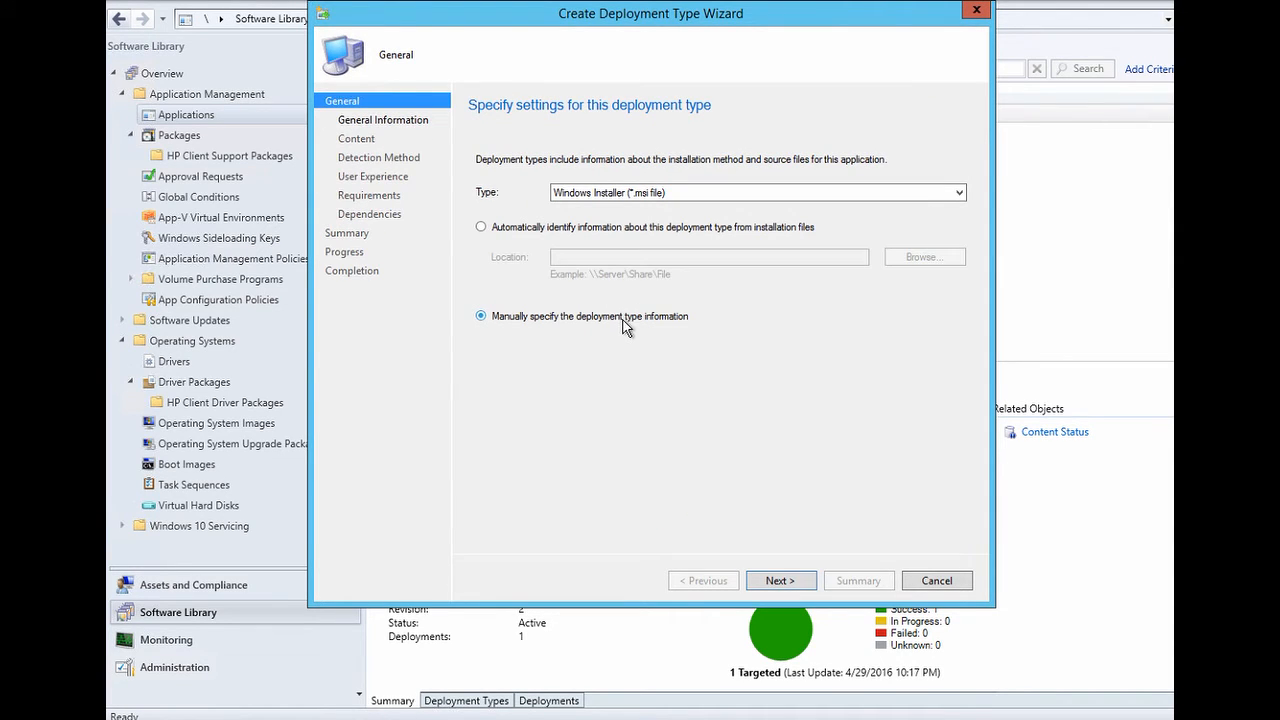
click(780, 581)
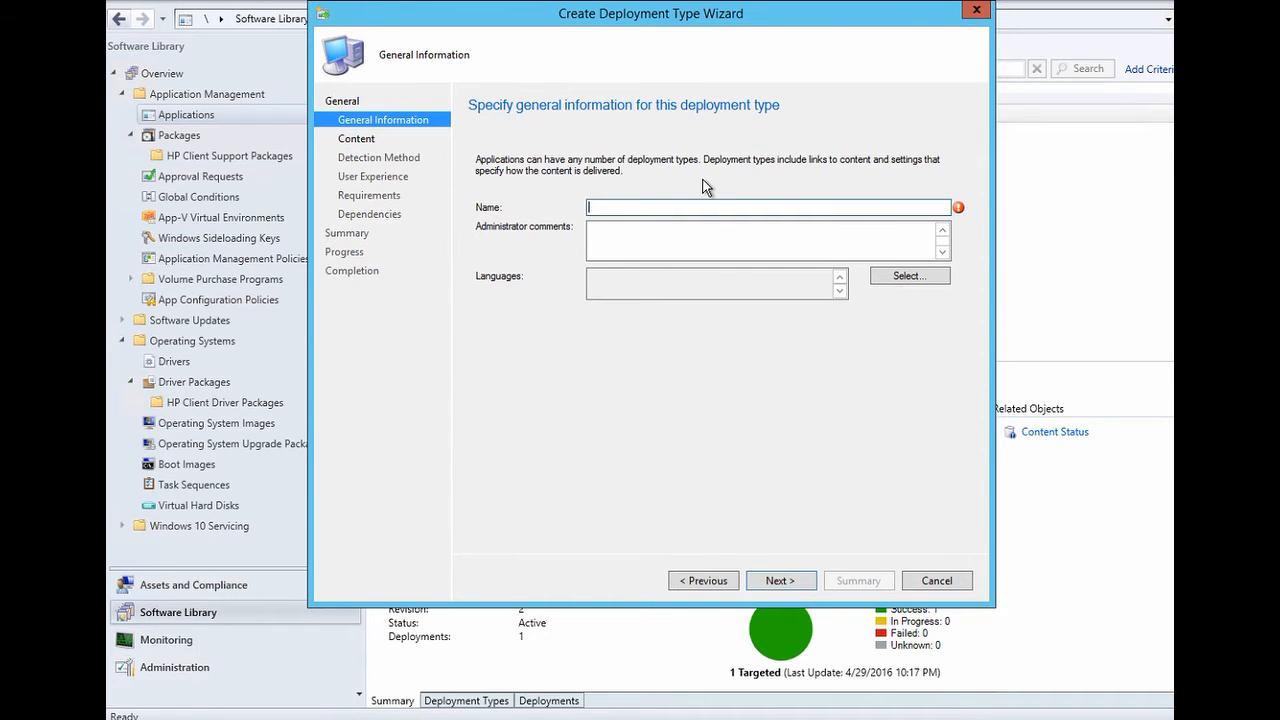
text(Install Java)
click(800, 583)
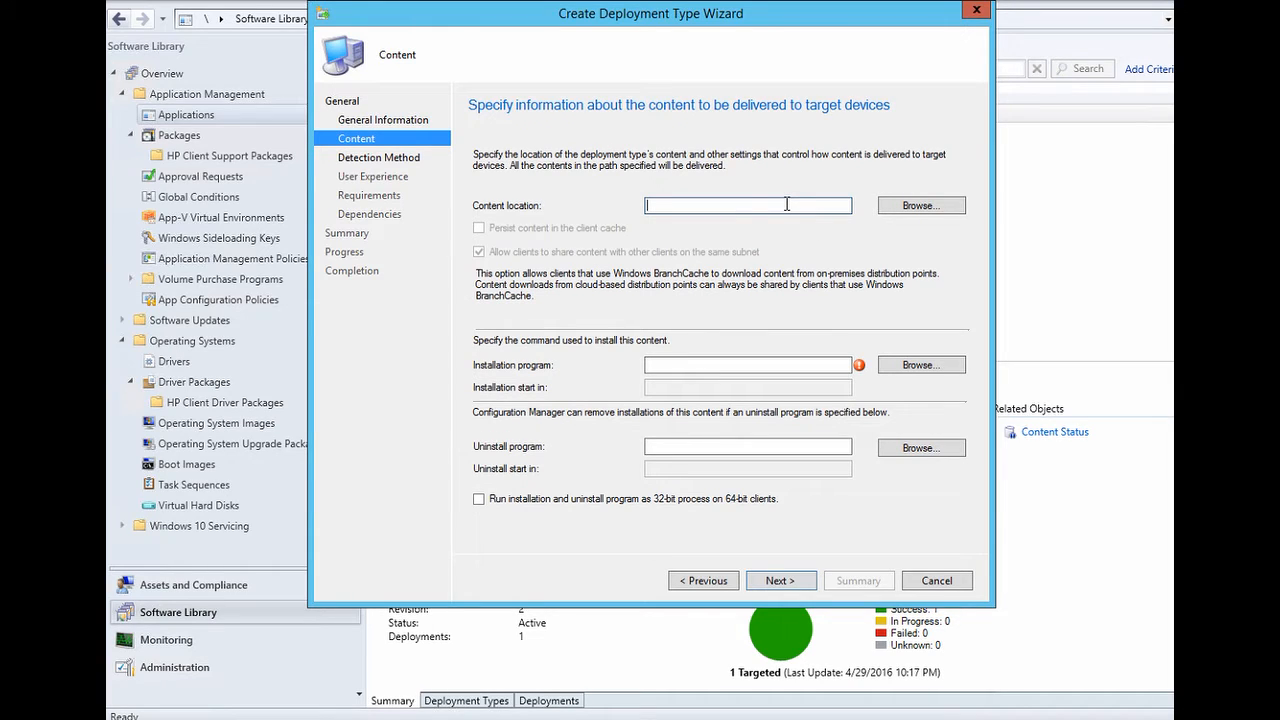
text(\\sccm\e$\Source\Java)
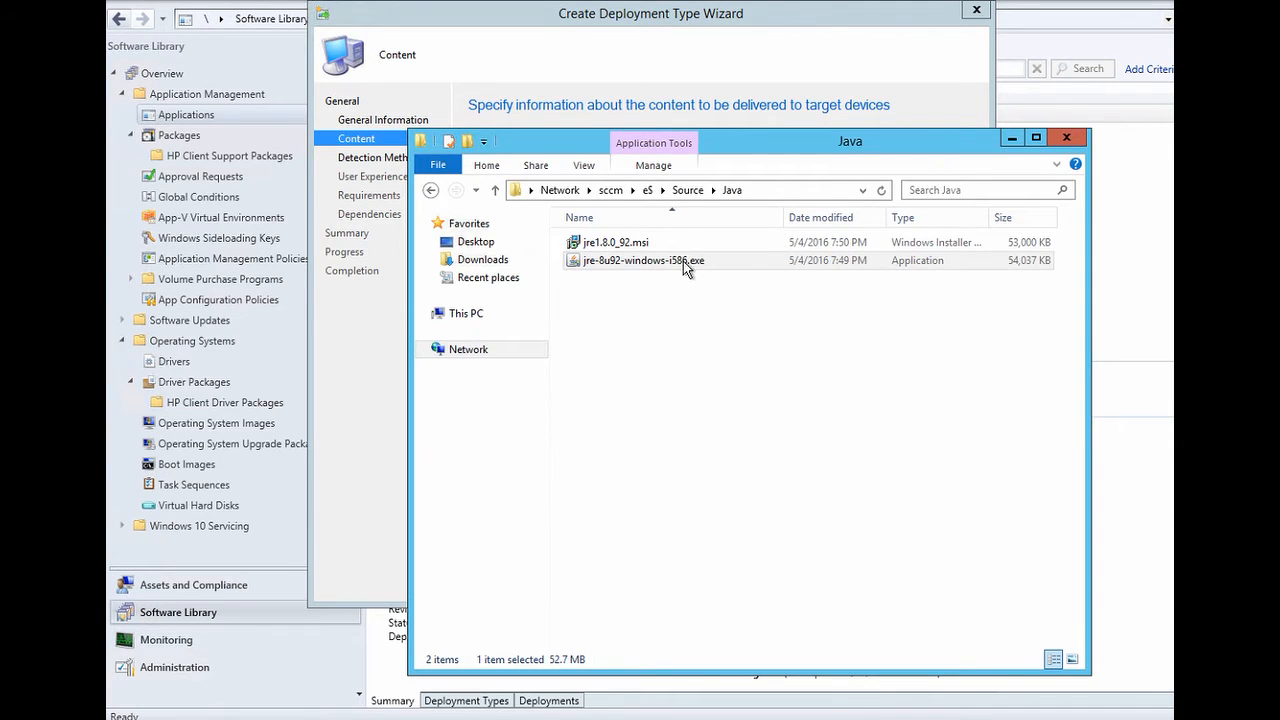
- Copy the Java installer's file name from Explorer
click(683, 262)
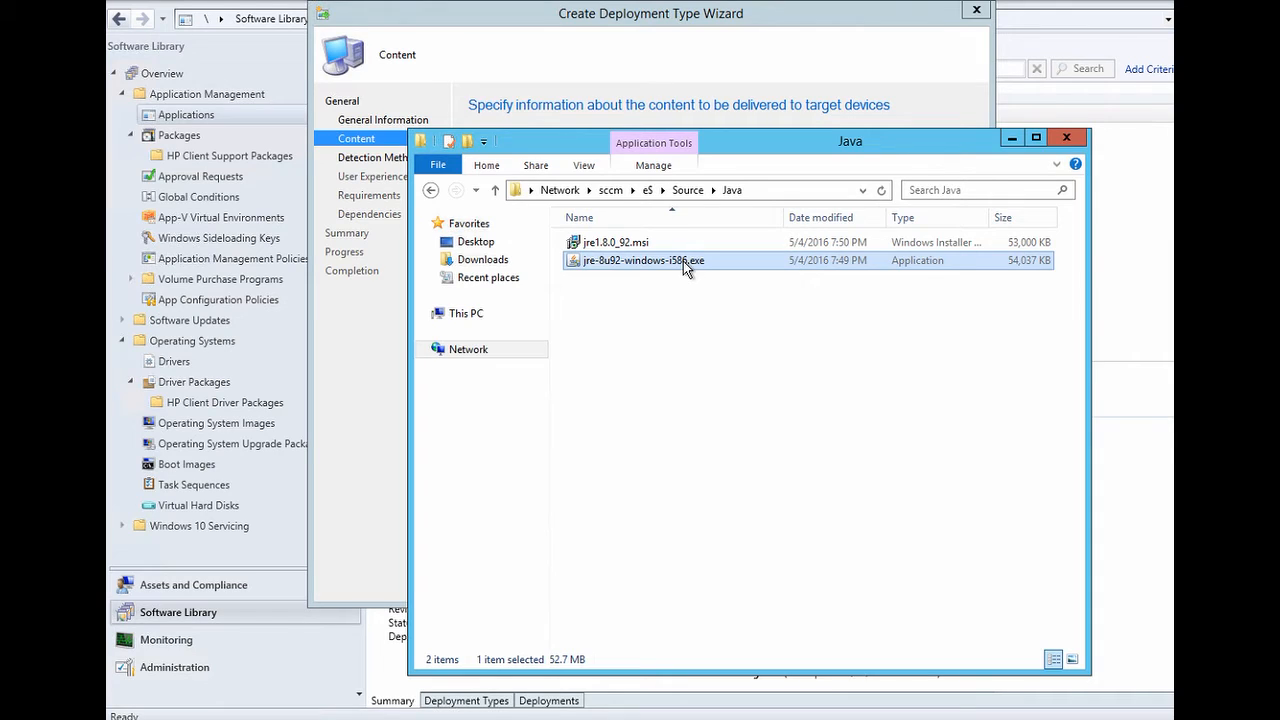
click(683, 261)
key(ctrl+a)
key(ctrl+c)
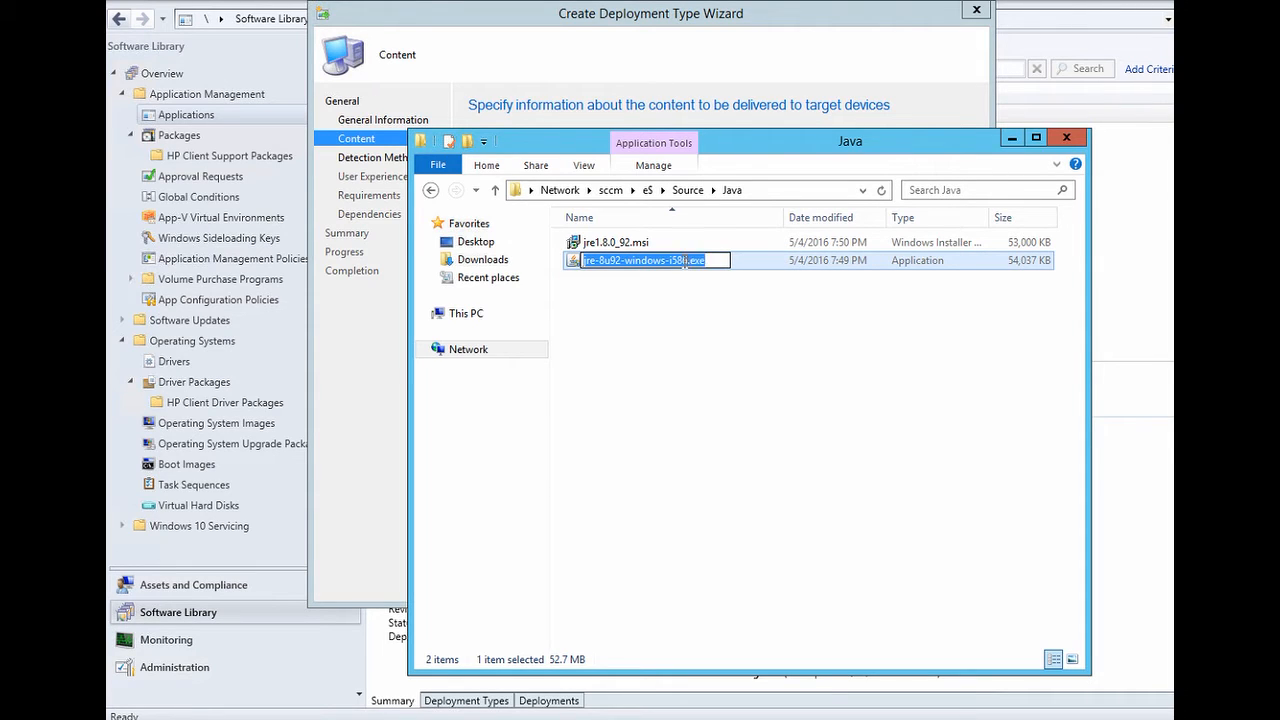
click(660, 86)
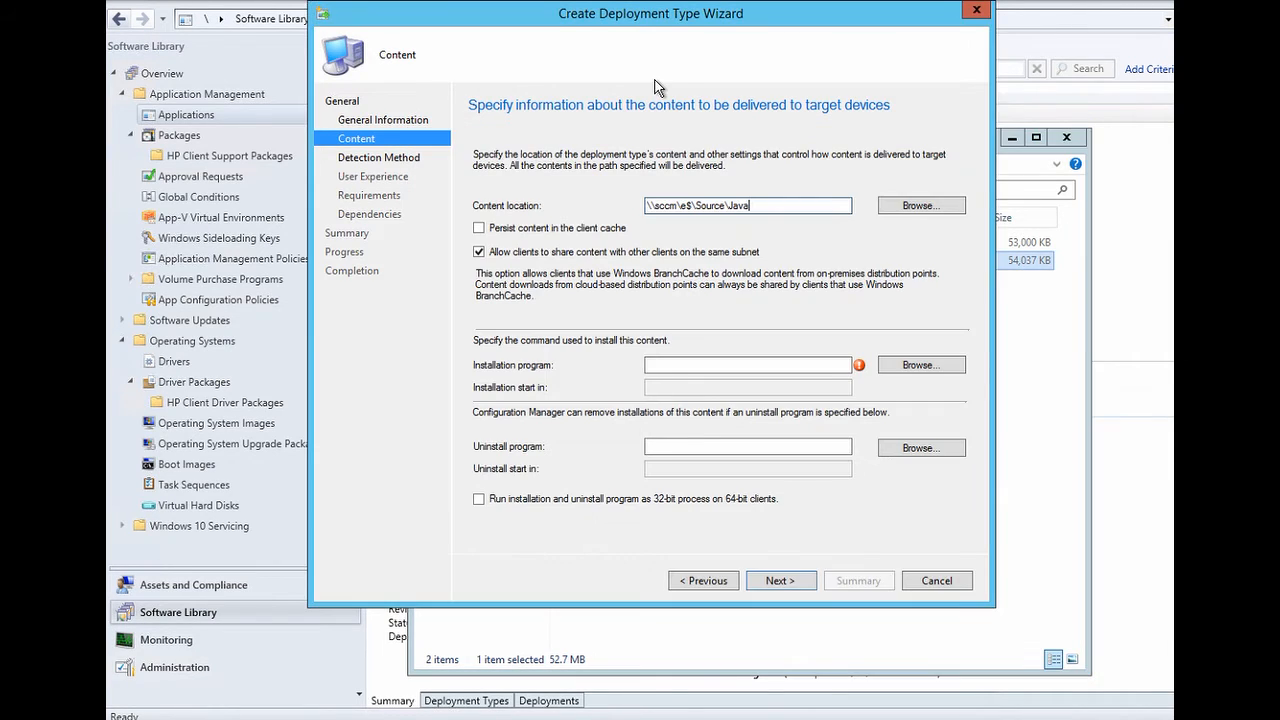
- Enter 'jre-8u92-windows-i586.exe /s' as the installation program
click(666, 365)
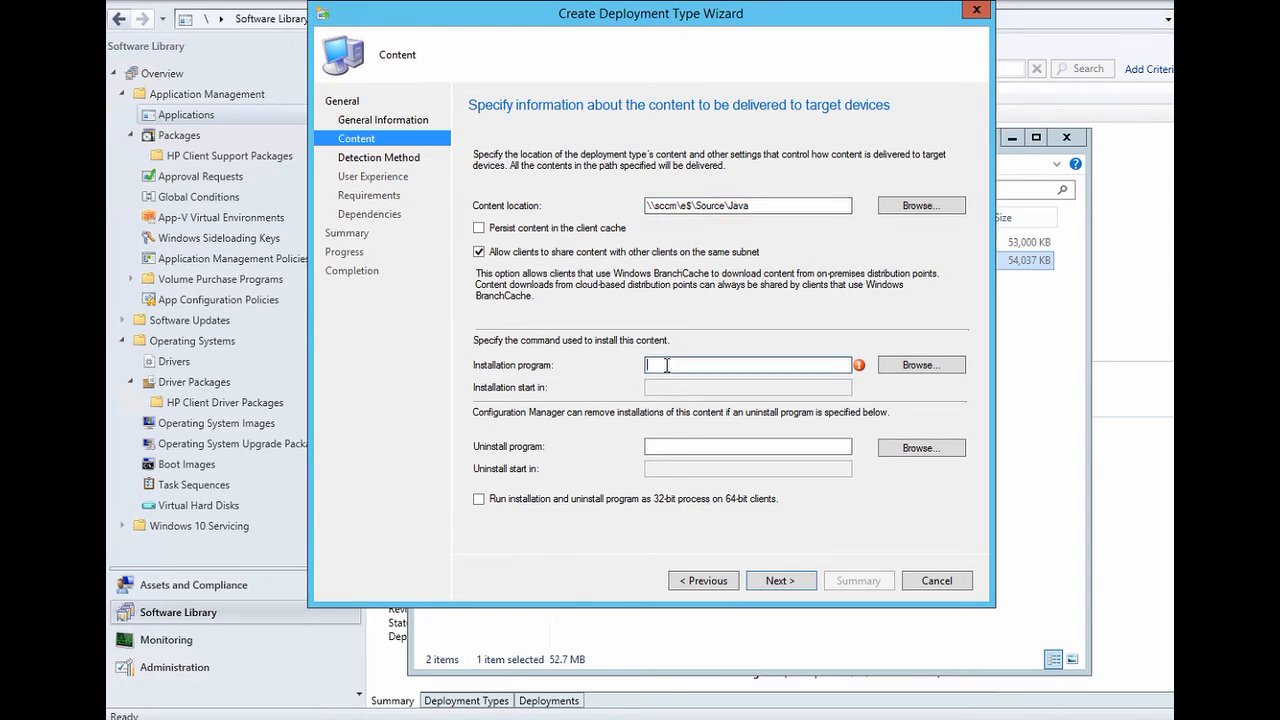
key(ctrl+v)
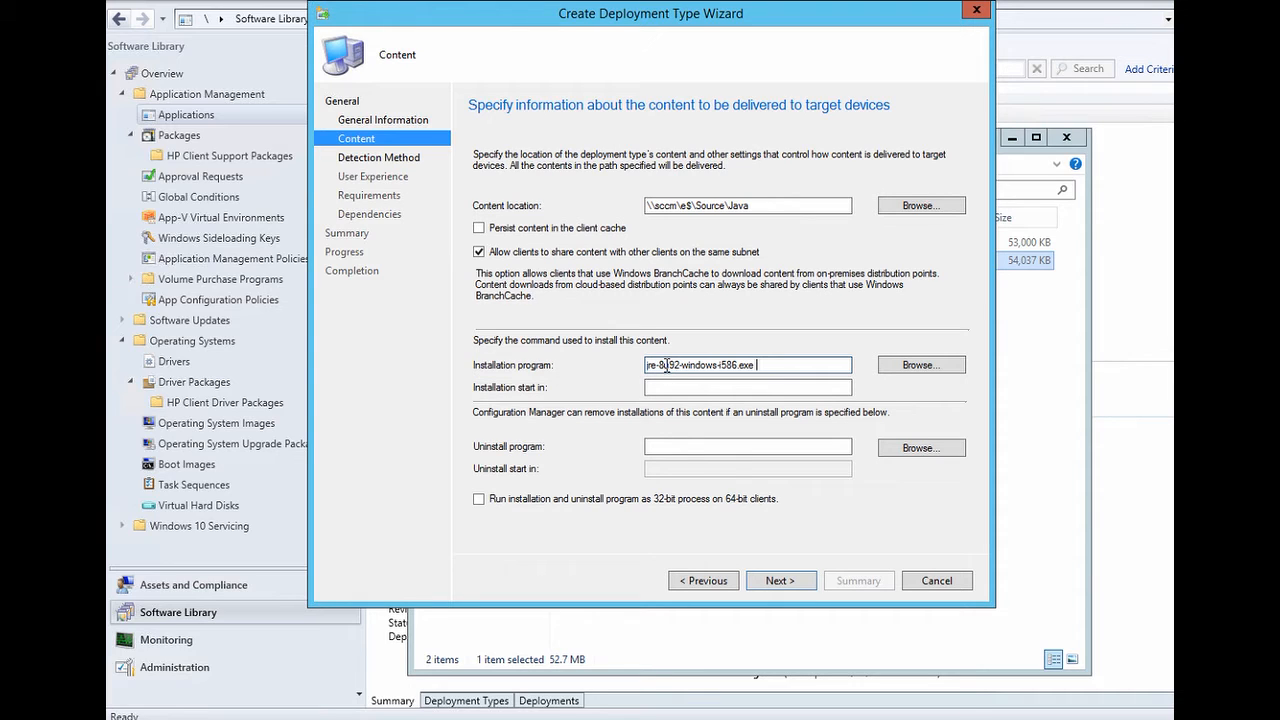
text(/s)
click(780, 581)
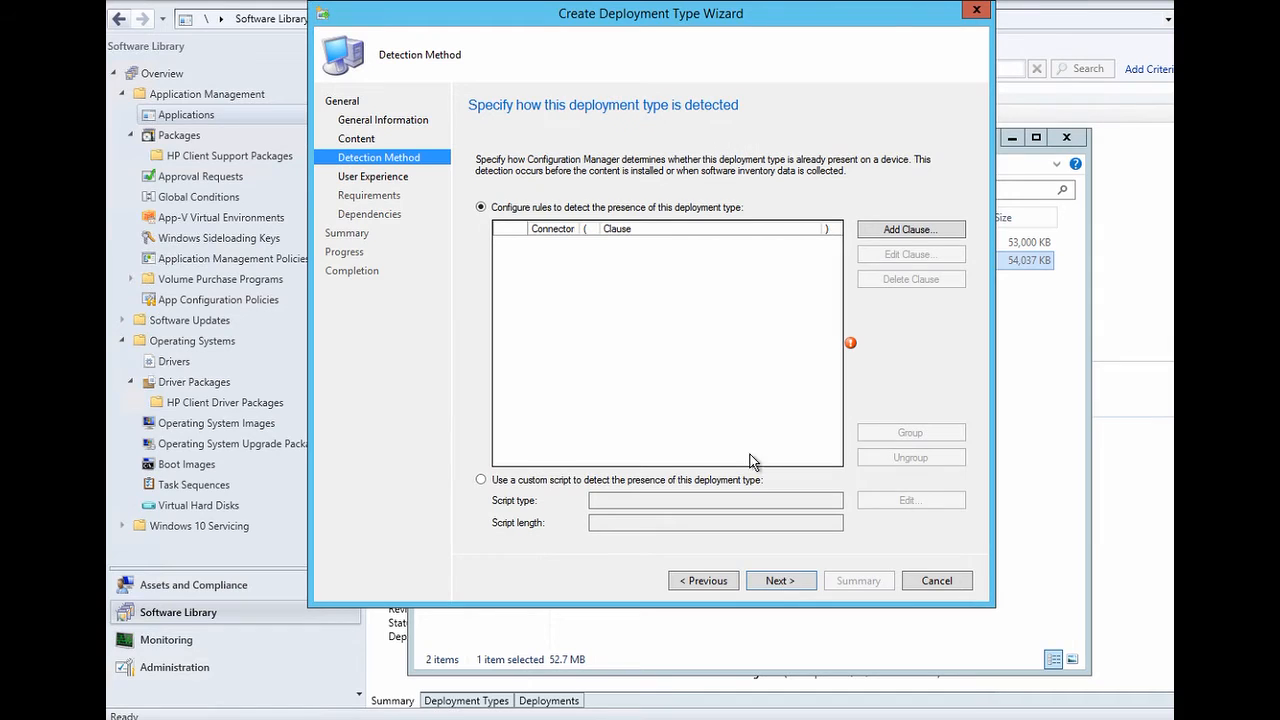
- Add a File System detection clause and browse for the file to detect
click(896, 231)
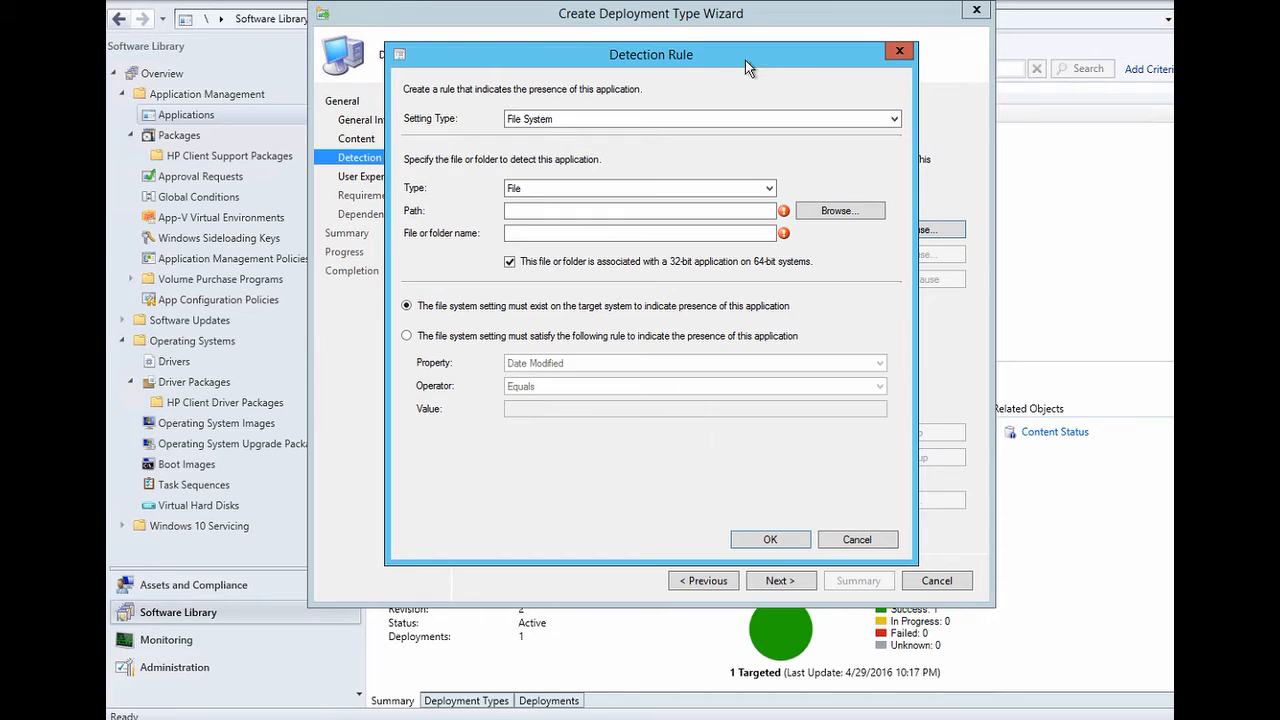
click(894, 121)
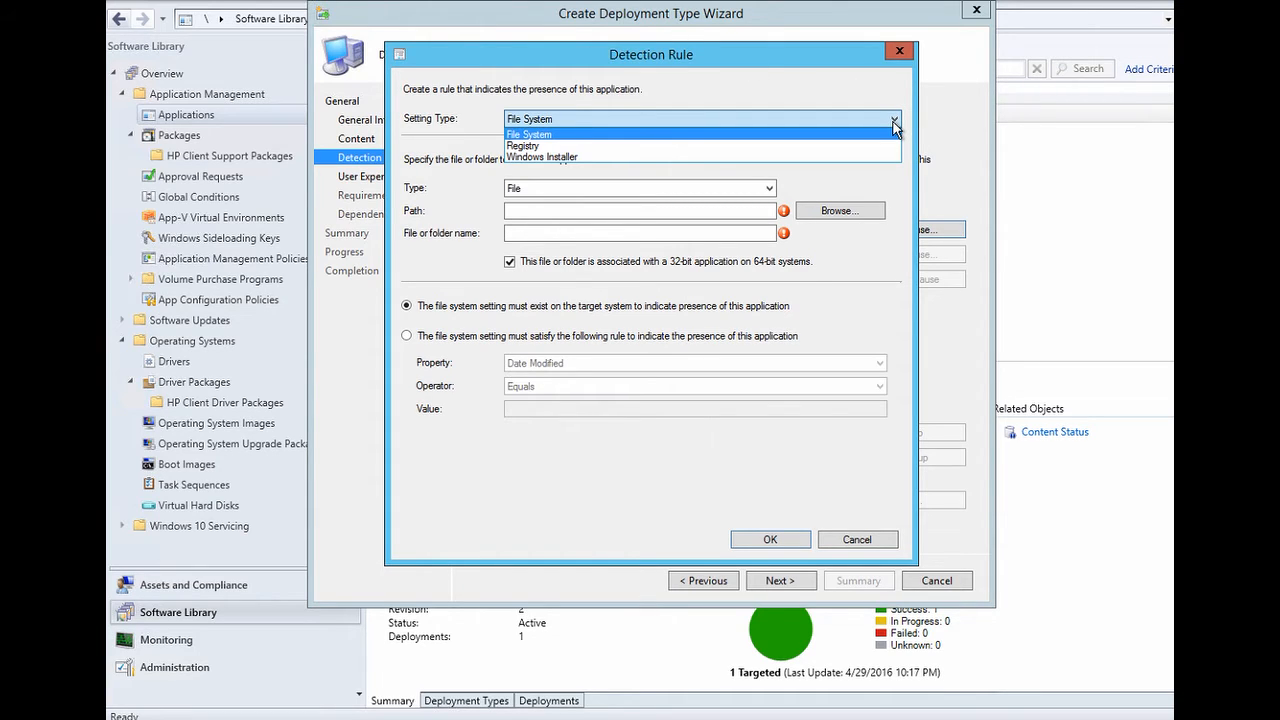
click(894, 121)
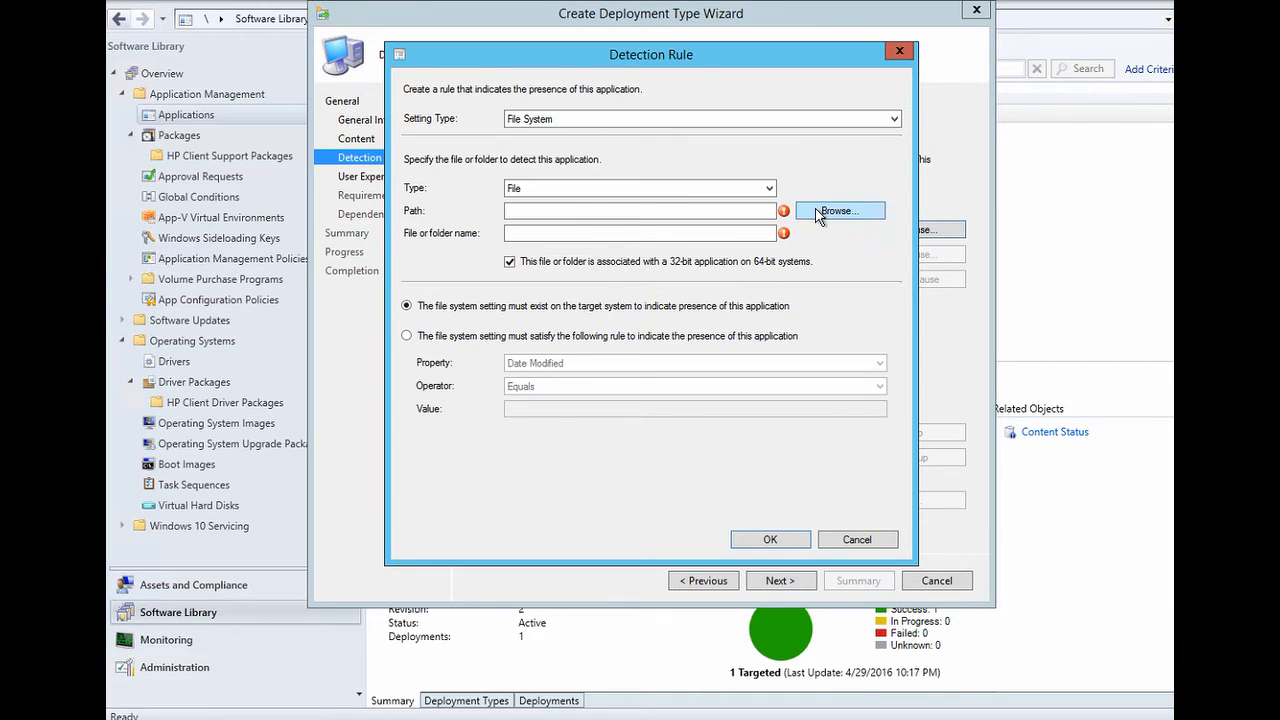
click(820, 212)
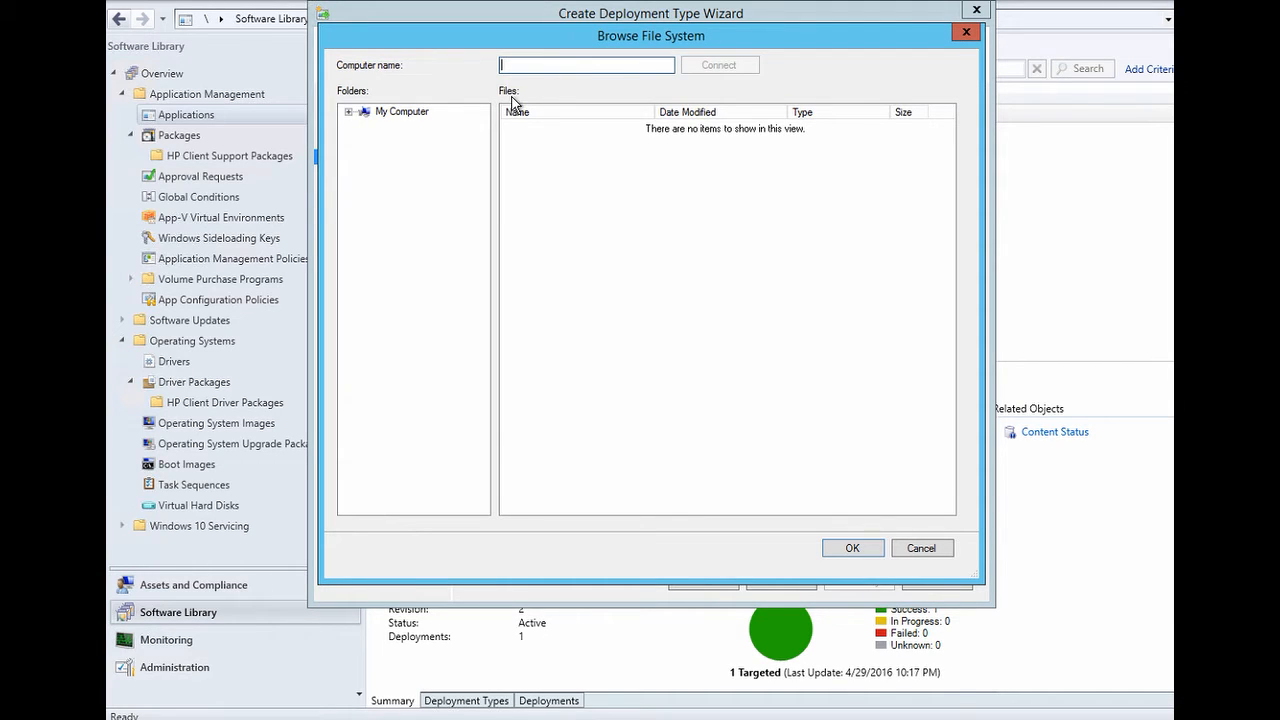
- Select java.exe in C:\Program Files (x86)\Java\jre1.8.0_92\bin as the detection file
click(349, 114)
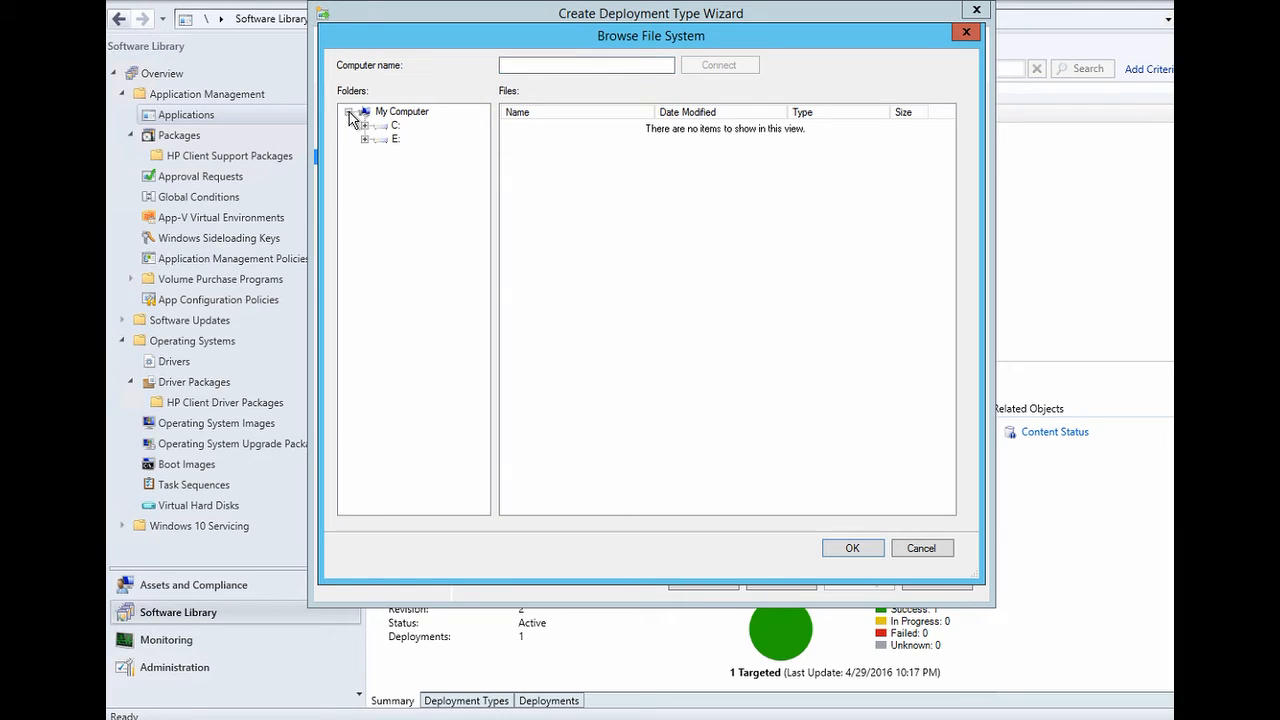
click(365, 127)
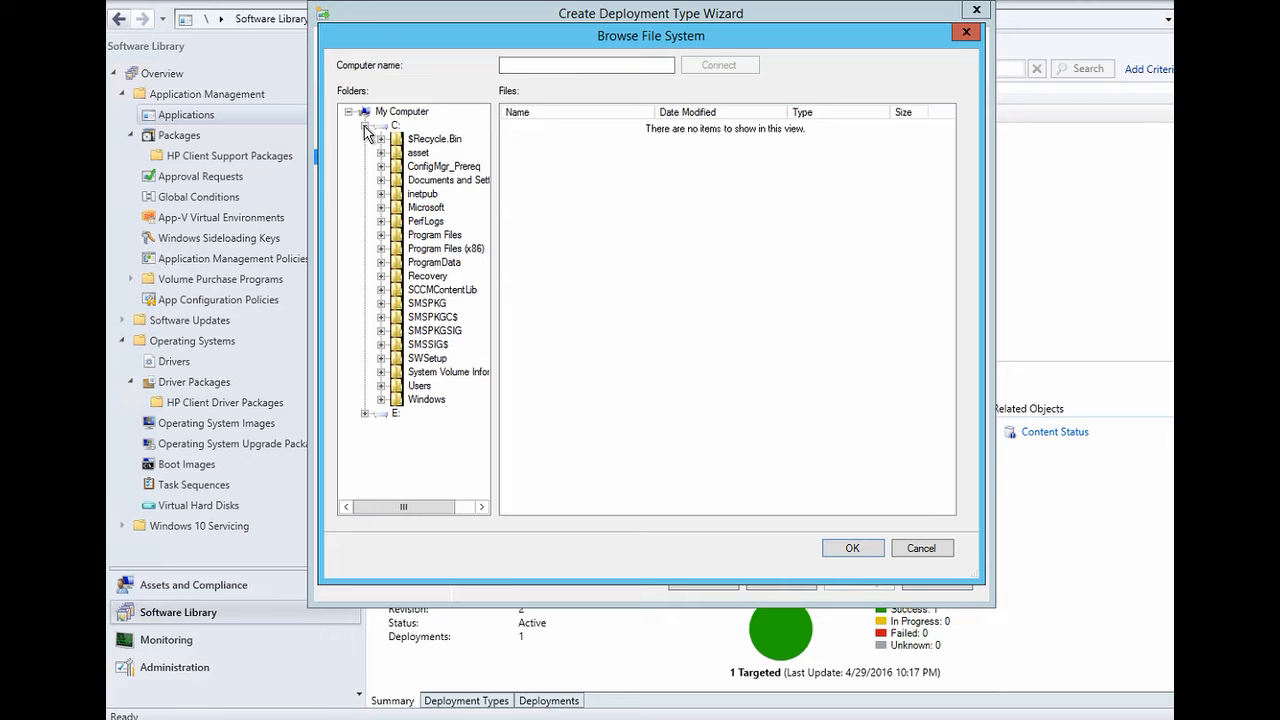
click(381, 236)
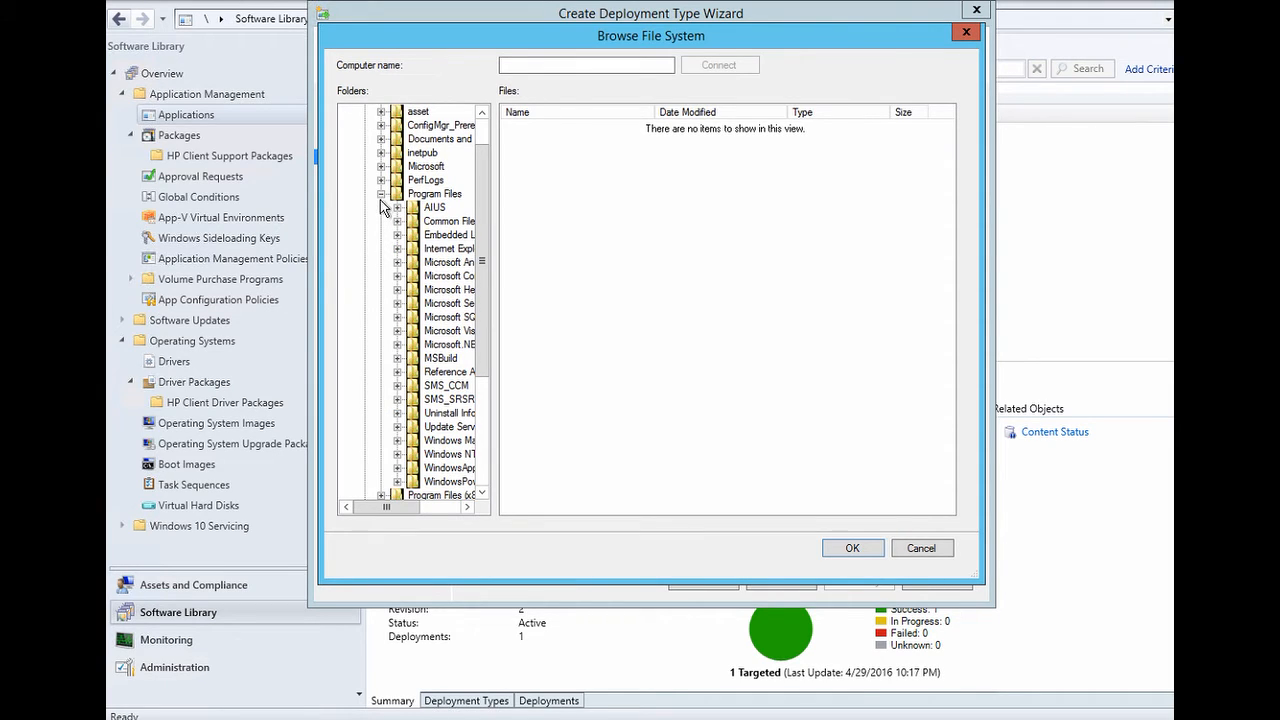
click(381, 194)
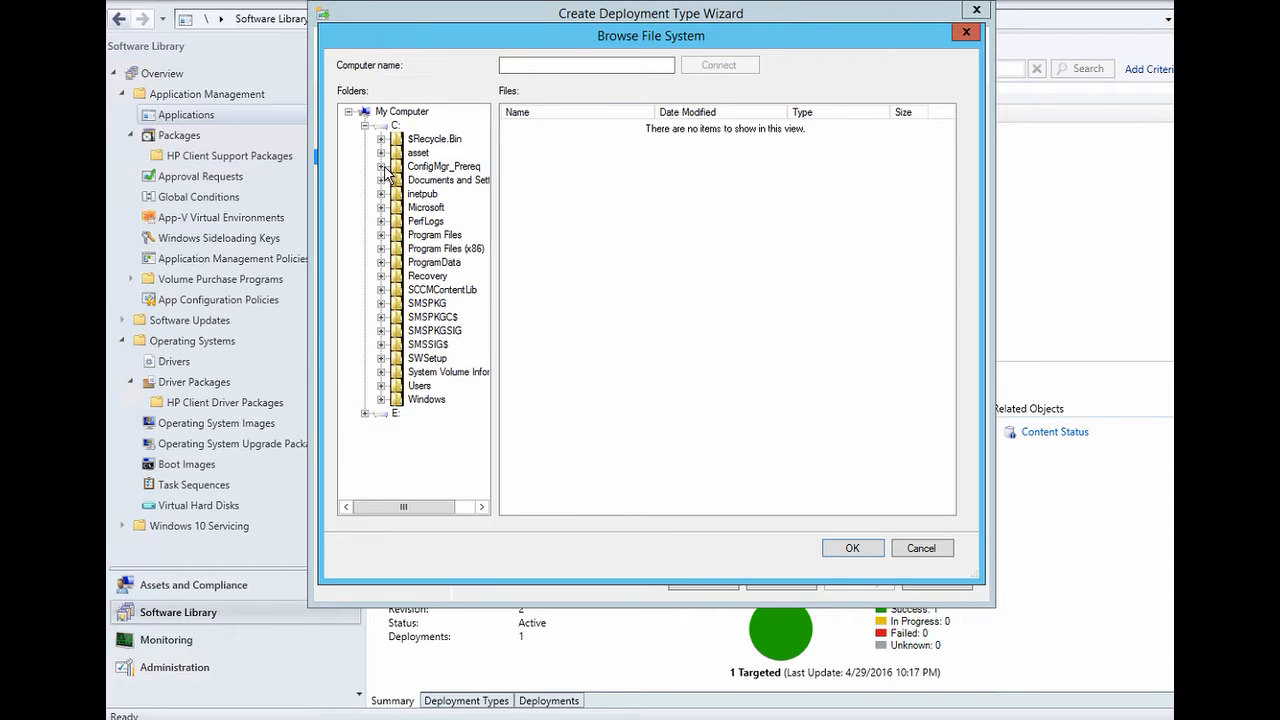
click(381, 248)
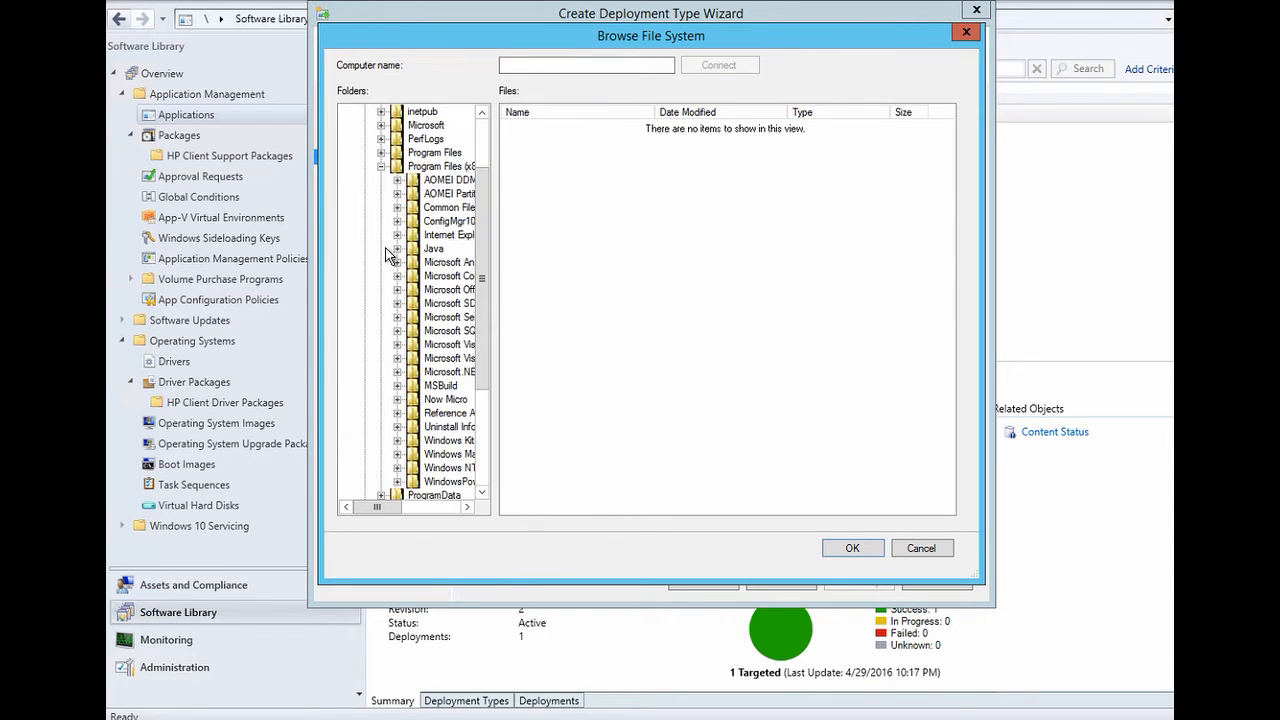
click(397, 248)
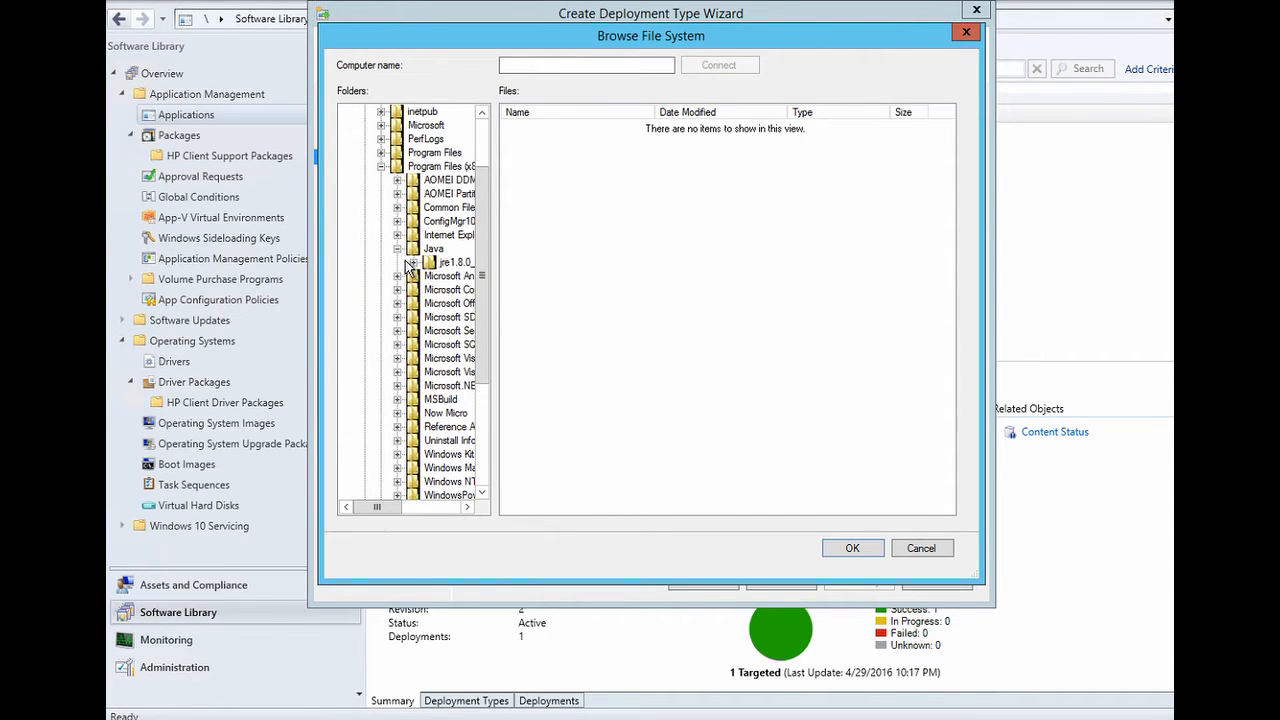
click(413, 262)
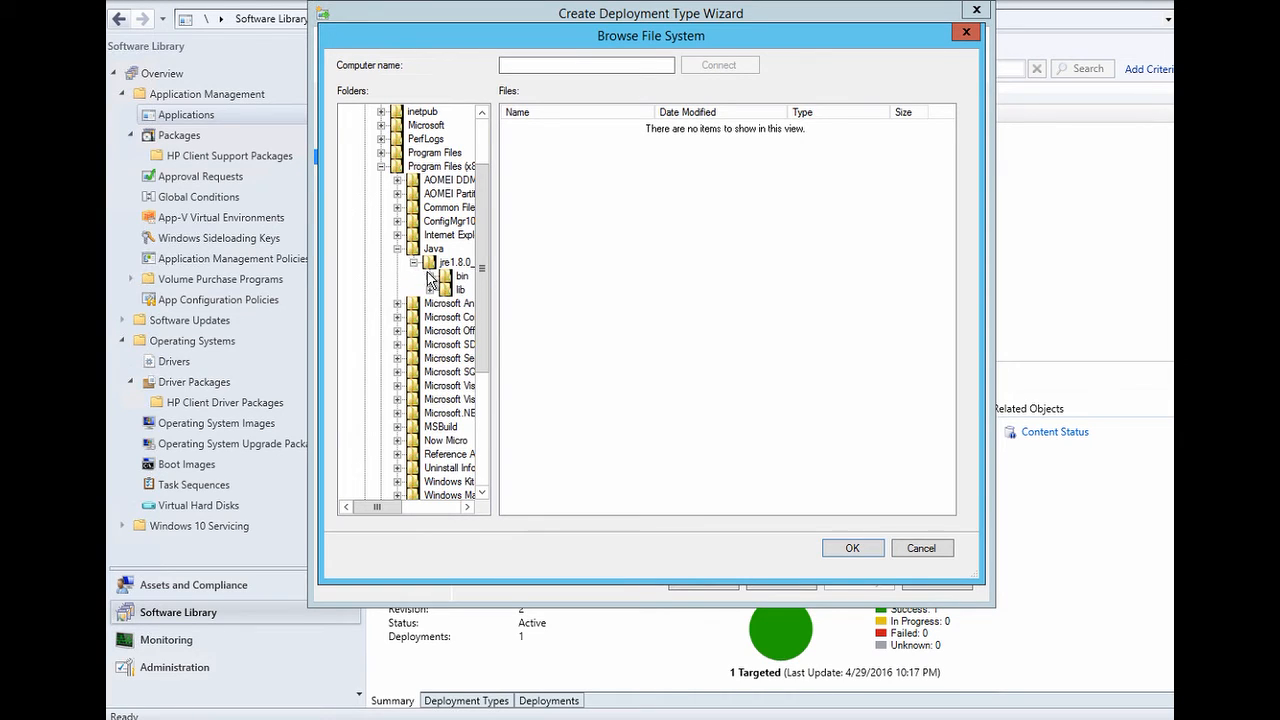
click(430, 276)
click(462, 276)
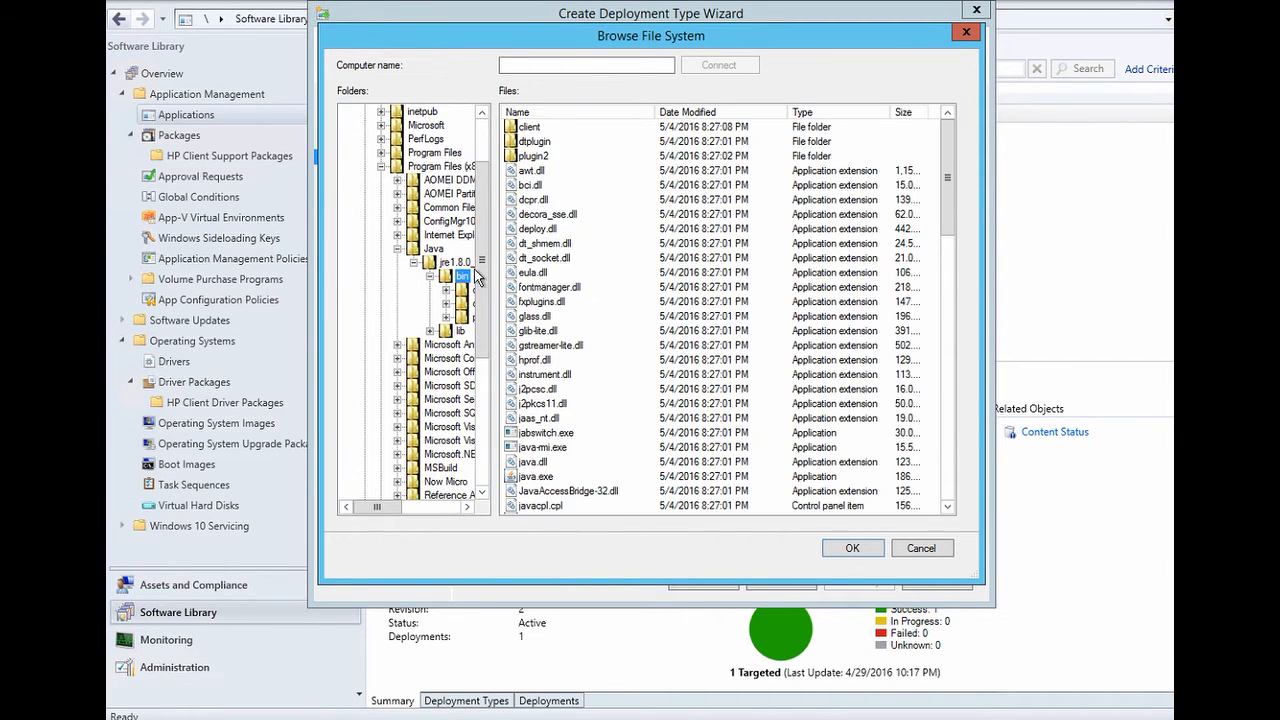
click(533, 479)
click(848, 546)
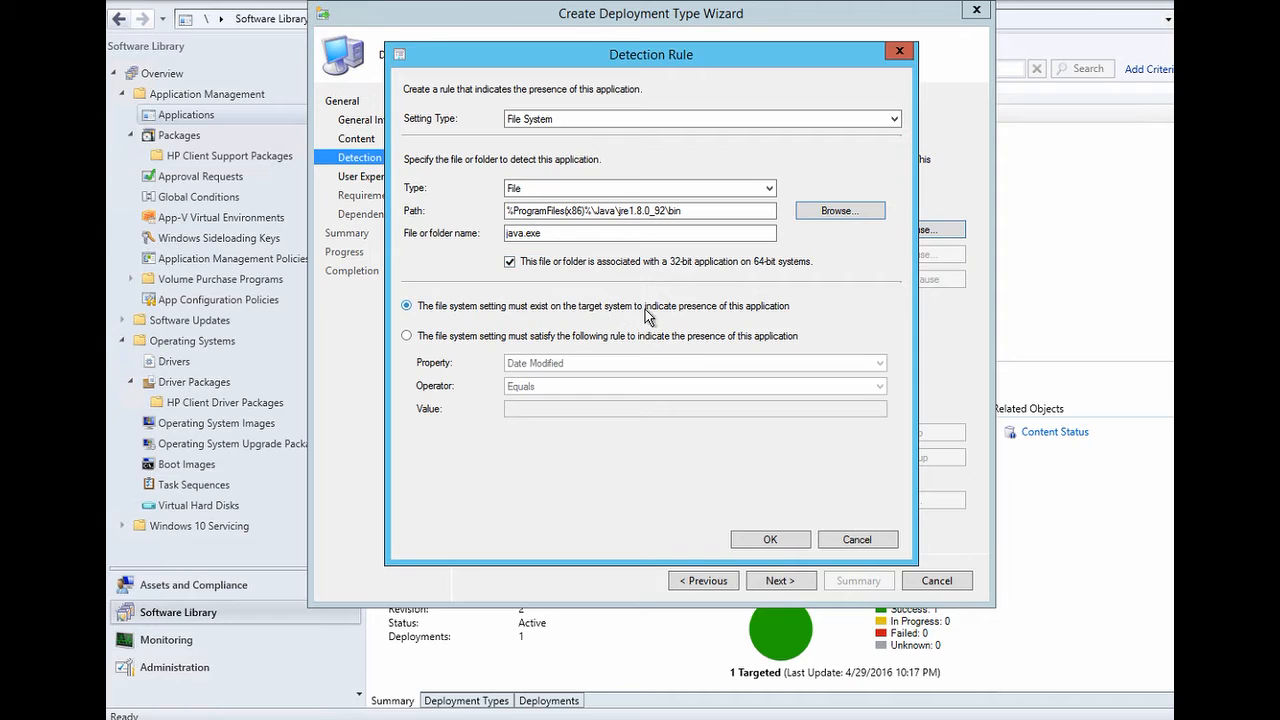
- Save the detection clause requiring only that java.exe exists
click(531, 340)
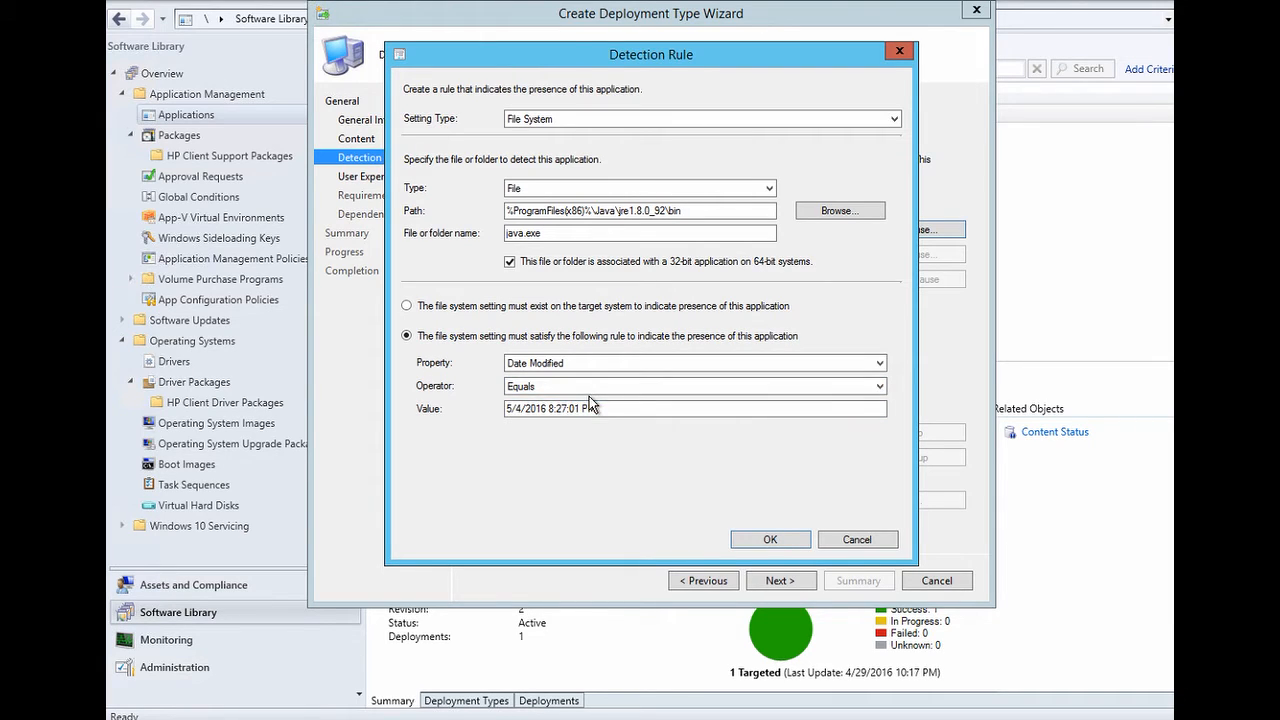
click(407, 306)
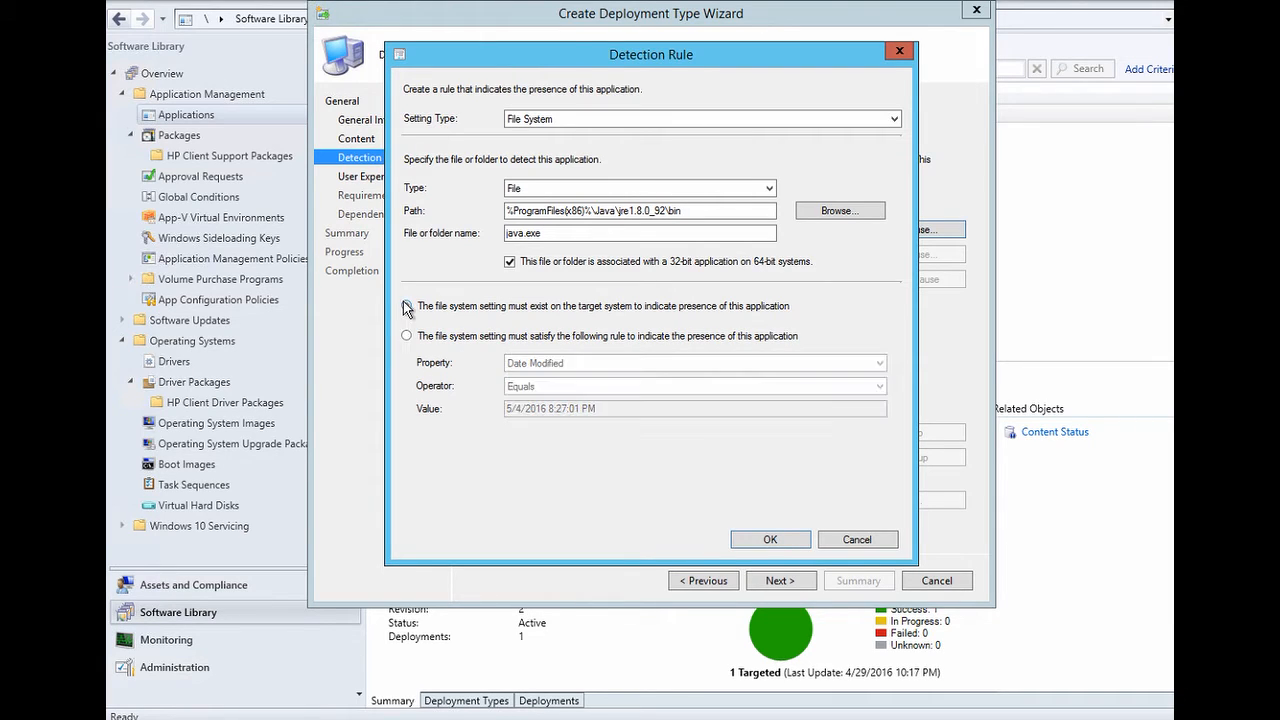
click(781, 545)
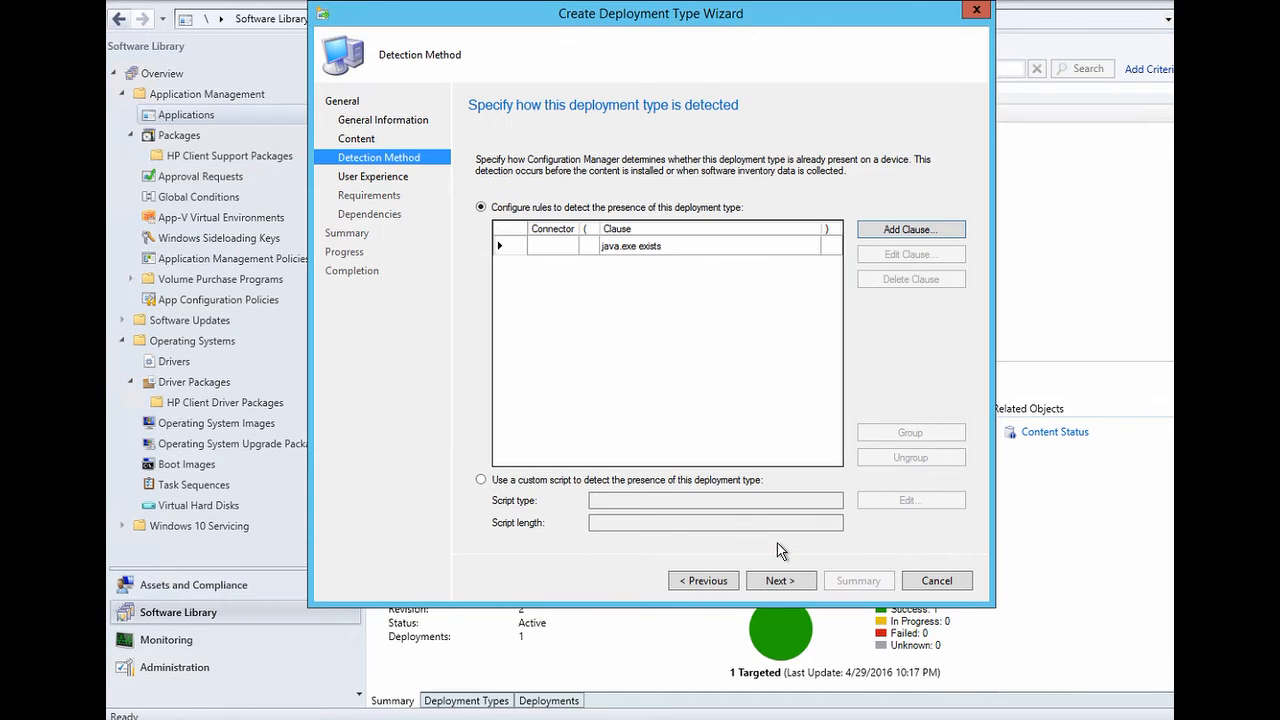
- Install for the system, whether or not a user is logged on
click(780, 581)
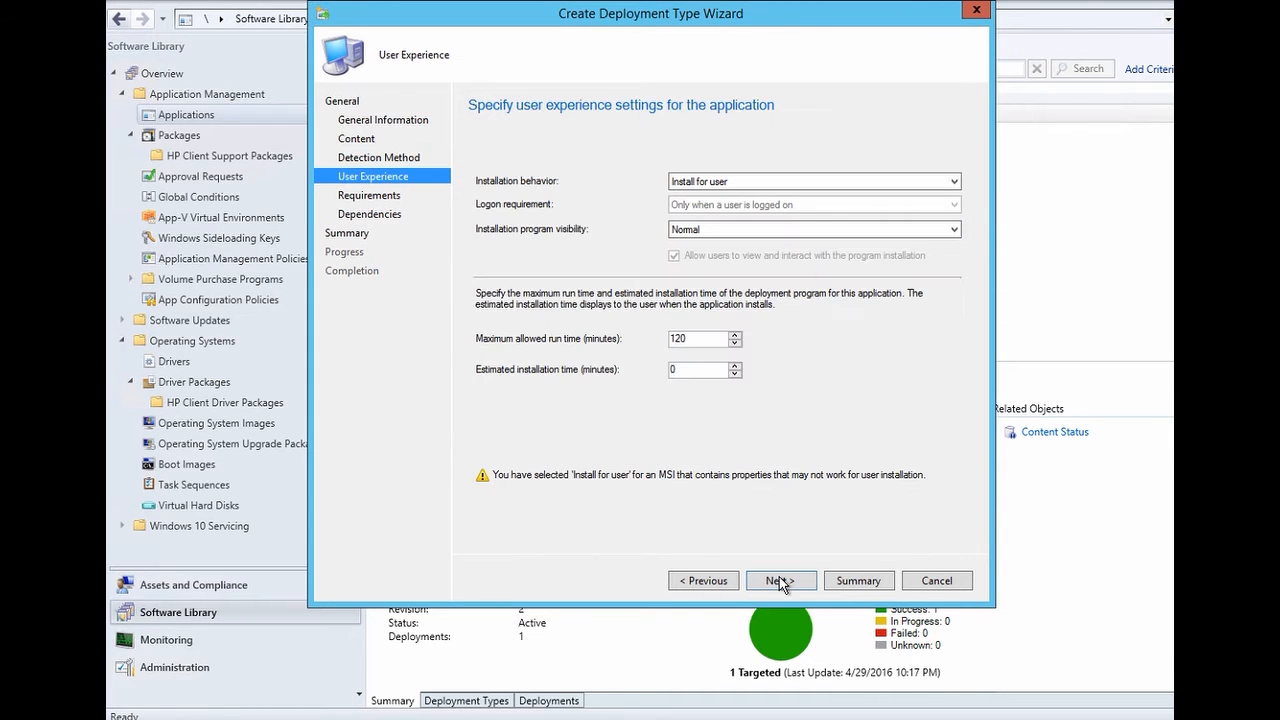
click(748, 183)
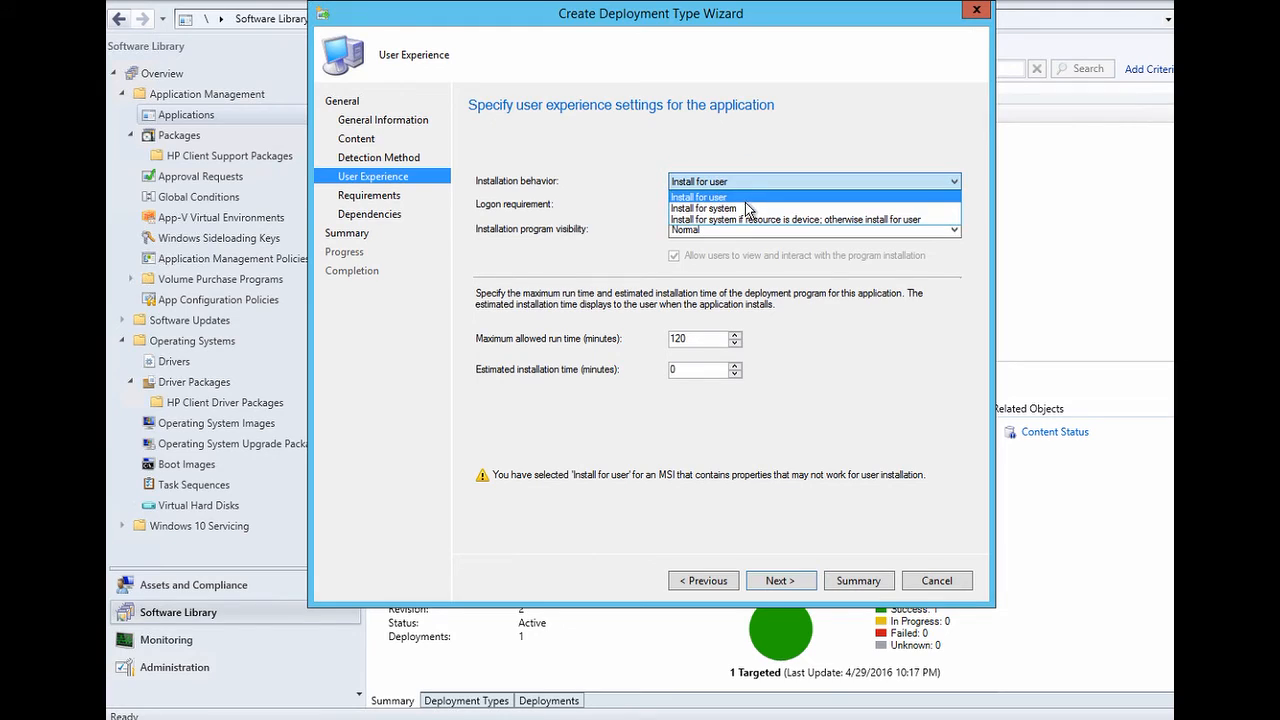
click(747, 210)
click(748, 205)
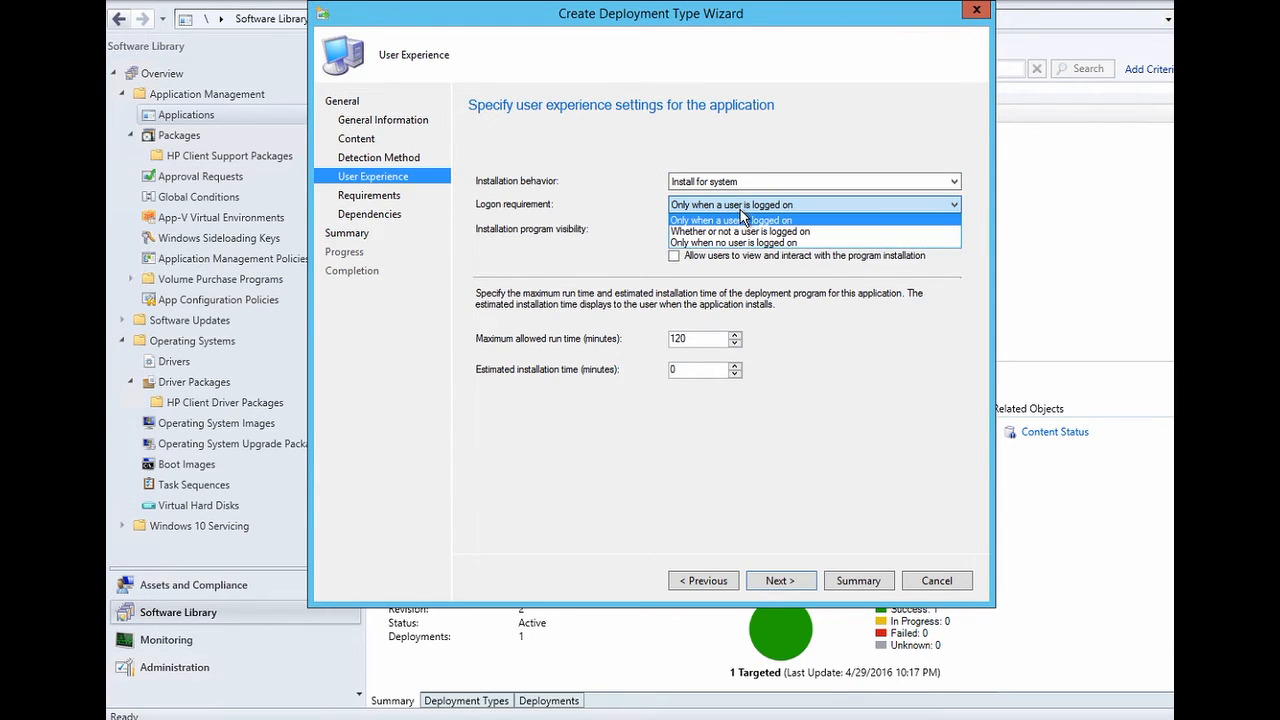
click(748, 231)
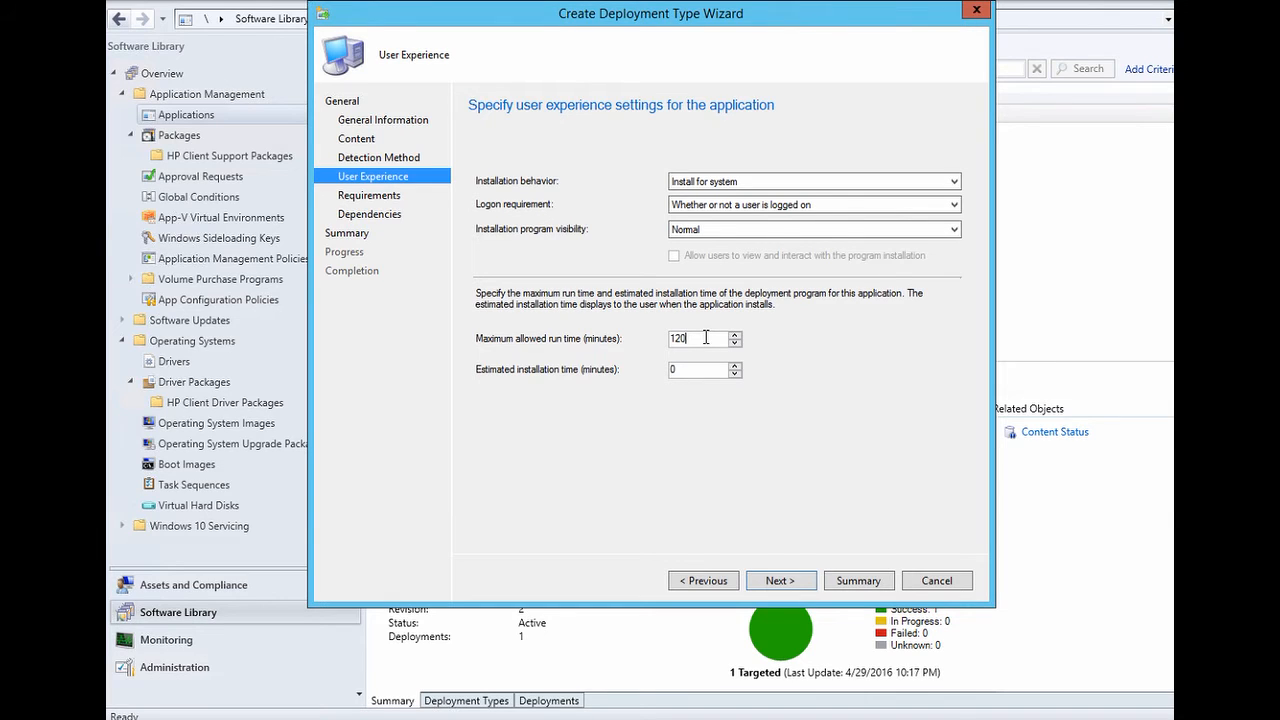
- Set maximum run time to 20 minutes and estimated installation time to 5 minutes
key(BackSpace)
key(BackSpace)
key(BackSpace)
text(20)
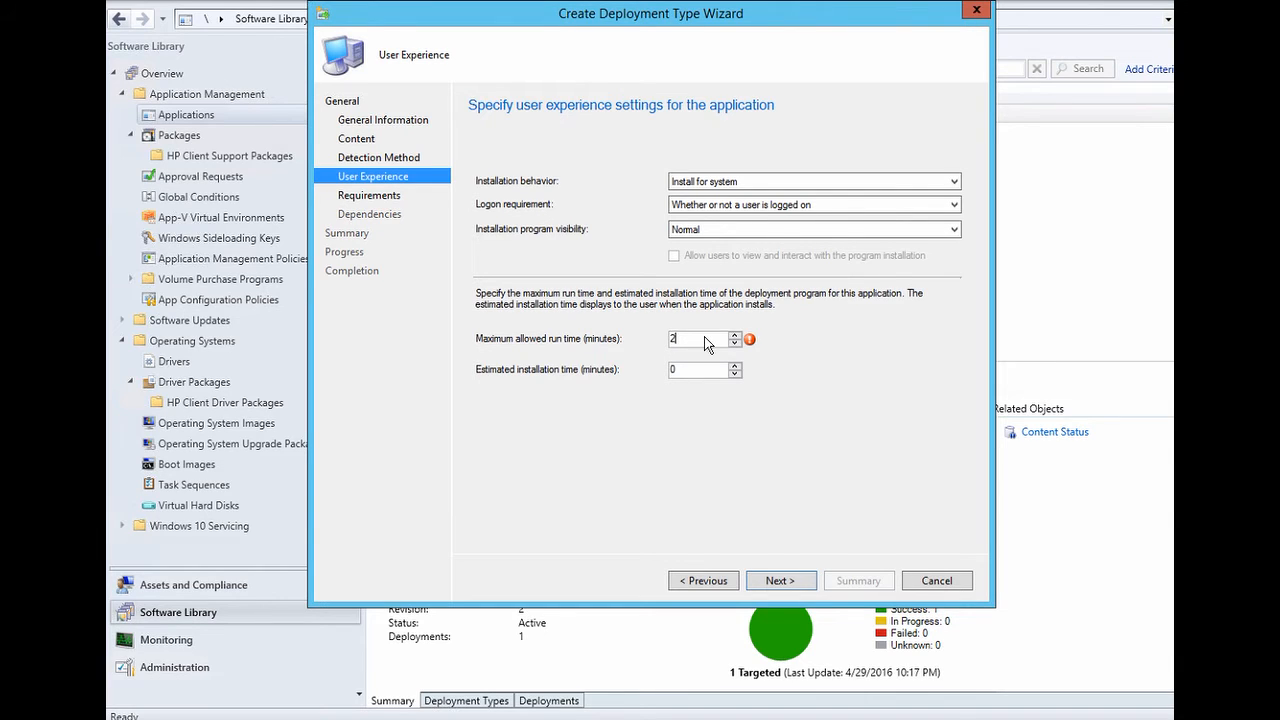
click(690, 370)
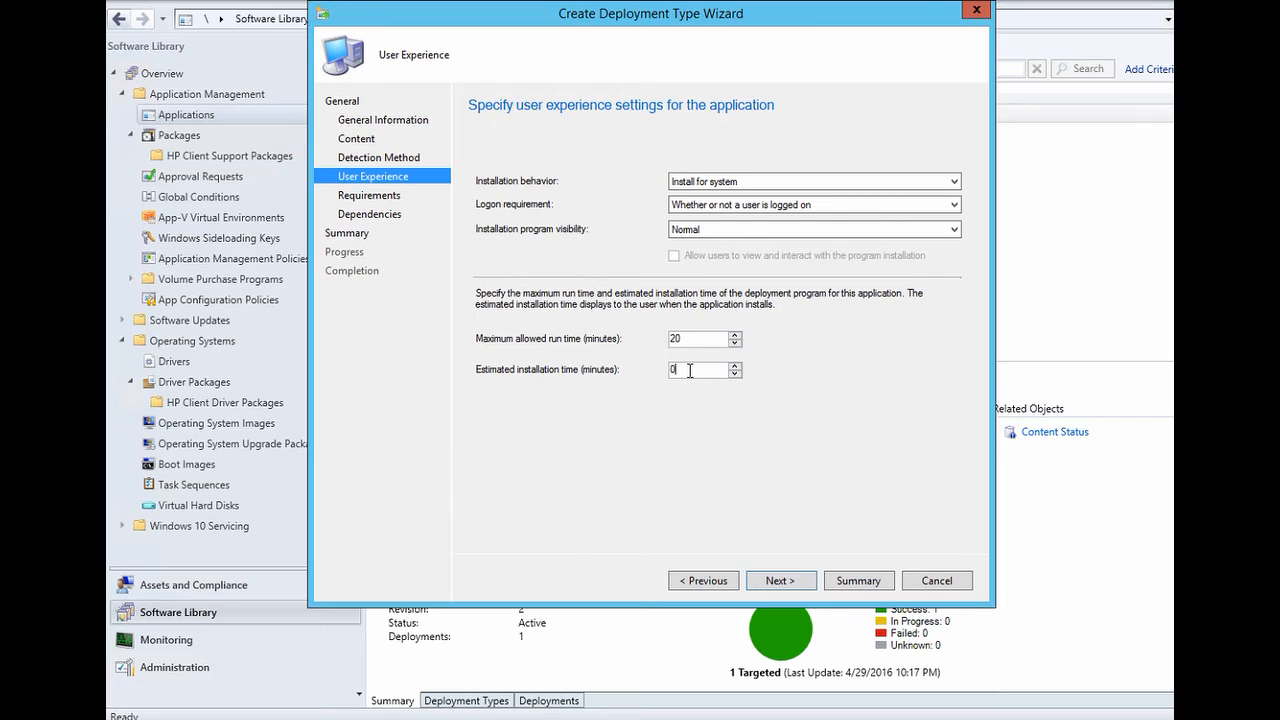
key(BackSpace)
text(5)
click(771, 582)
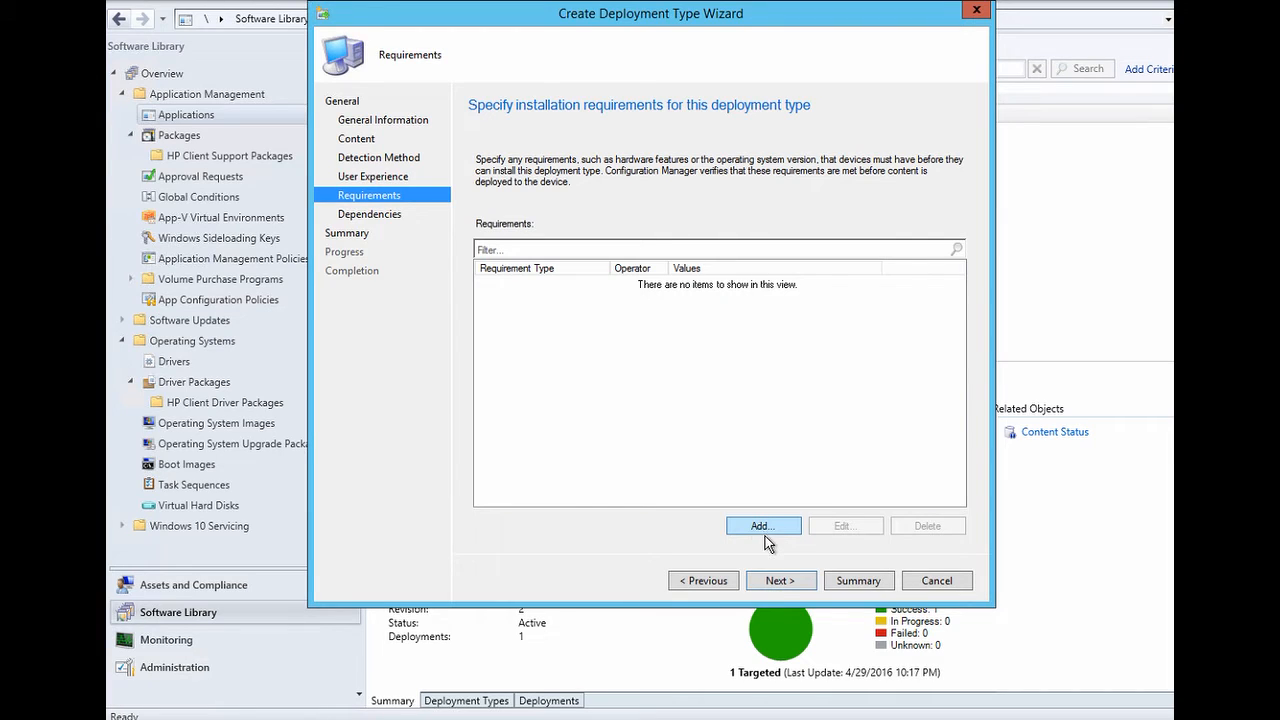
- Create the Install Java deployment type with no requirements or dependencies
click(786, 586)
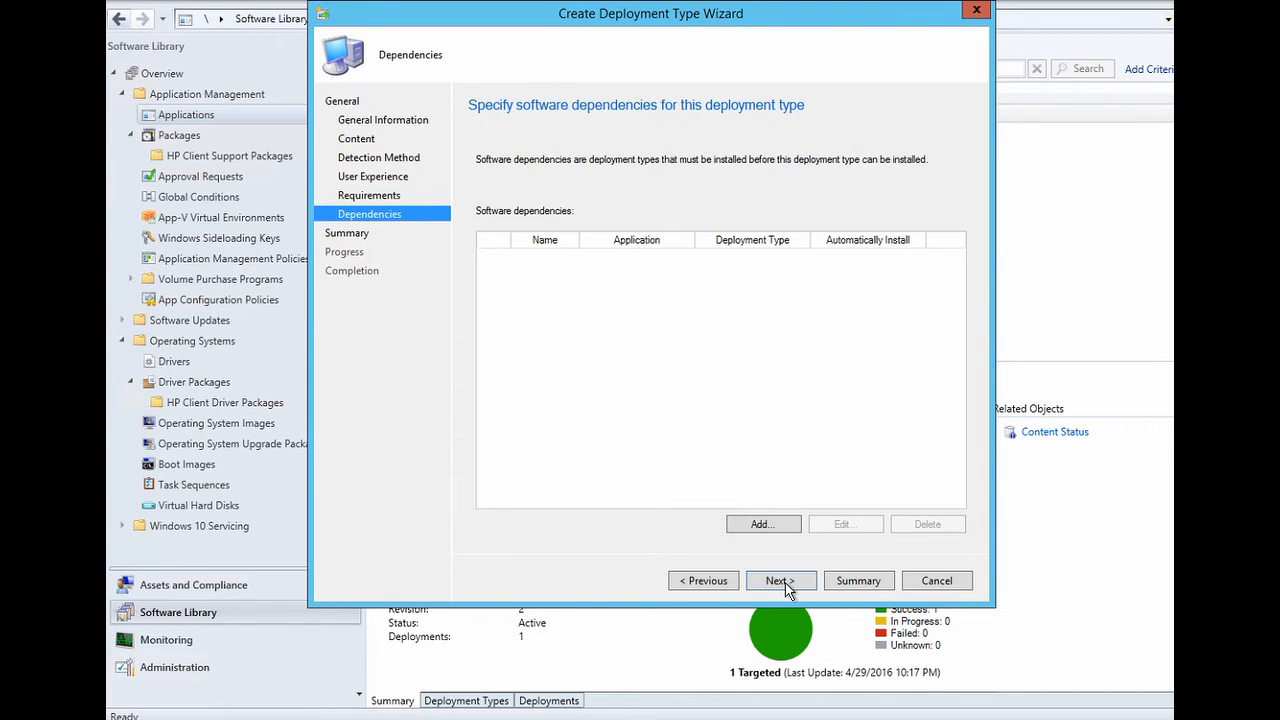
click(786, 586)
click(786, 586)
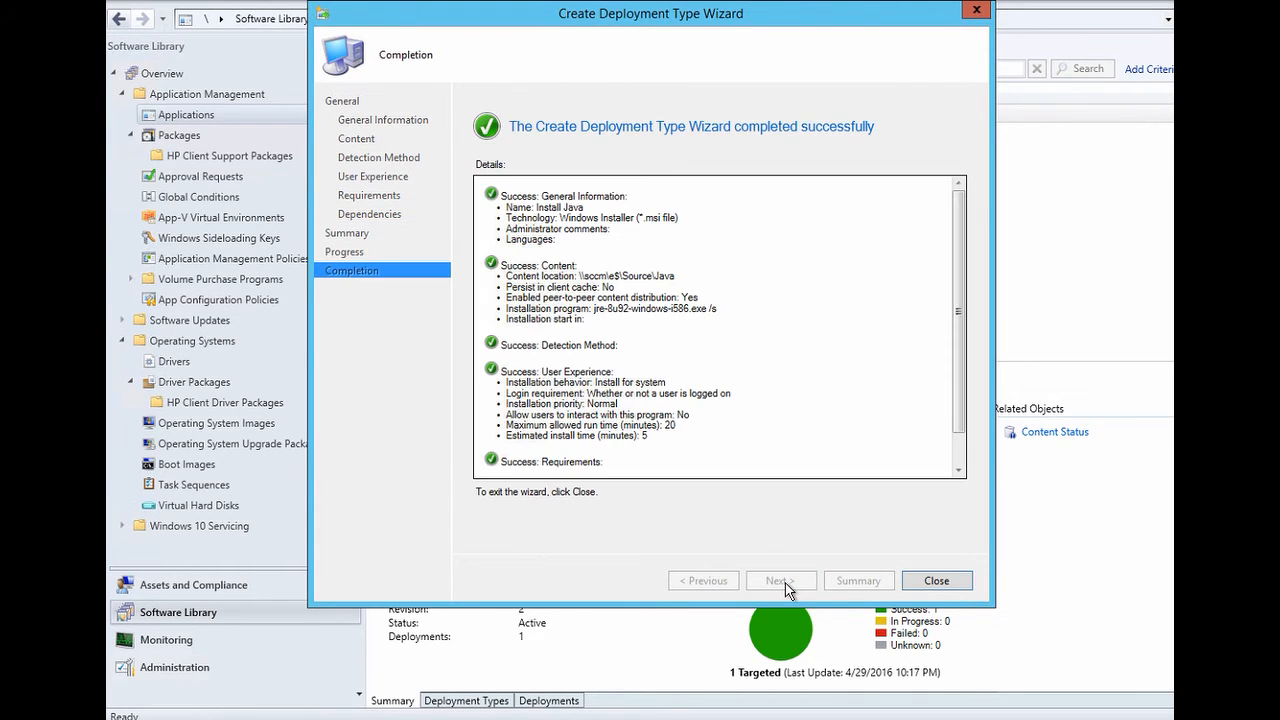
click(932, 580)
click(924, 578)
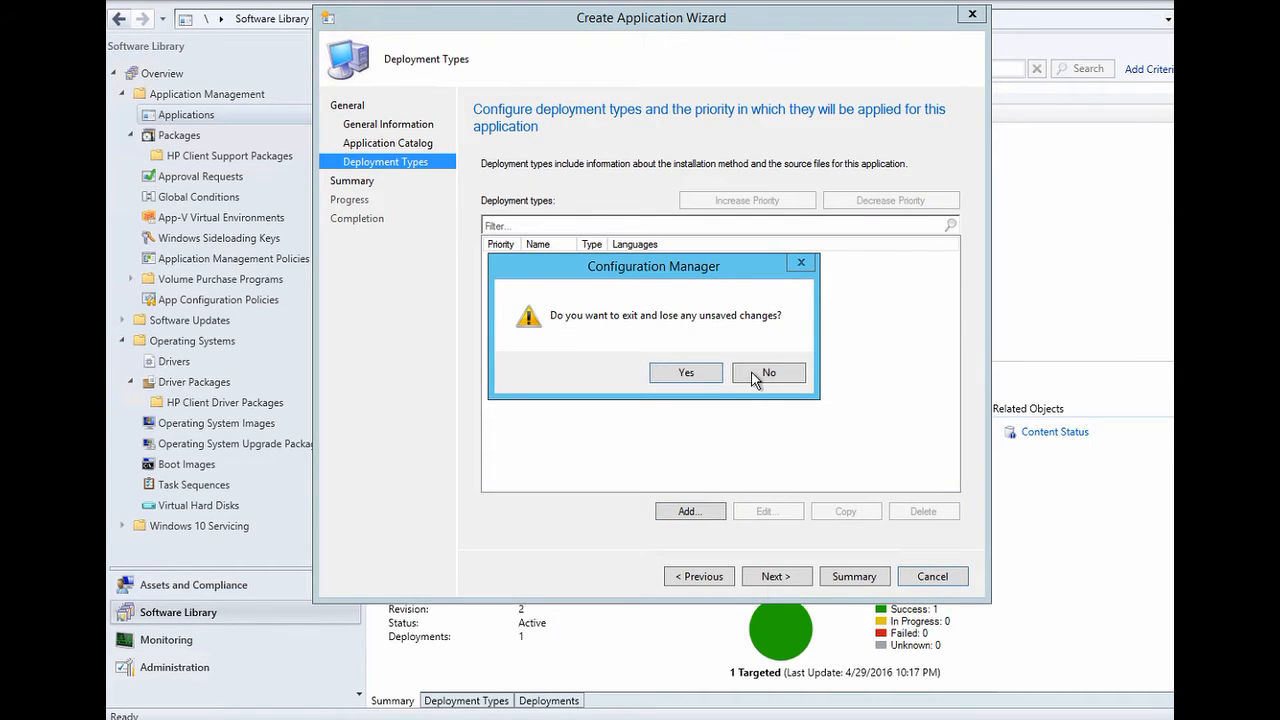
- Stay in the application wizard and create the Java 8 application
click(755, 375)
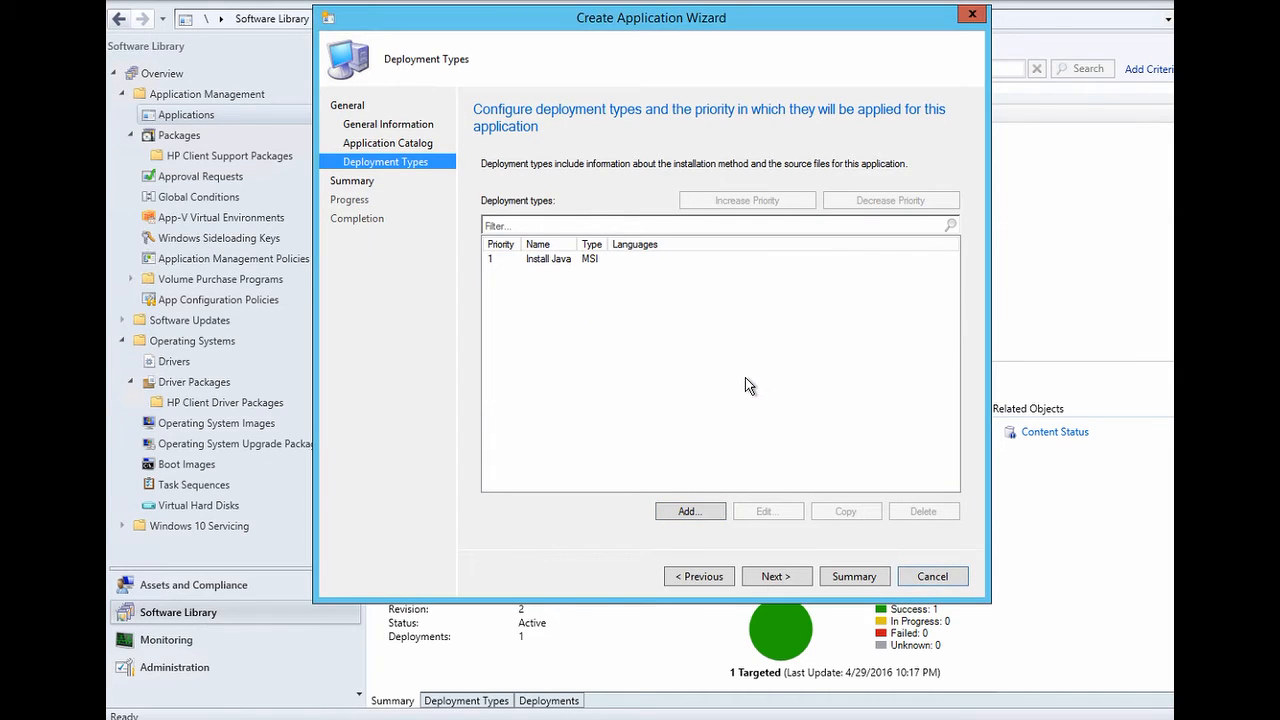
click(785, 576)
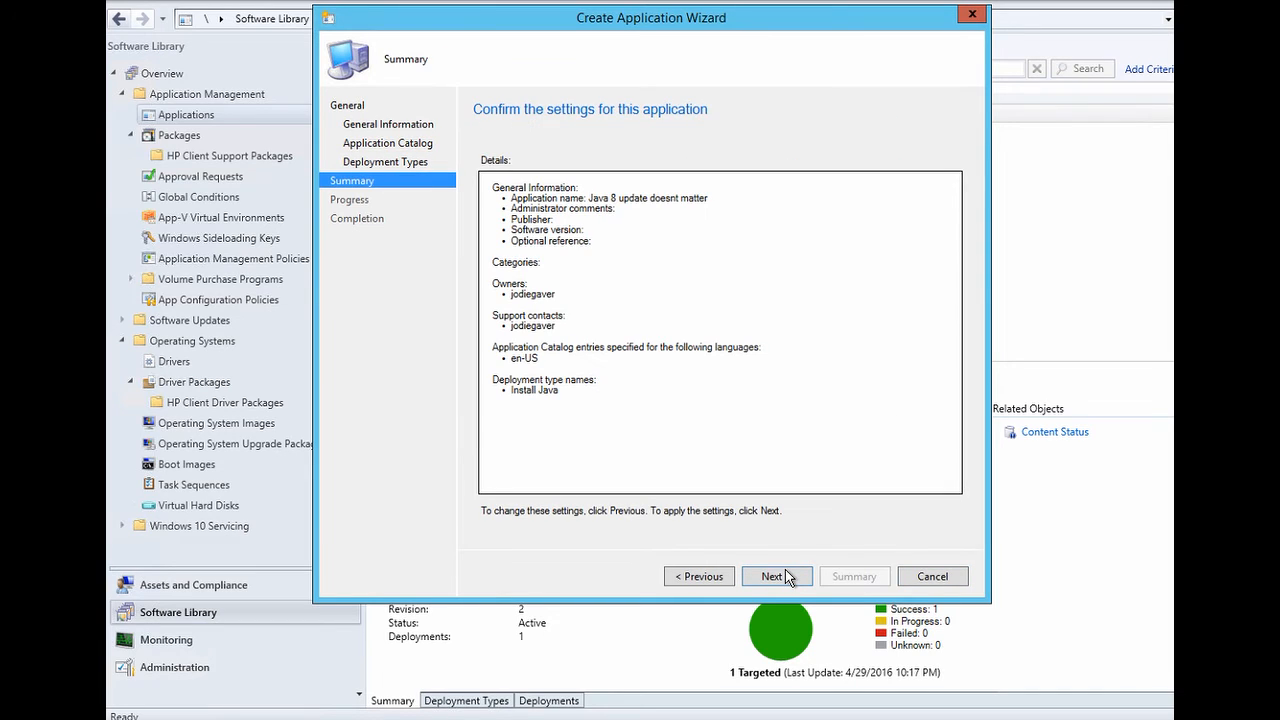
click(785, 576)
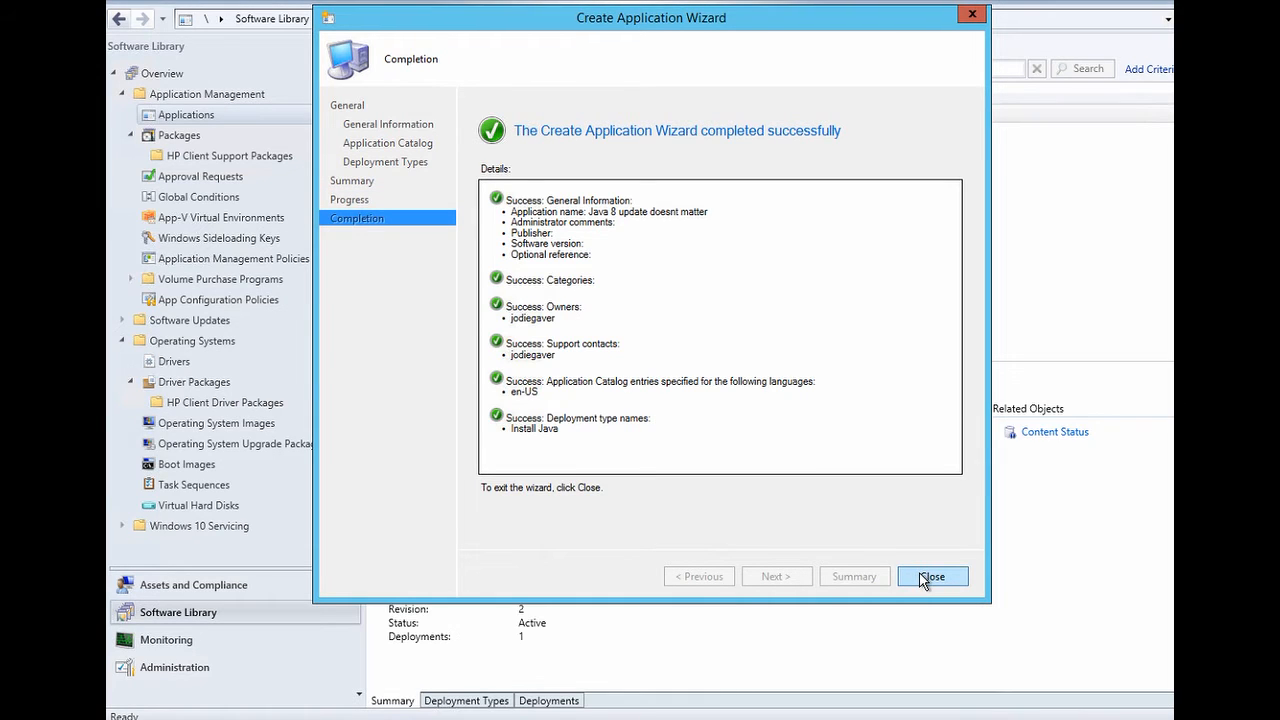
click(930, 577)
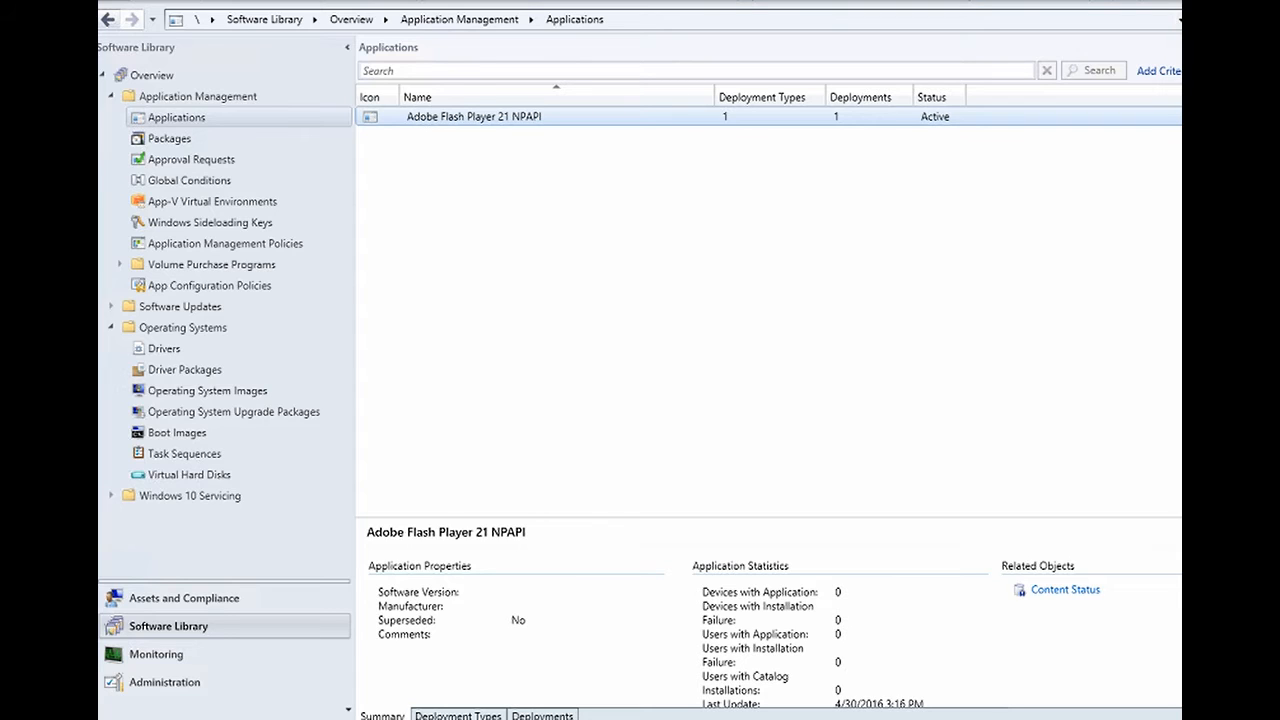
- Deploy Adobe Flash Player 21 NPAPI to the All Desktop and Server Clients device collection
right_click(441, 120)
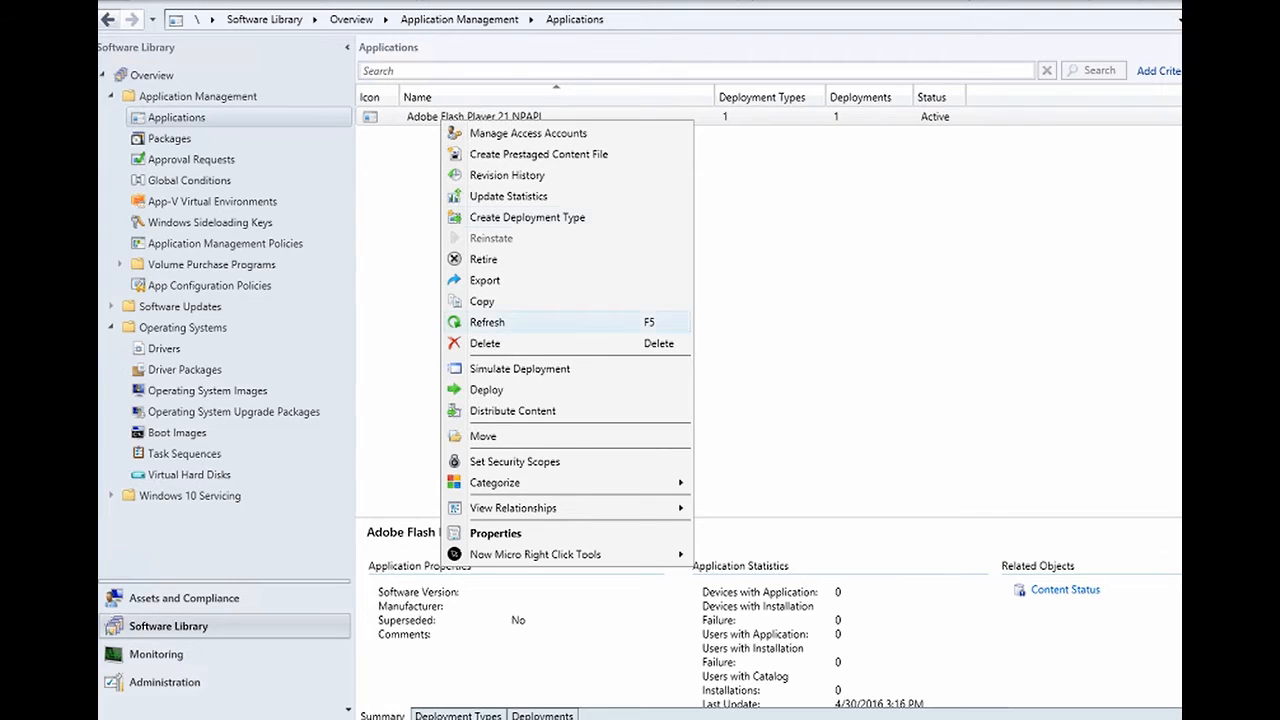
click(487, 389)
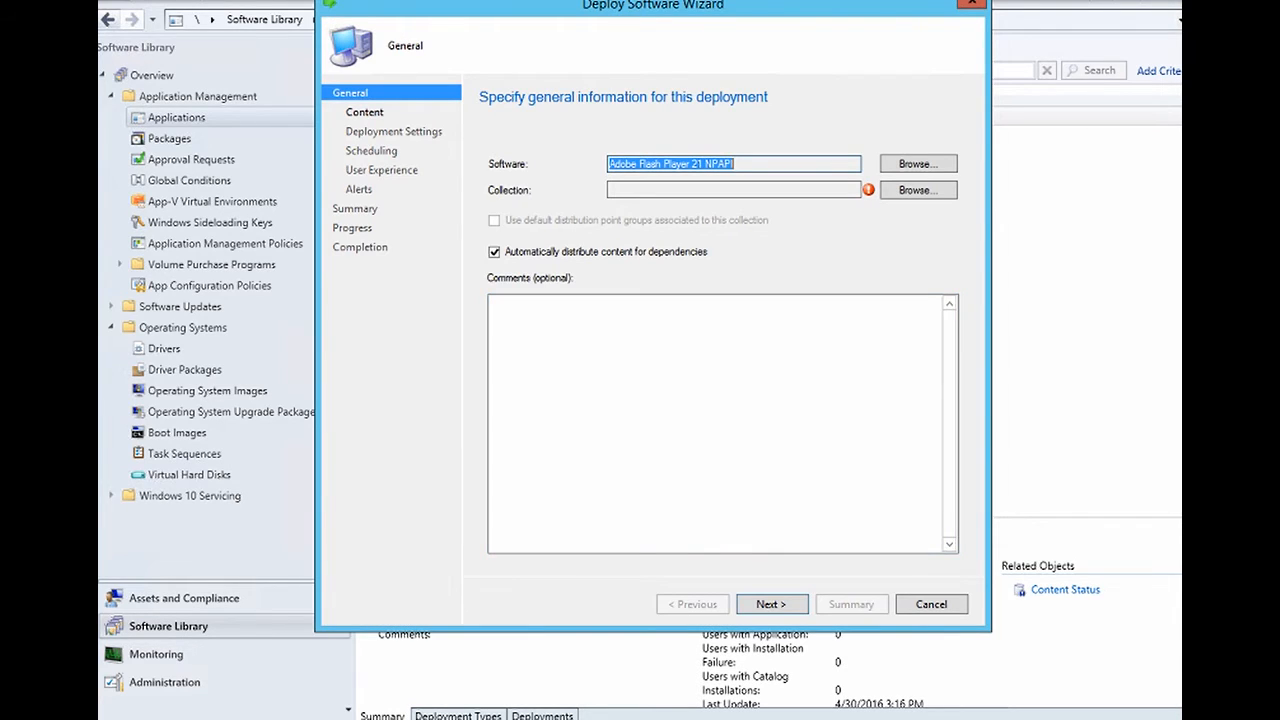
click(918, 190)
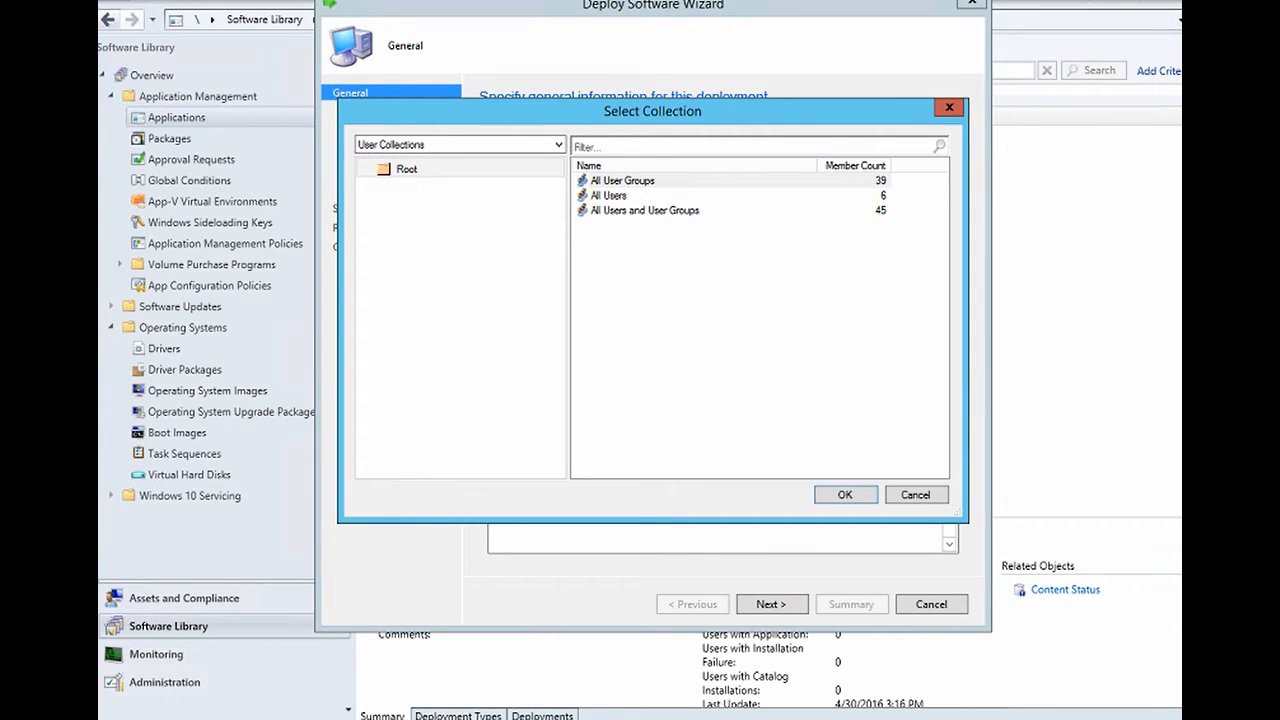
click(558, 144)
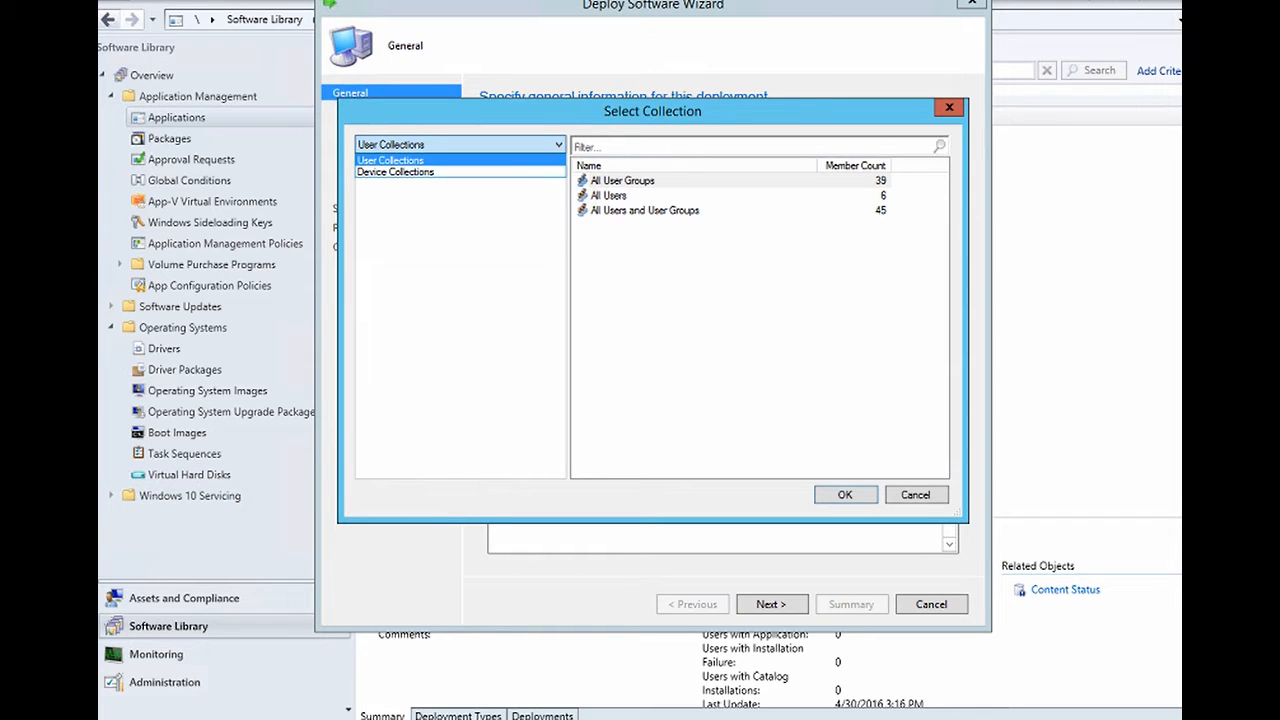
click(395, 172)
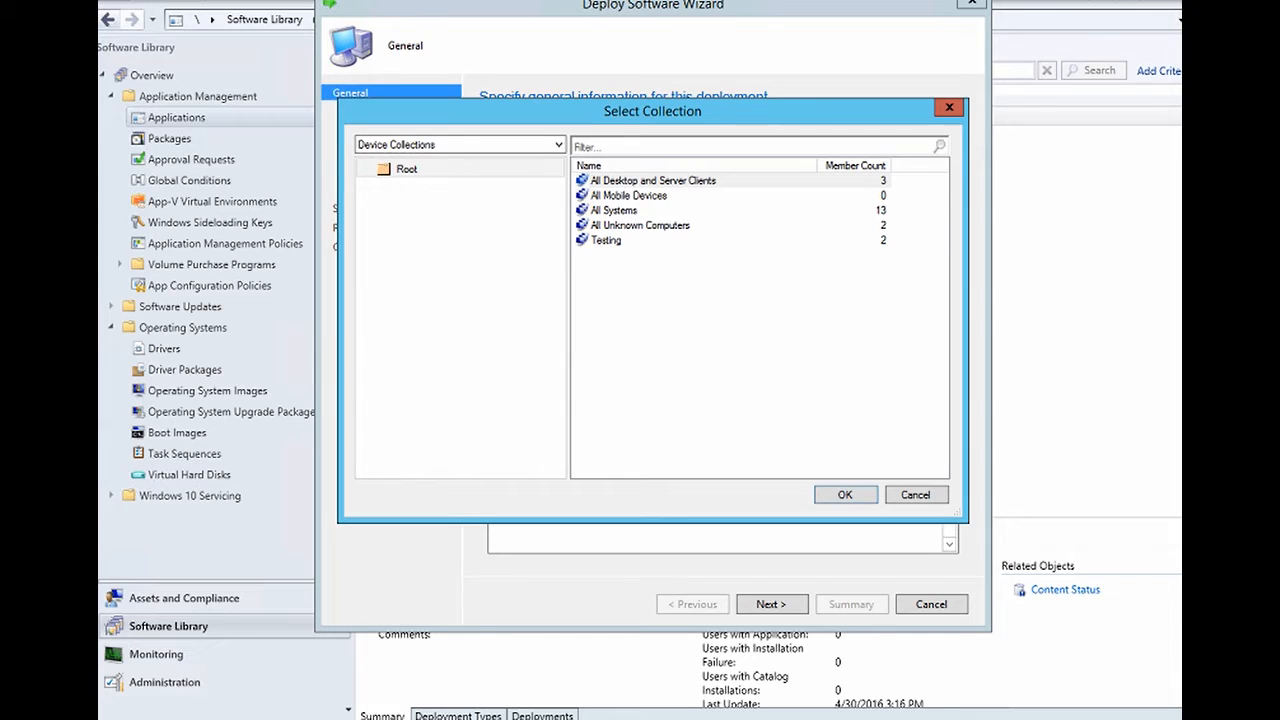
click(653, 181)
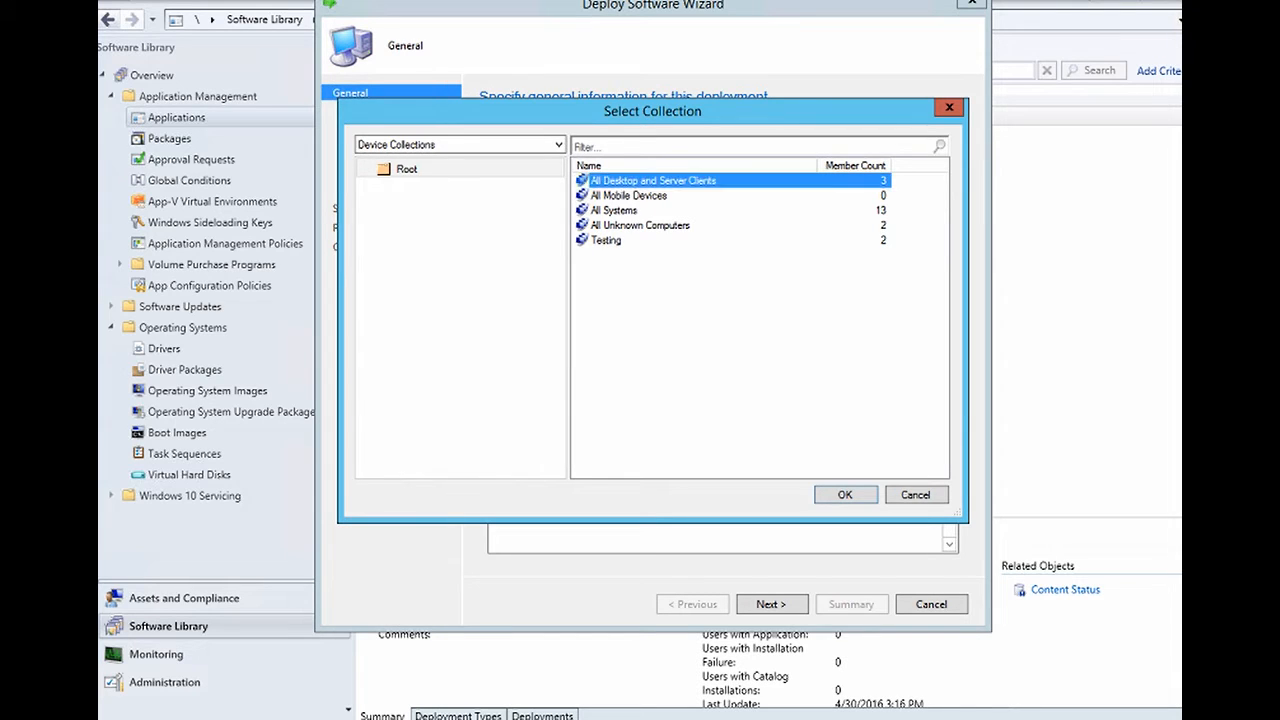
click(845, 495)
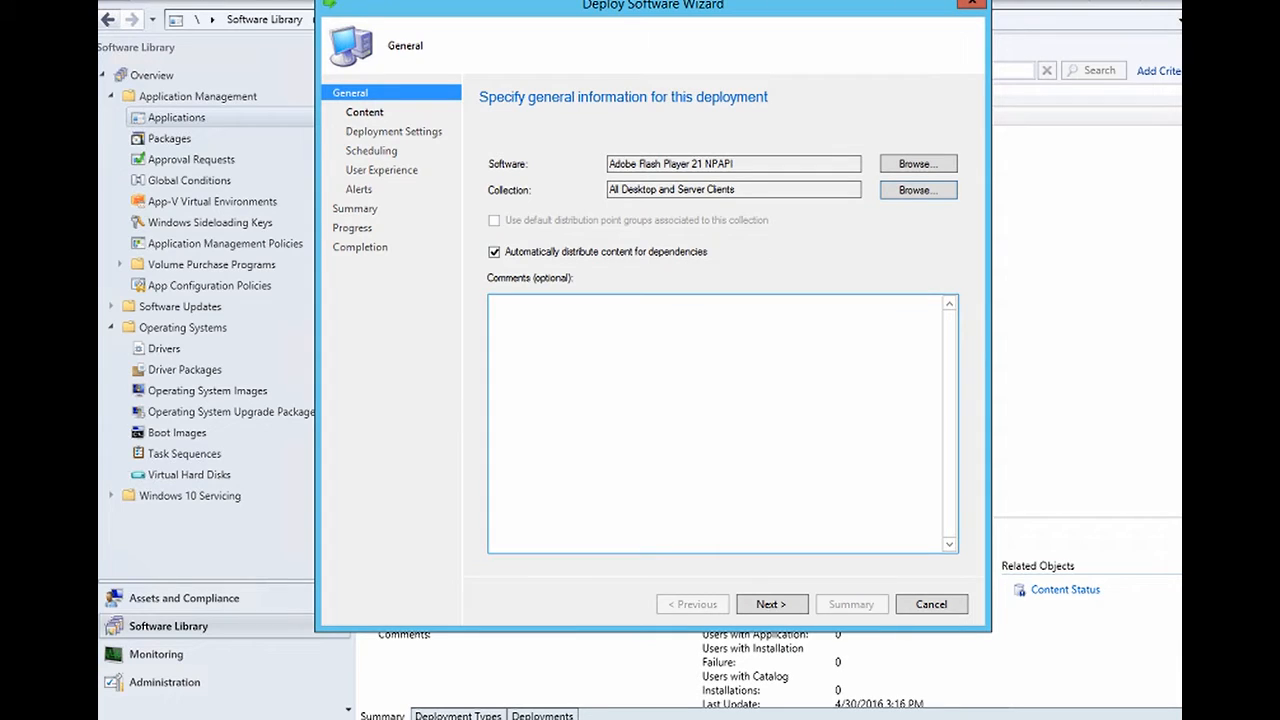
click(771, 604)
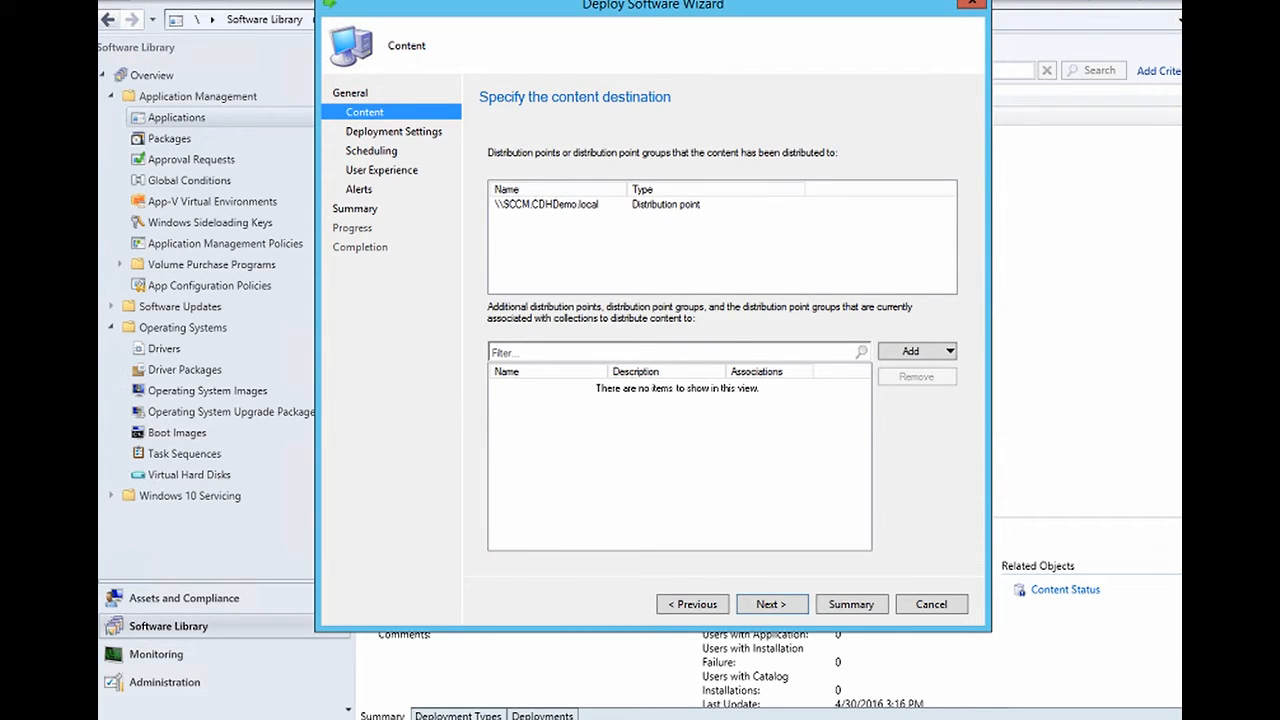
- Set the Adobe Flash deployment purpose to Required
click(771, 604)
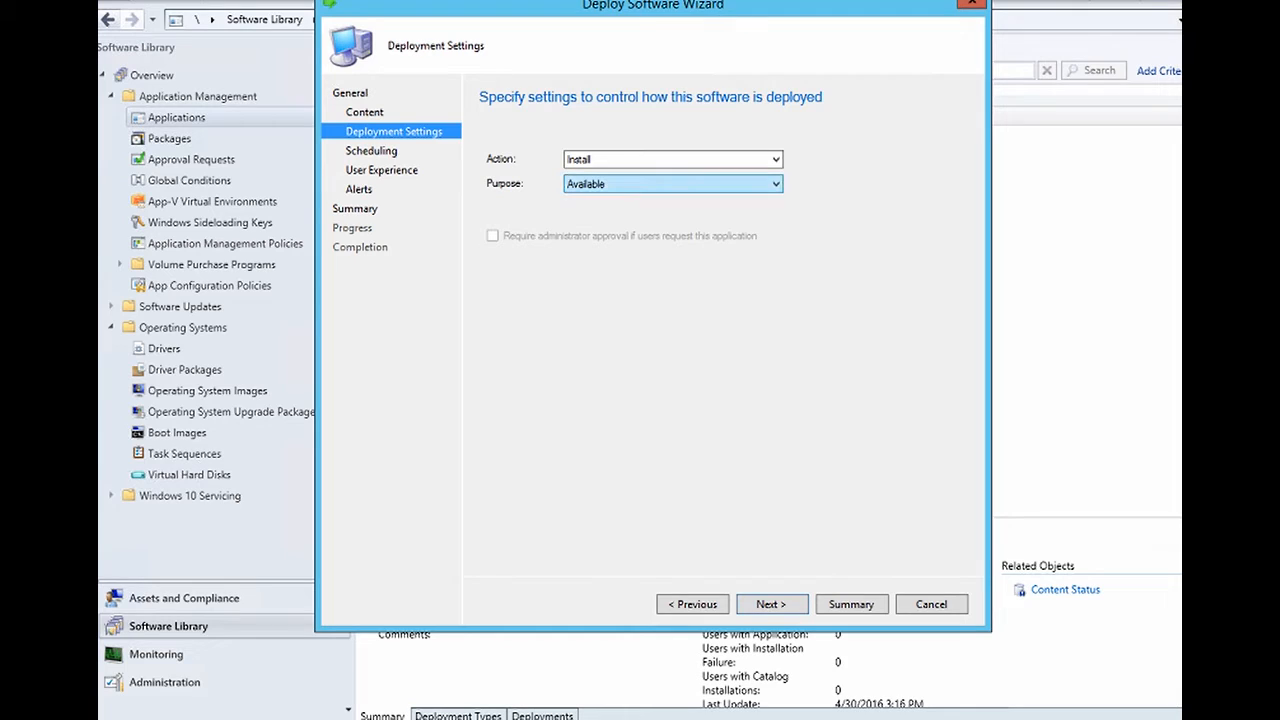
click(773, 184)
click(673, 211)
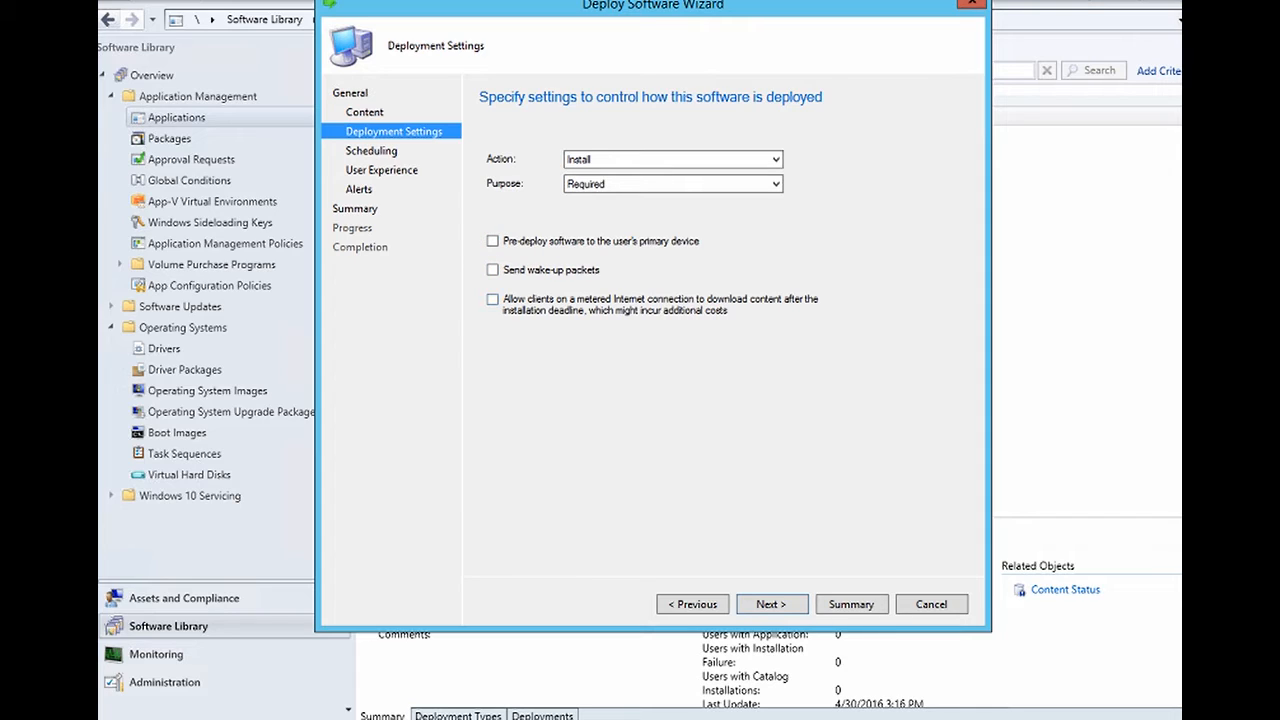
click(772, 604)
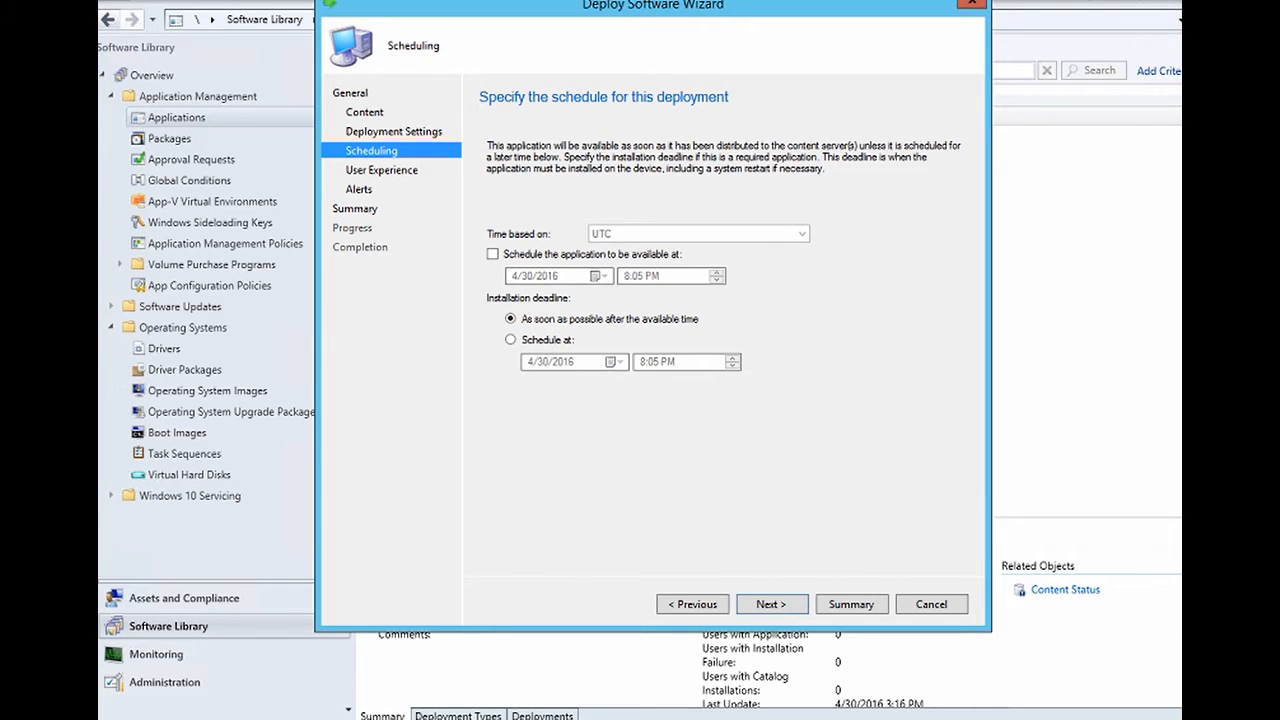
- Keep default scheduling, user notification and alert settings through to the Summary
click(772, 604)
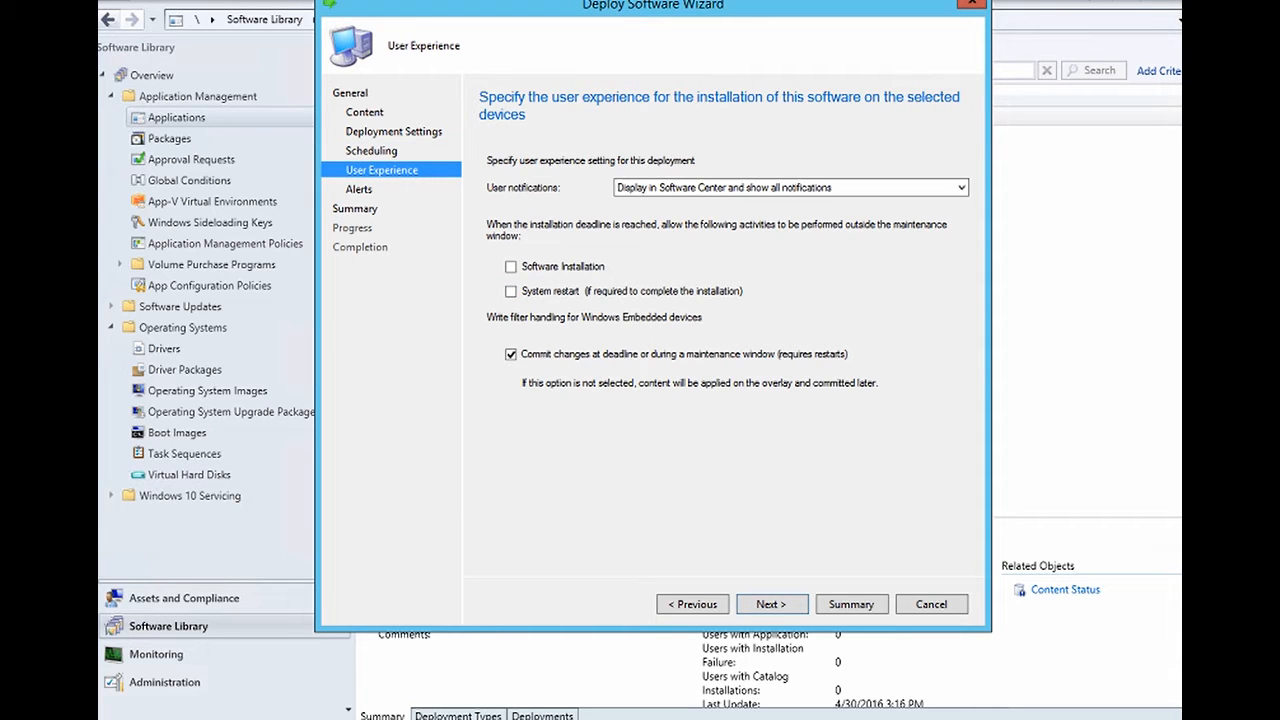
click(791, 188)
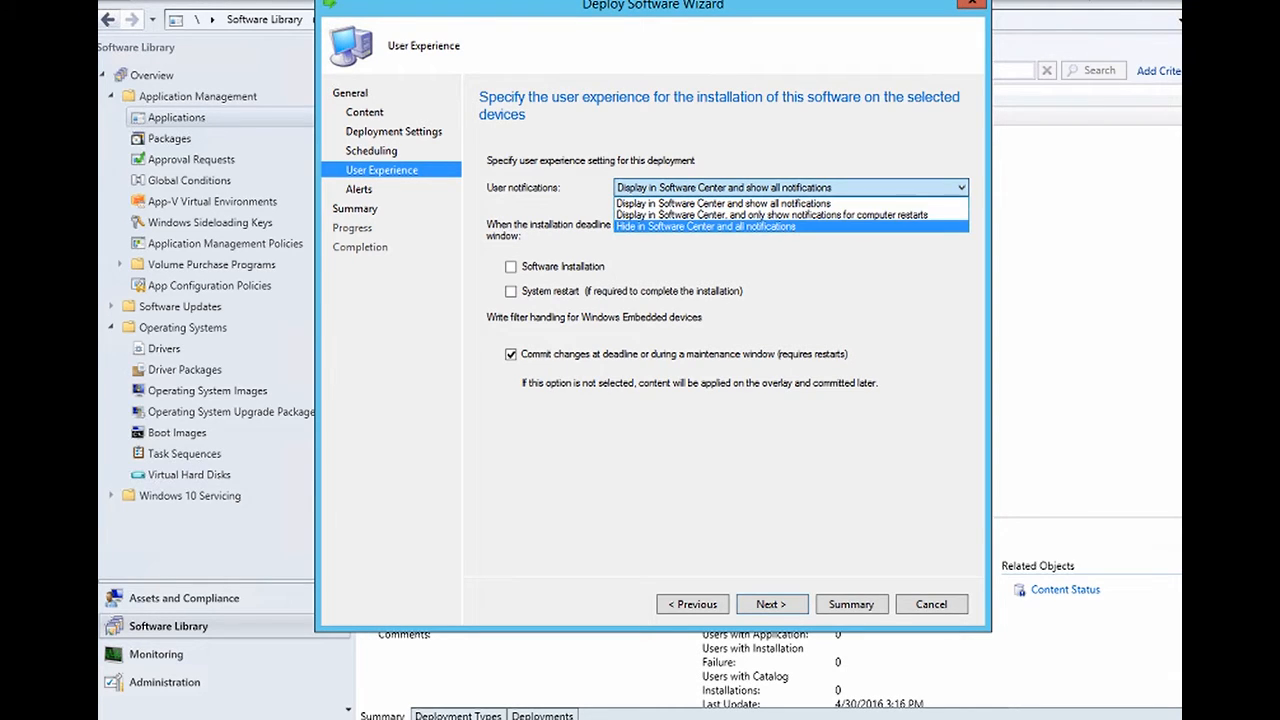
click(772, 604)
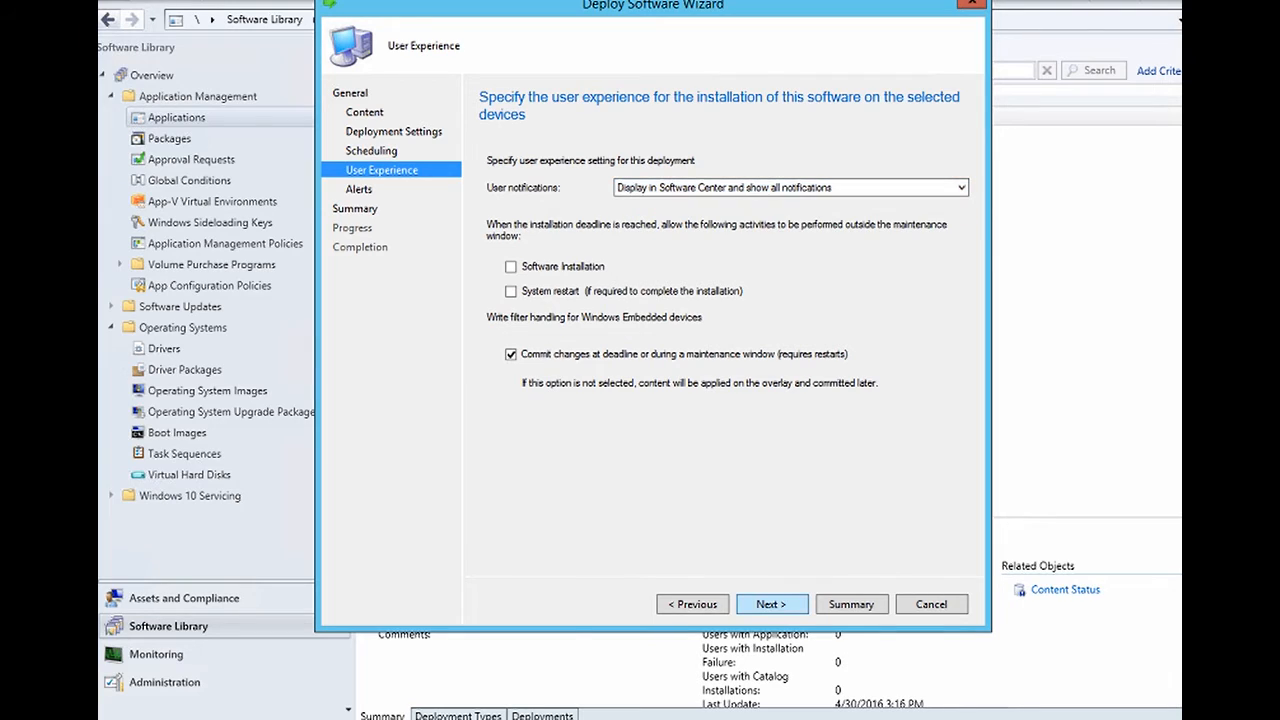
click(772, 604)
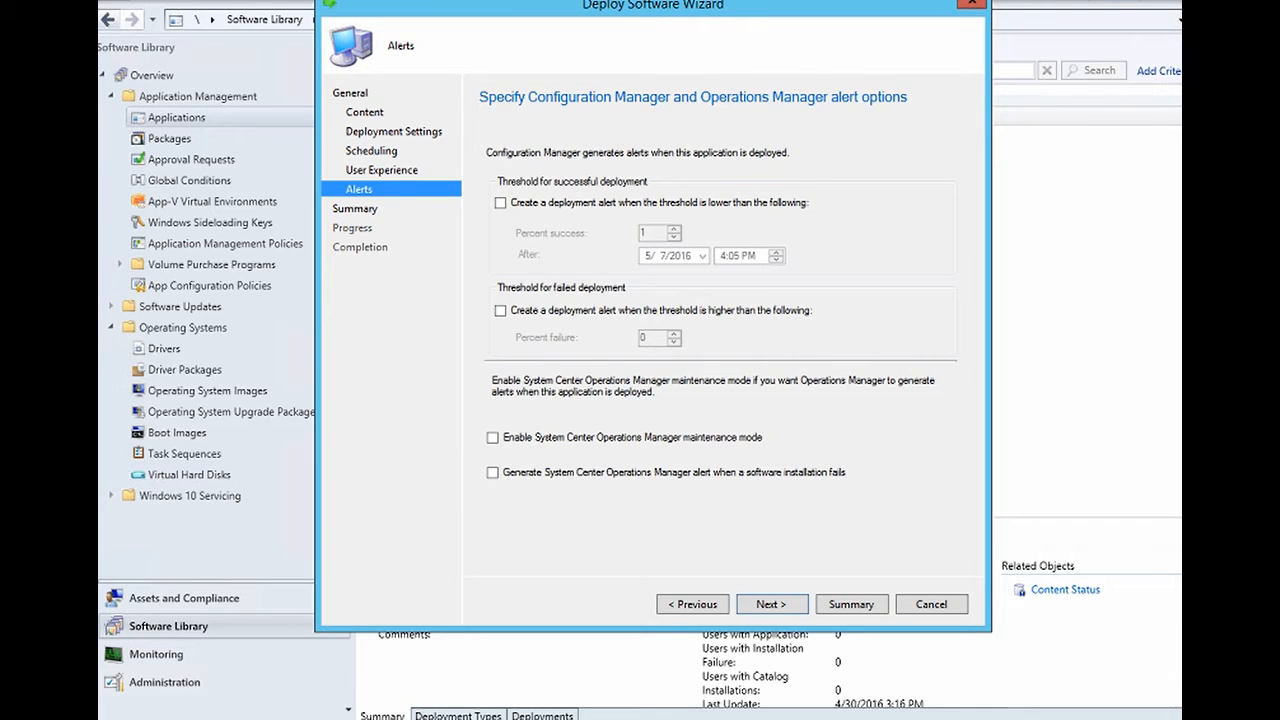
click(772, 604)
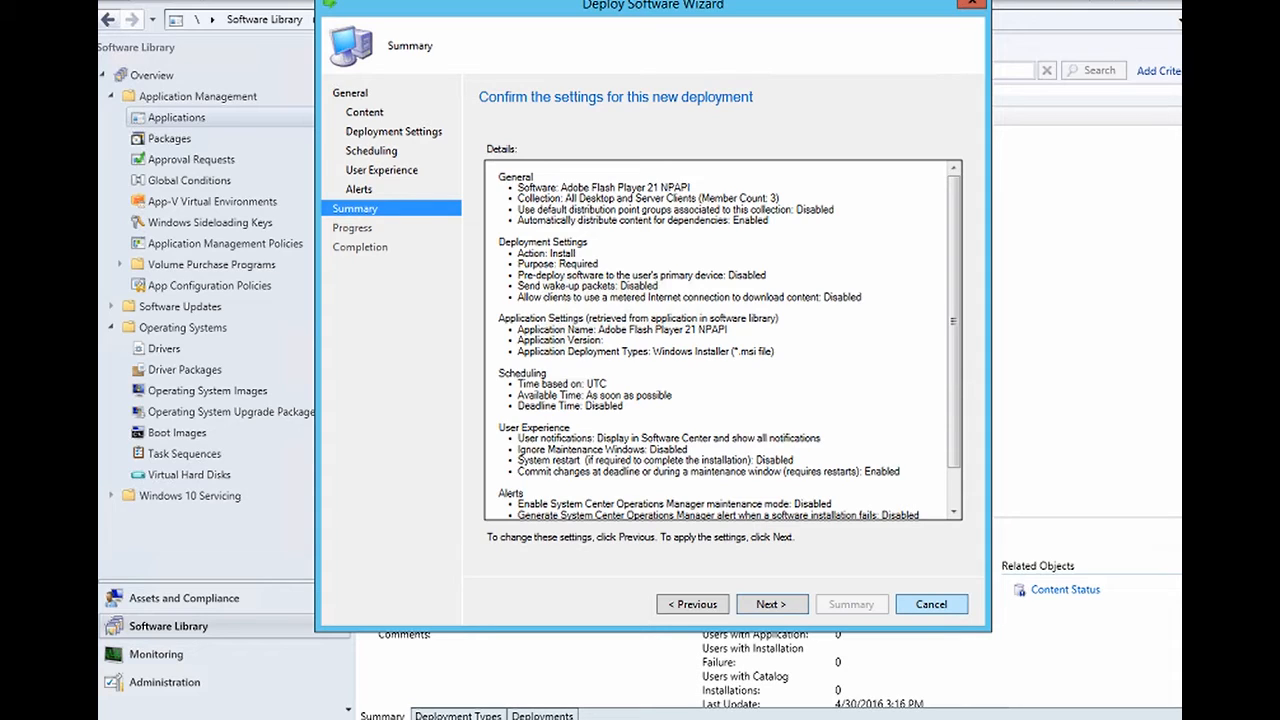
- Discard the deployment wizard and install Adobe Flash Player 21 NPAPI through remote Software Center
click(971, 3)
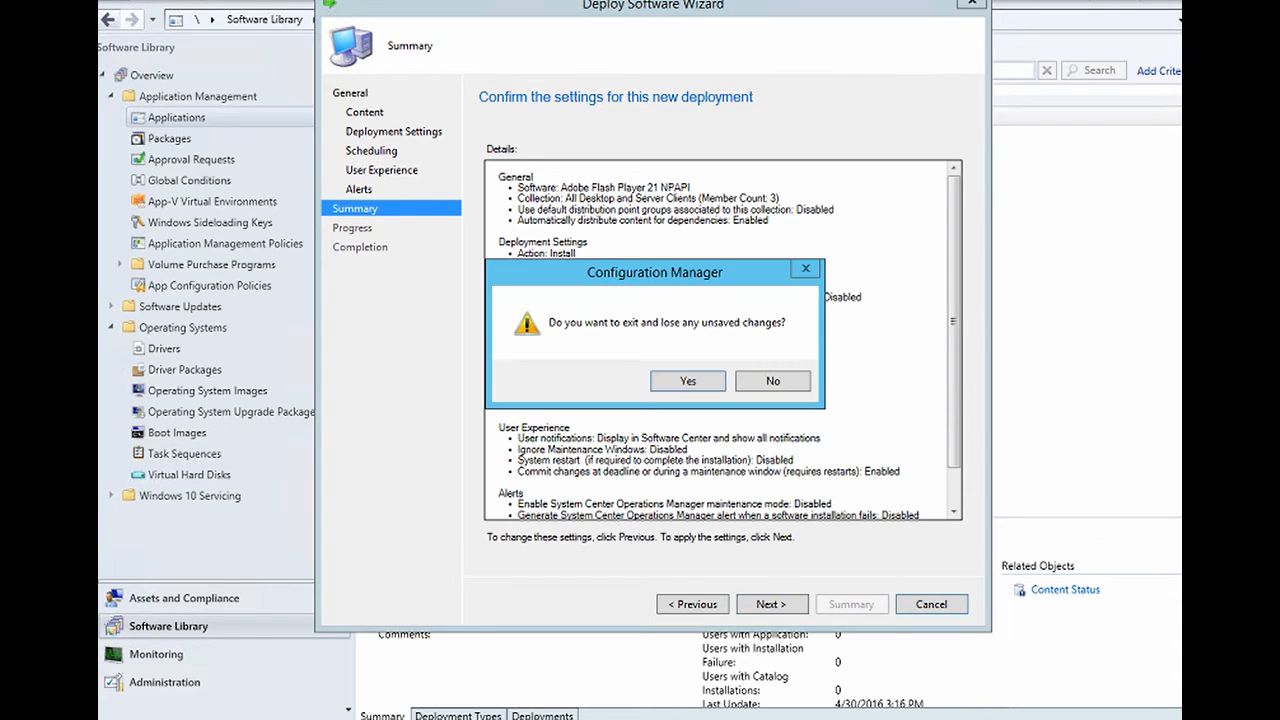
key(Return)
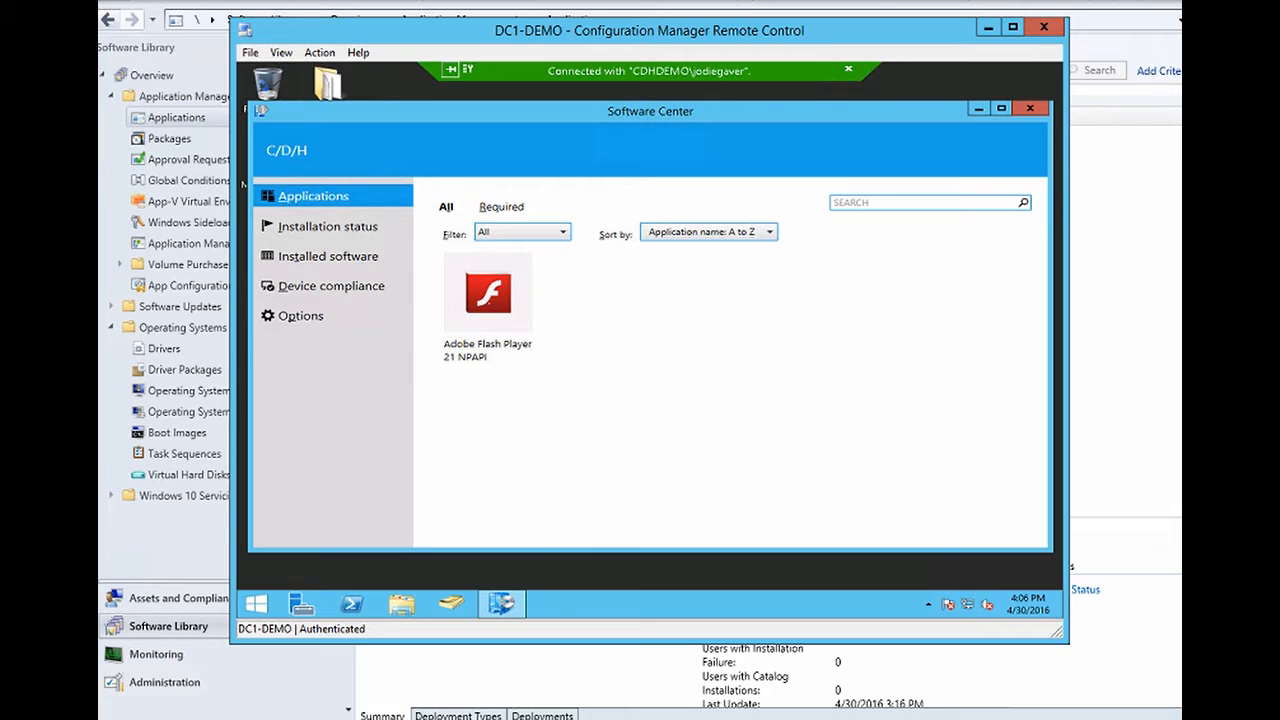
click(488, 300)
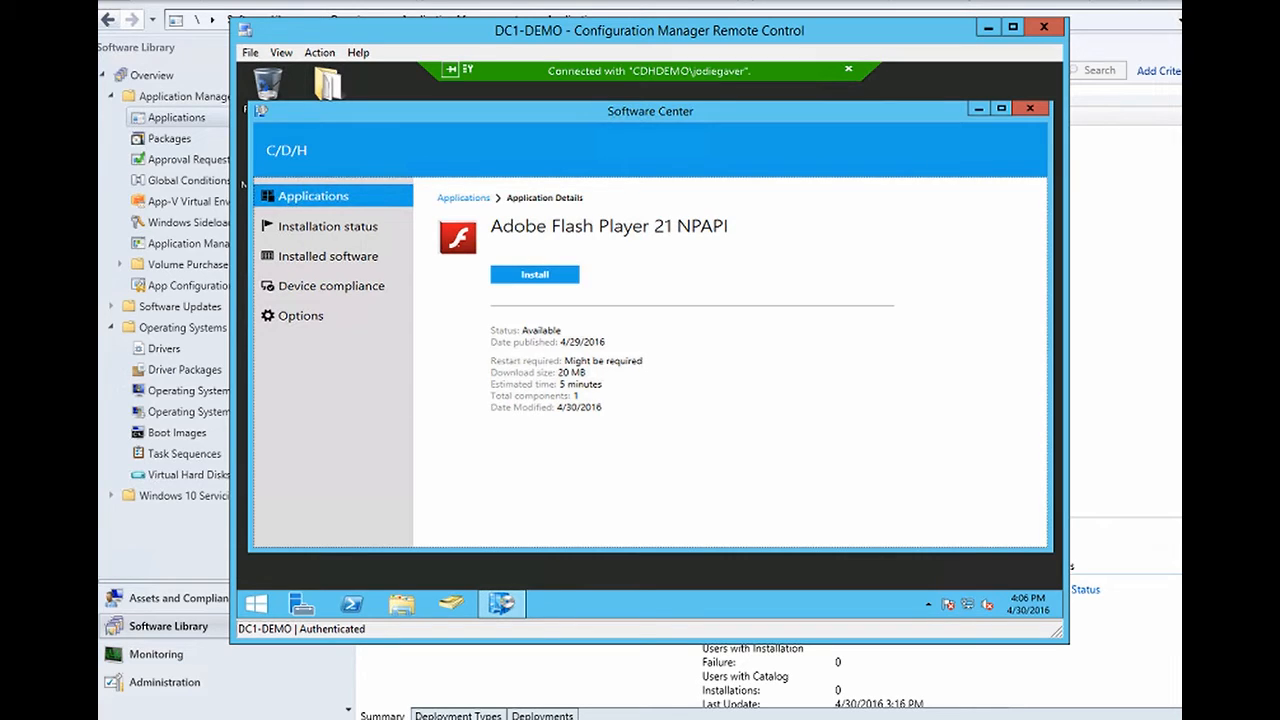
click(535, 275)
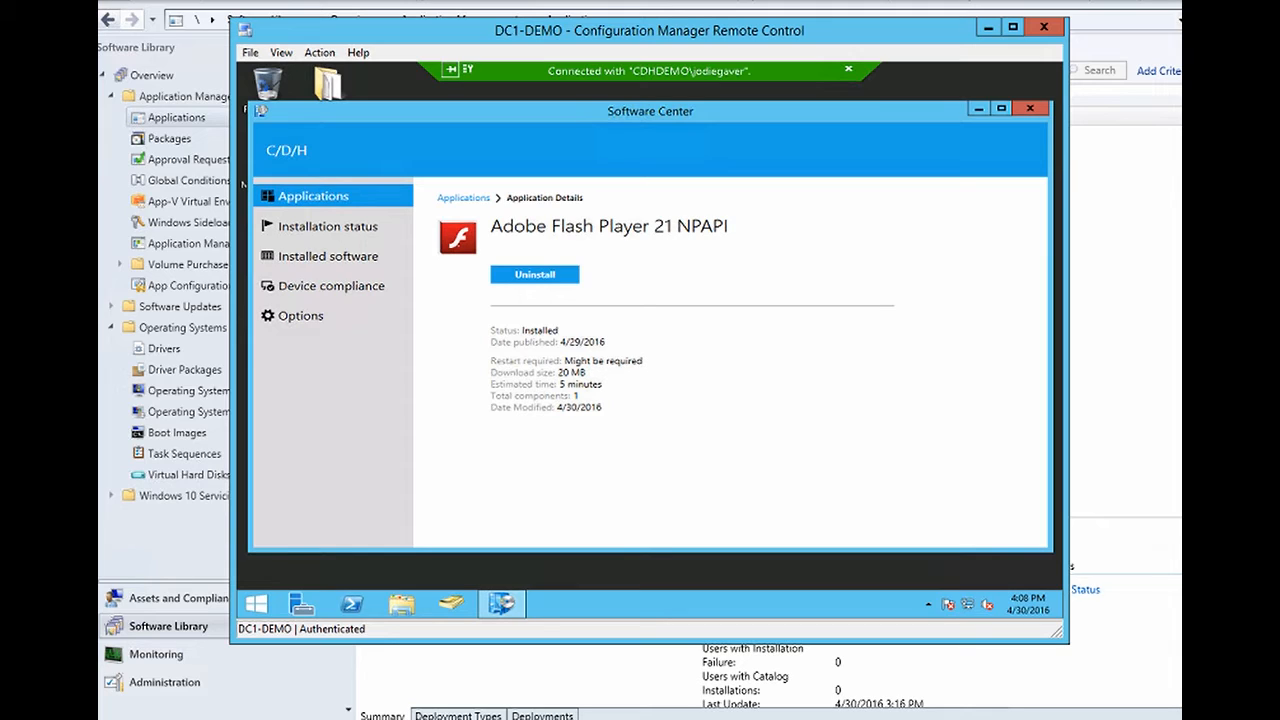
click(988, 27)
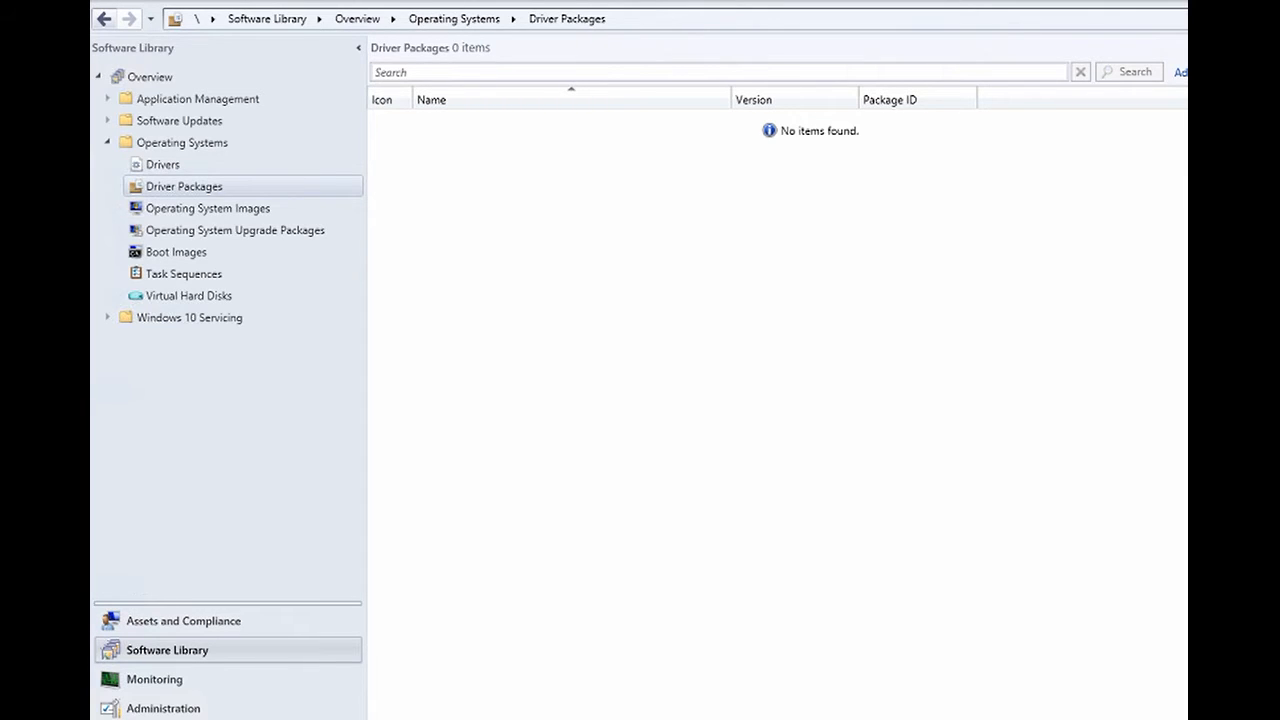
- Start an HP Client Driver Pack import for Windows 10 64-Bit with the HP EliteBook 745 G2 Notebook PC selected
right_click(167, 187)
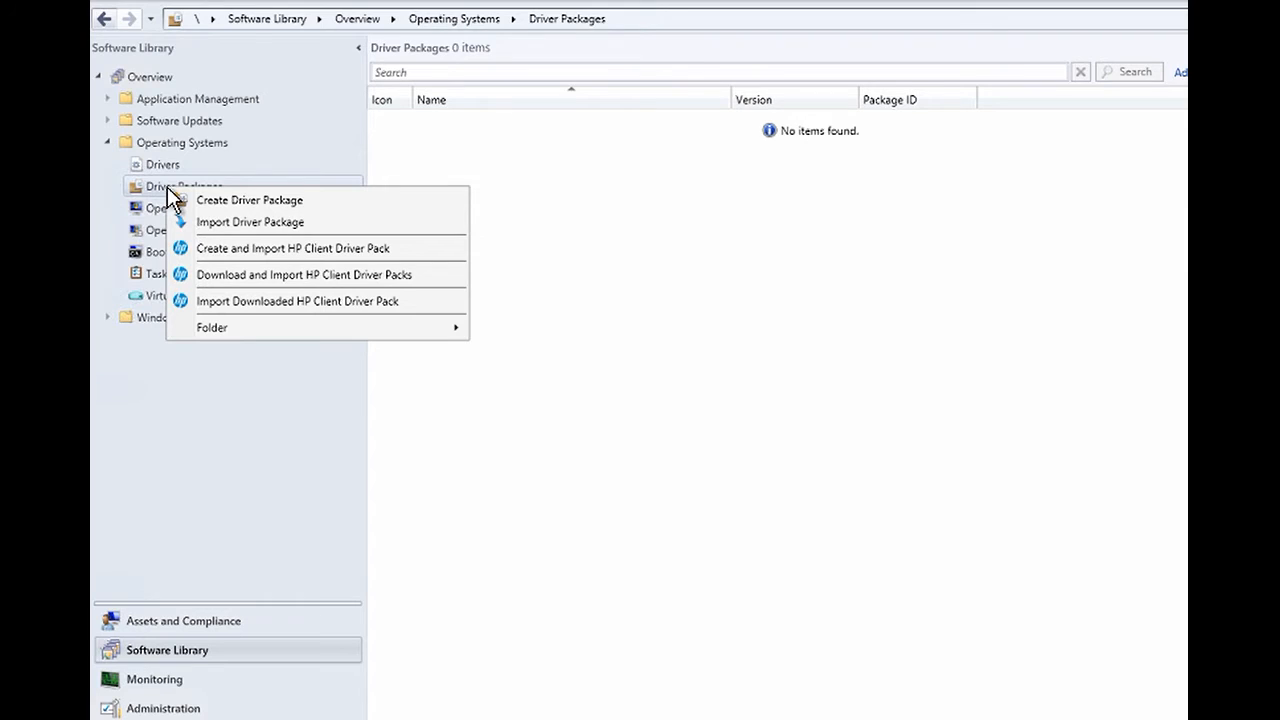
click(269, 253)
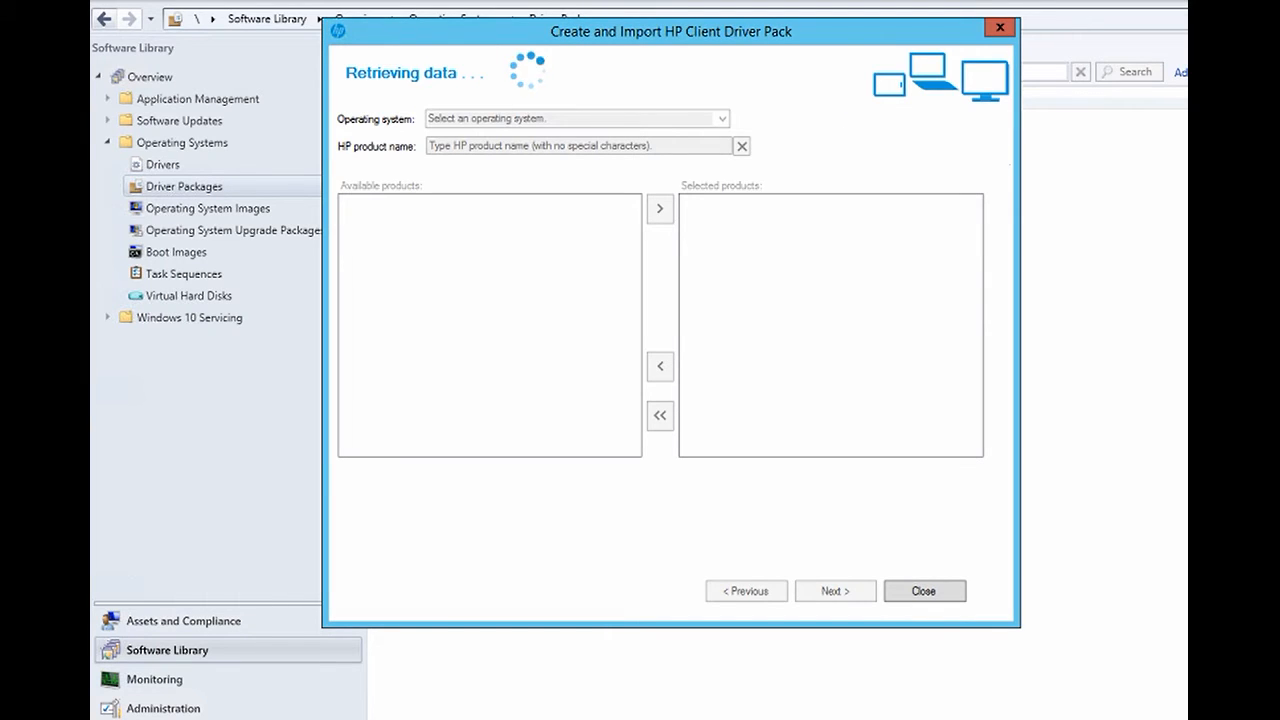
click(722, 118)
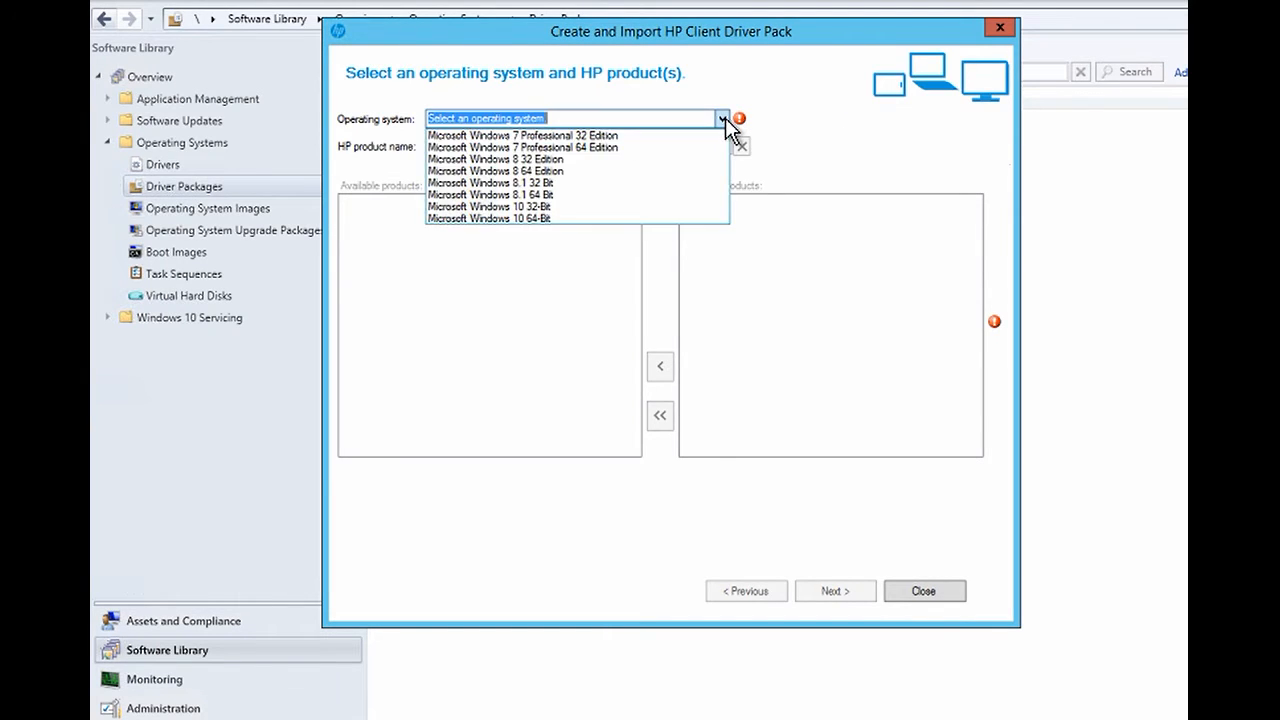
click(598, 217)
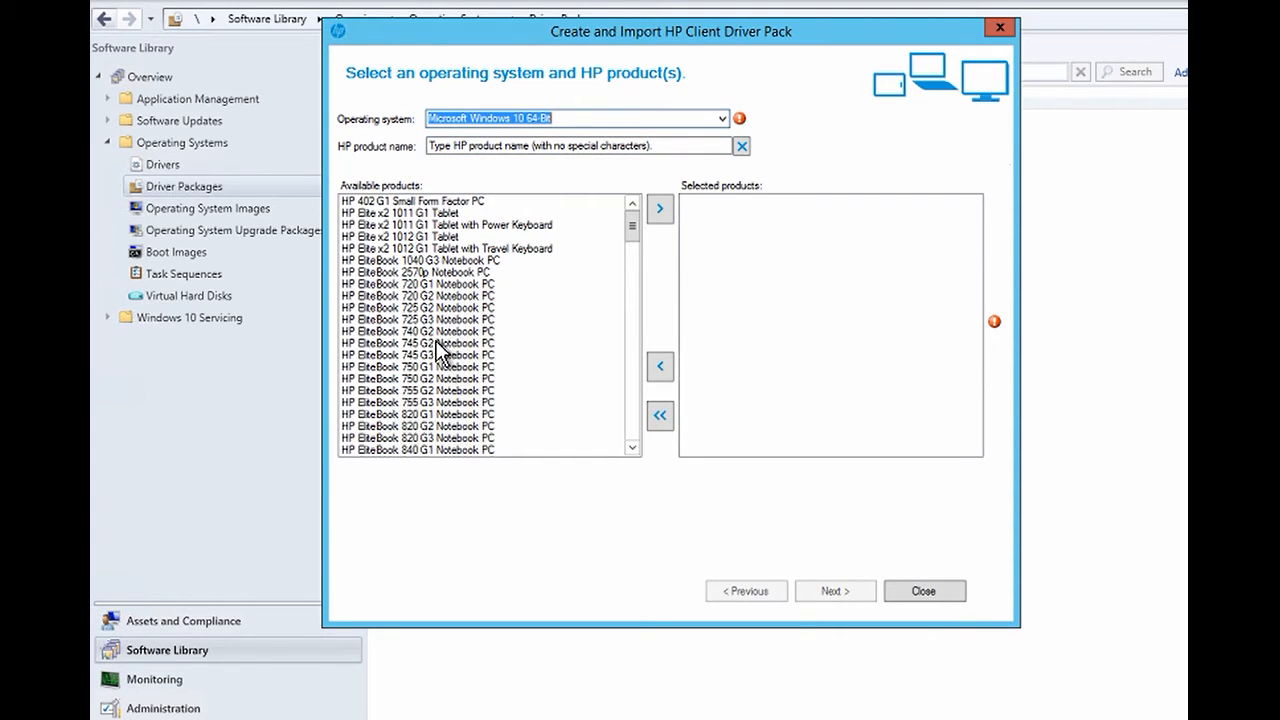
click(437, 343)
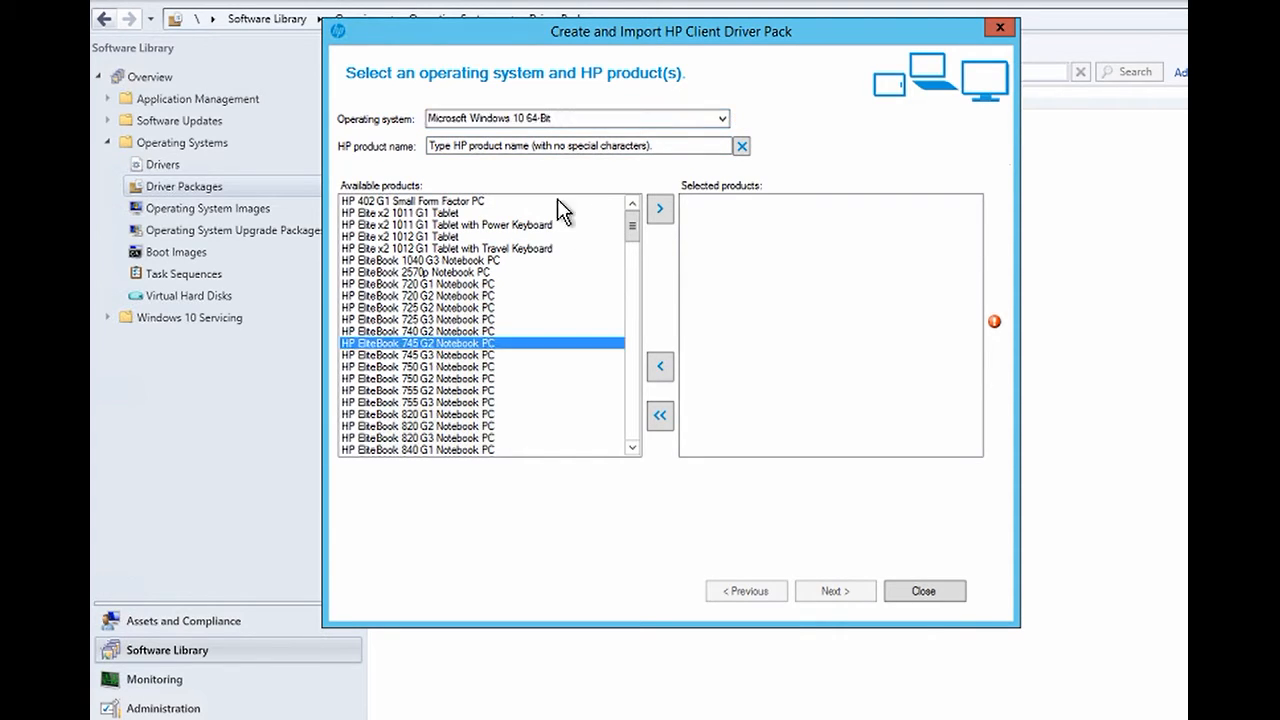
click(662, 213)
click(838, 588)
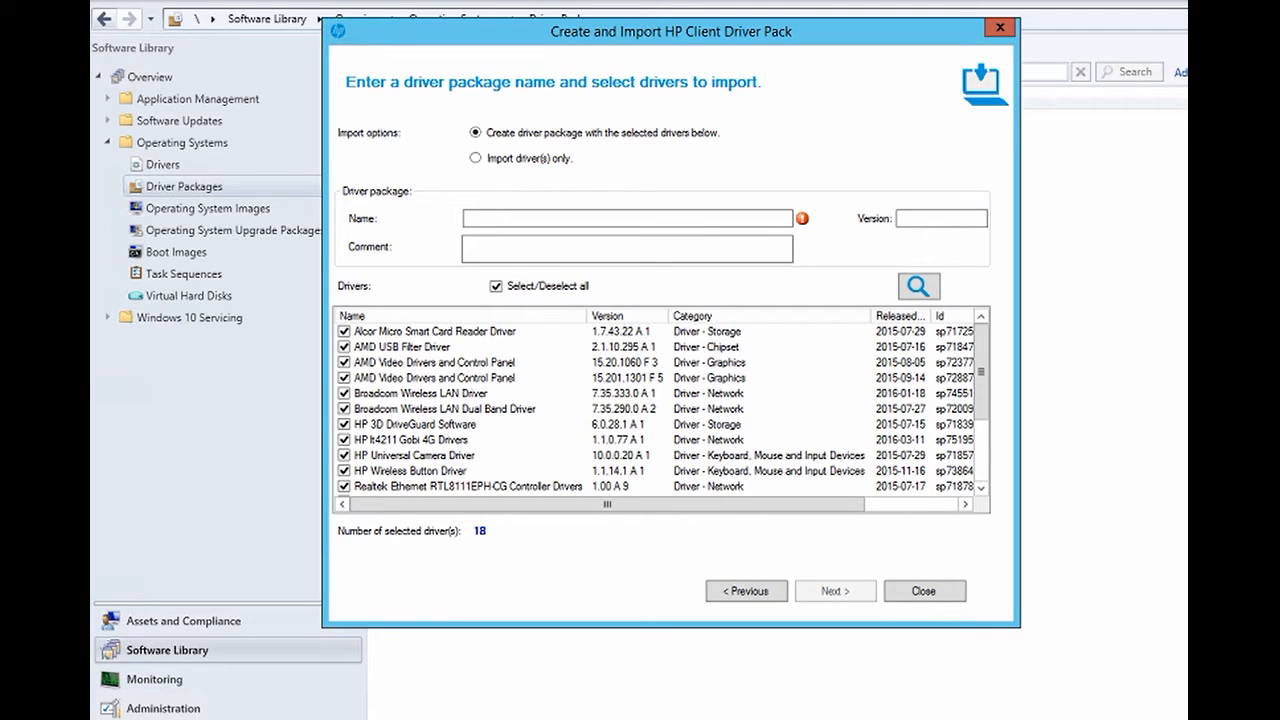
- Name the driver pack 'HP demp'
click(516, 214)
text(HP)
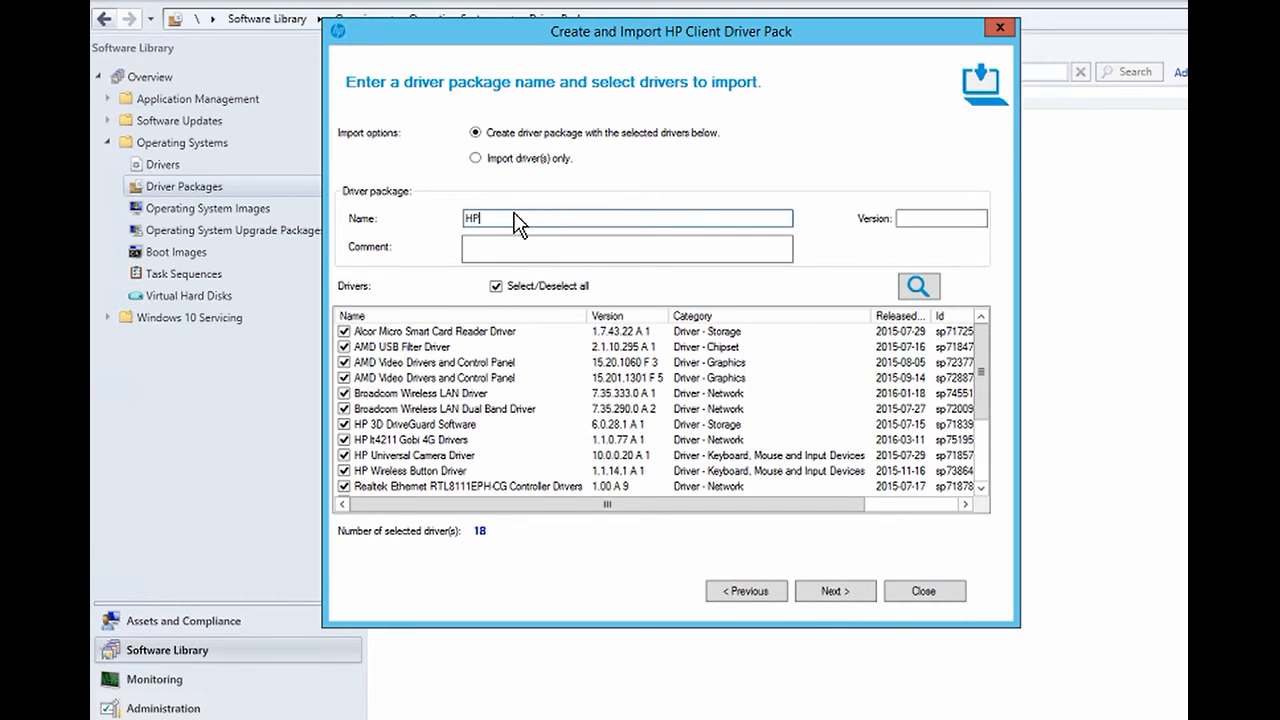
text( demp)
click(823, 591)
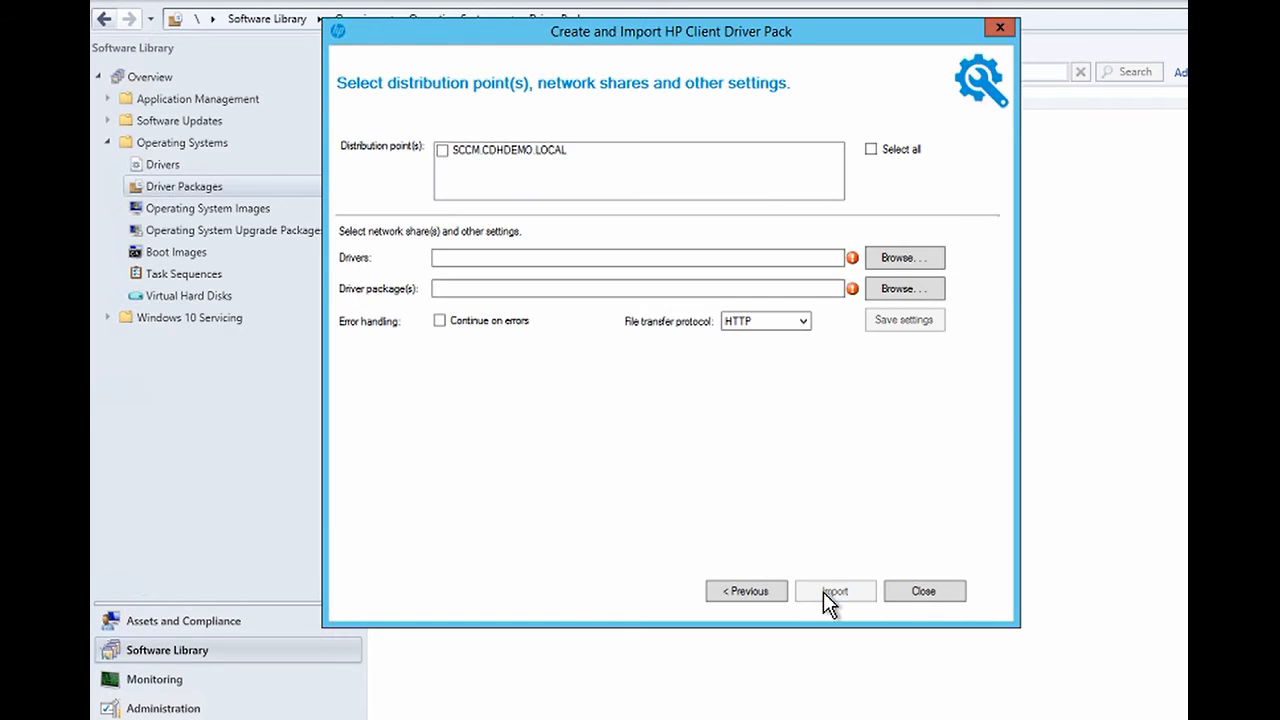
- Target distribution point SCCM.CDHDEMO.LOCAL, import the drivers, and acknowledge the success message
click(442, 150)
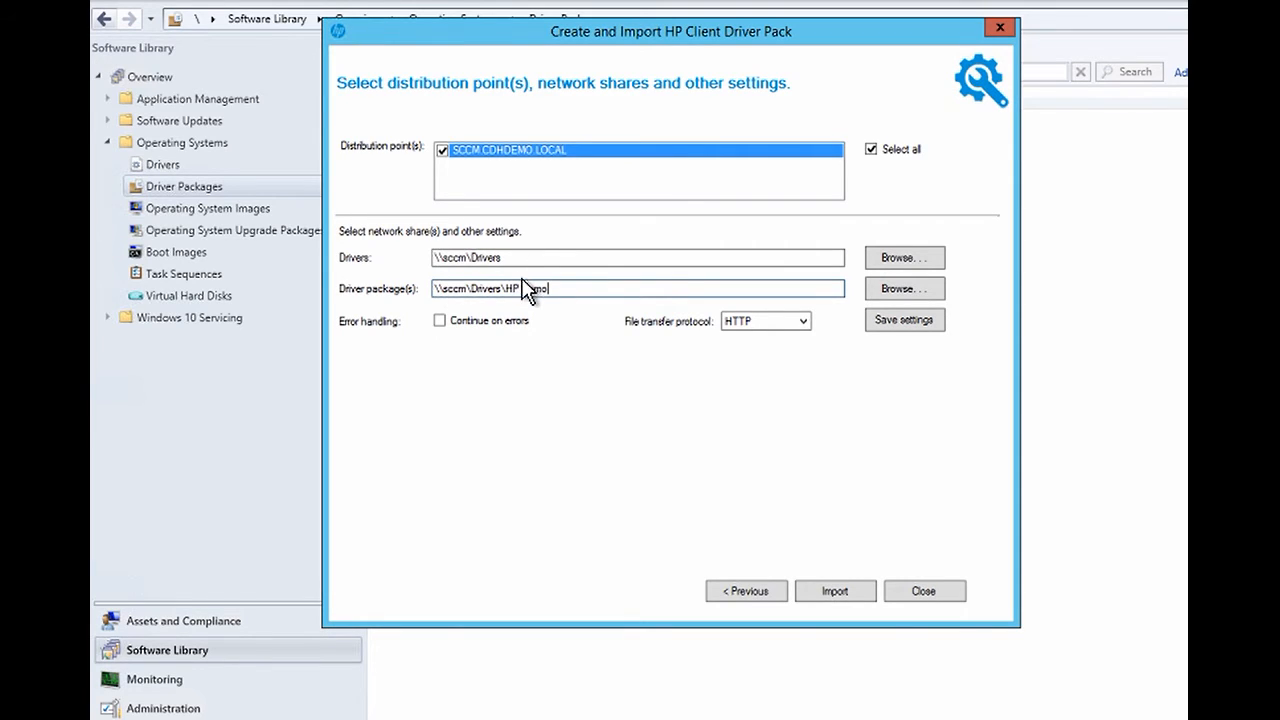
click(843, 589)
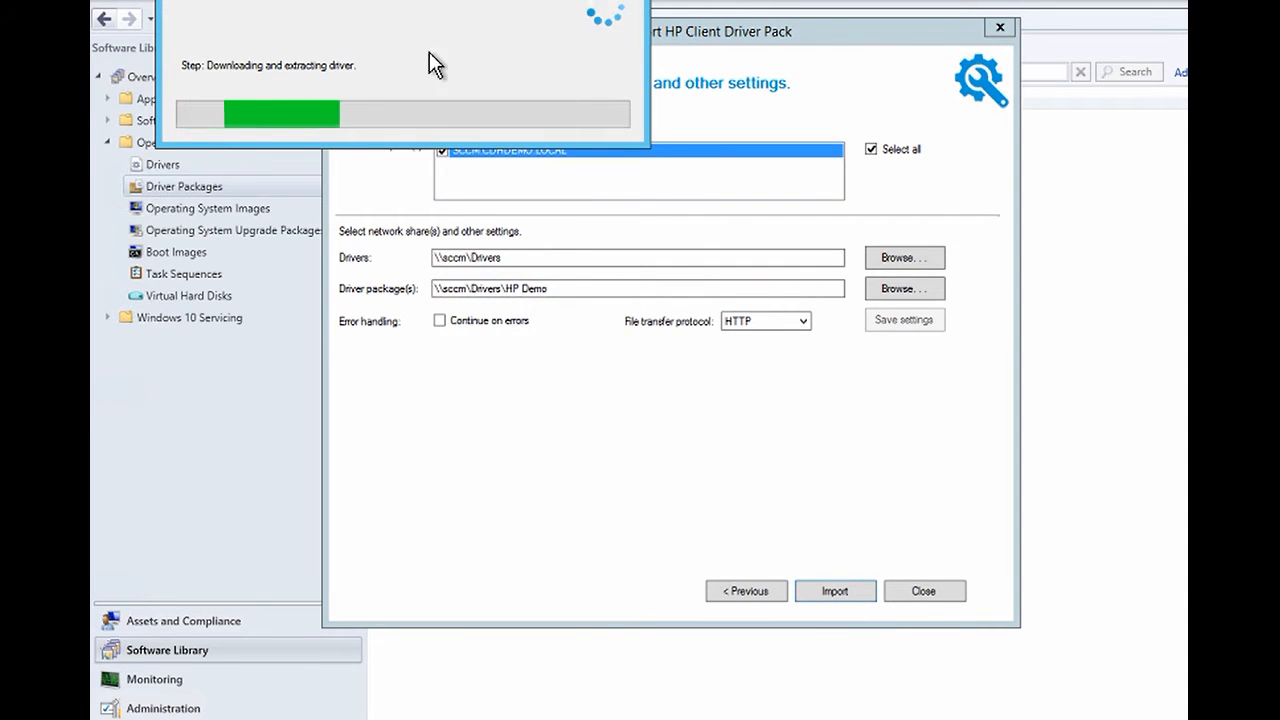
drag(435, 0, 418, 67)
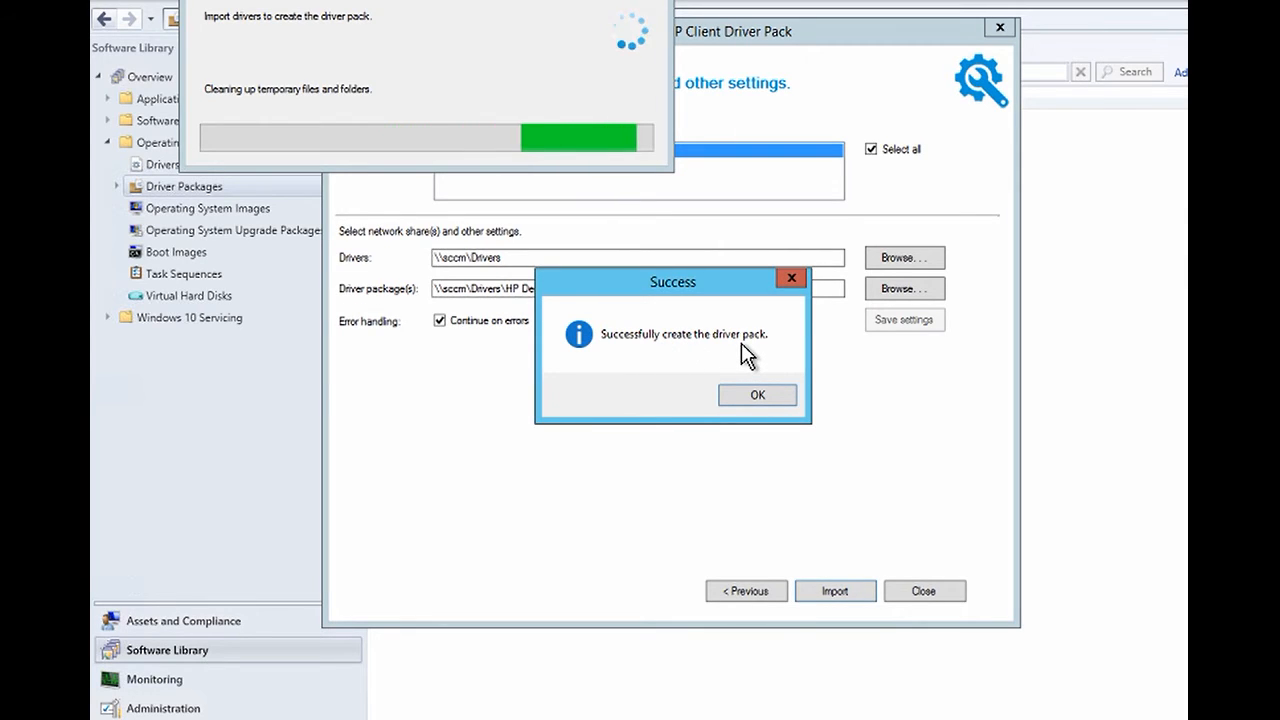
click(752, 396)
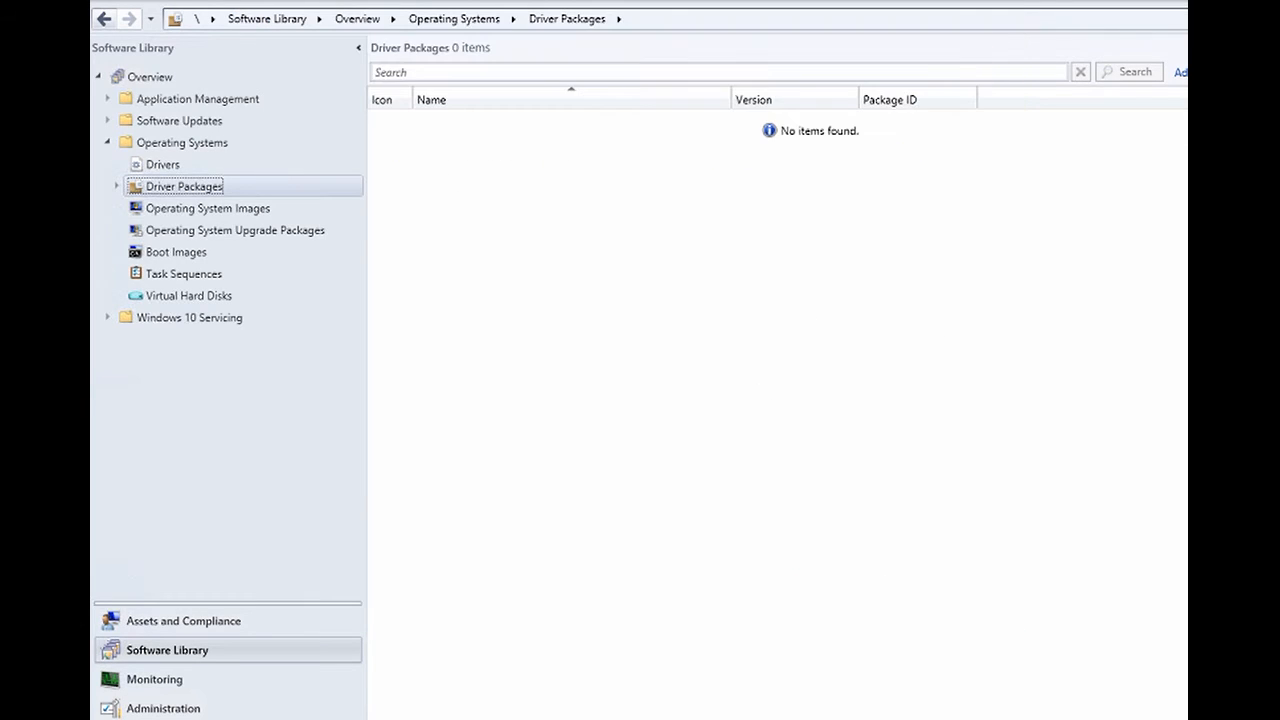
- Open the HP Client Driver Packages folder and select the HP demo package (CDH00016)
click(118, 186)
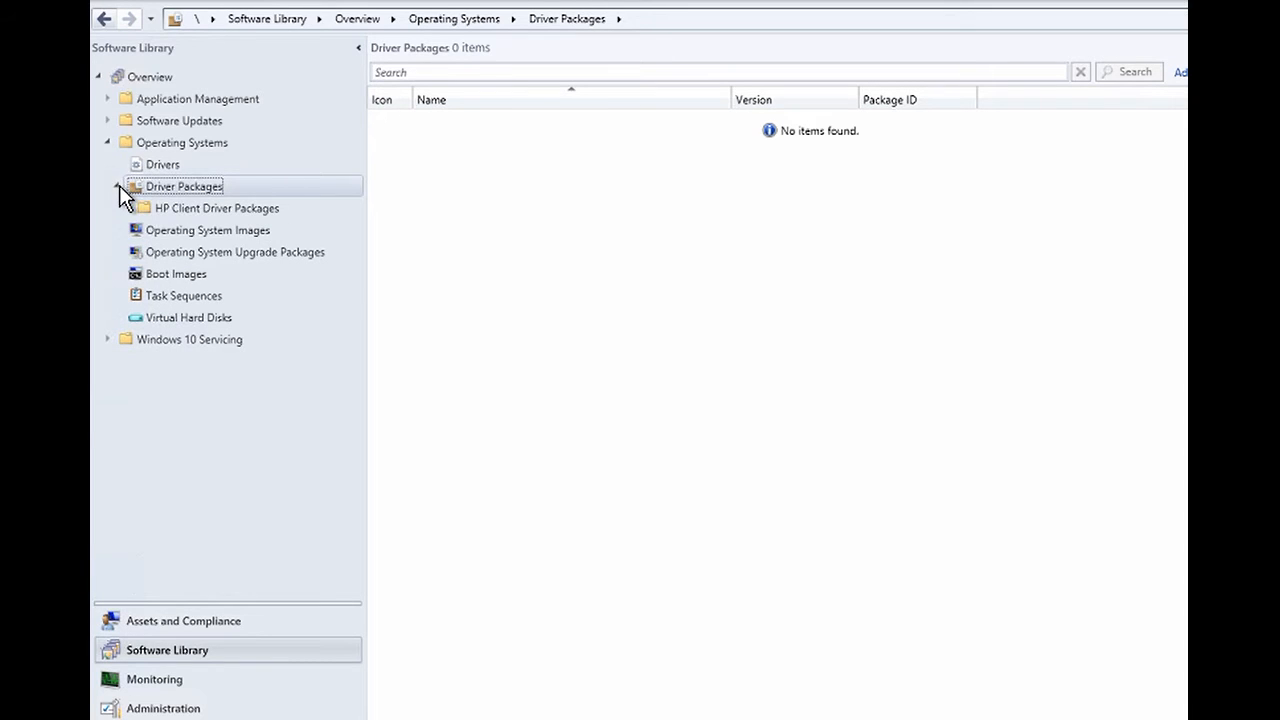
click(166, 208)
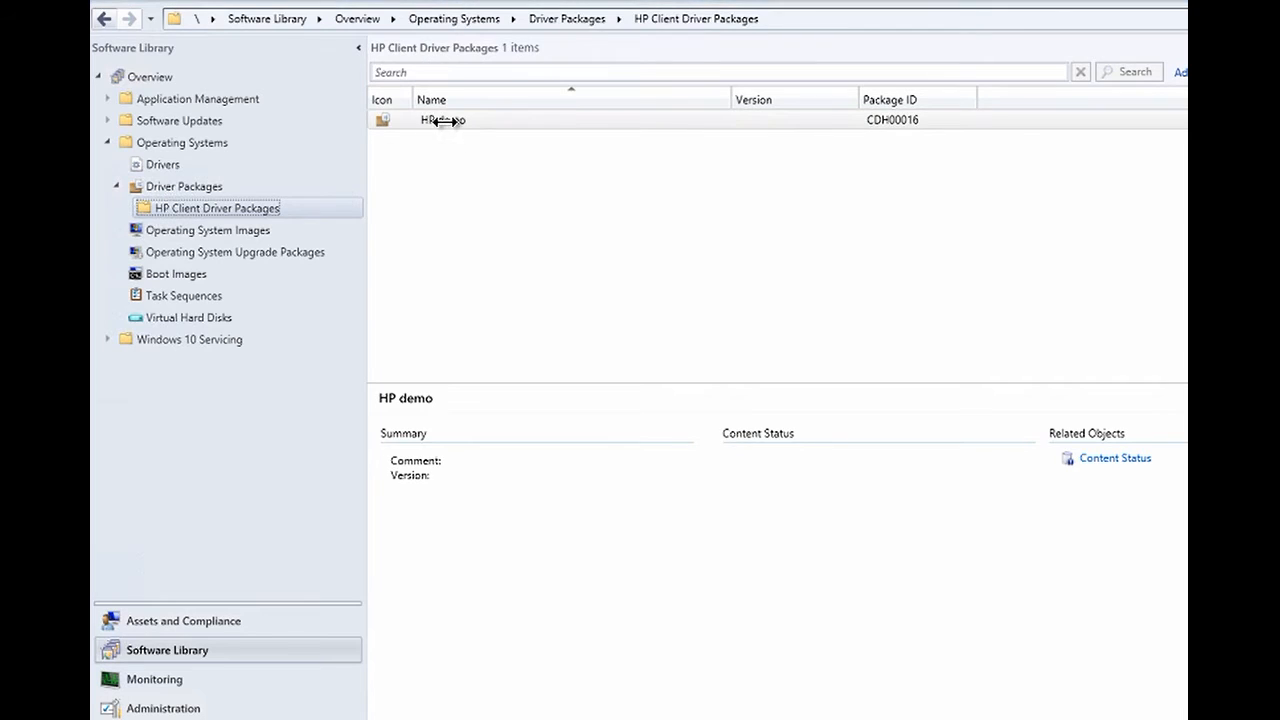
click(443, 120)
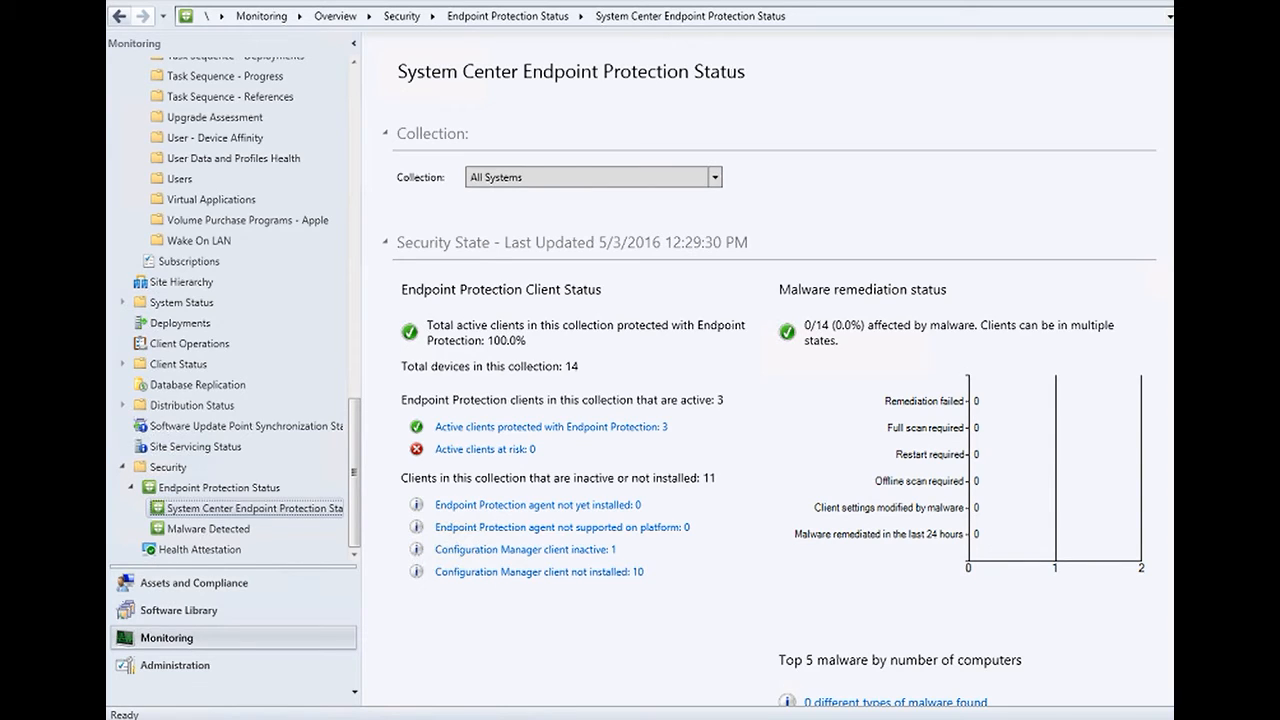
- In the Software Library's Automatic Deployment Rules, show the Endpoint rule's details
click(179, 610)
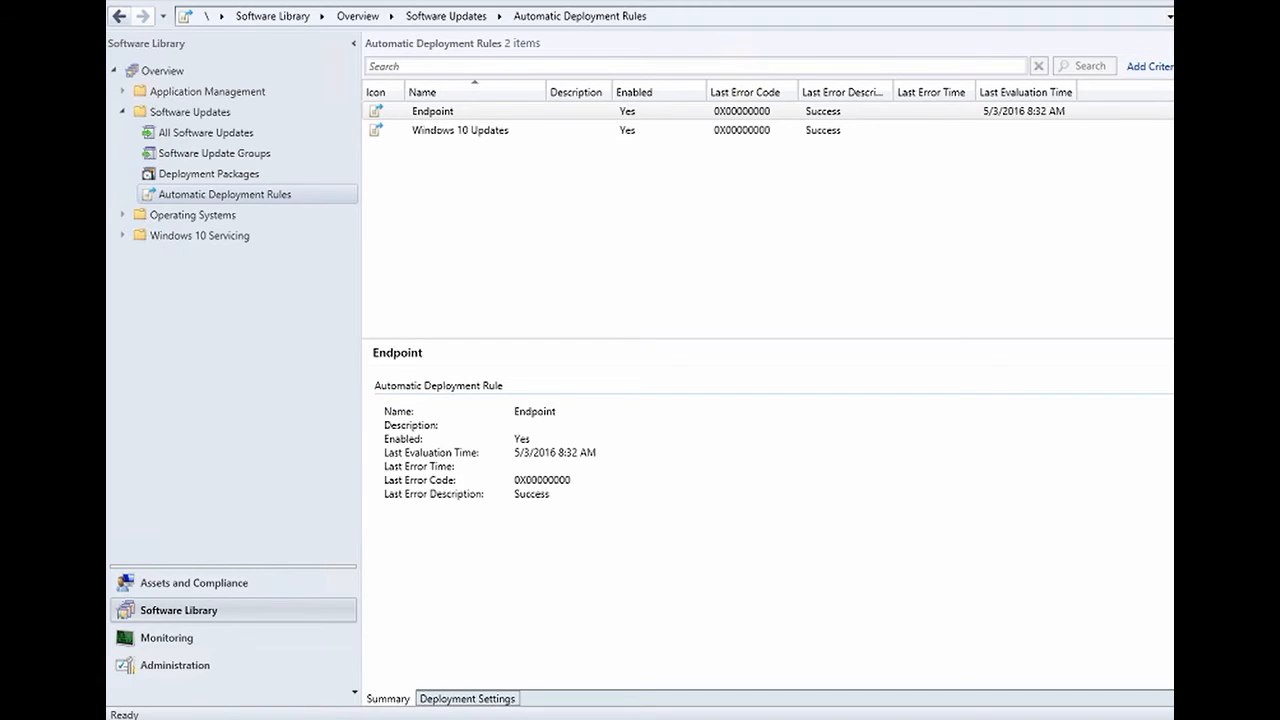
click(440, 111)
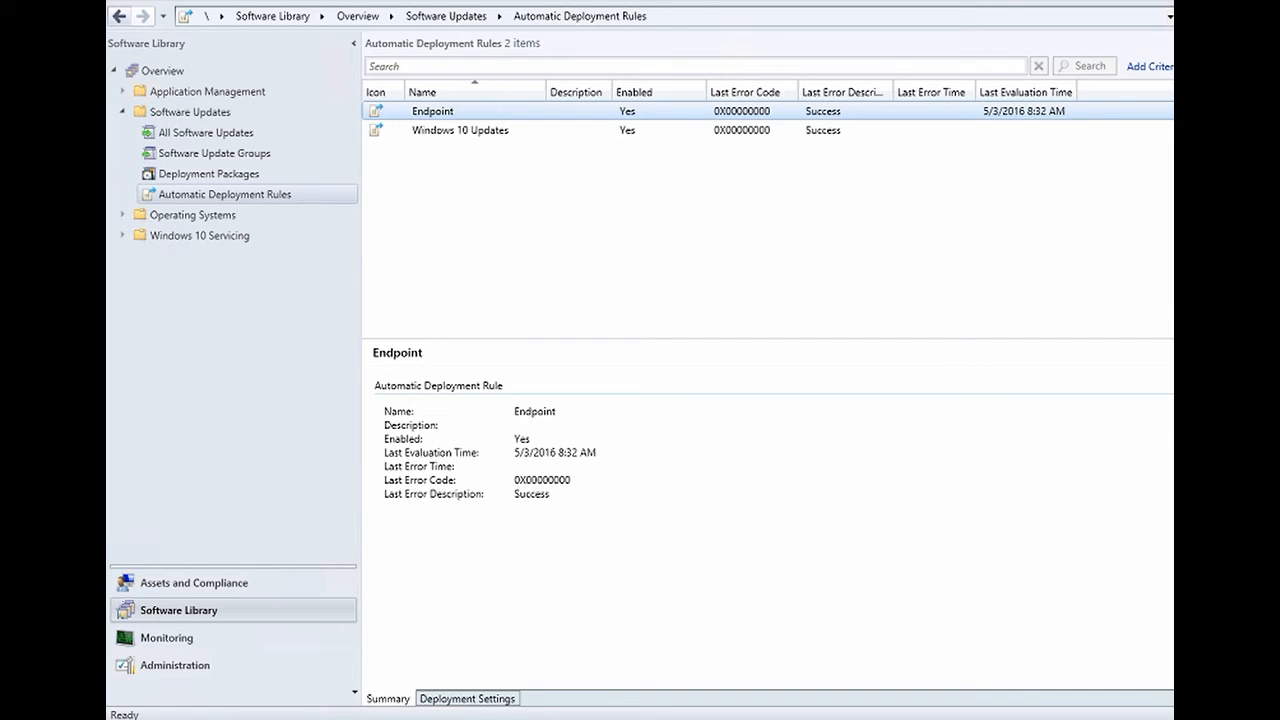
- Review the Endpoint Protection client's real-time protection and home pages, then return to Endpoint Protection Status
key(alt+Tab)
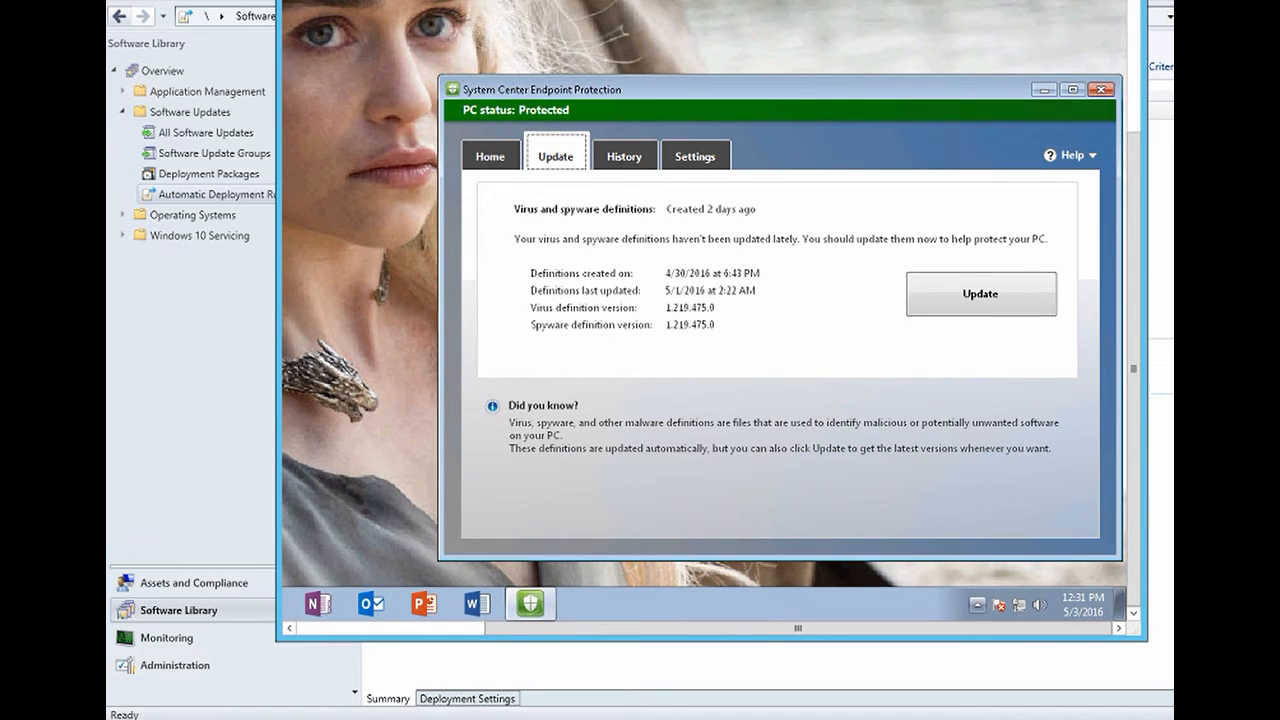
click(977, 605)
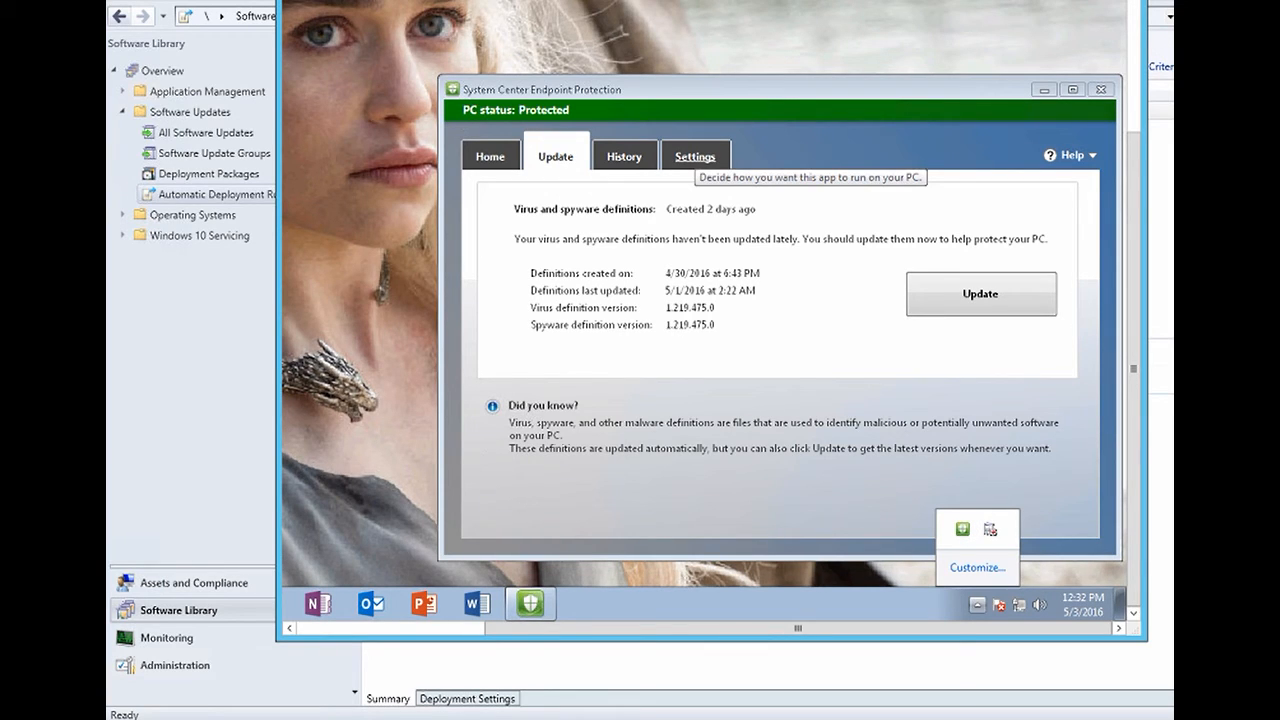
click(695, 157)
click(695, 157)
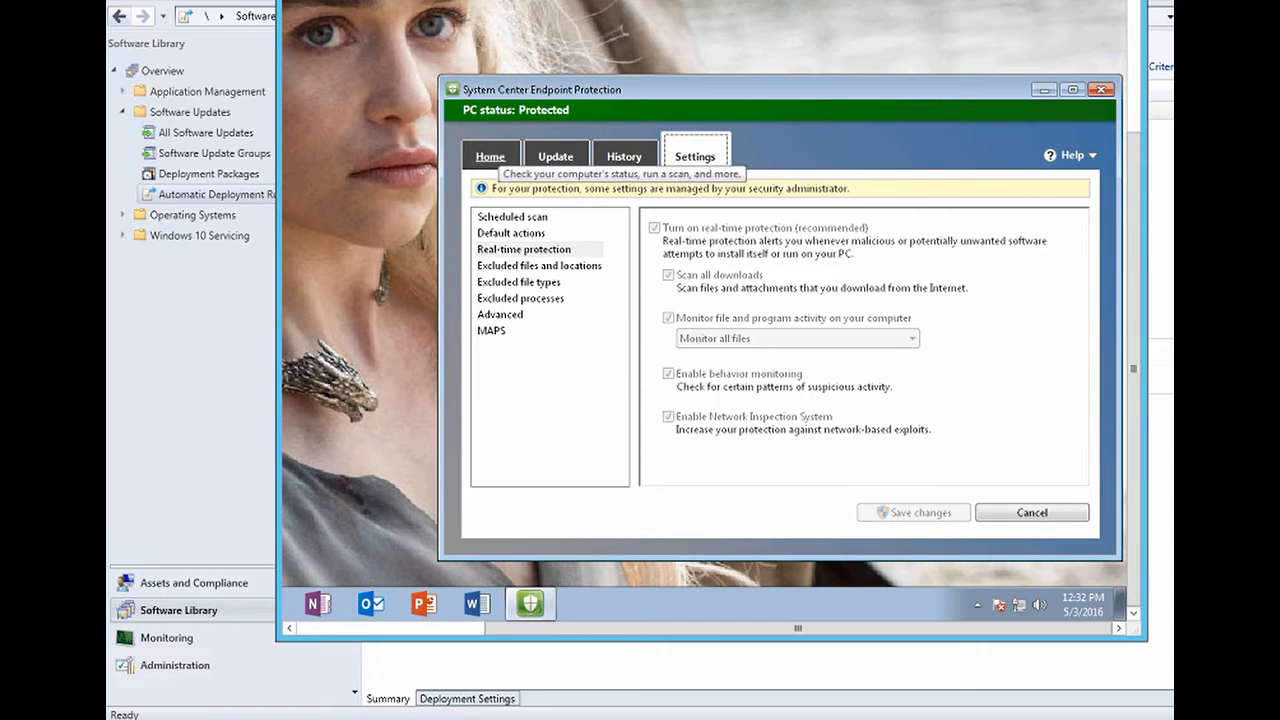
click(490, 156)
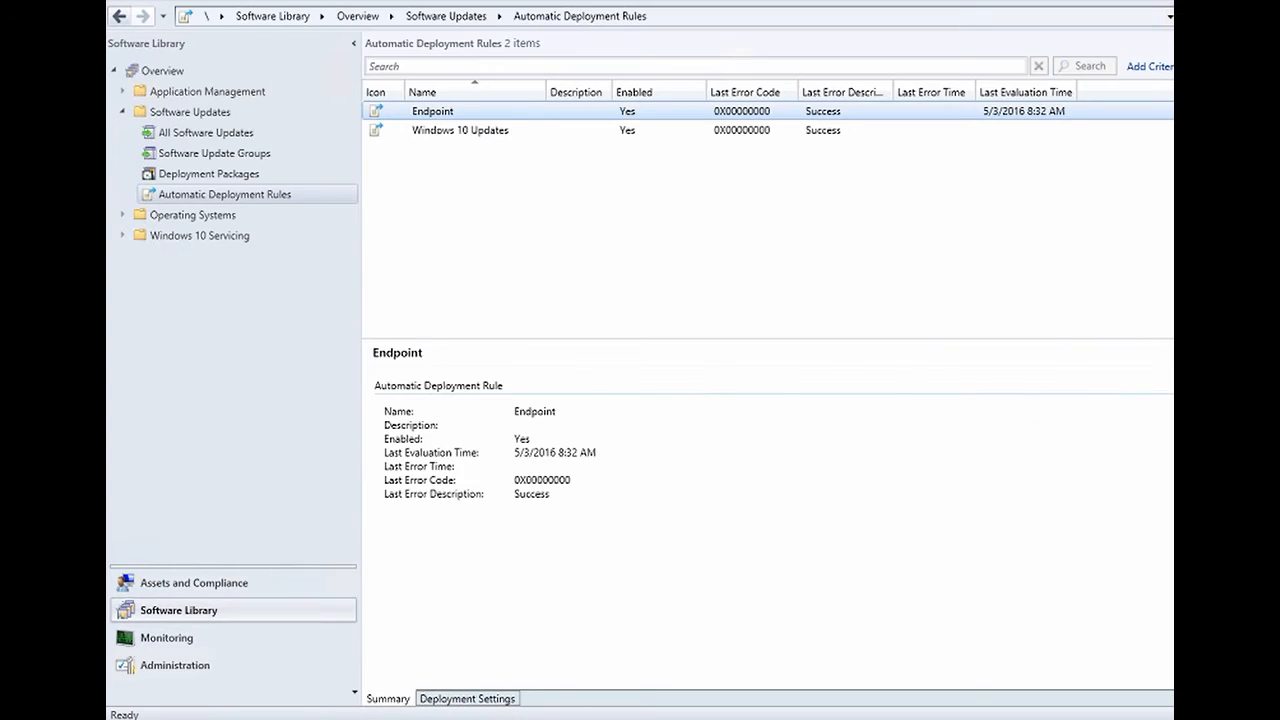
click(167, 638)
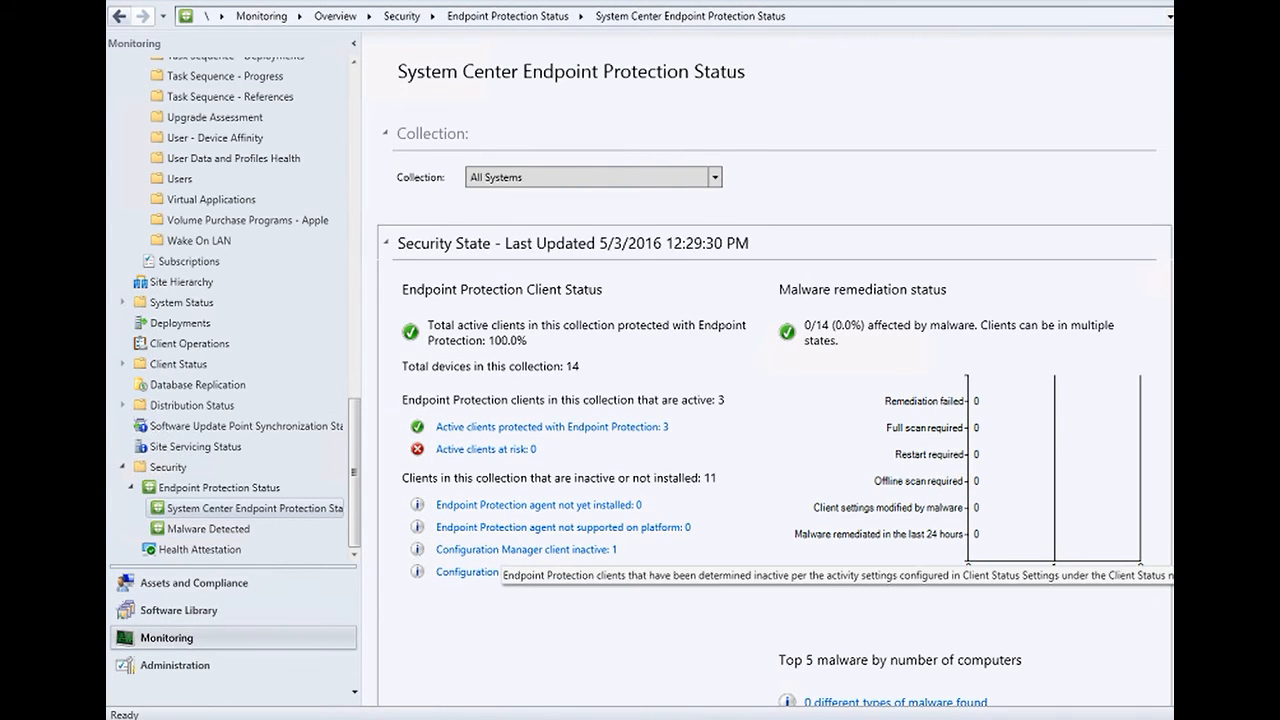
- Check the collection list and the empty Malware Detected node, then open Health Attestation
click(590, 177)
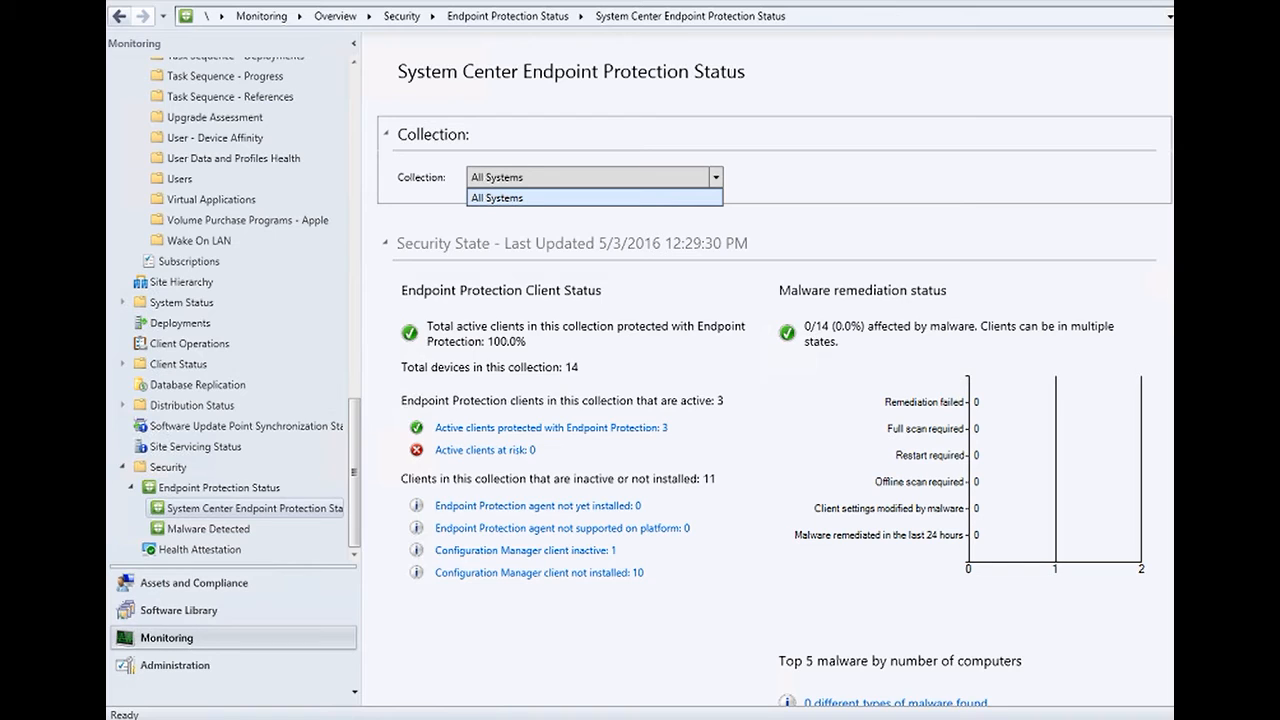
click(208, 529)
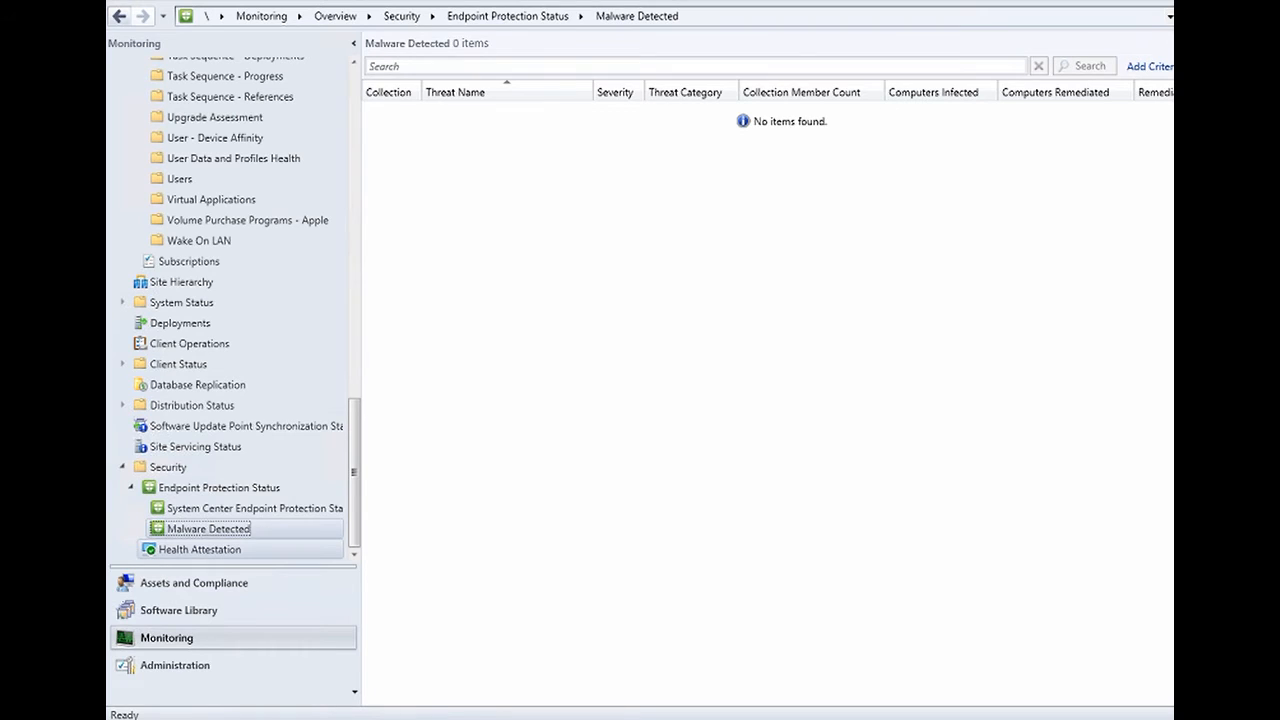
click(200, 549)
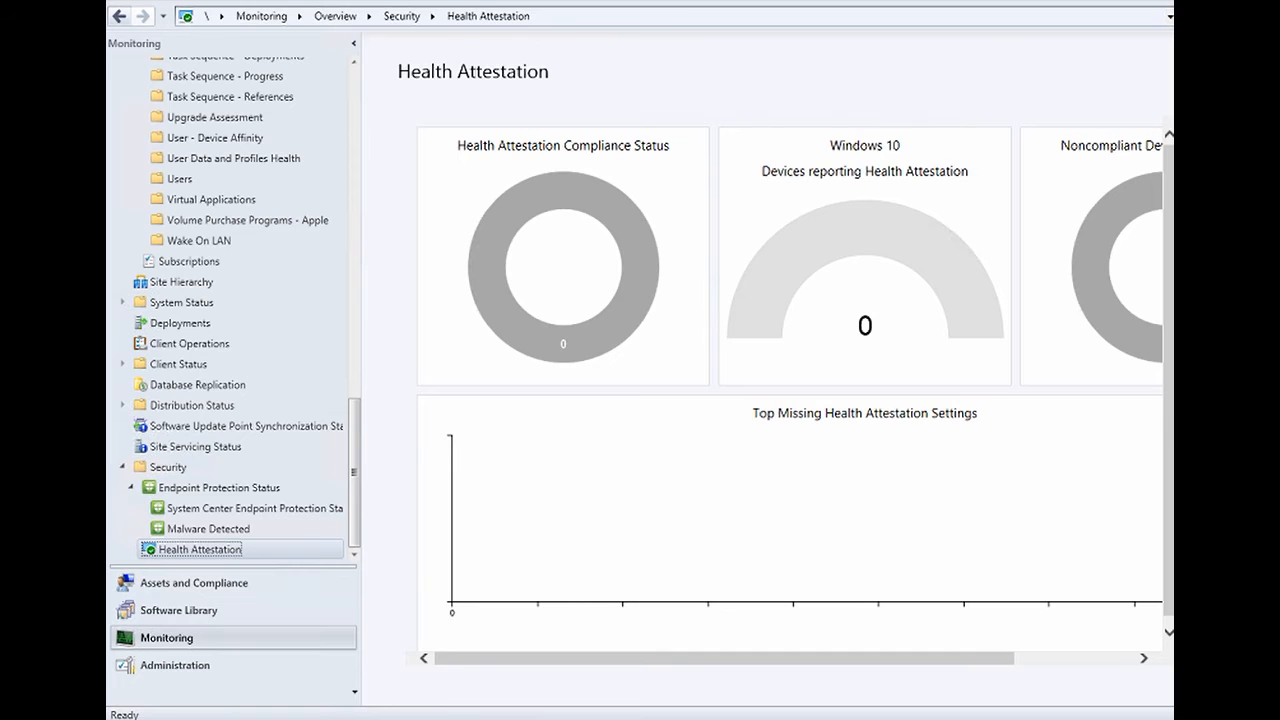
- Return to the Endpoint Protection Status dashboard
click(254, 508)
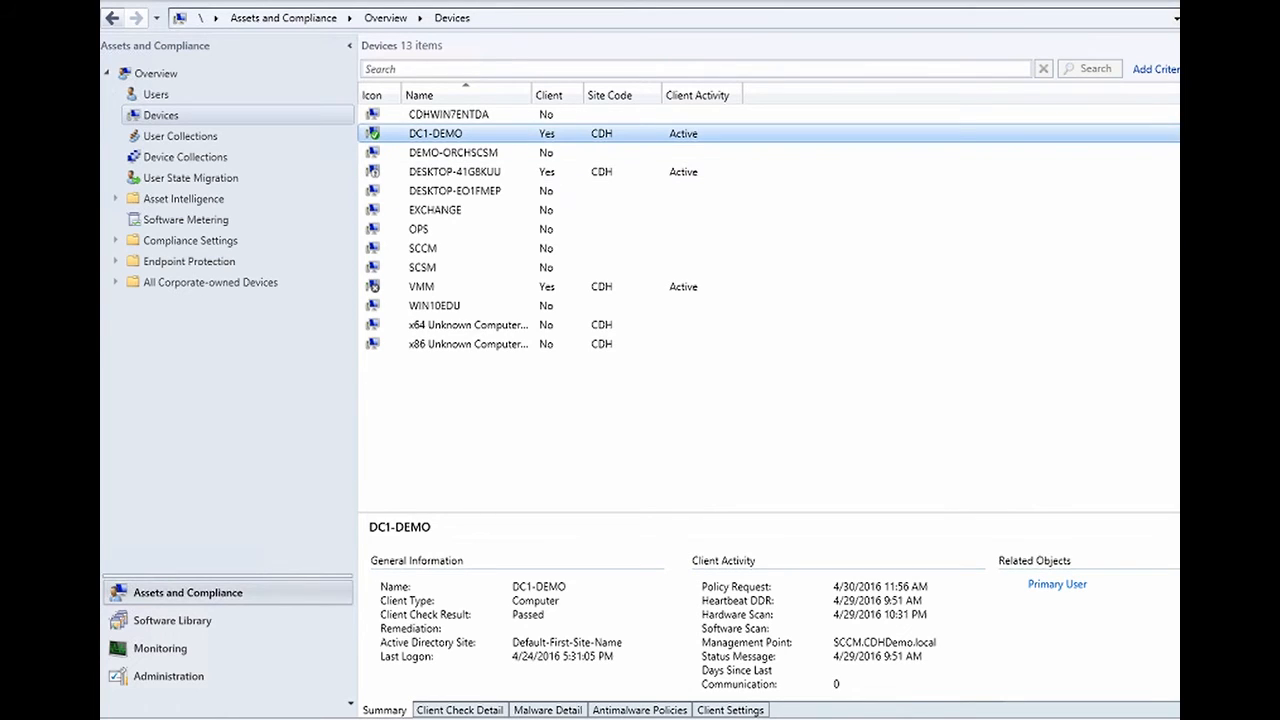
right_click(427, 132)
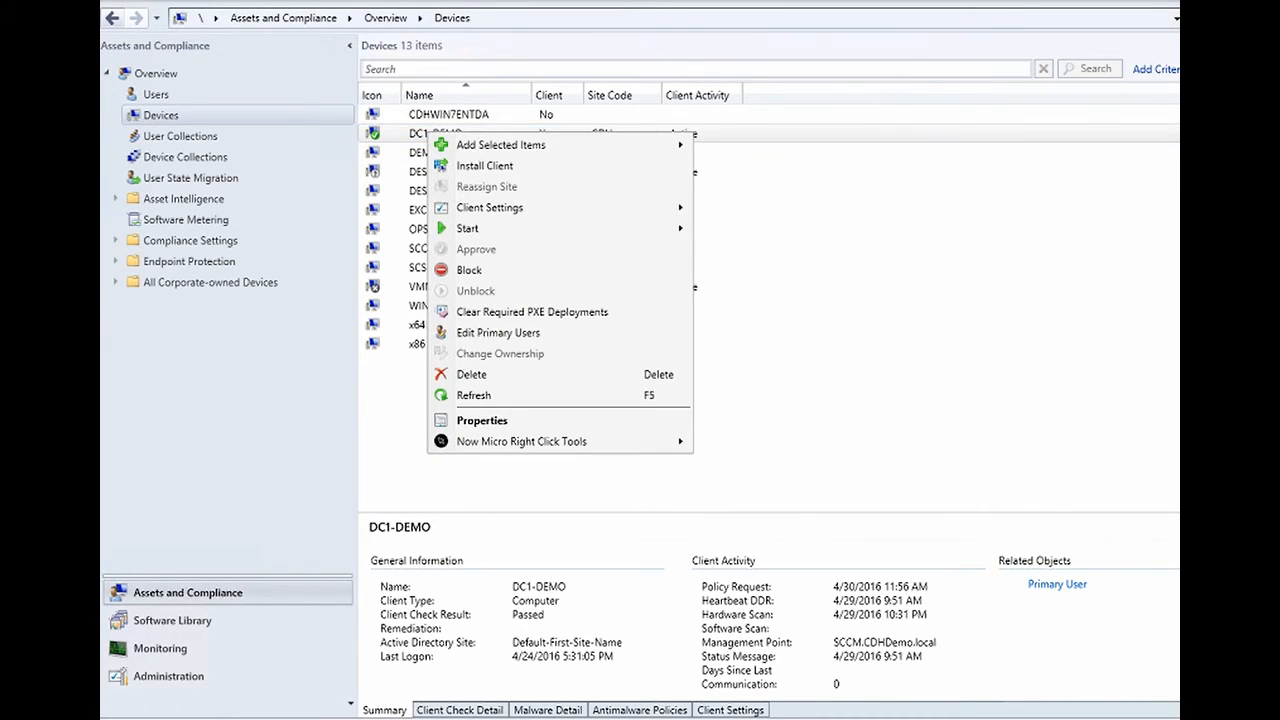
mouse_move(468, 229)
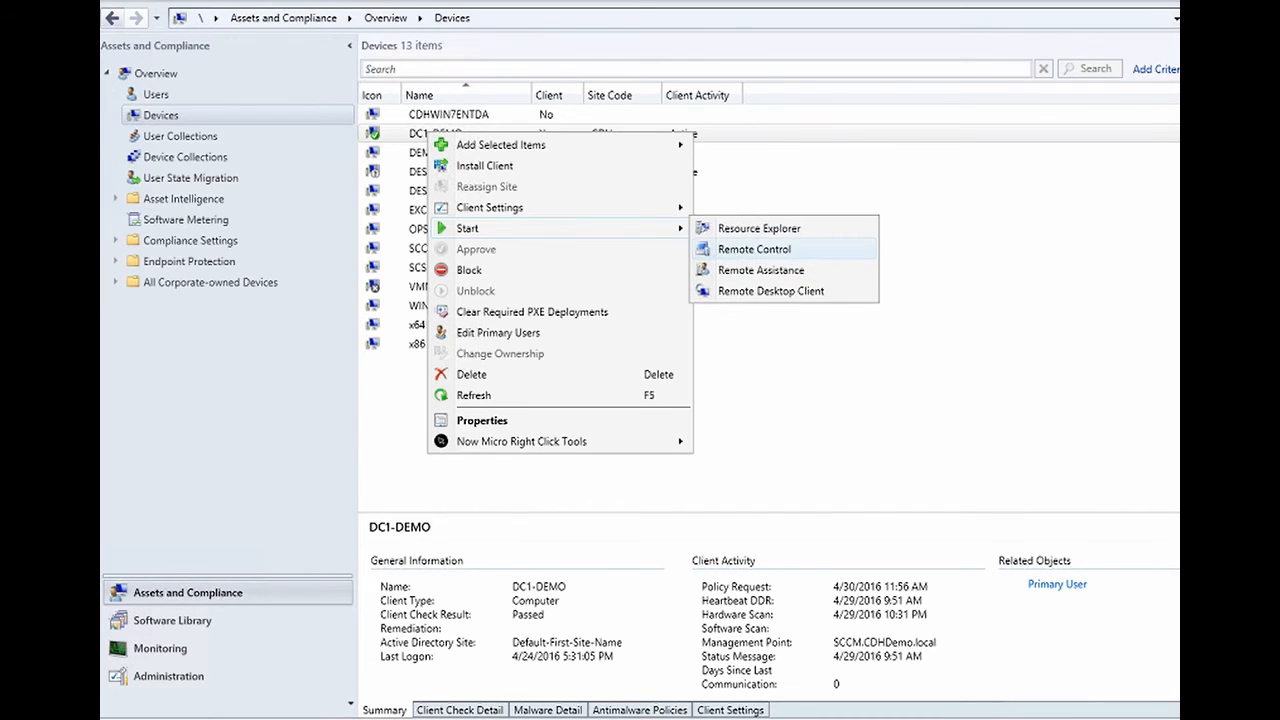
click(754, 249)
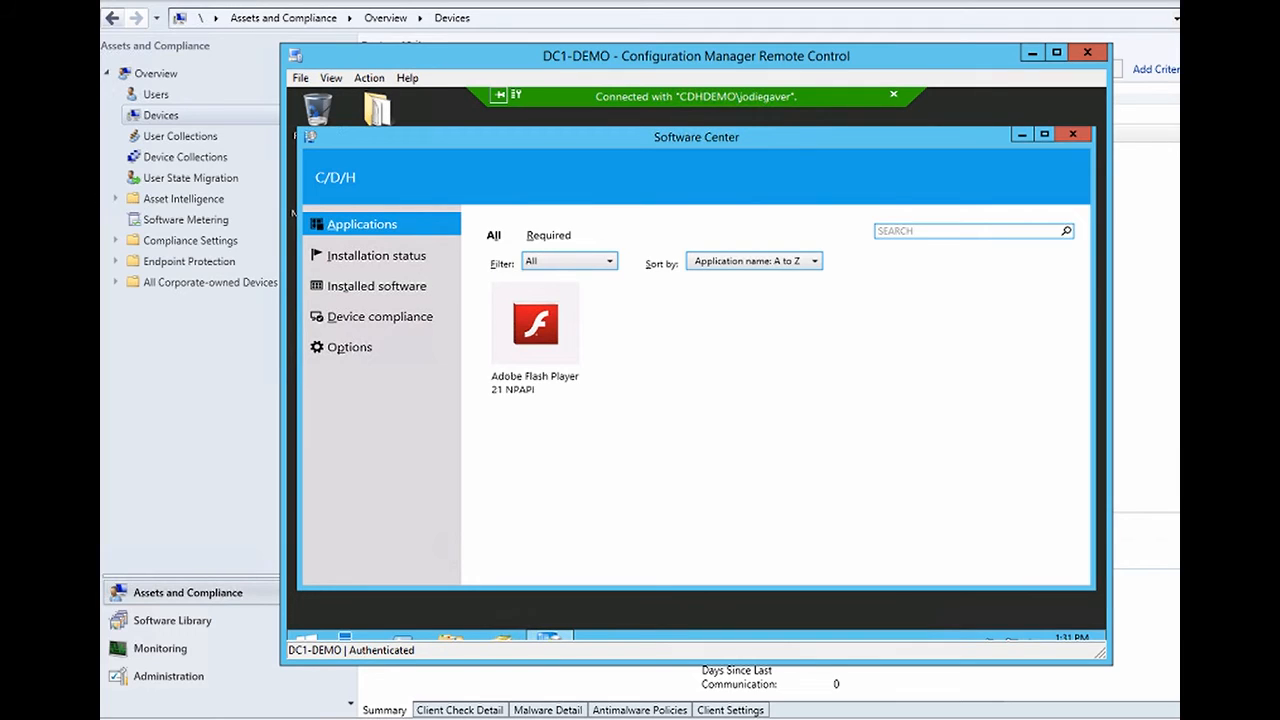
click(1087, 52)
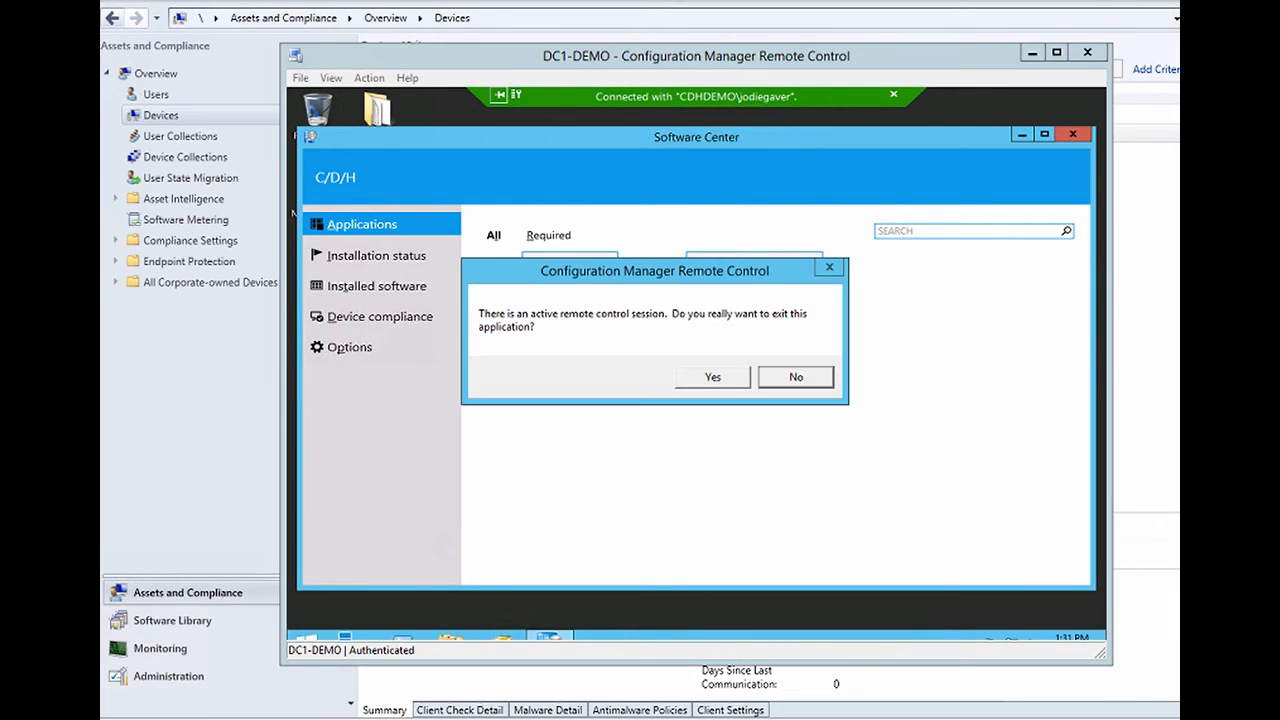
click(713, 377)
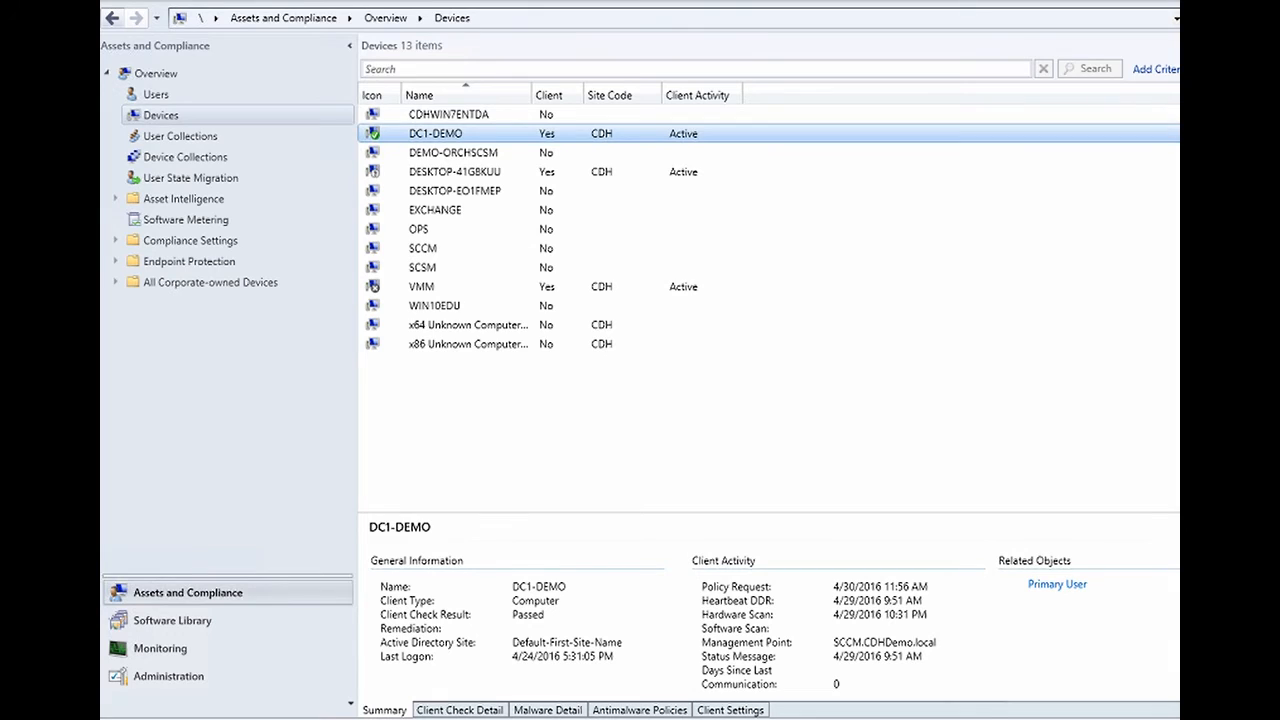
right_click(441, 133)
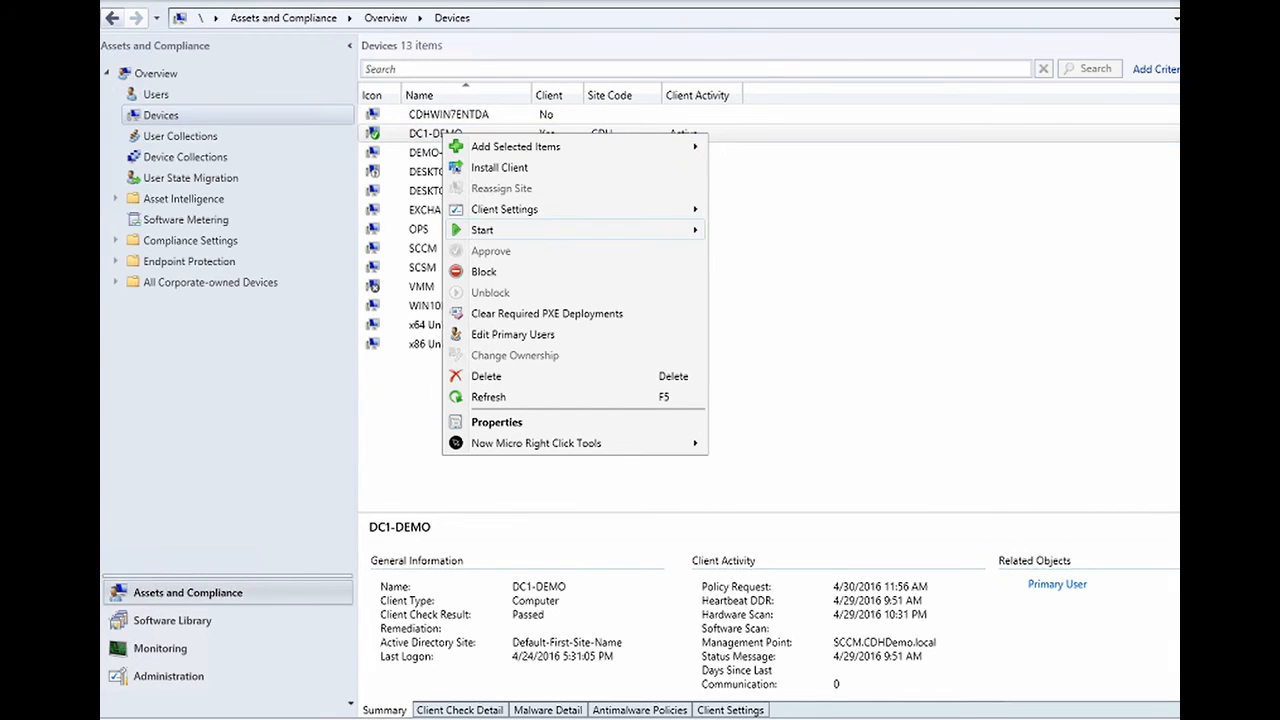
mouse_move(490, 230)
click(774, 230)
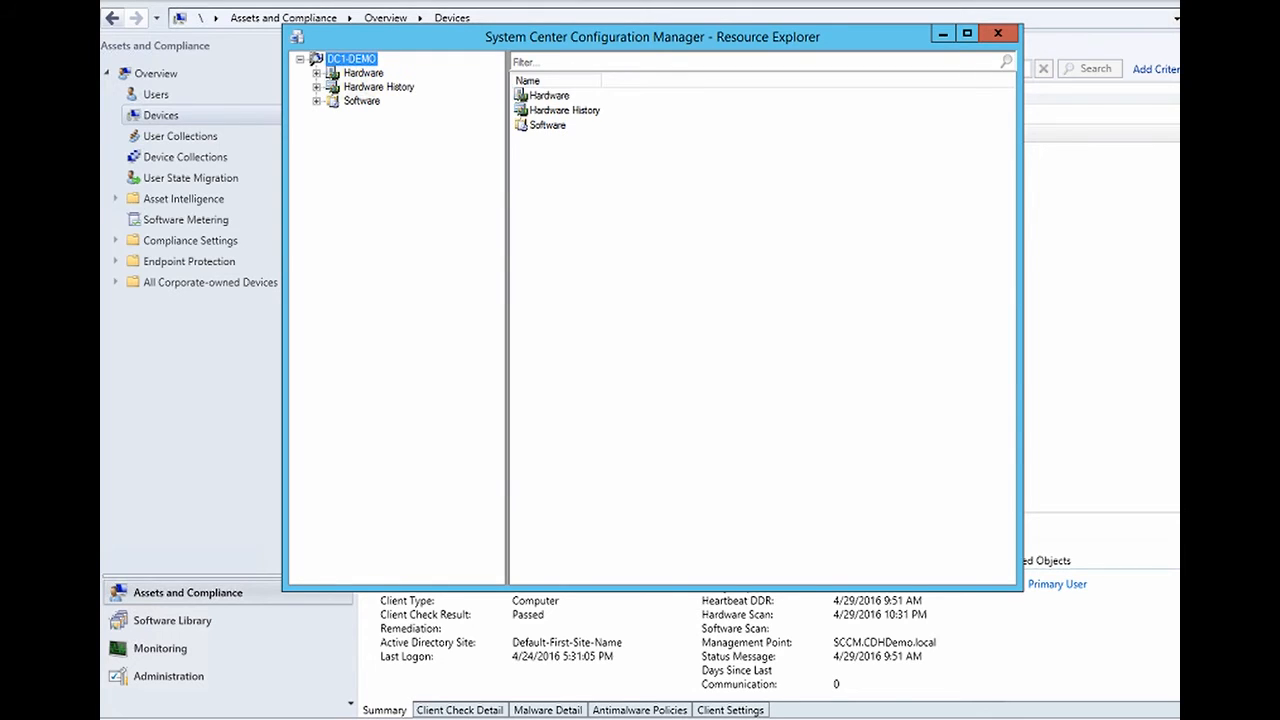
click(317, 73)
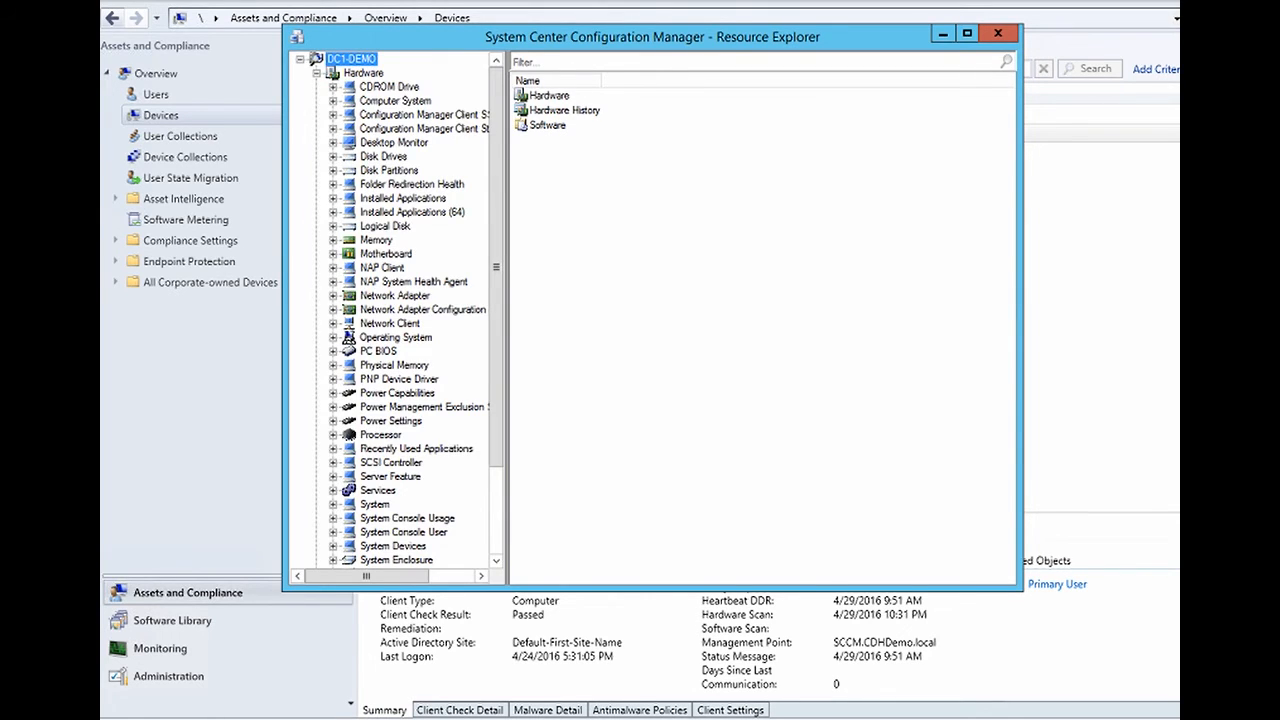
click(376, 240)
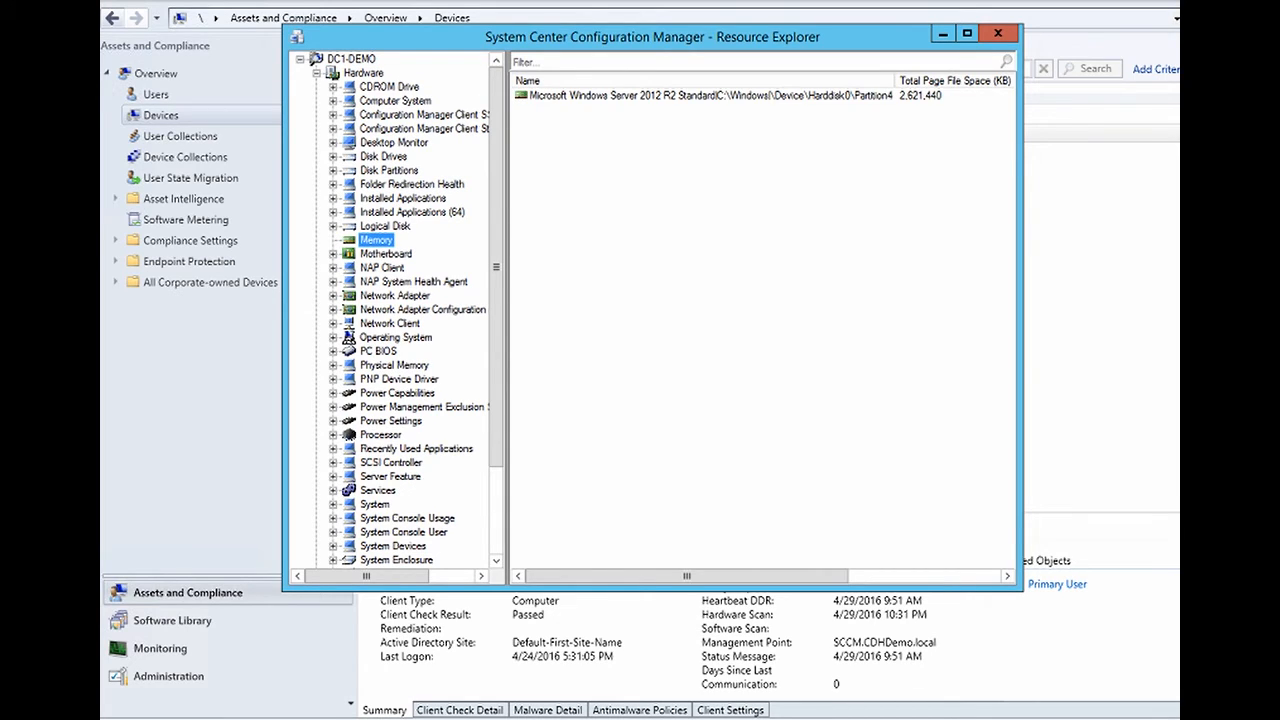
click(395, 101)
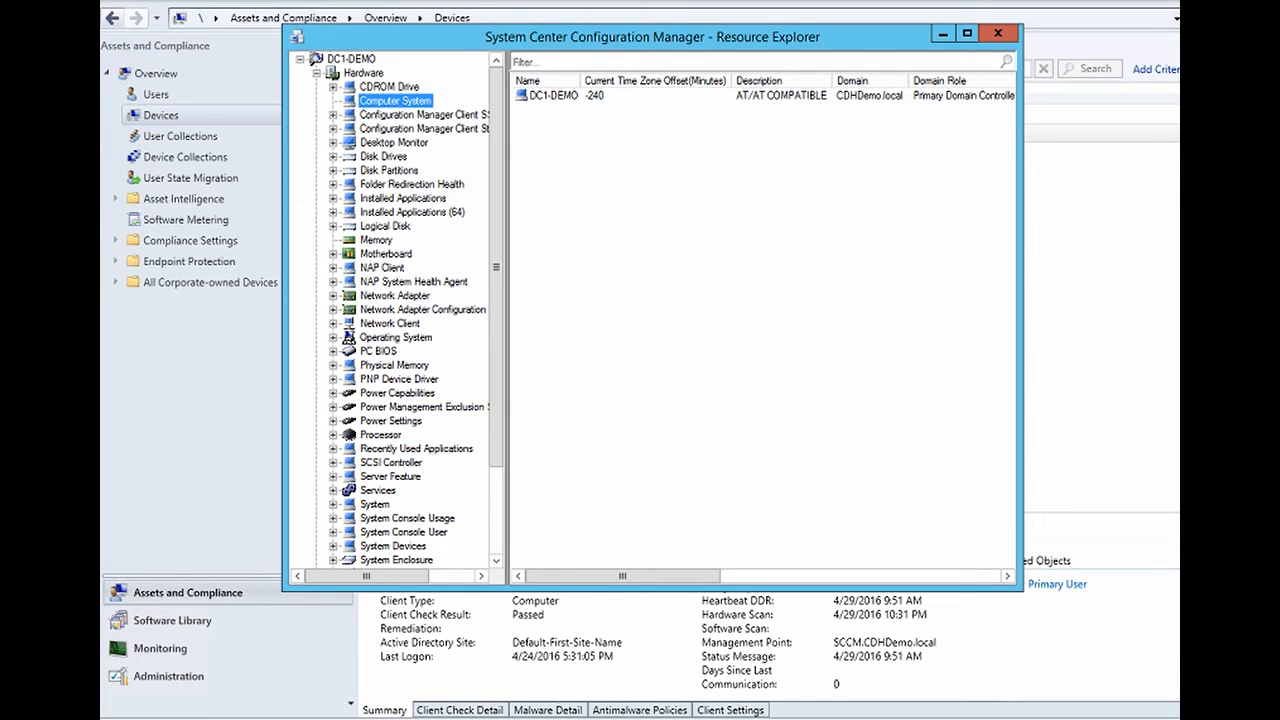
drag(622, 576, 878, 576)
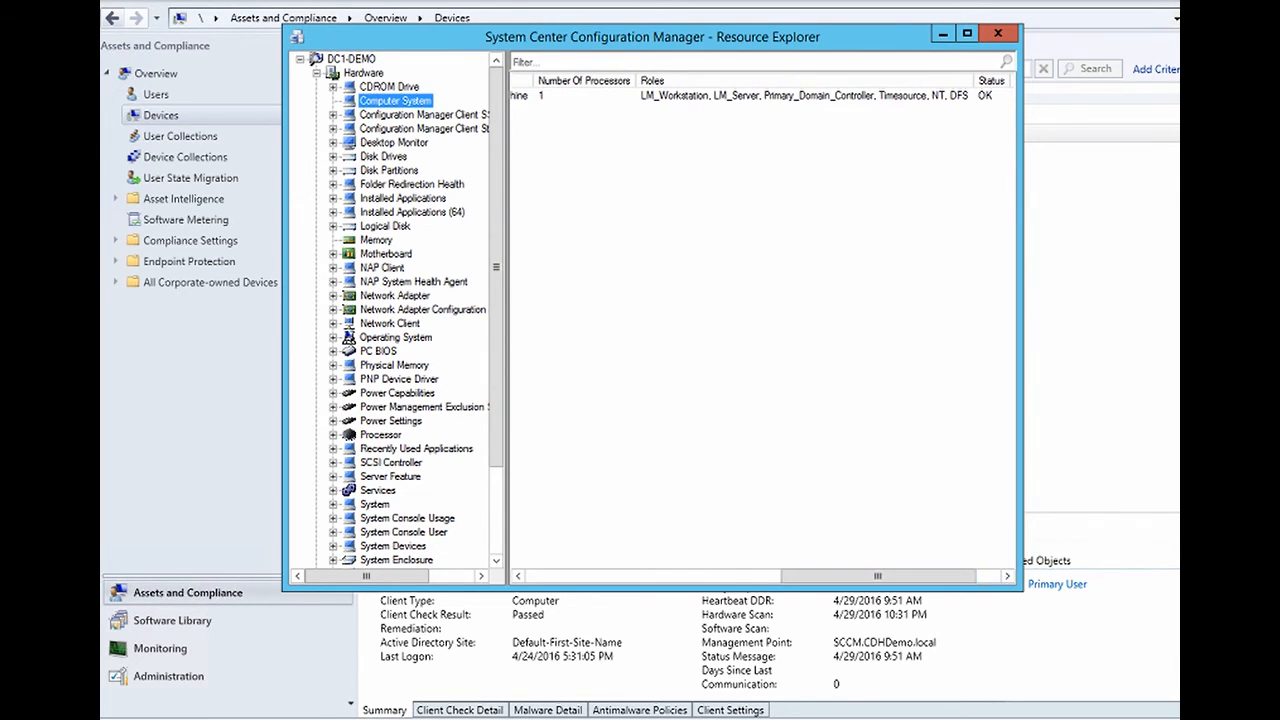
click(997, 33)
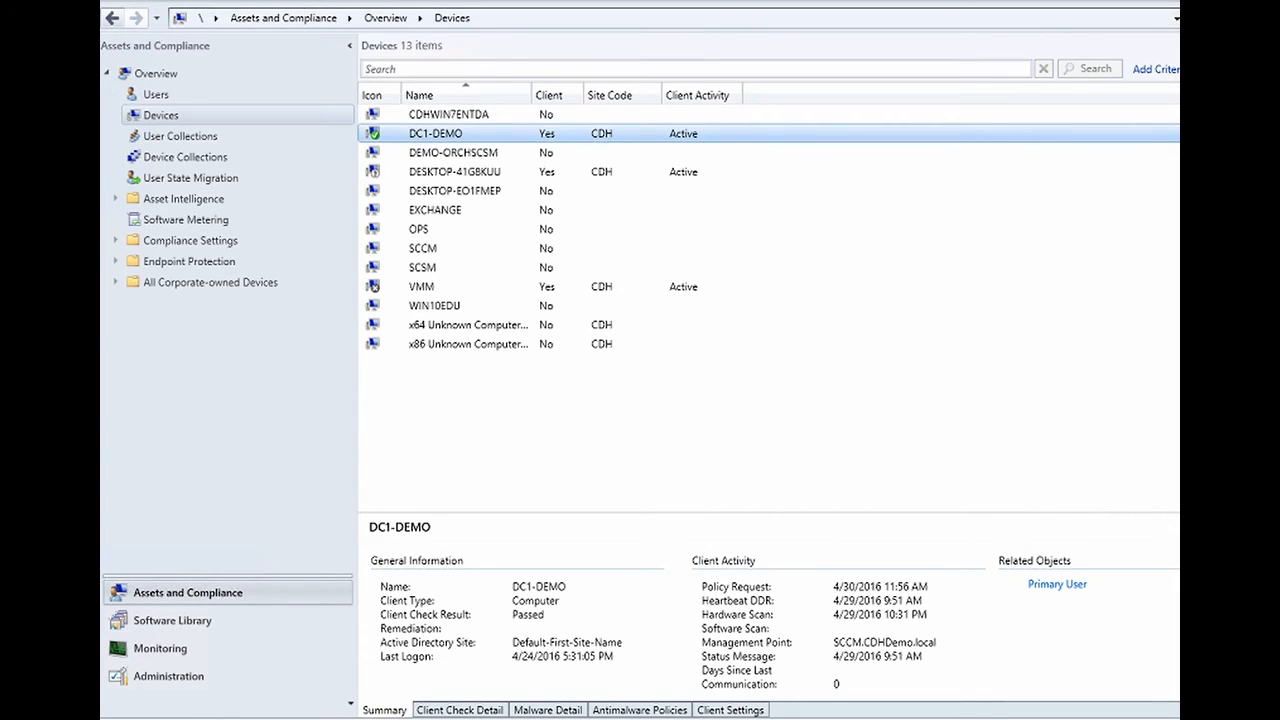
- Review the right-click Start options for device DC1-DEMO
right_click(430, 133)
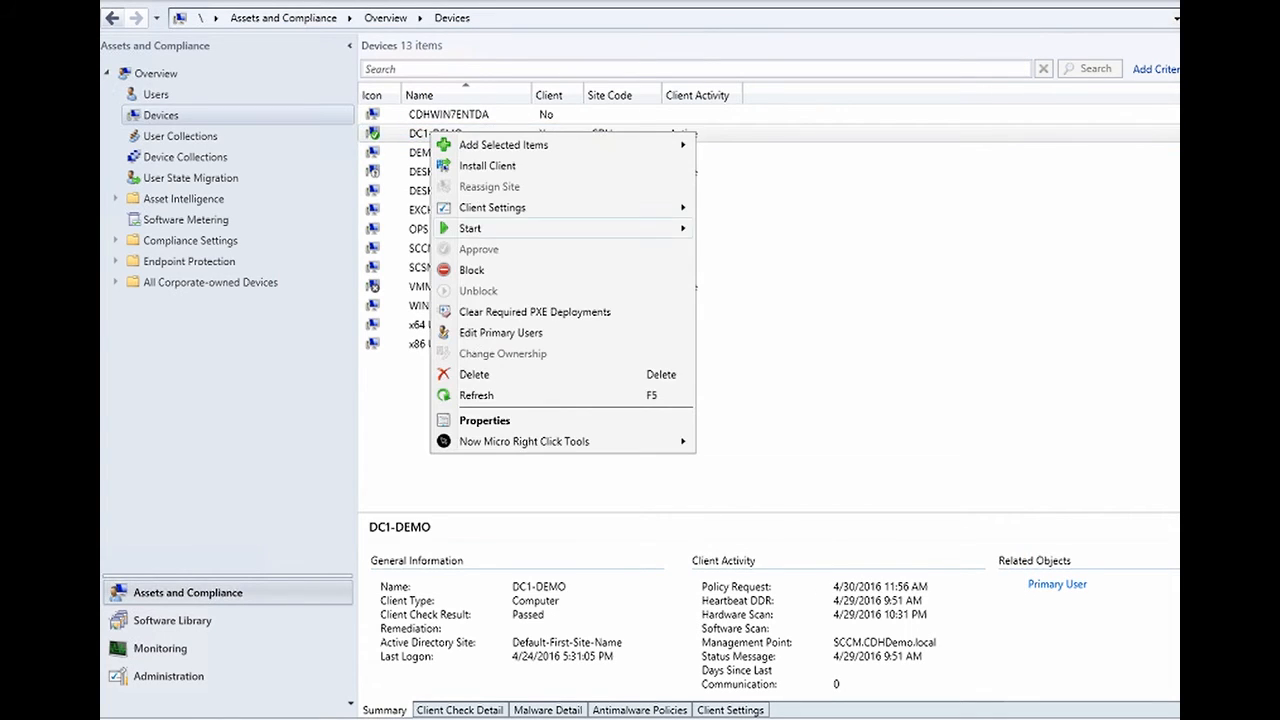
mouse_move(471, 229)
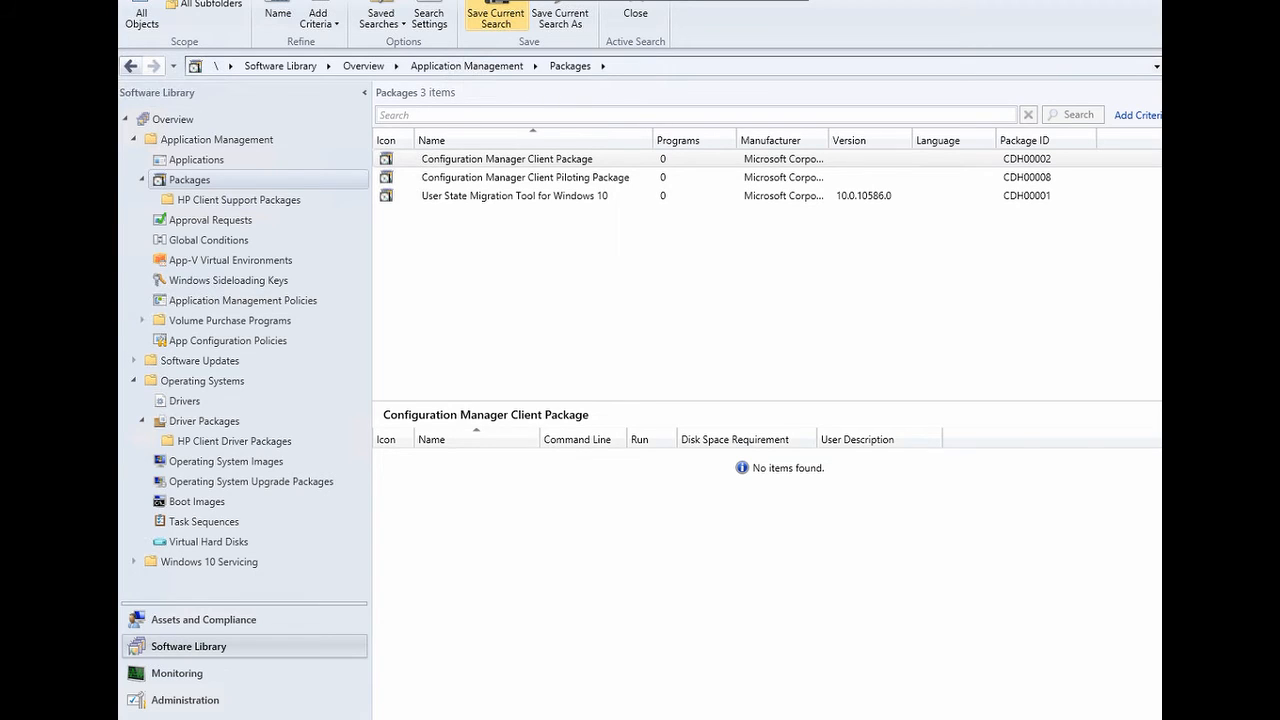
- Load the jre1.8.0_92.msi definition into the Create Package from Definition wizard
right_click(202, 185)
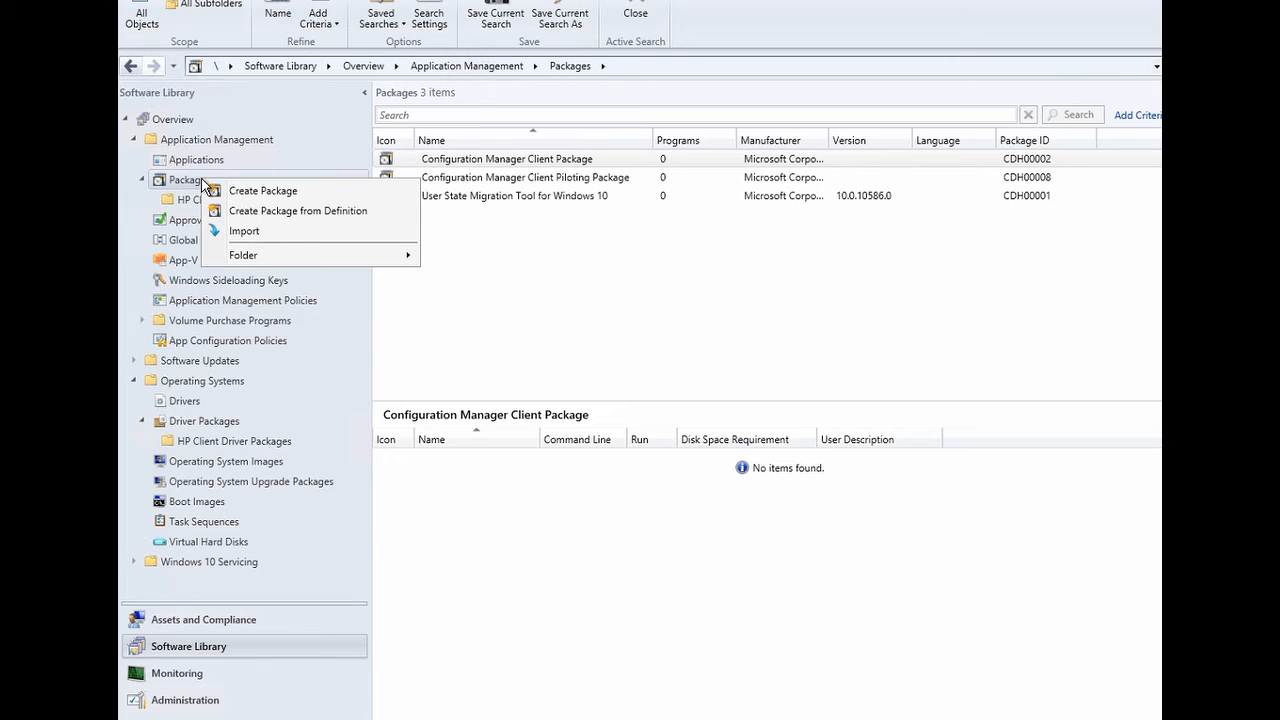
click(262, 212)
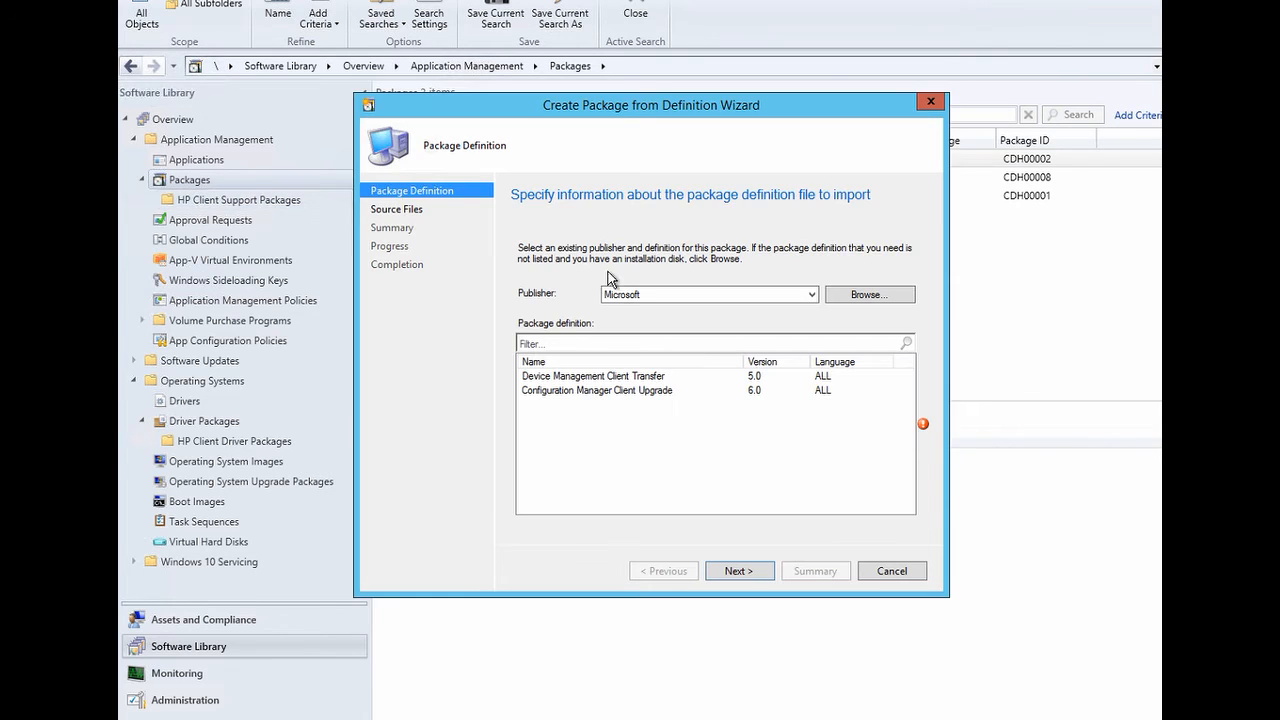
click(848, 295)
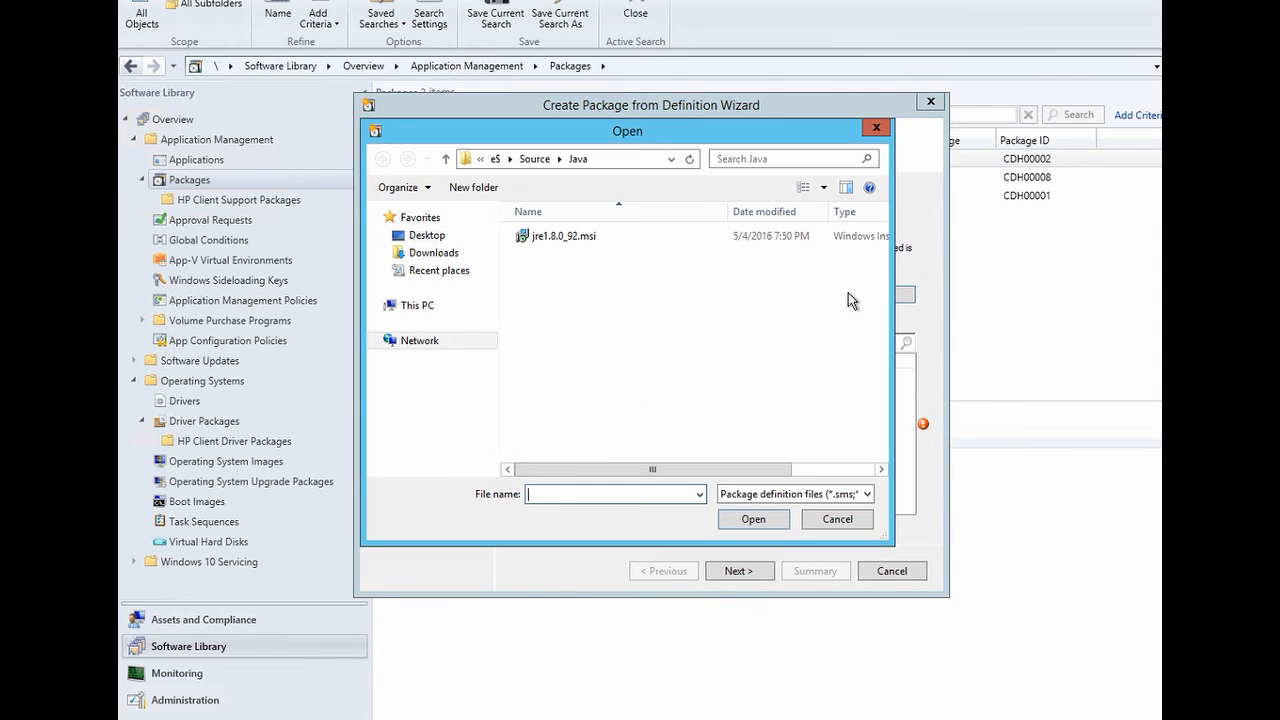
click(622, 159)
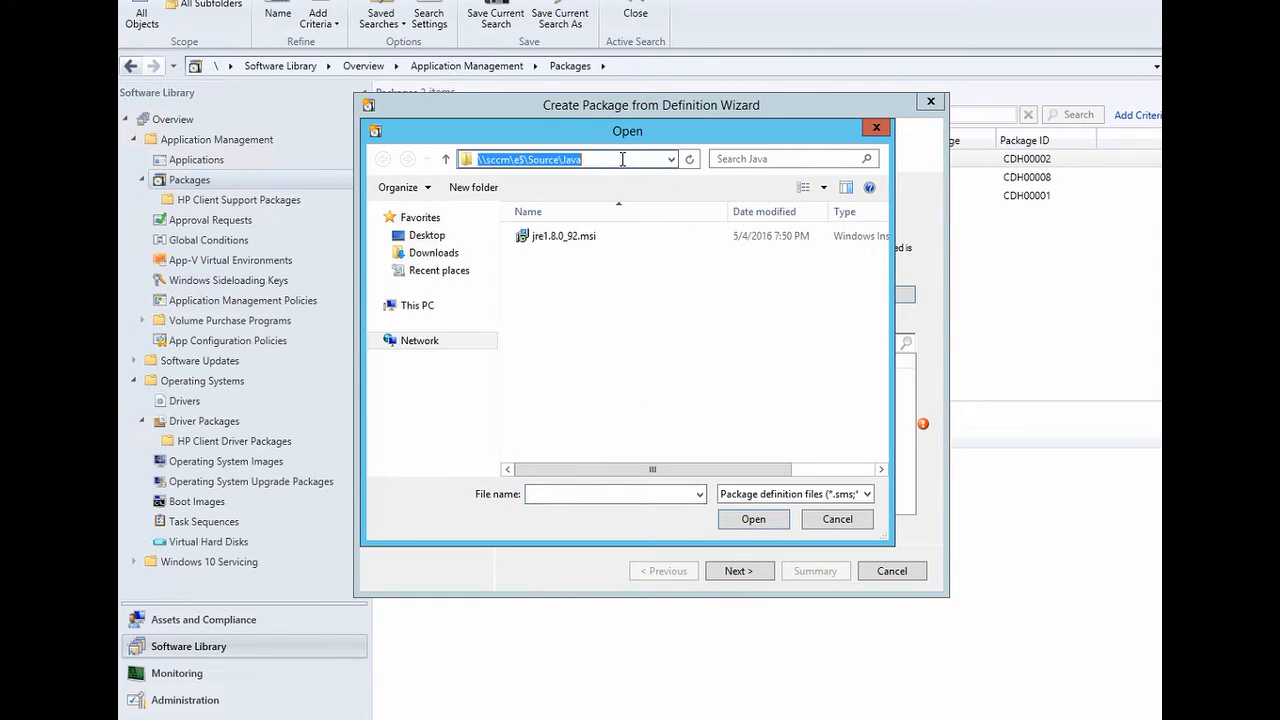
key(BackSpace)
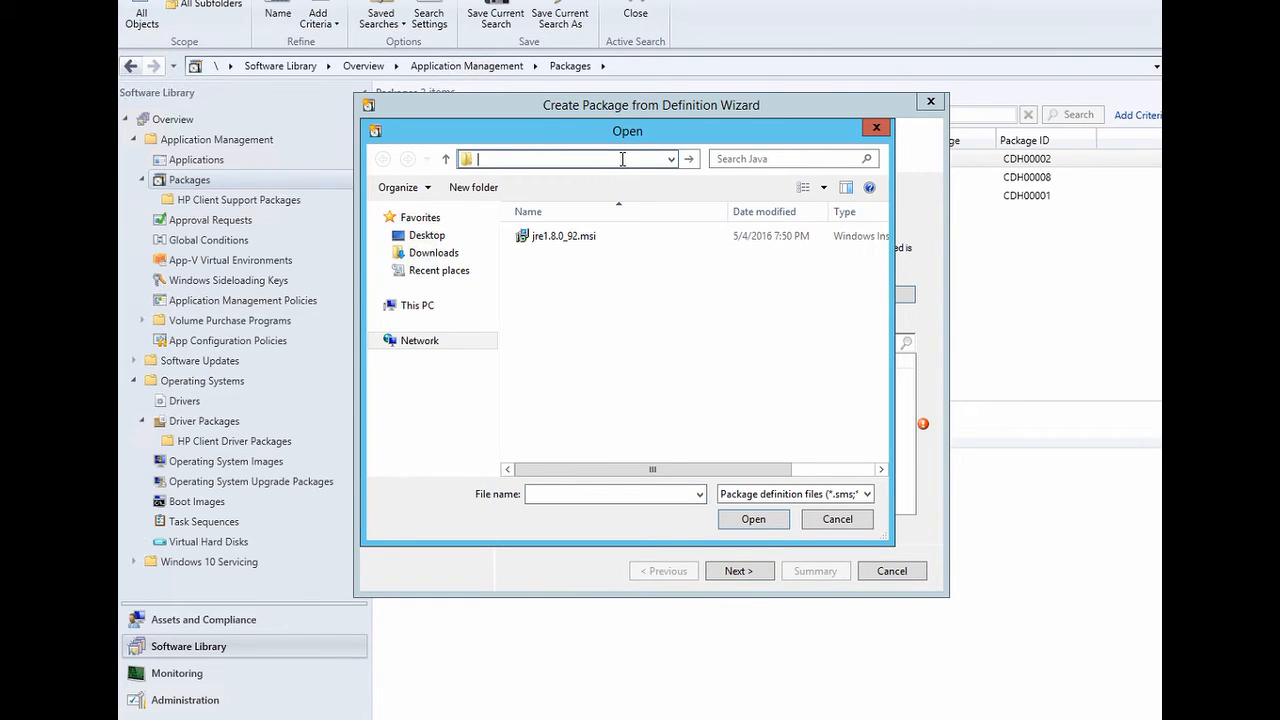
click(585, 238)
click(753, 519)
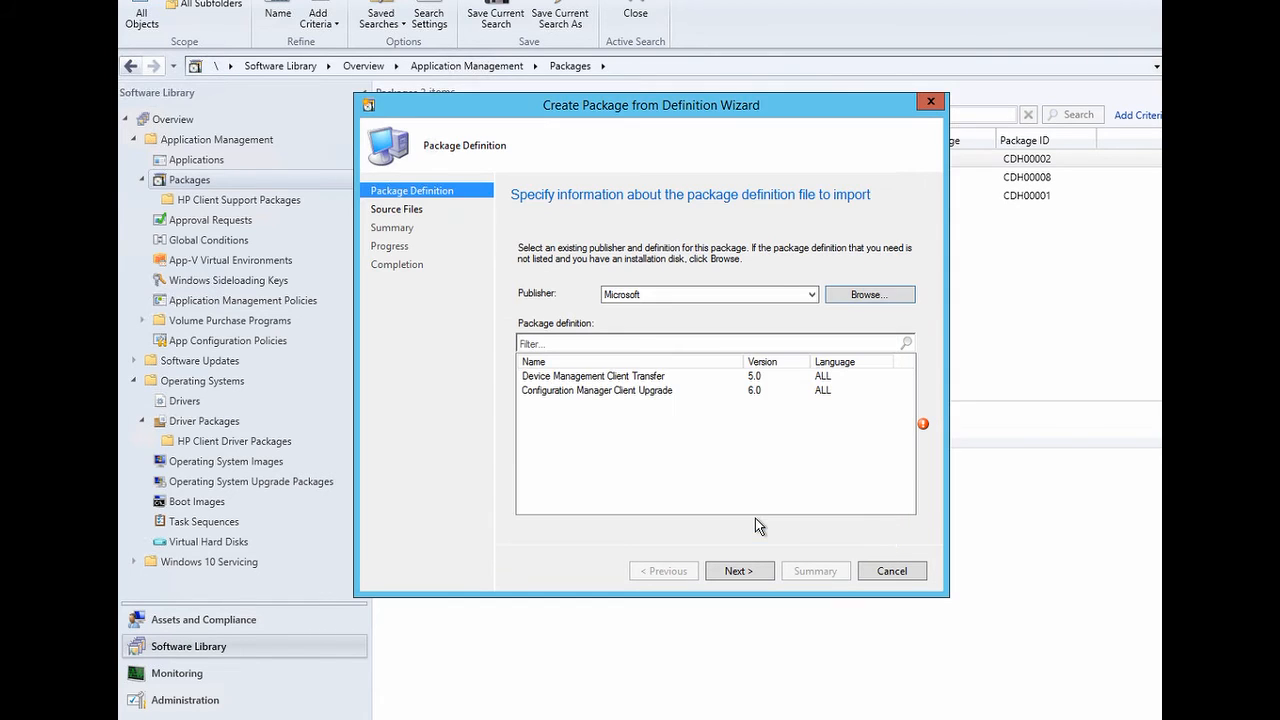
- Finish the wizard with source files from \\sccm\e$\Source\Java, creating Java 8 Update 92
click(740, 571)
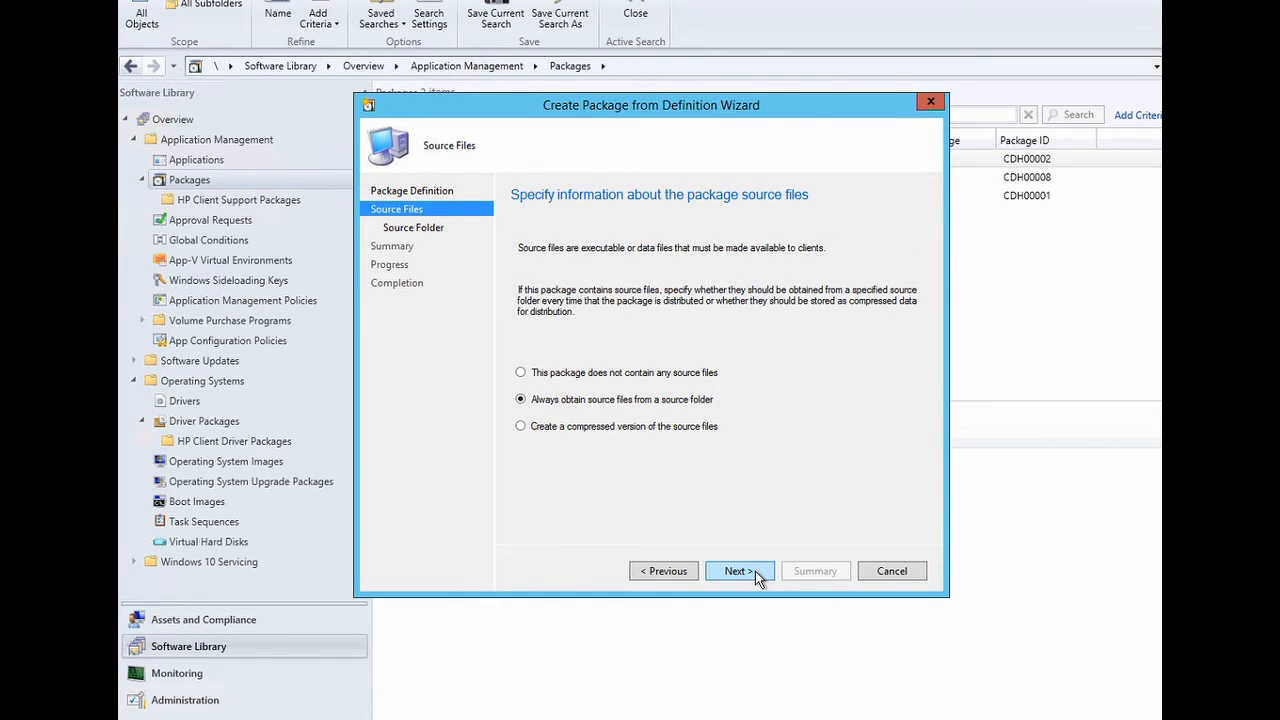
click(755, 571)
click(755, 571)
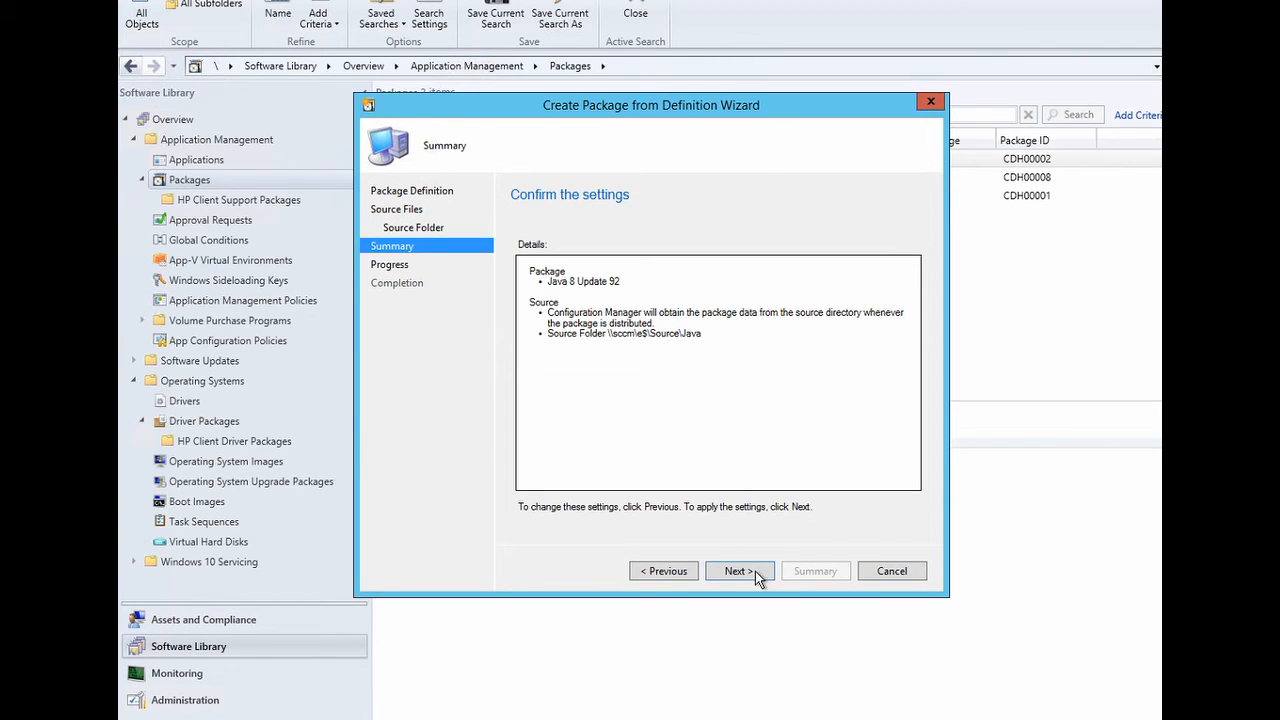
click(755, 571)
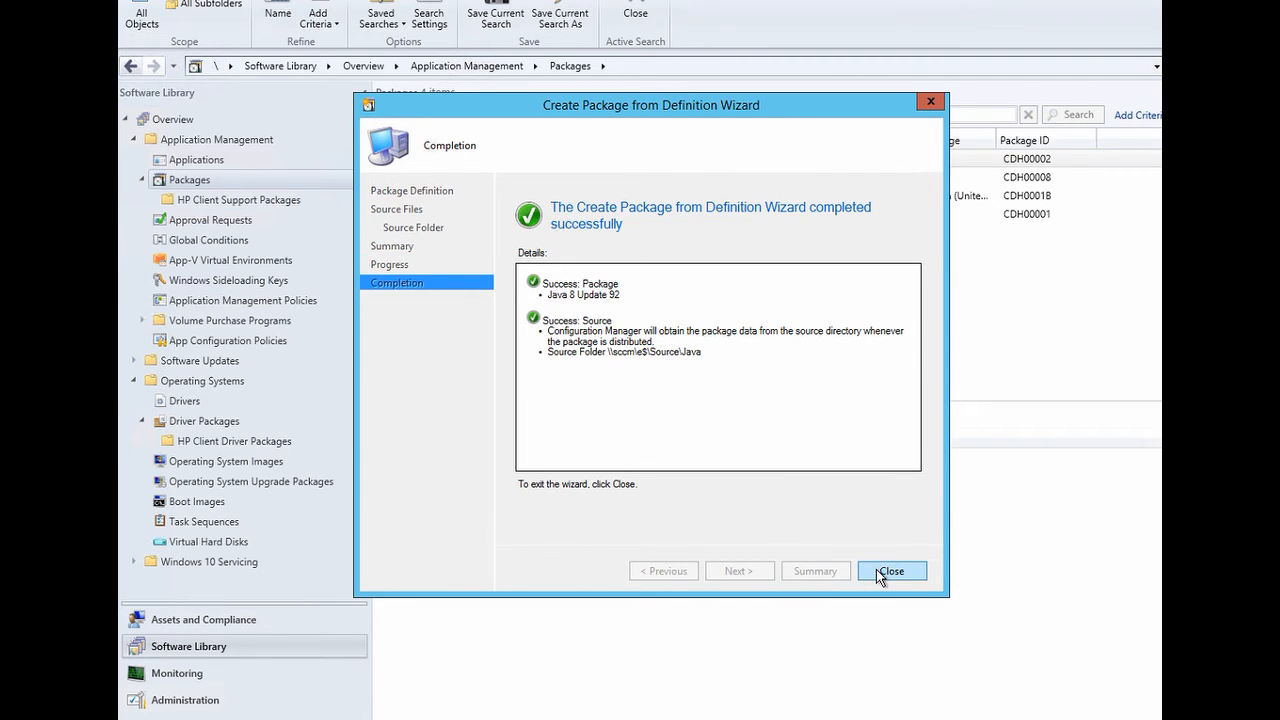
click(877, 570)
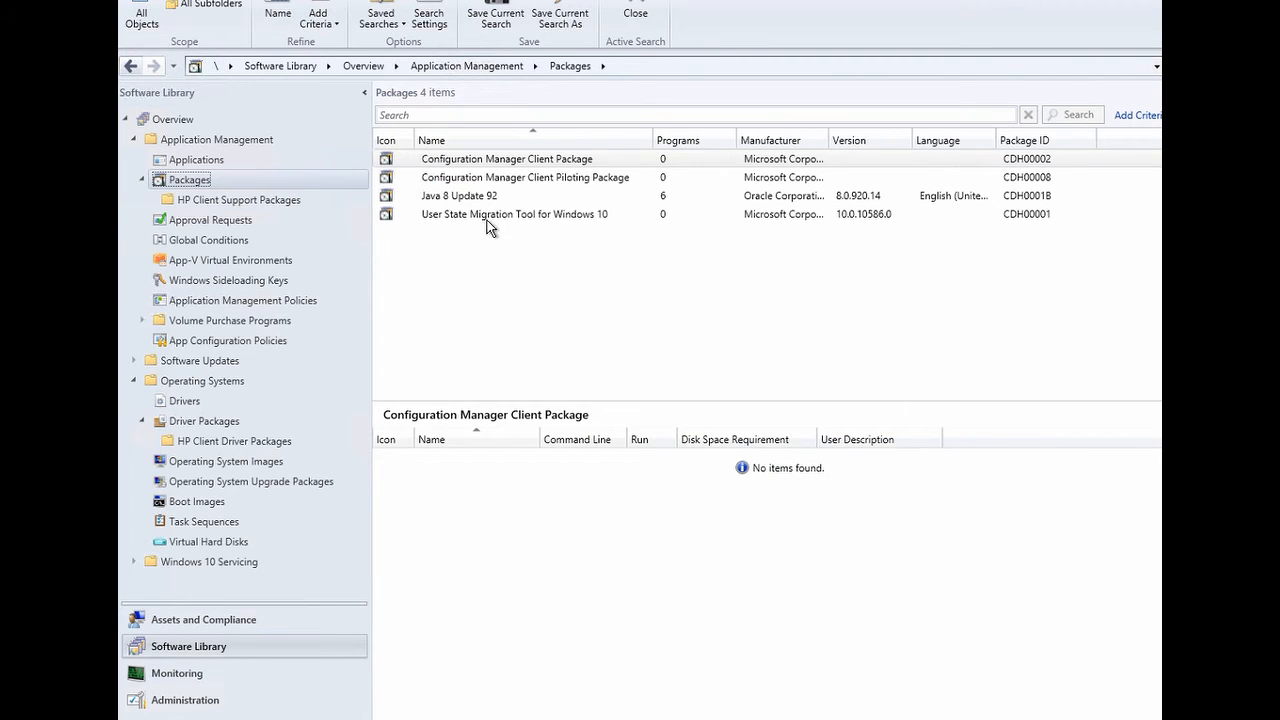
- In the Per-system unattended program's Requirements, set maximum allowed run time to 15 minutes and save
click(469, 195)
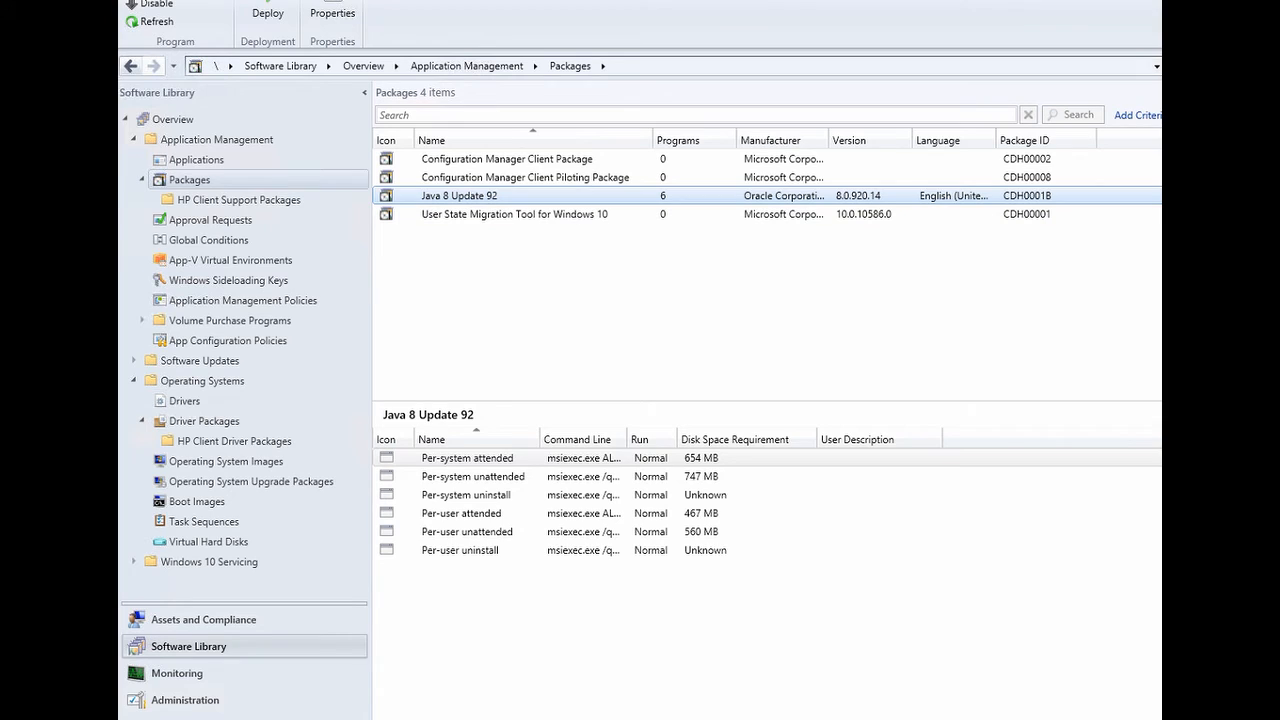
click(456, 477)
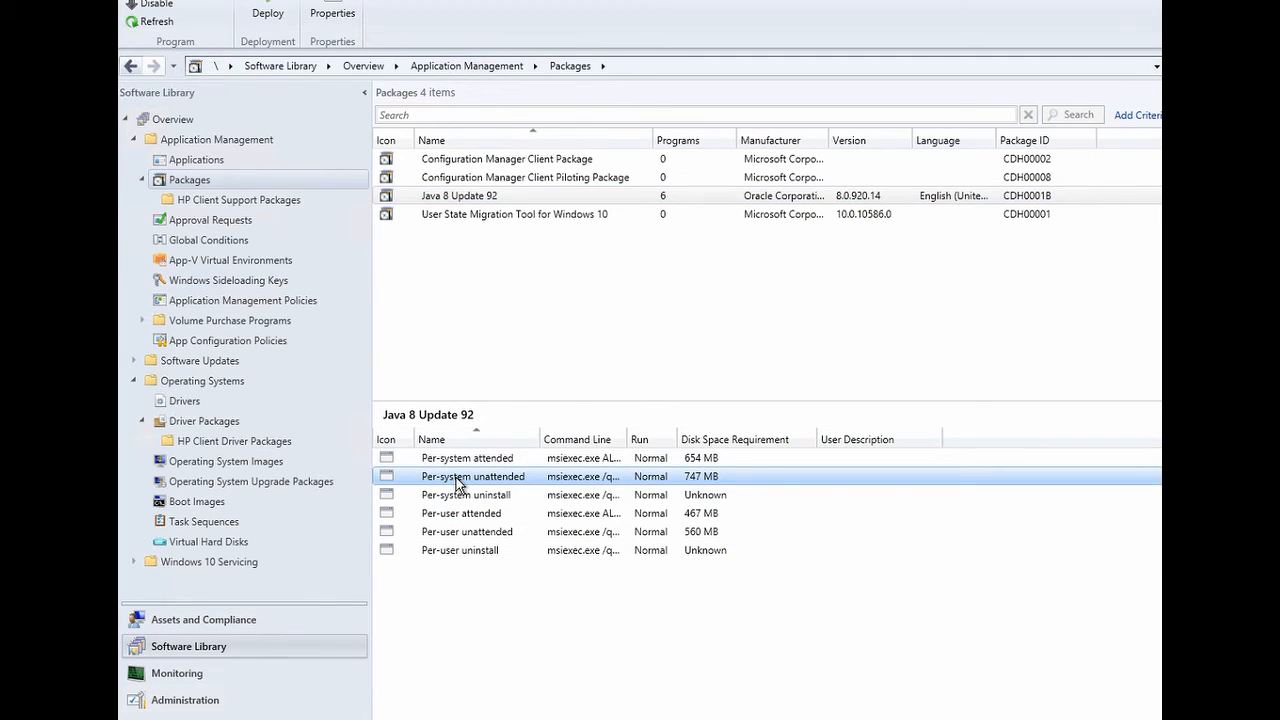
right_click(456, 477)
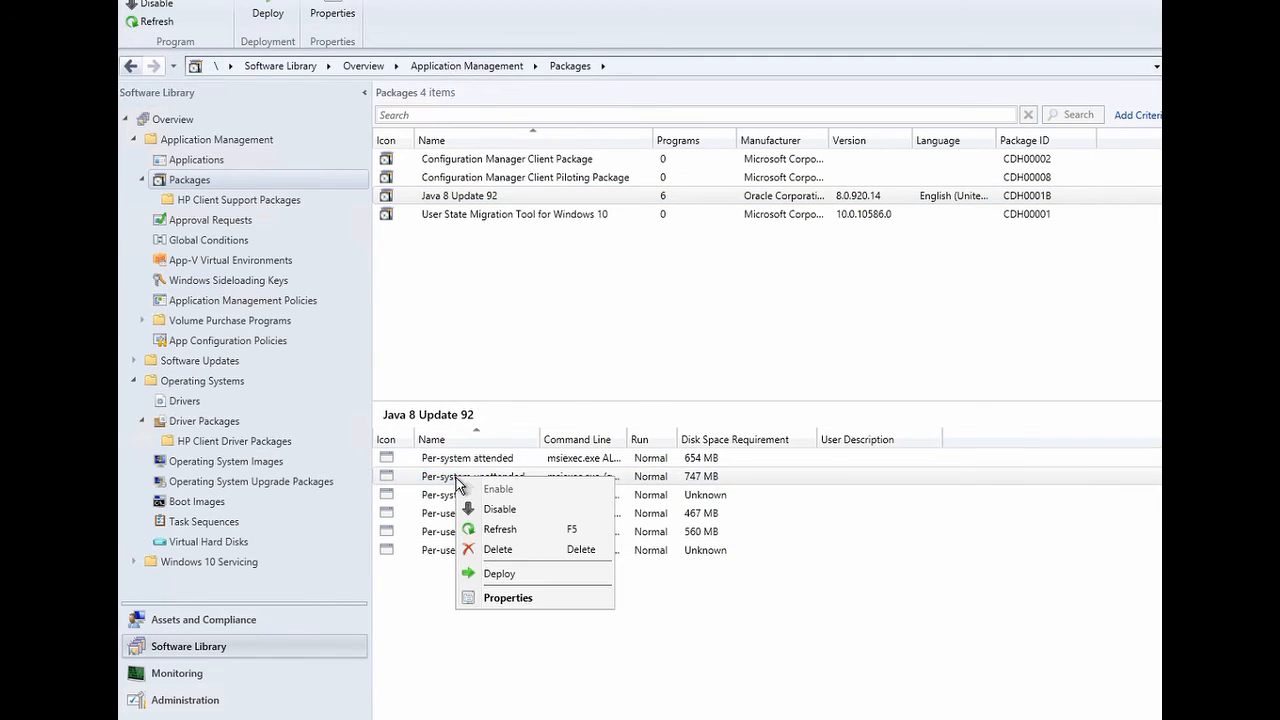
click(507, 600)
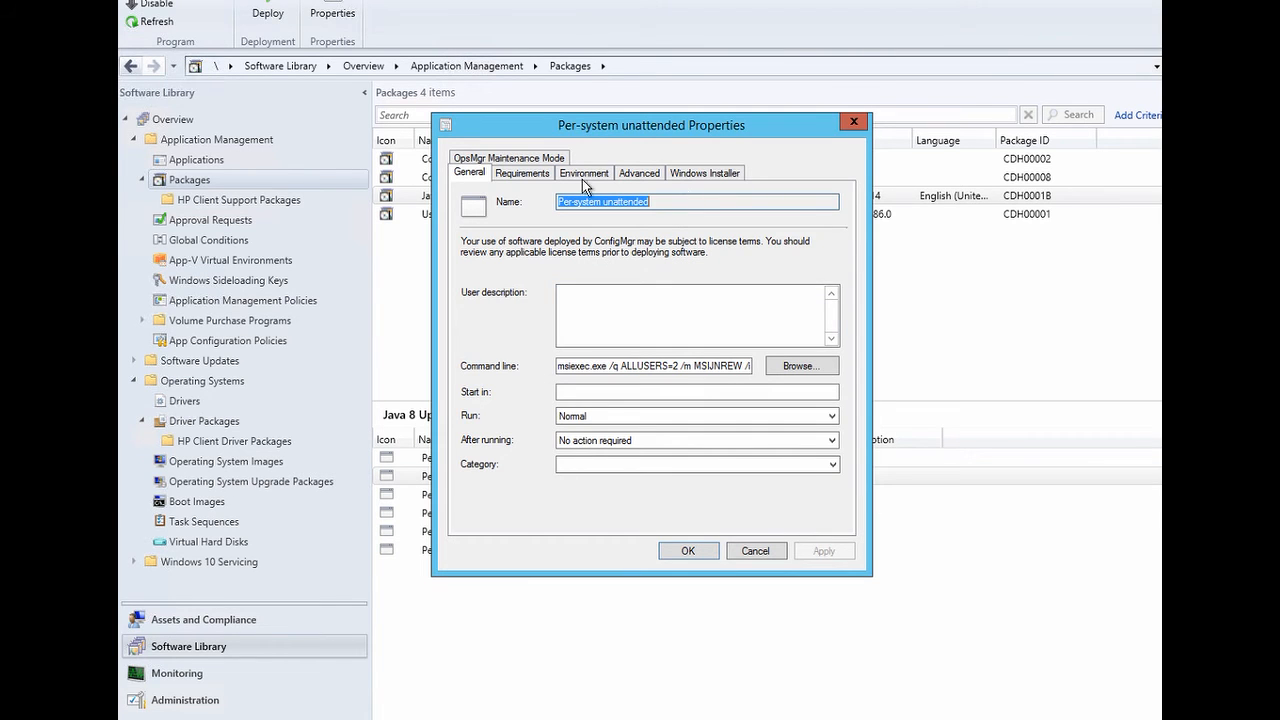
click(539, 176)
click(584, 174)
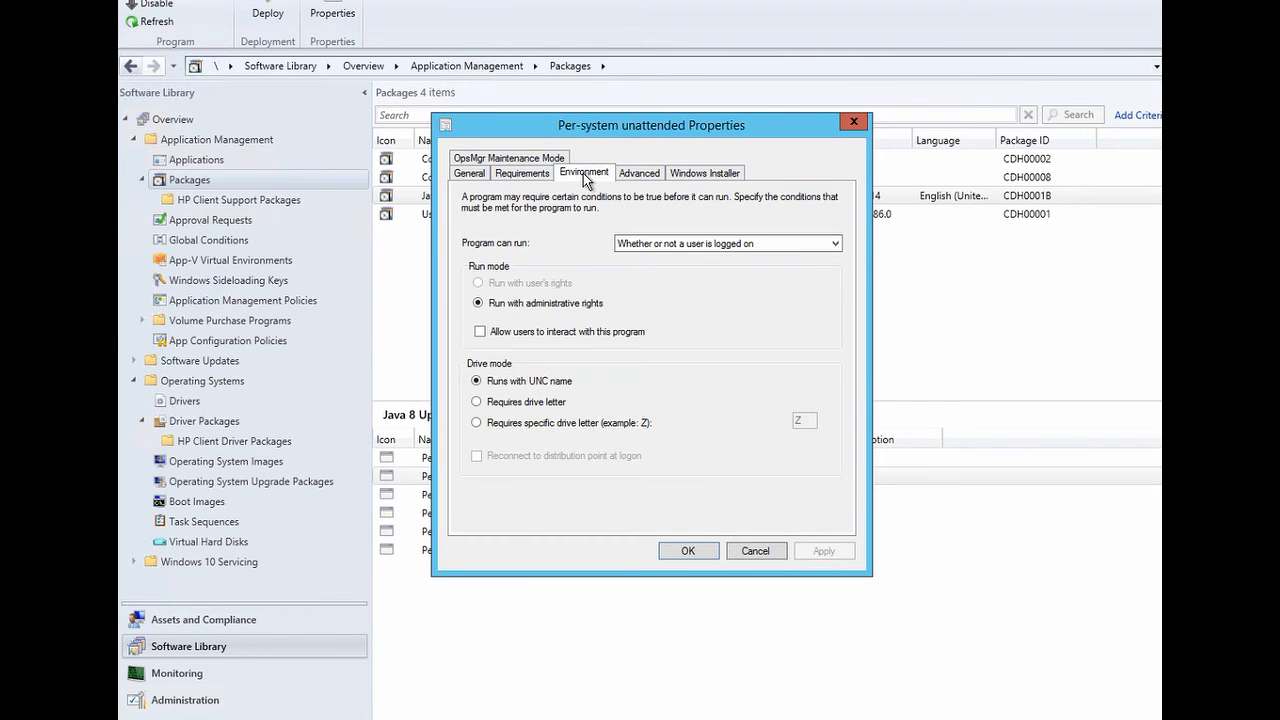
click(524, 175)
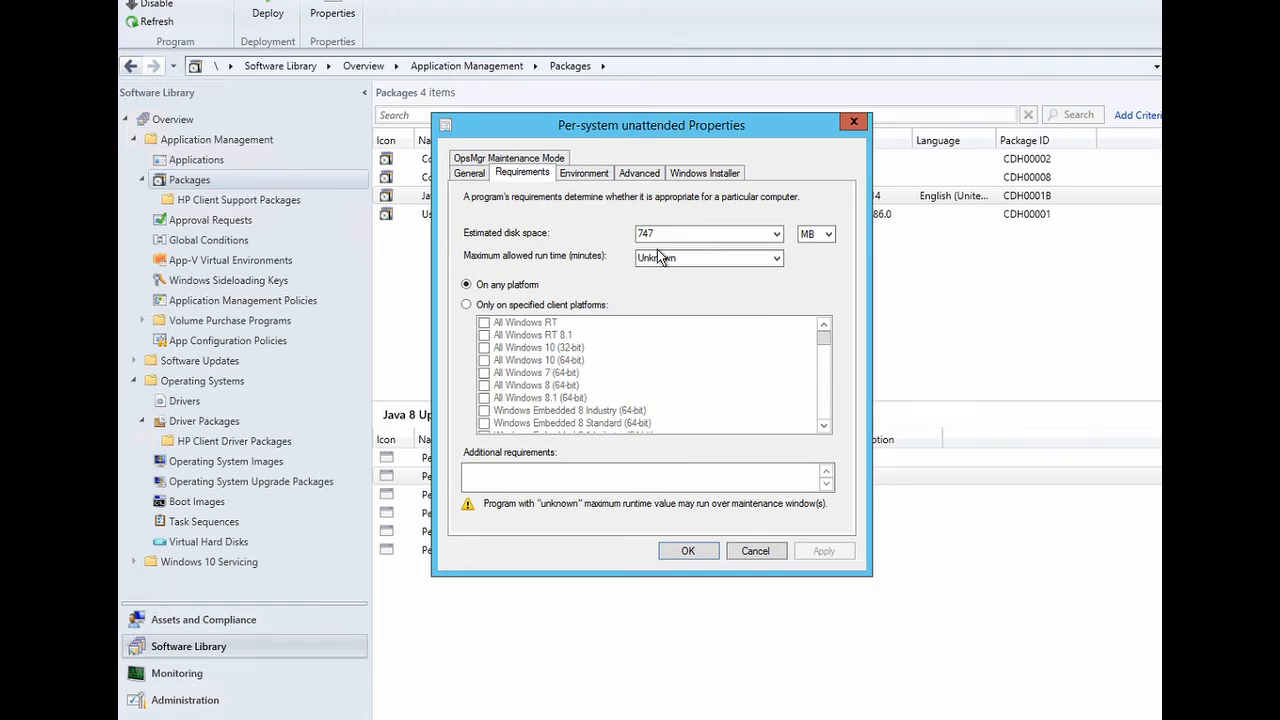
click(689, 259)
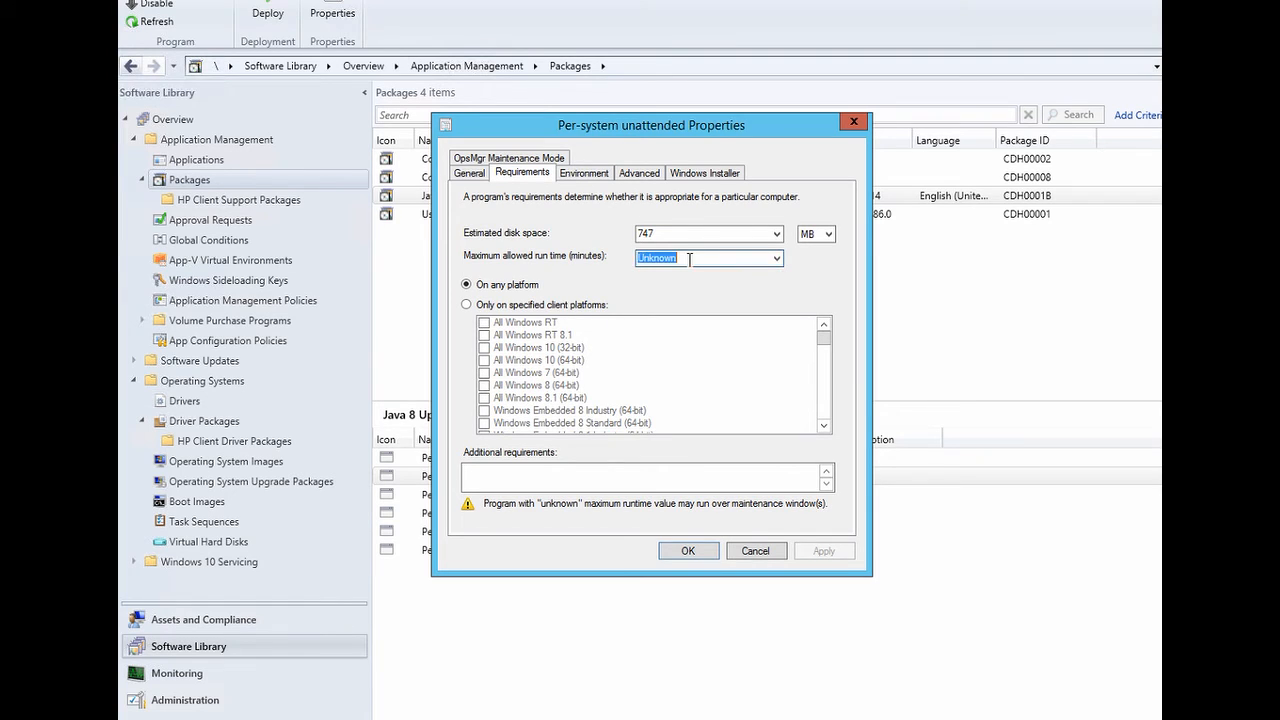
text(15)
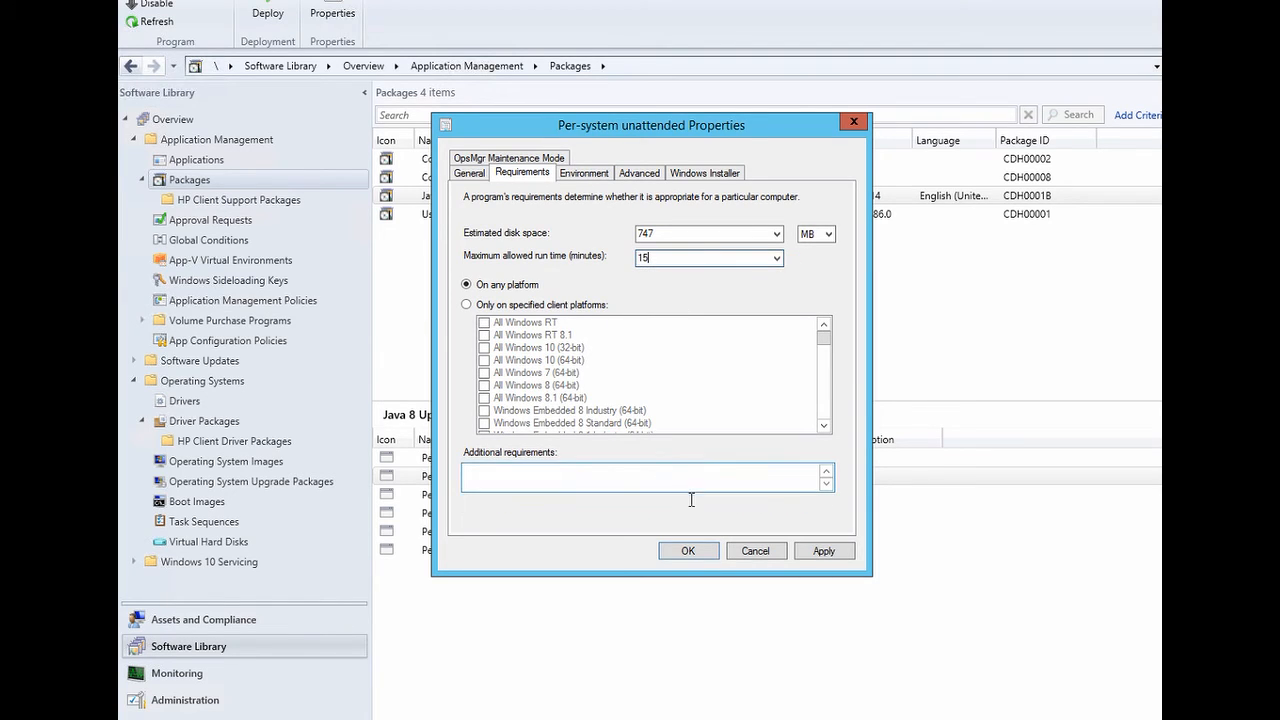
click(694, 548)
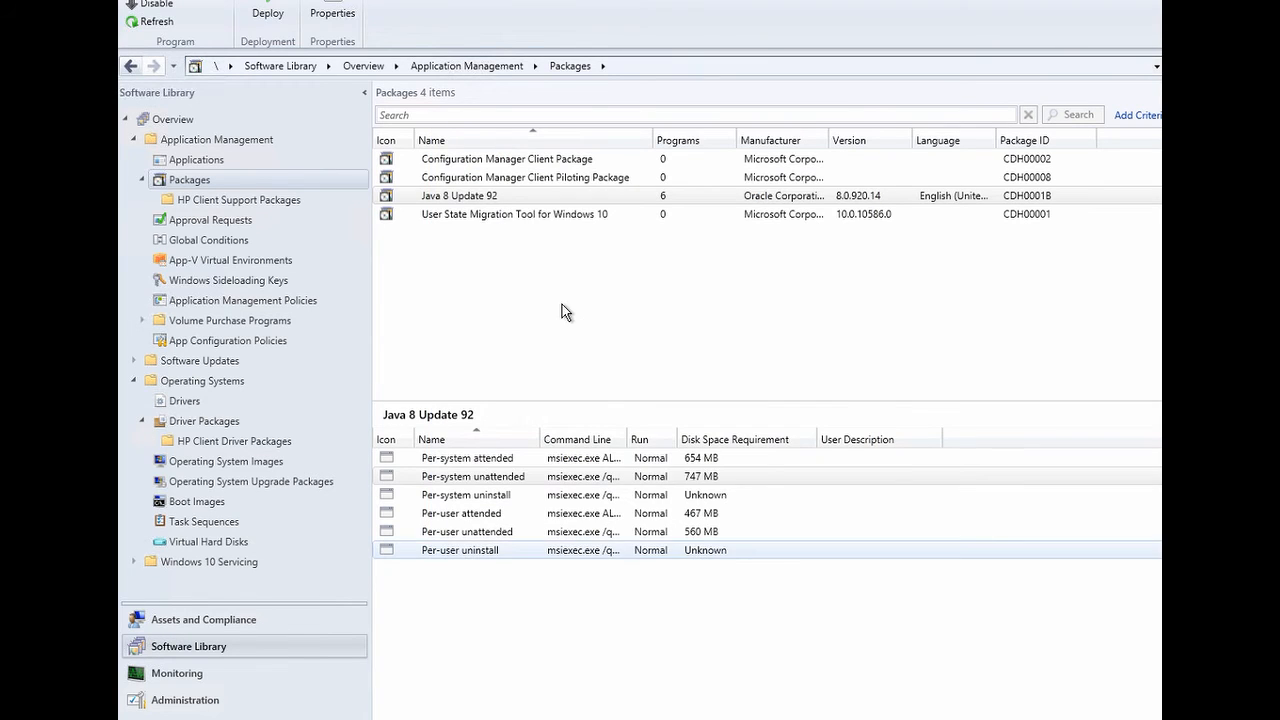
- Distribute the Java 8 Update 92 package content to distribution point SCCM.CDHDEMO.LOCAL using the Distribute Content wizard
right_click(478, 195)
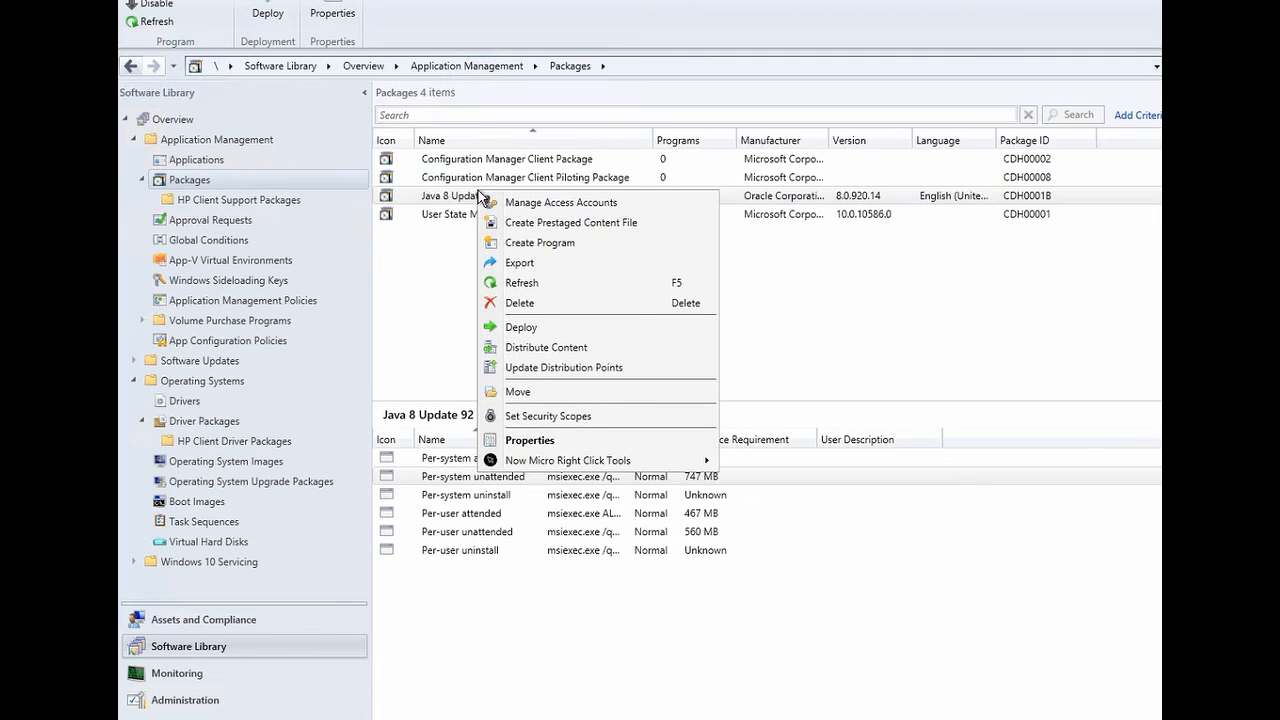
click(559, 357)
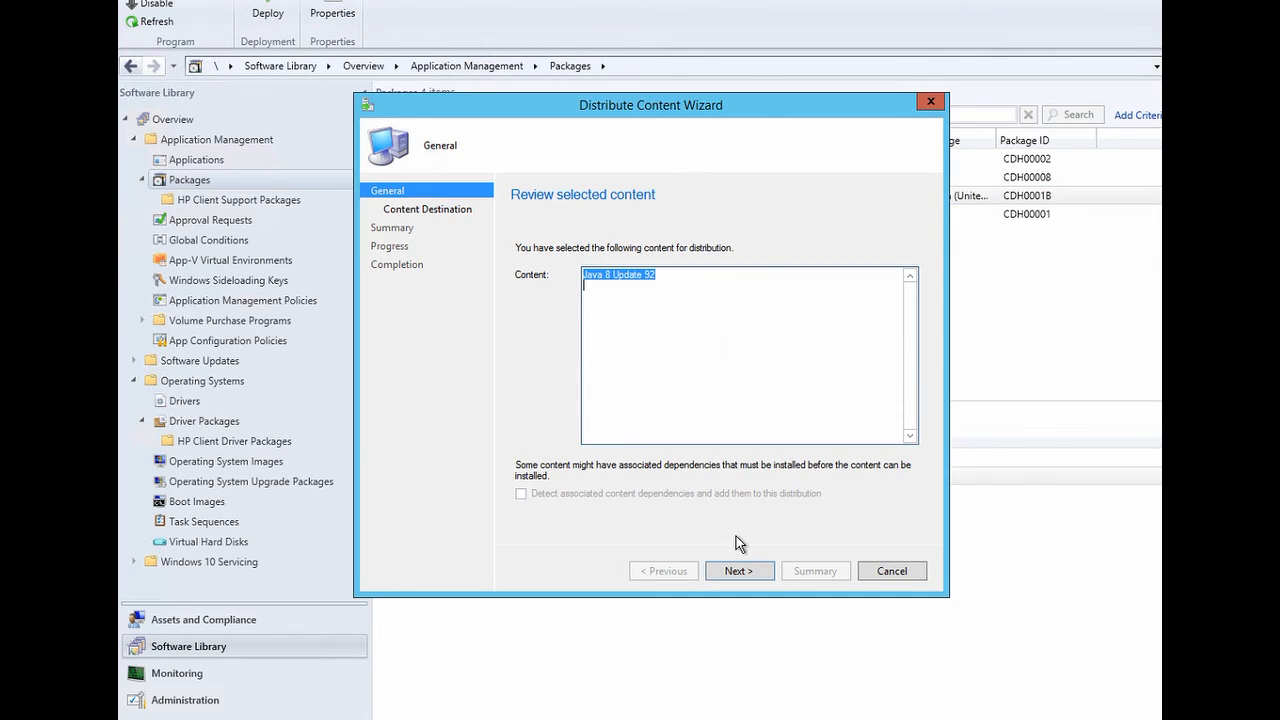
click(742, 569)
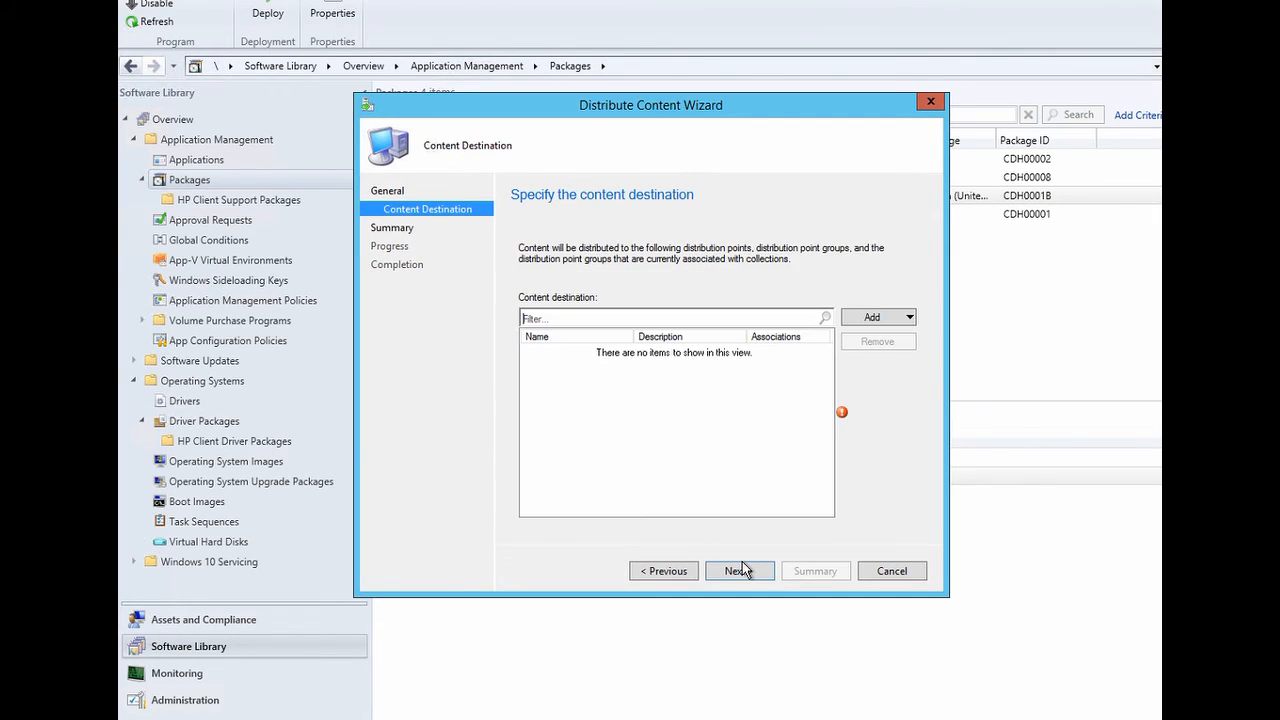
click(853, 319)
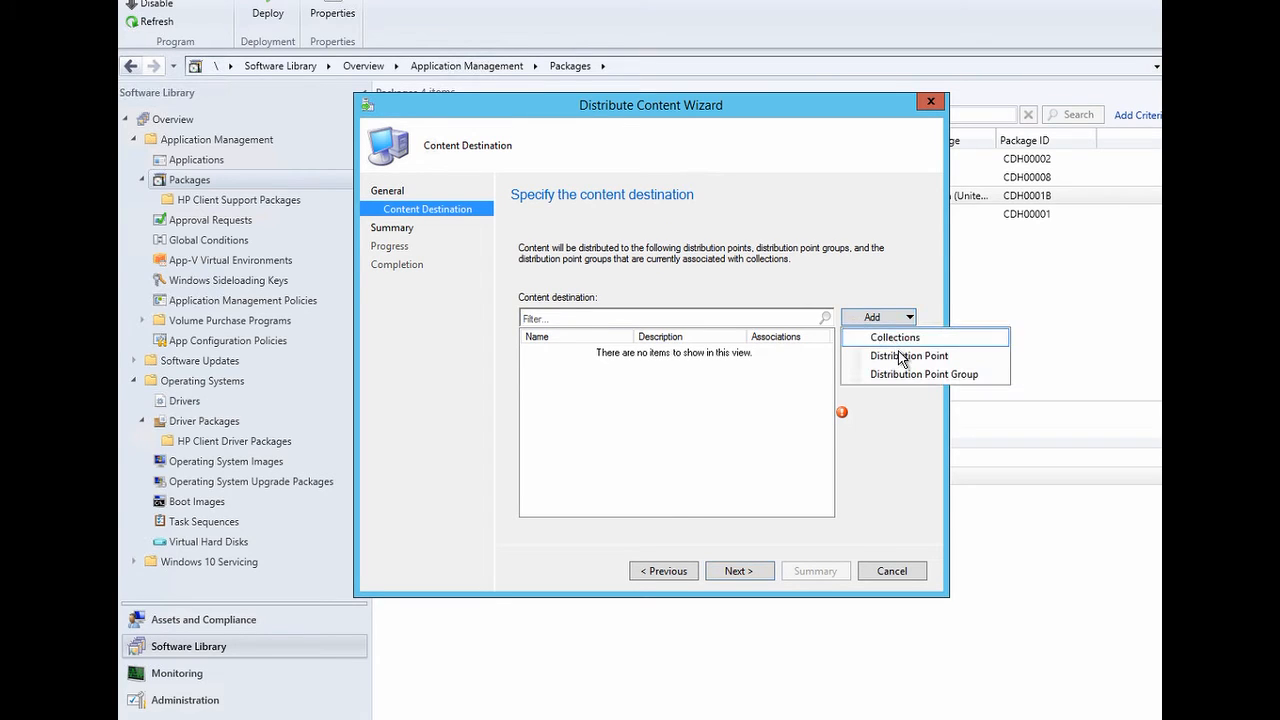
click(898, 351)
click(465, 321)
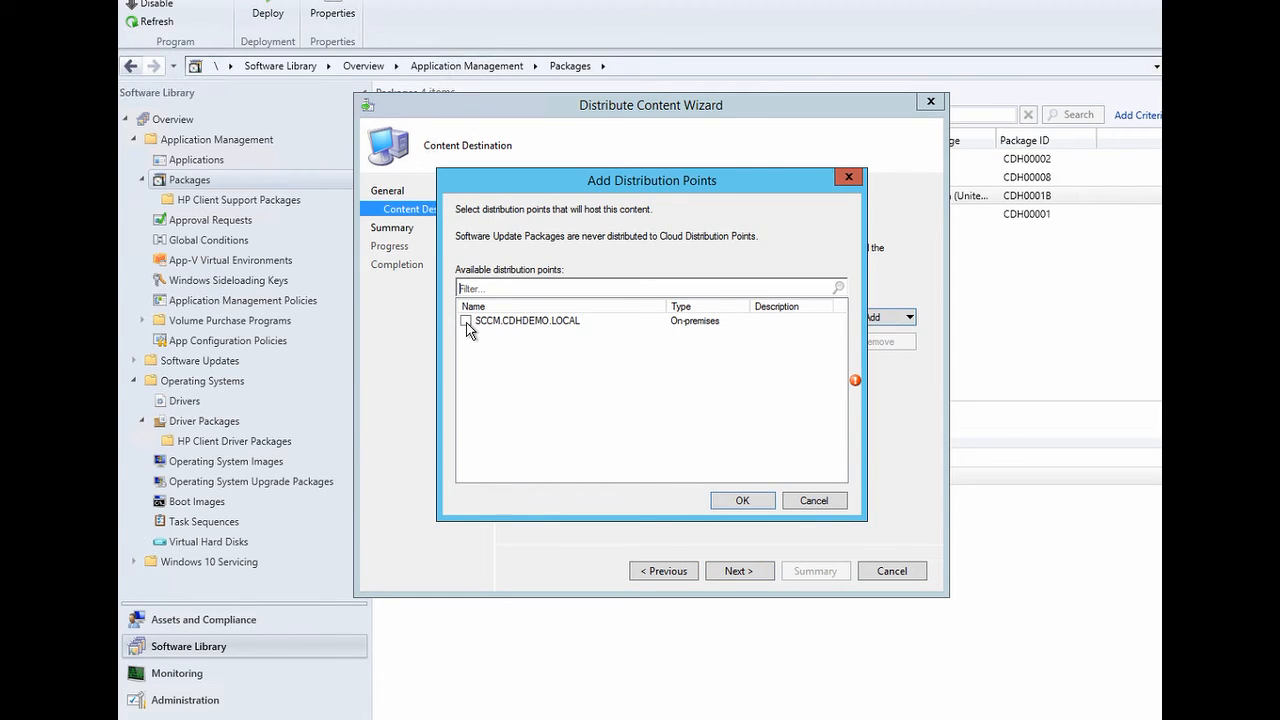
click(742, 500)
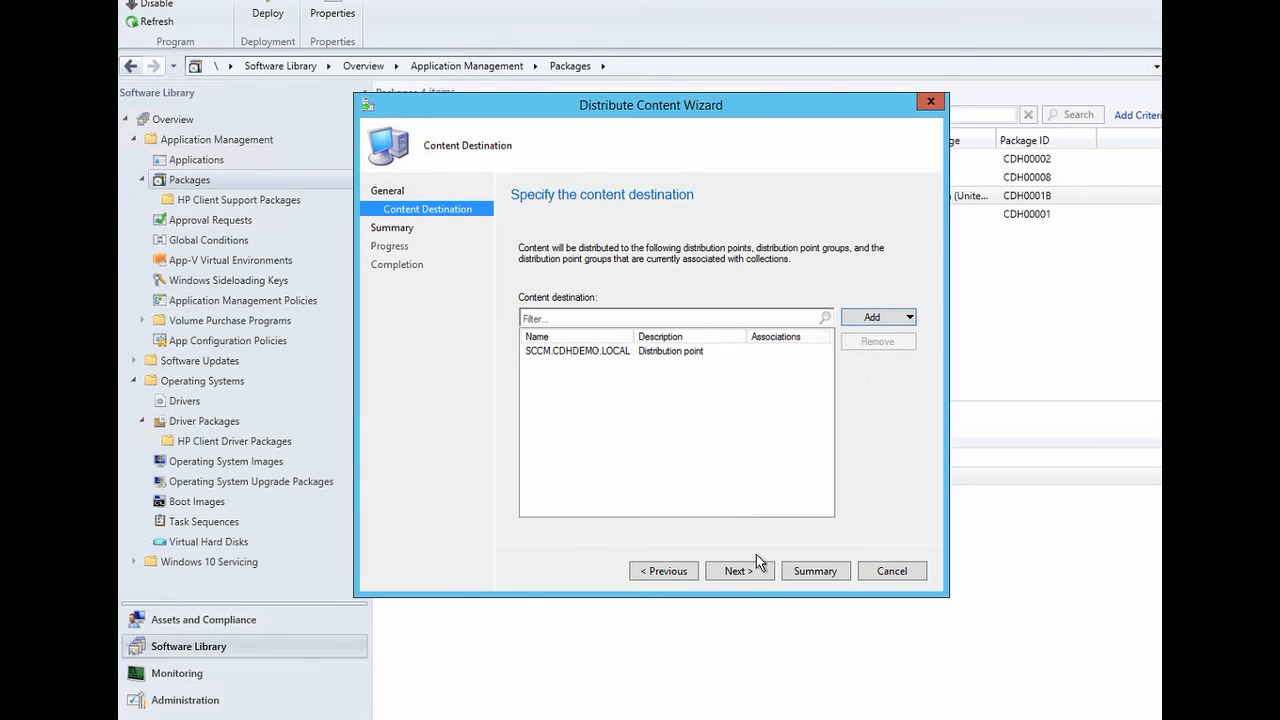
click(744, 579)
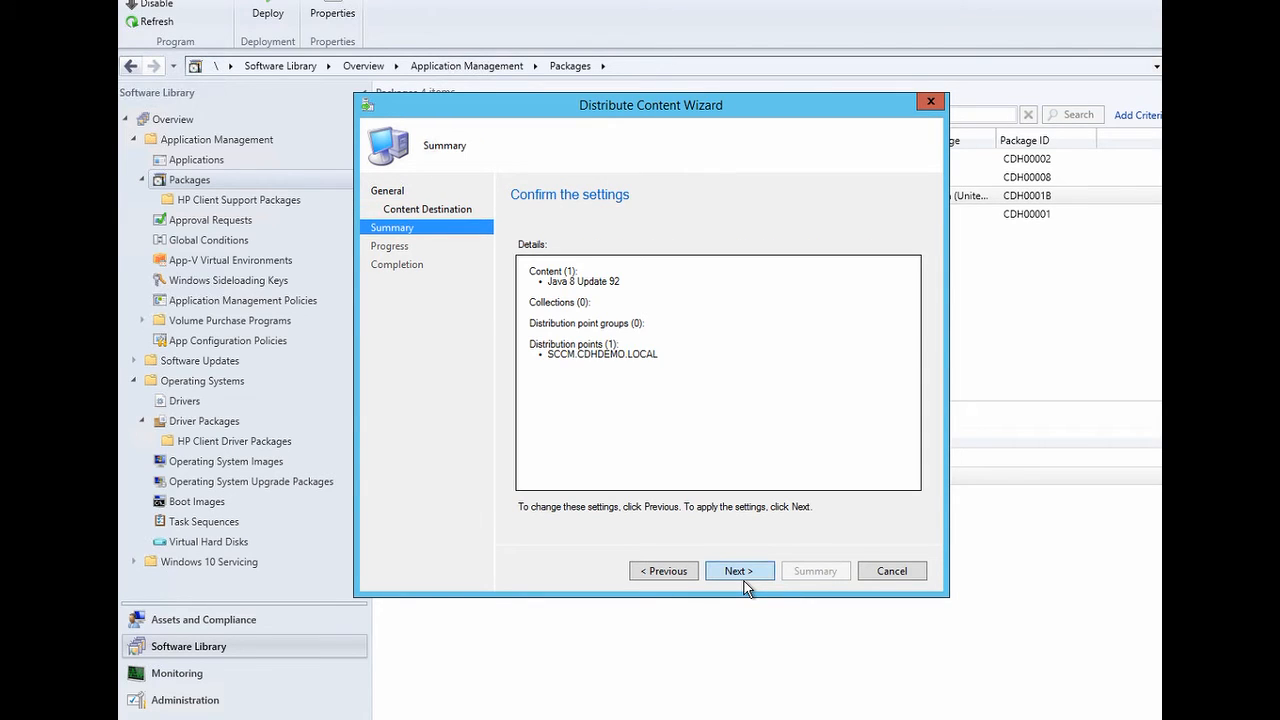
click(744, 579)
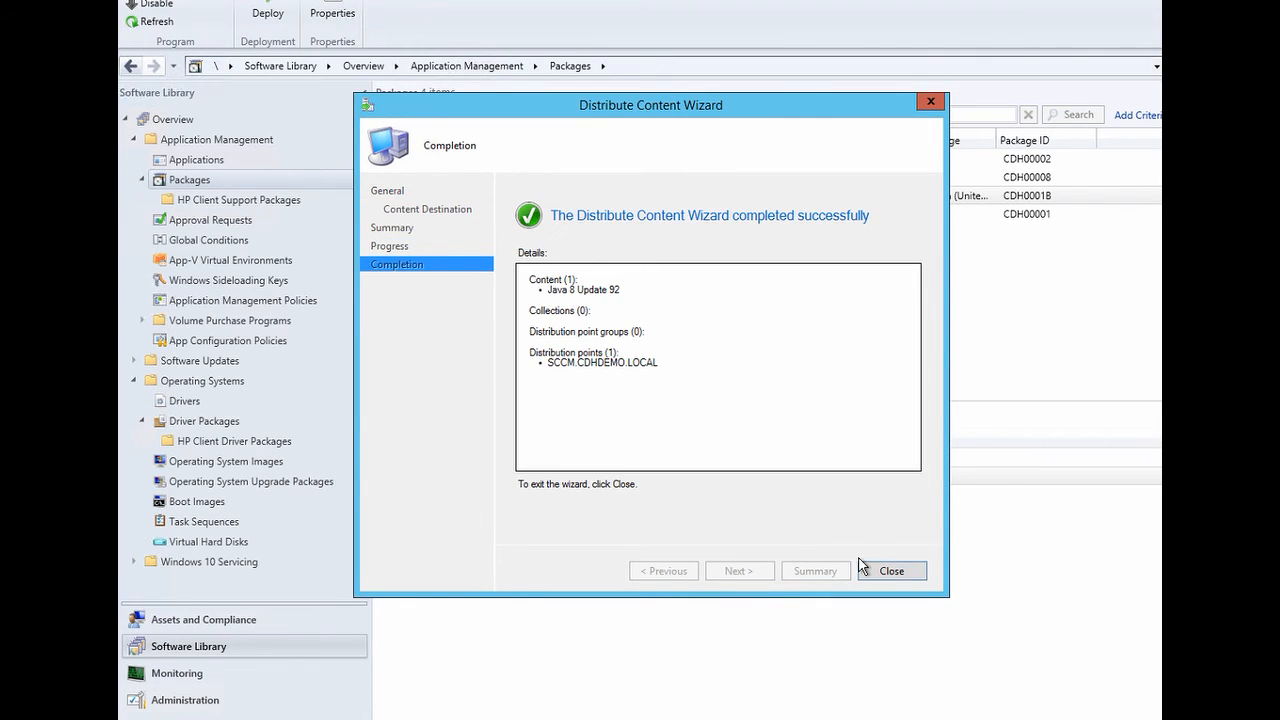
click(887, 572)
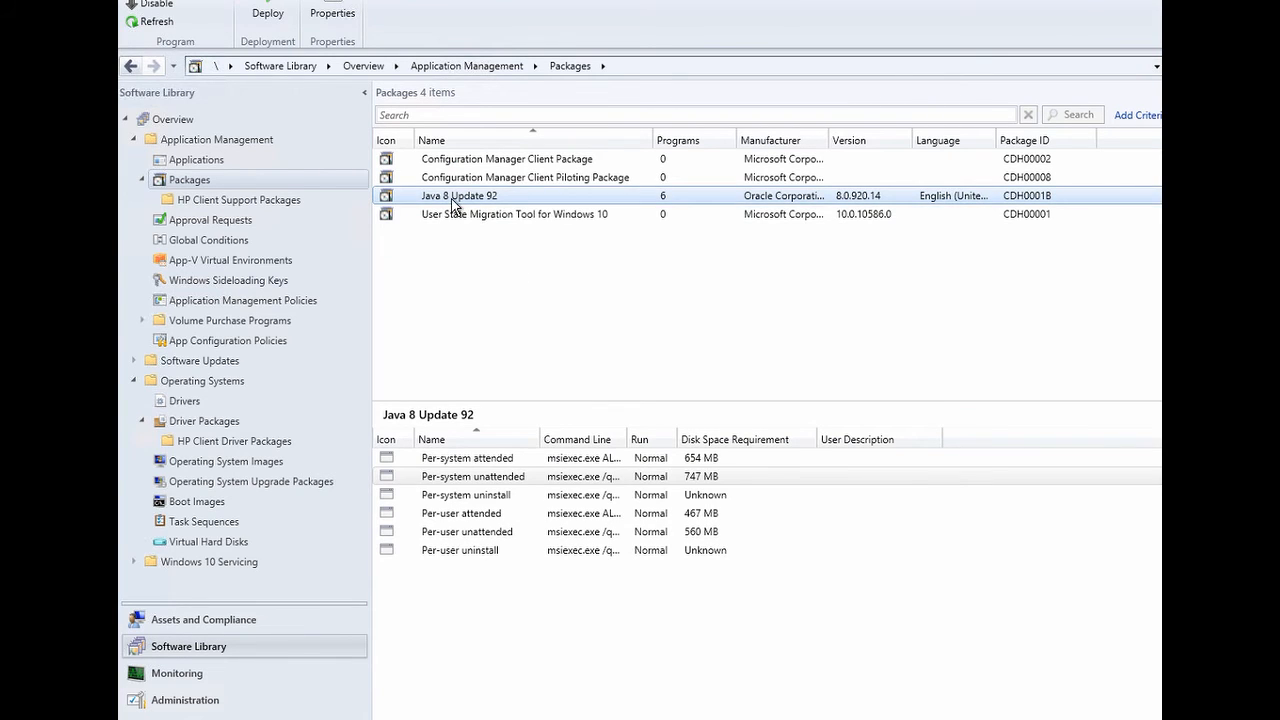
- Bring up the Java 8 Update 92 package's action menu, then dismiss it
right_click(452, 200)
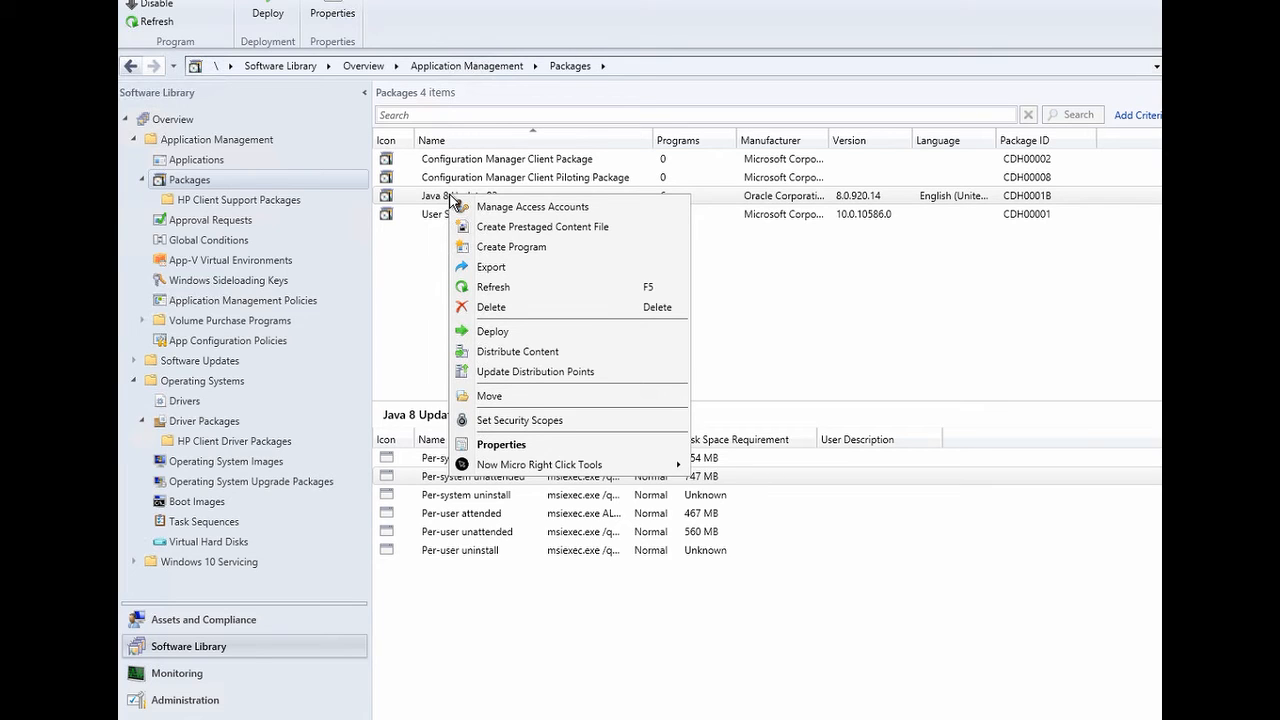
click(577, 27)
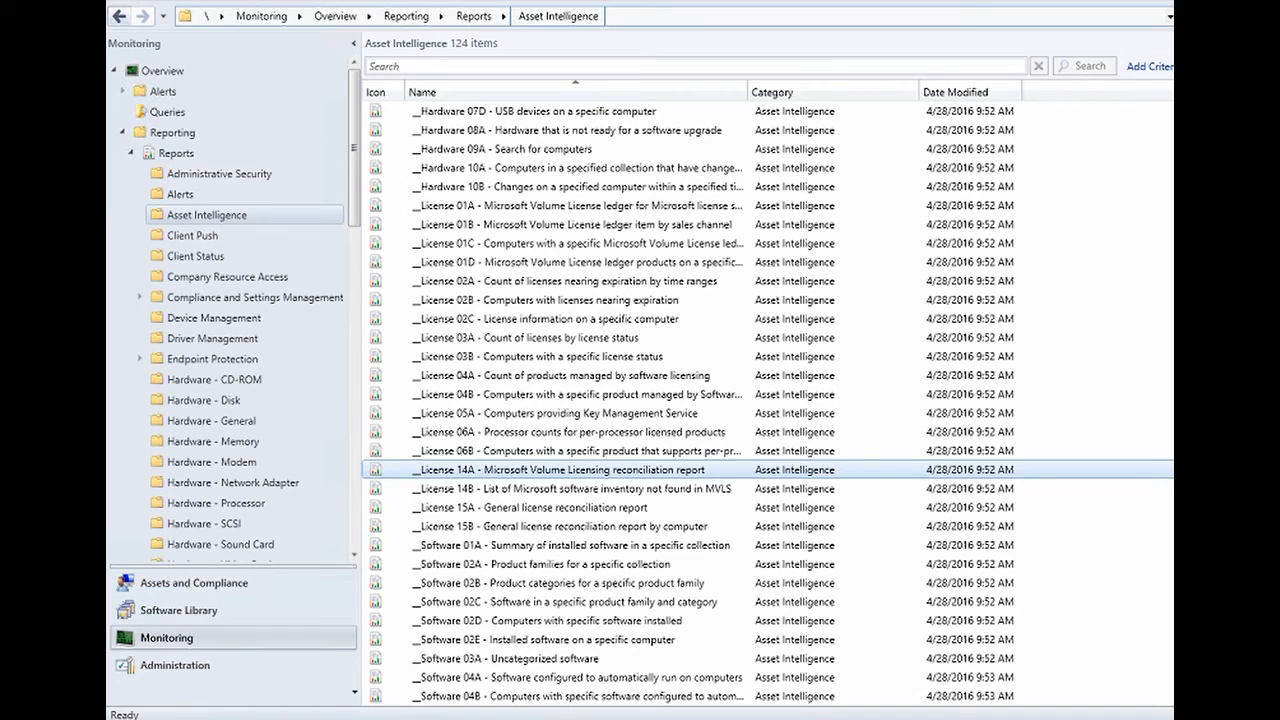
- Run the License 15A report for the All Systems collection, then close the report window
click(601, 504)
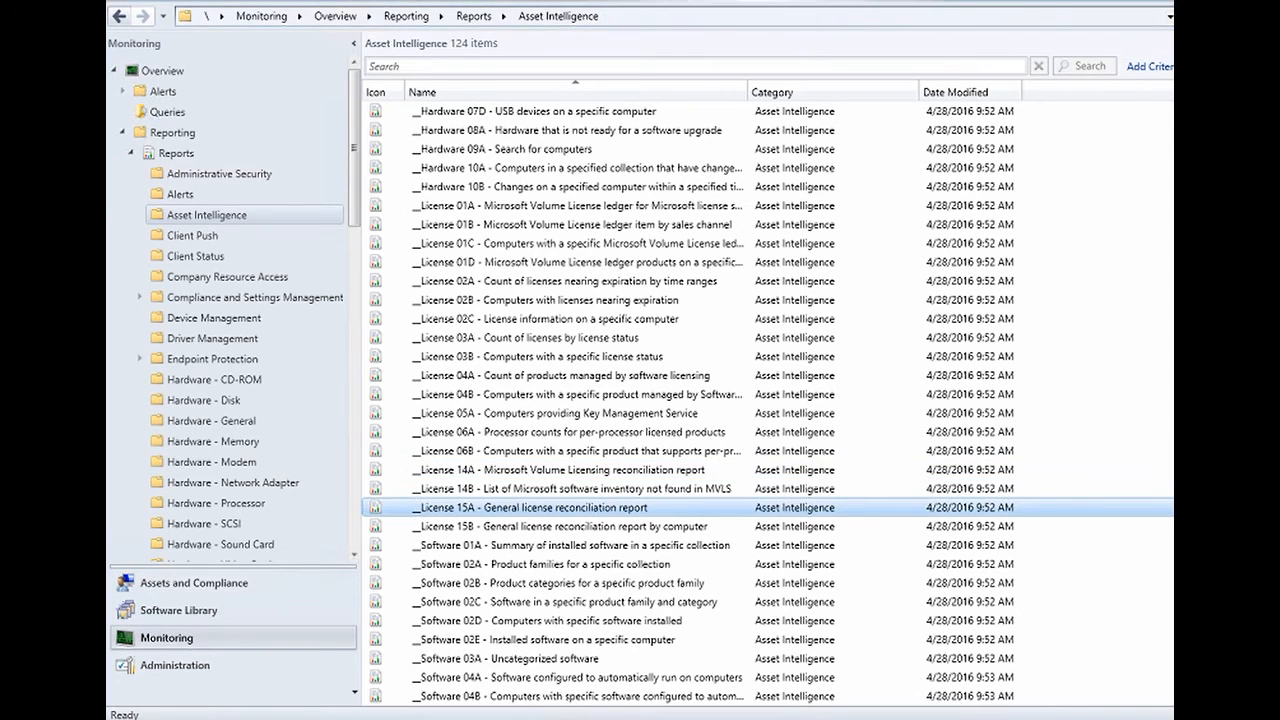
right_click(601, 504)
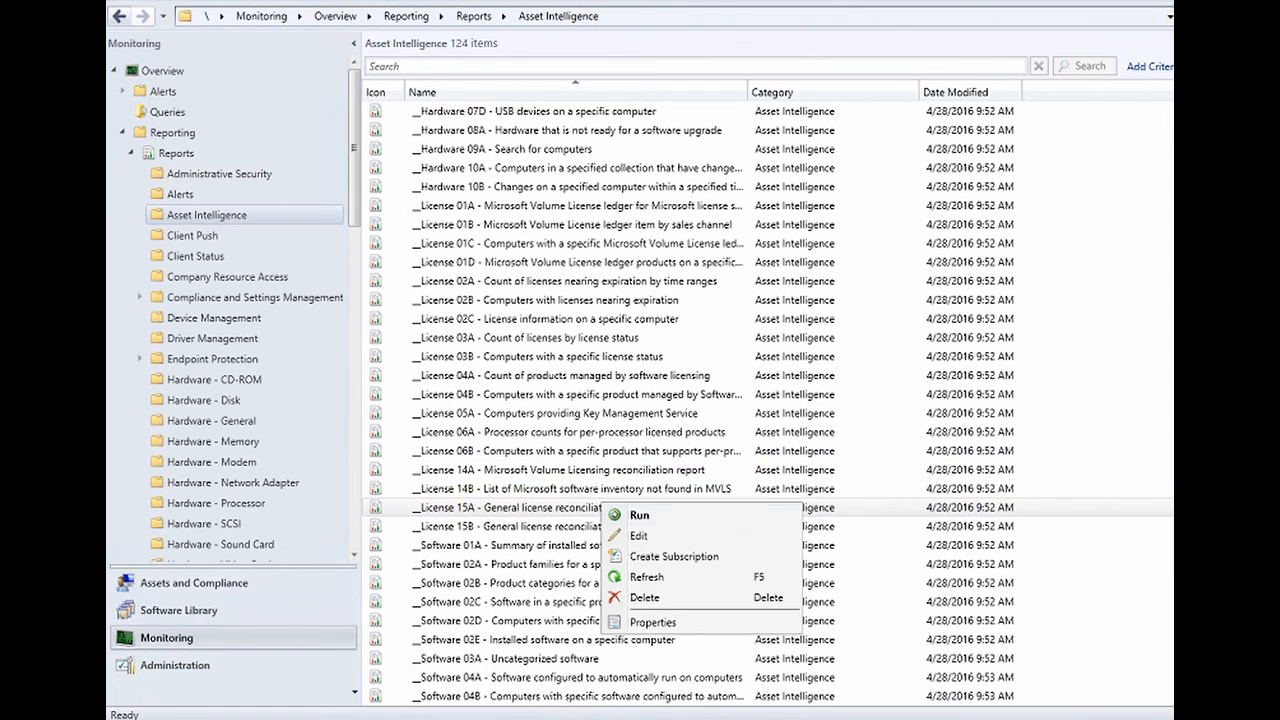
click(639, 515)
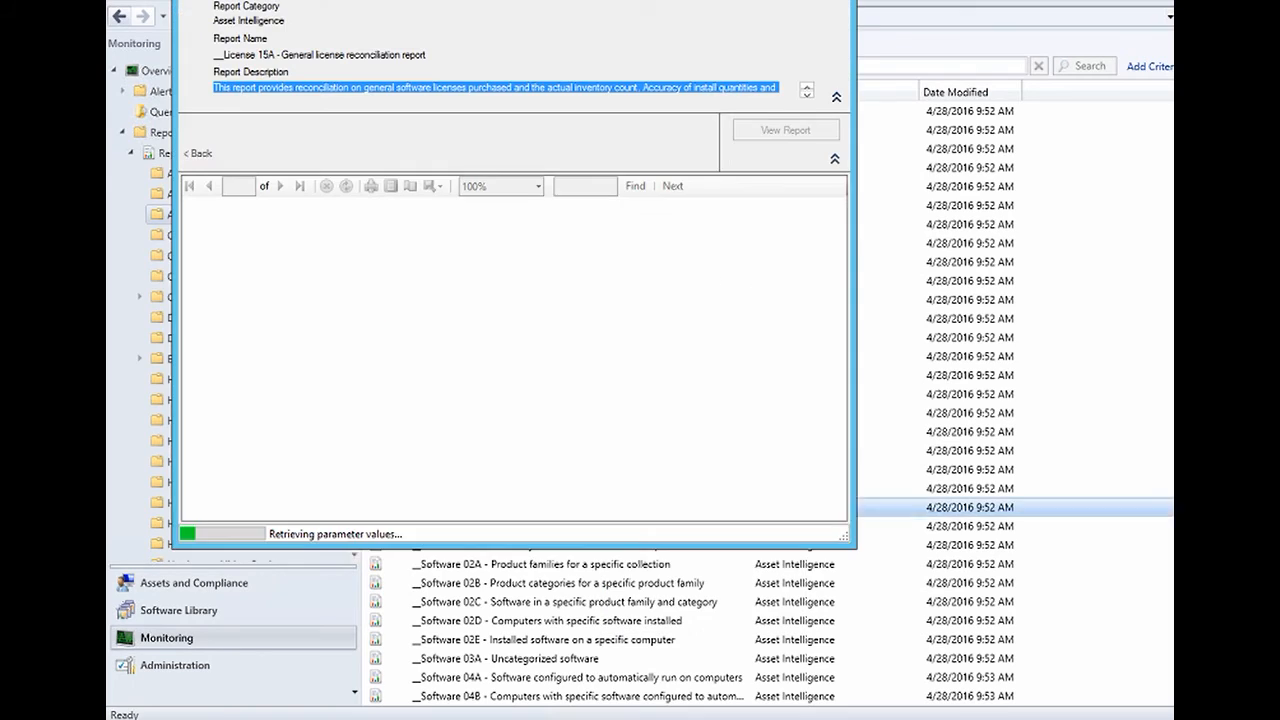
click(644, 124)
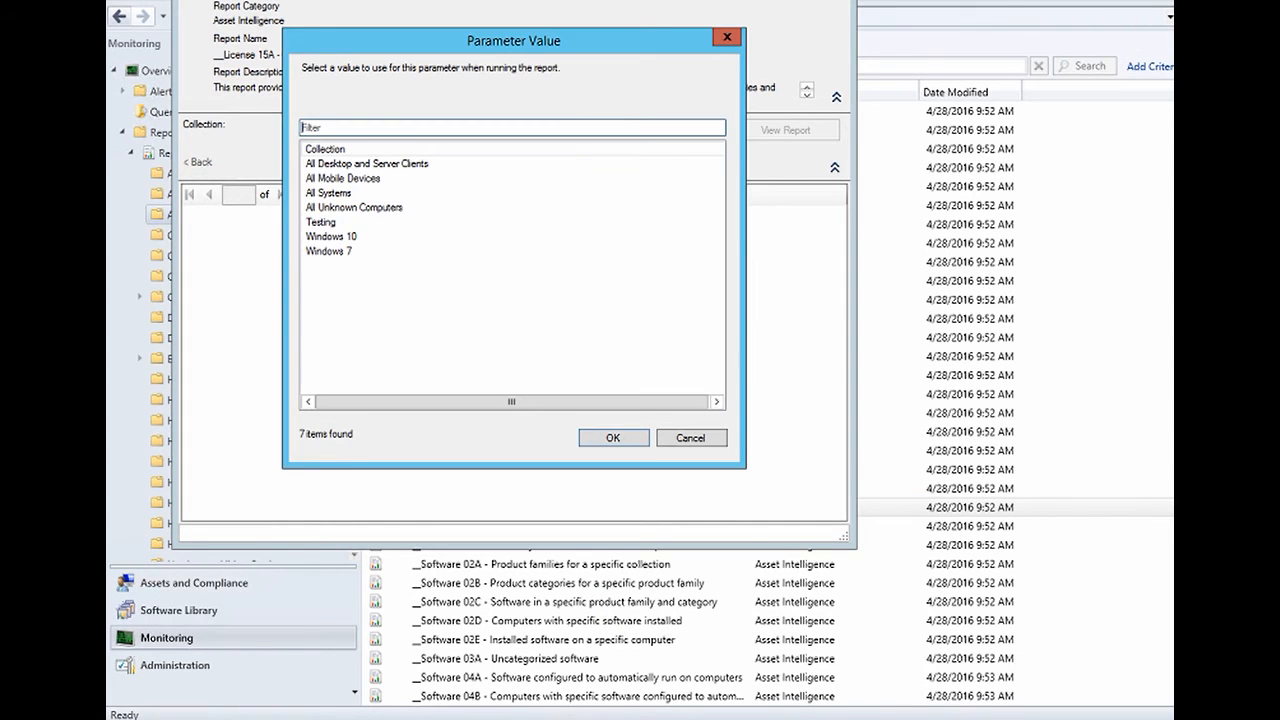
click(329, 193)
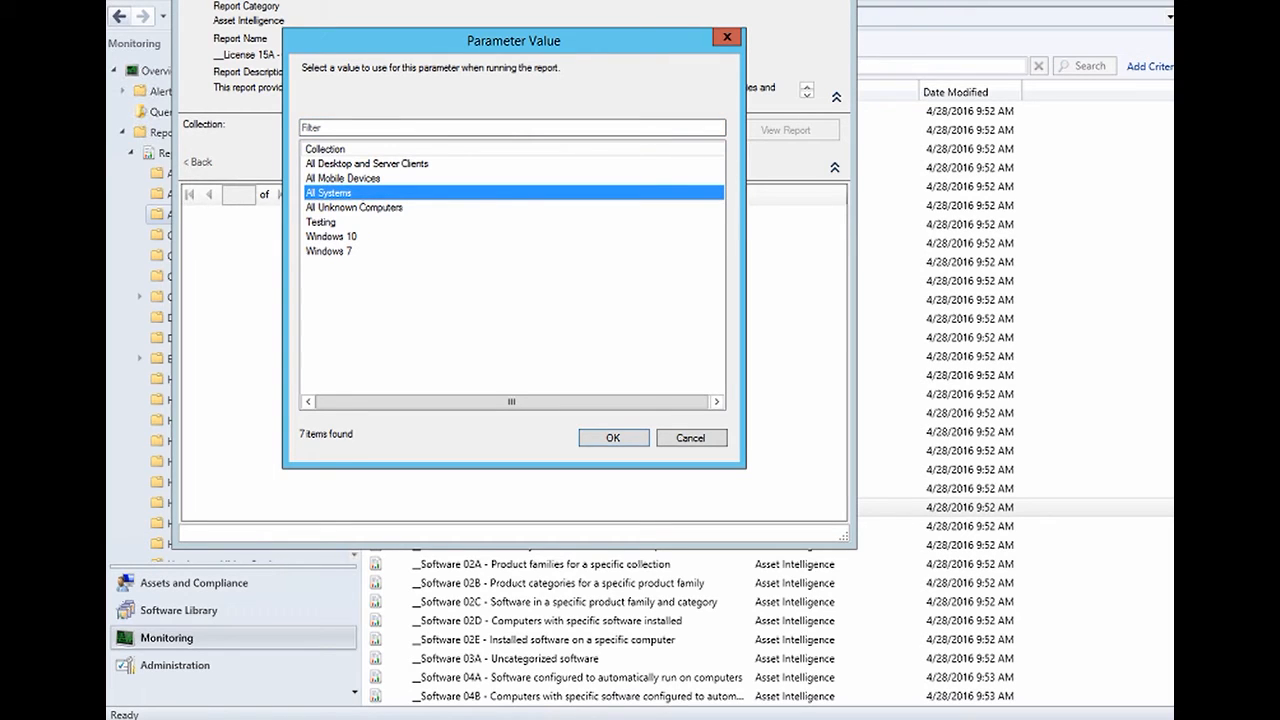
click(613, 438)
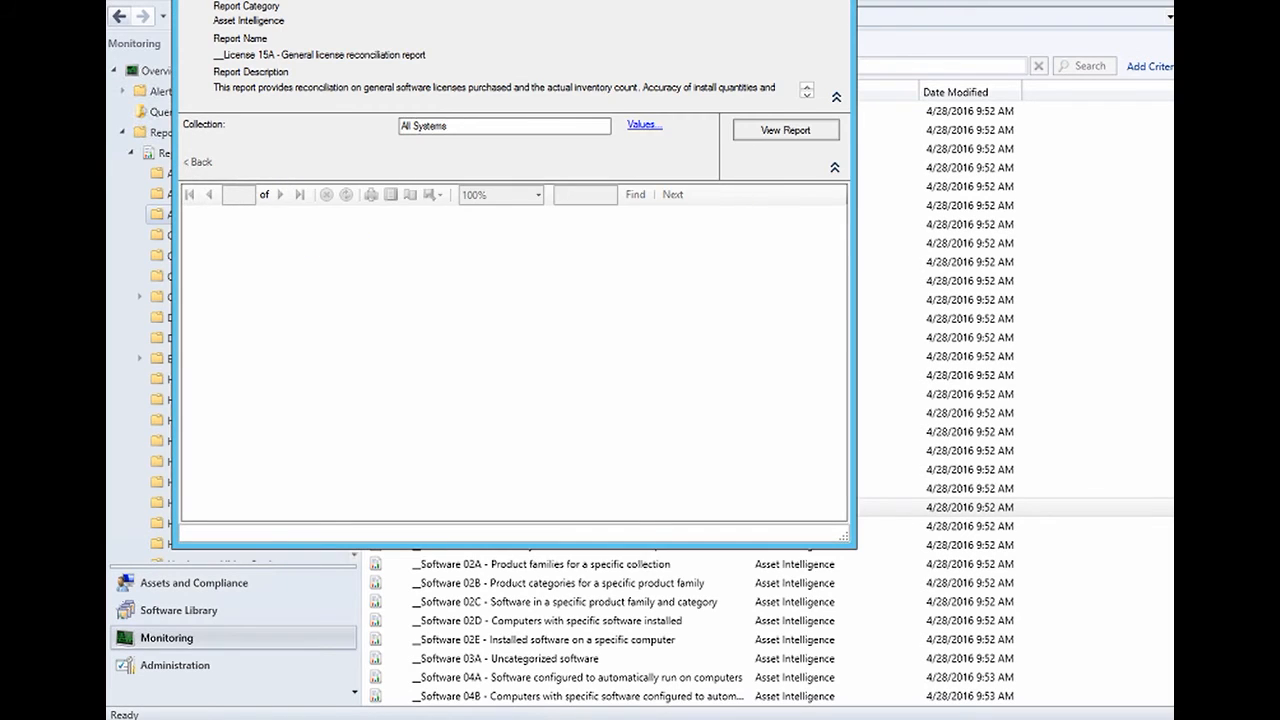
click(785, 130)
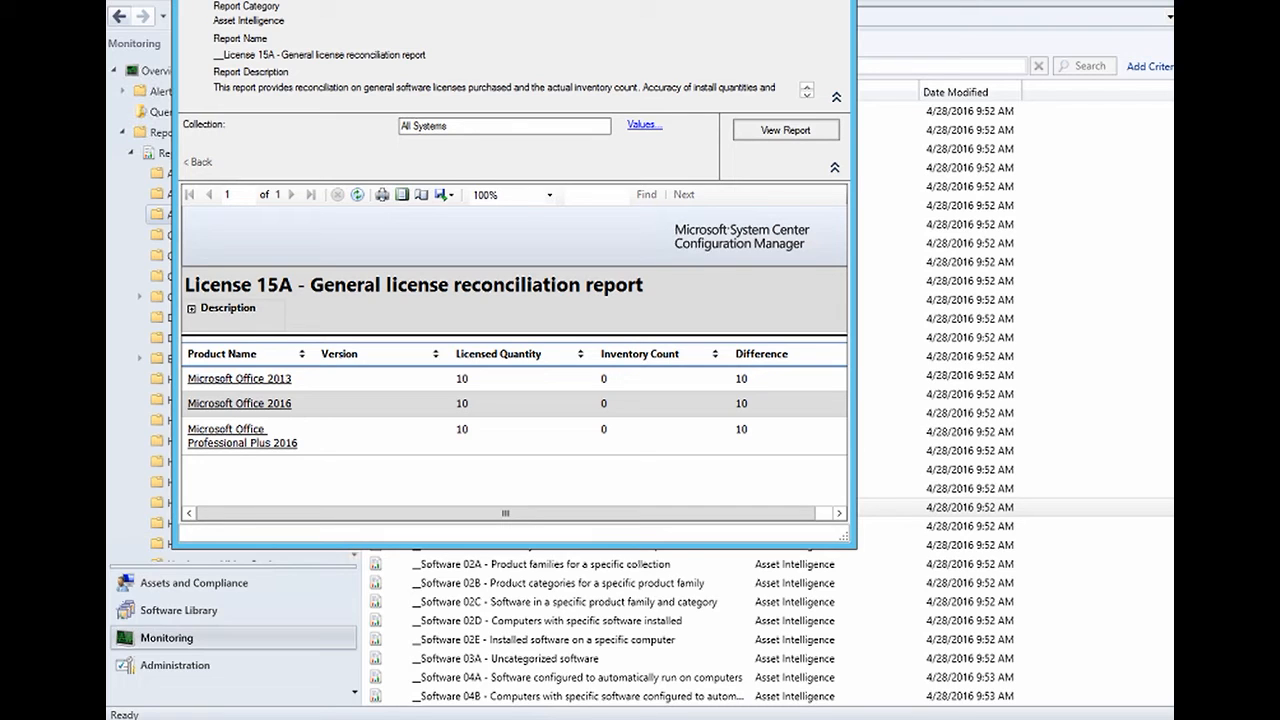
click(160, 133)
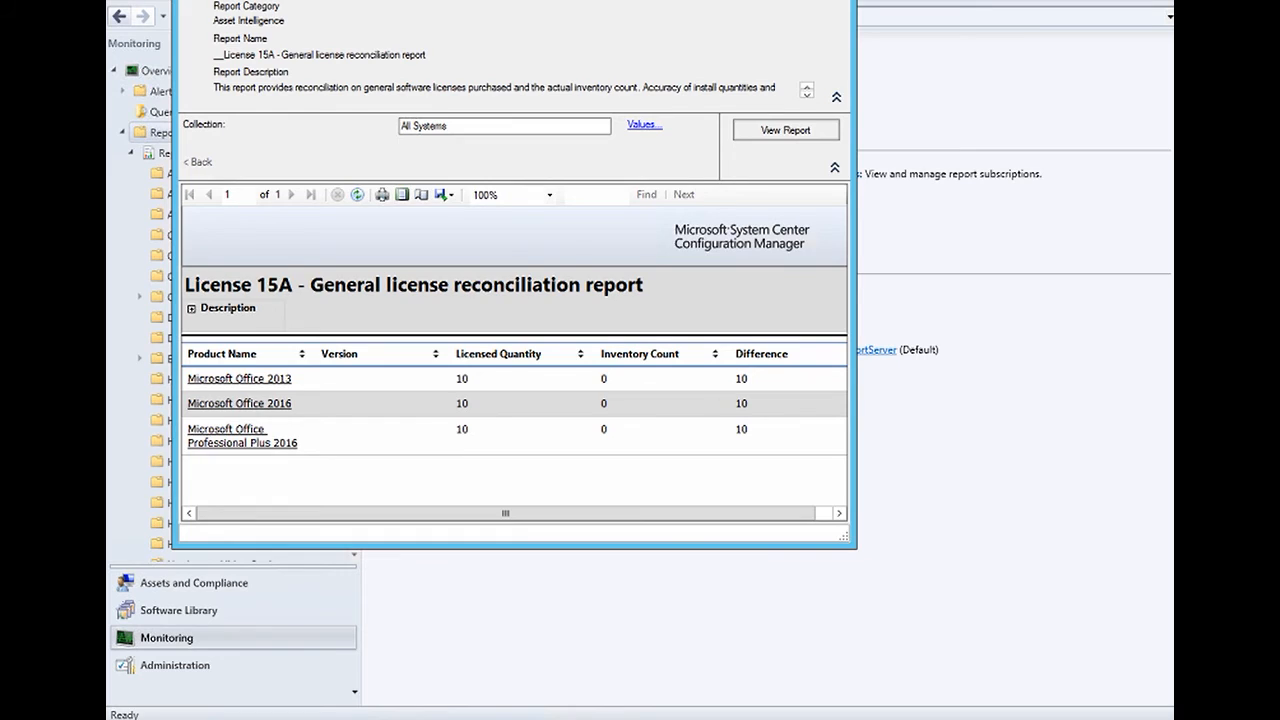
key(alt+F4)
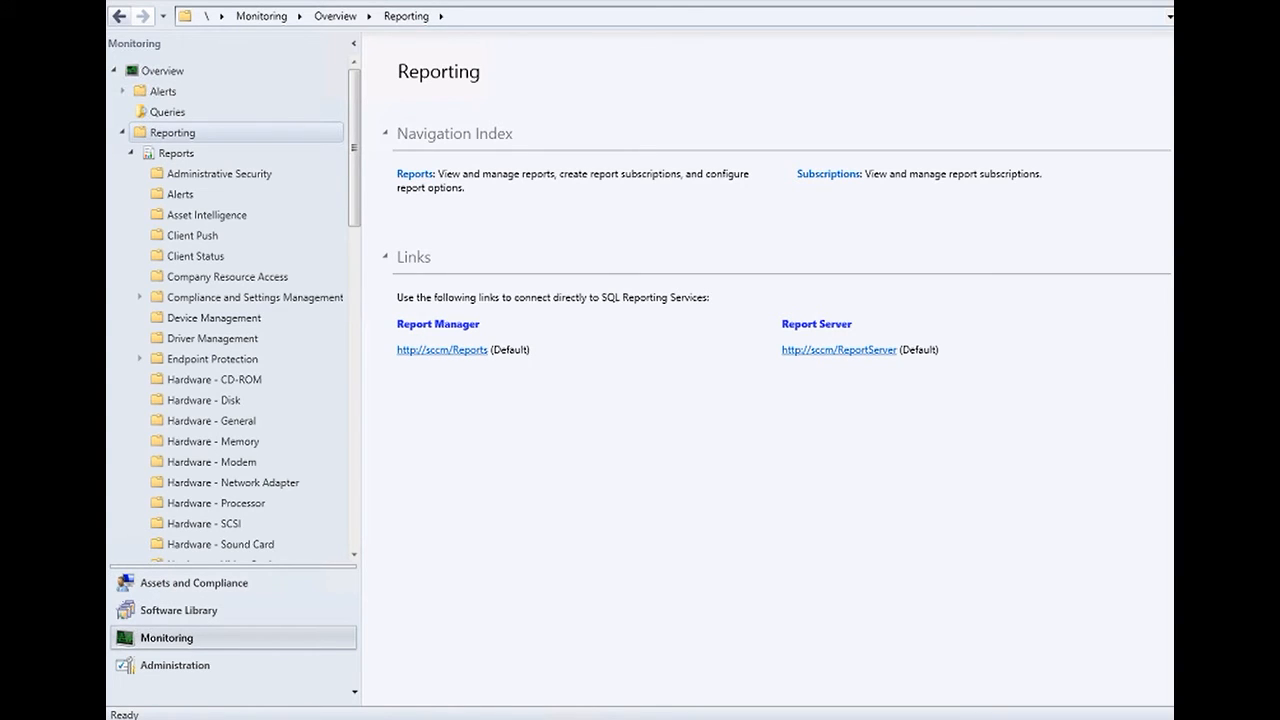
- In the Report Manager browser window, open ConfigMgr_CDH and then its Device Management folder
mouse_move(386, 719)
click(479, 640)
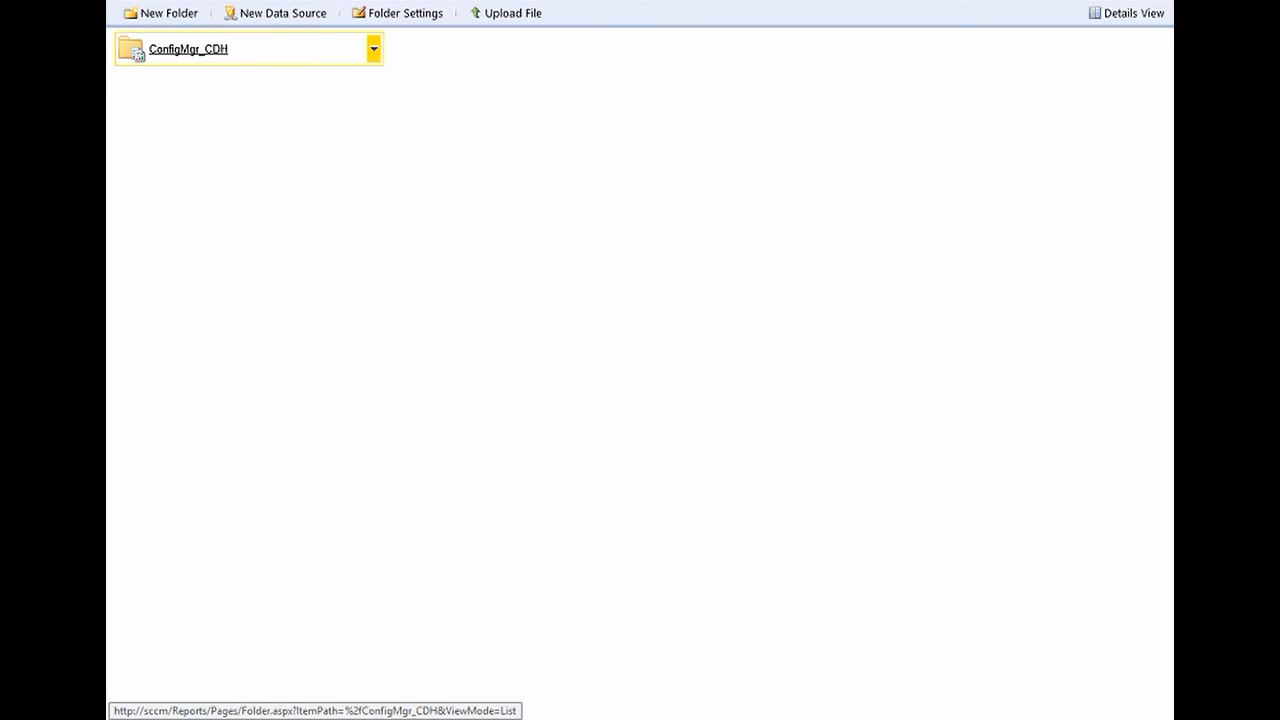
click(188, 49)
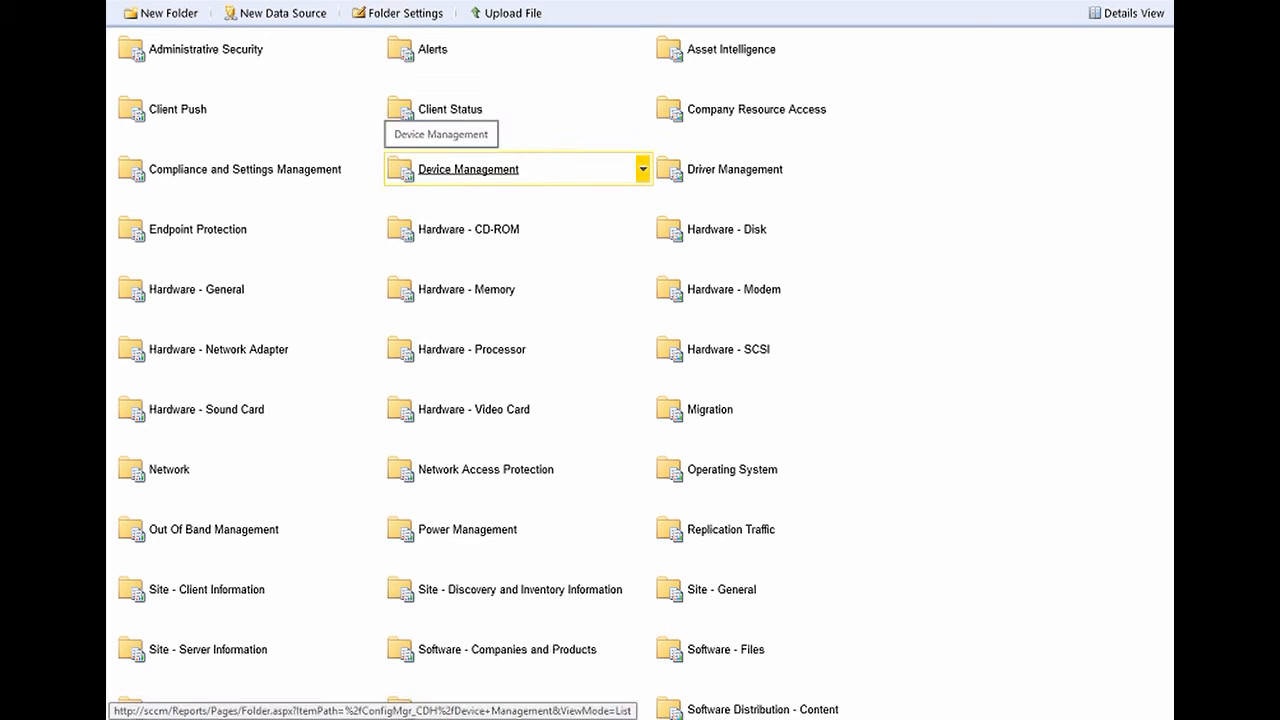
click(468, 170)
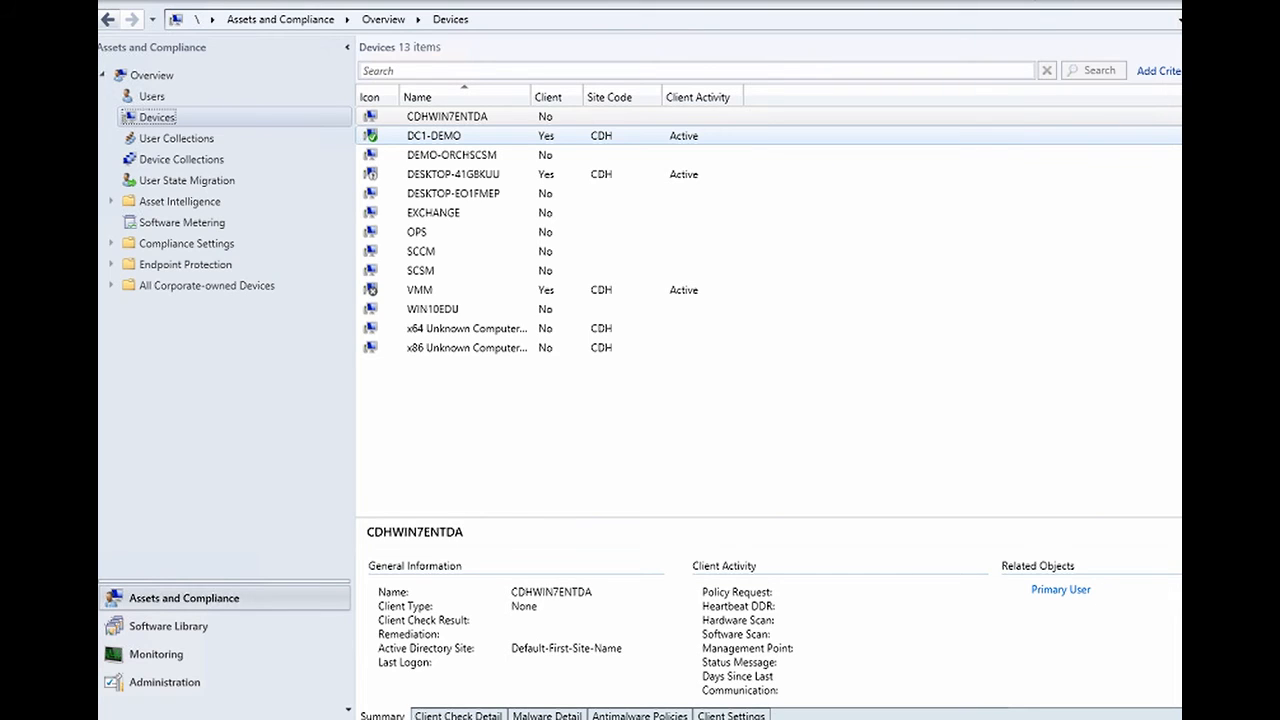
- Select DC1-DEMO and review the Now Micro Right Click Tools Client Actions and Client Tools submenus
click(434, 136)
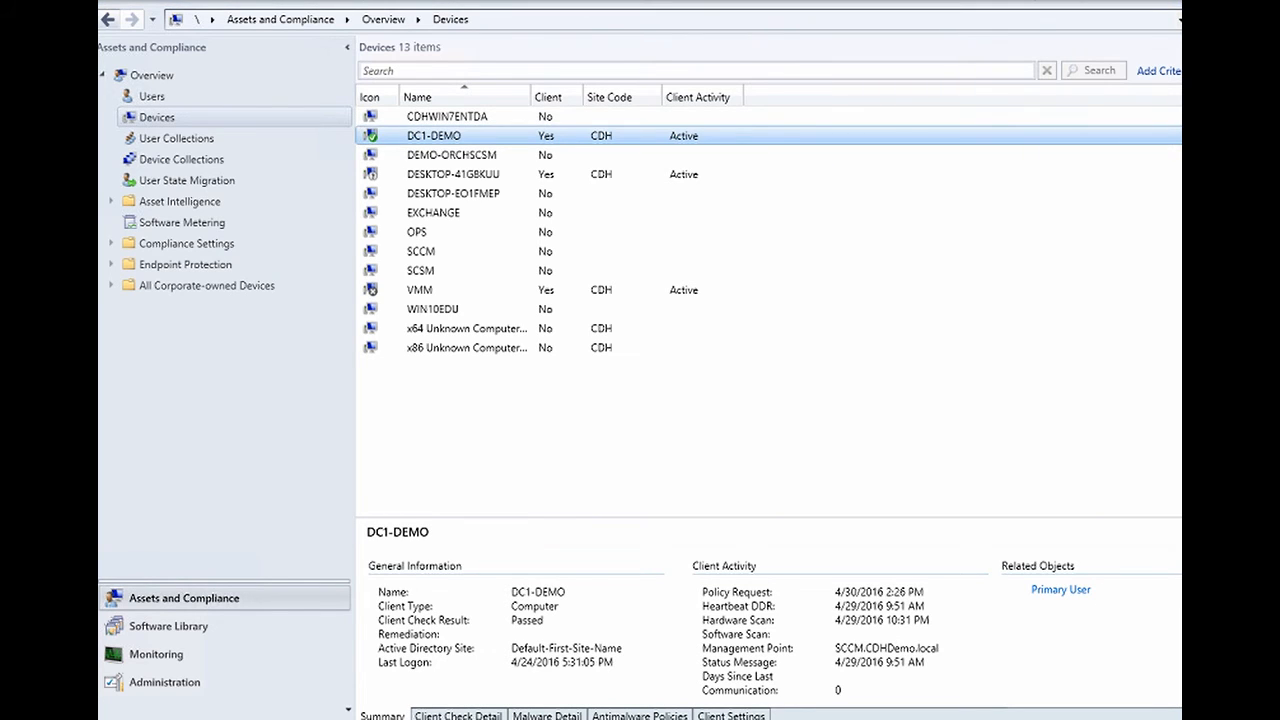
right_click(427, 140)
mouse_move(520, 449)
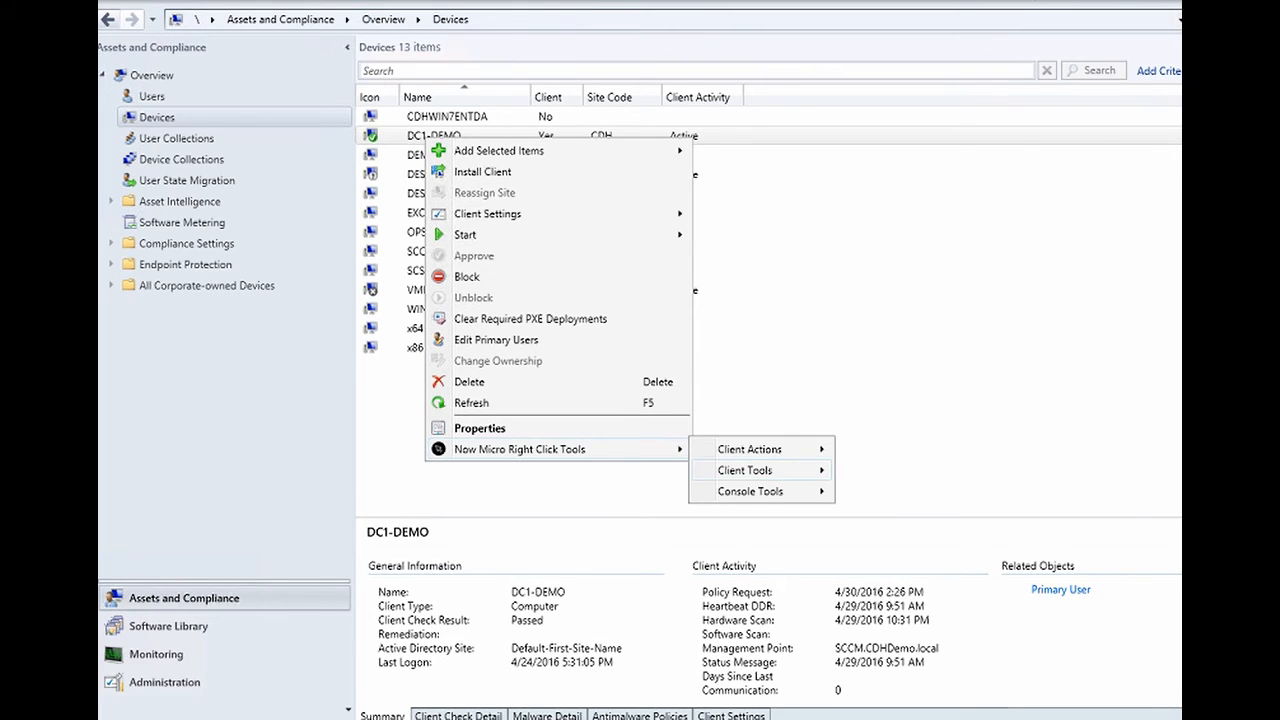
mouse_move(750, 449)
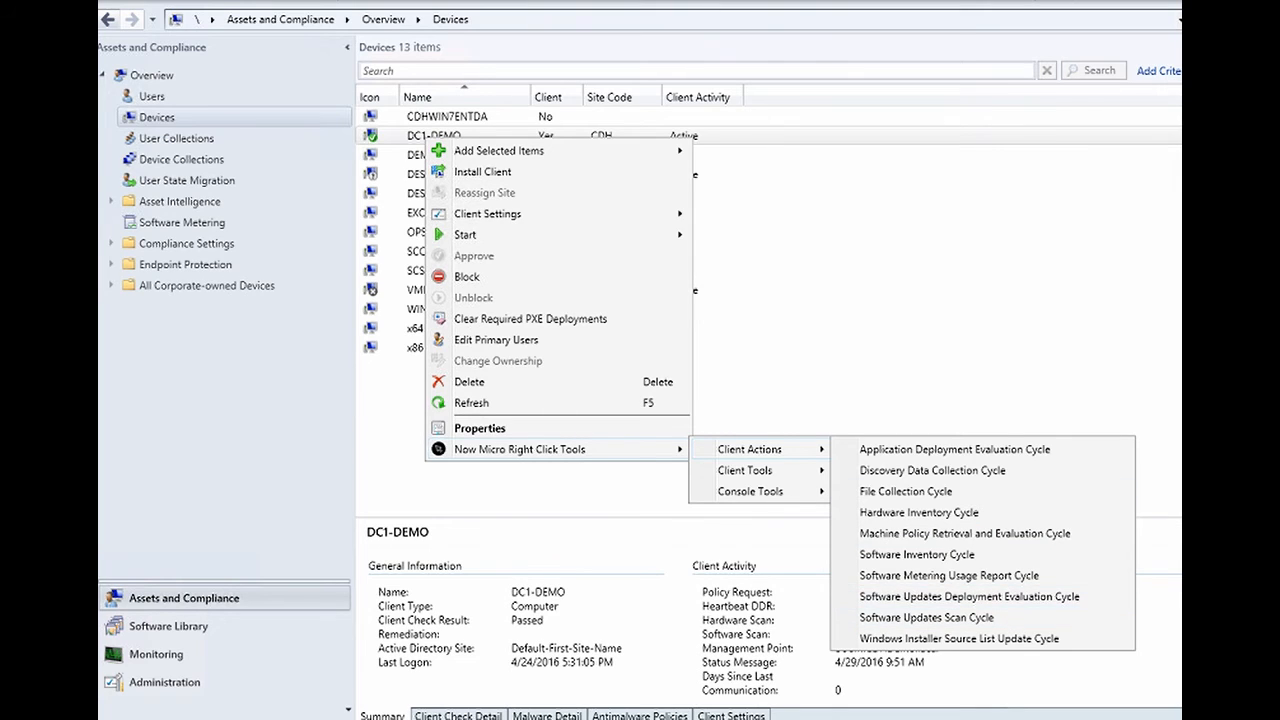
mouse_move(750, 470)
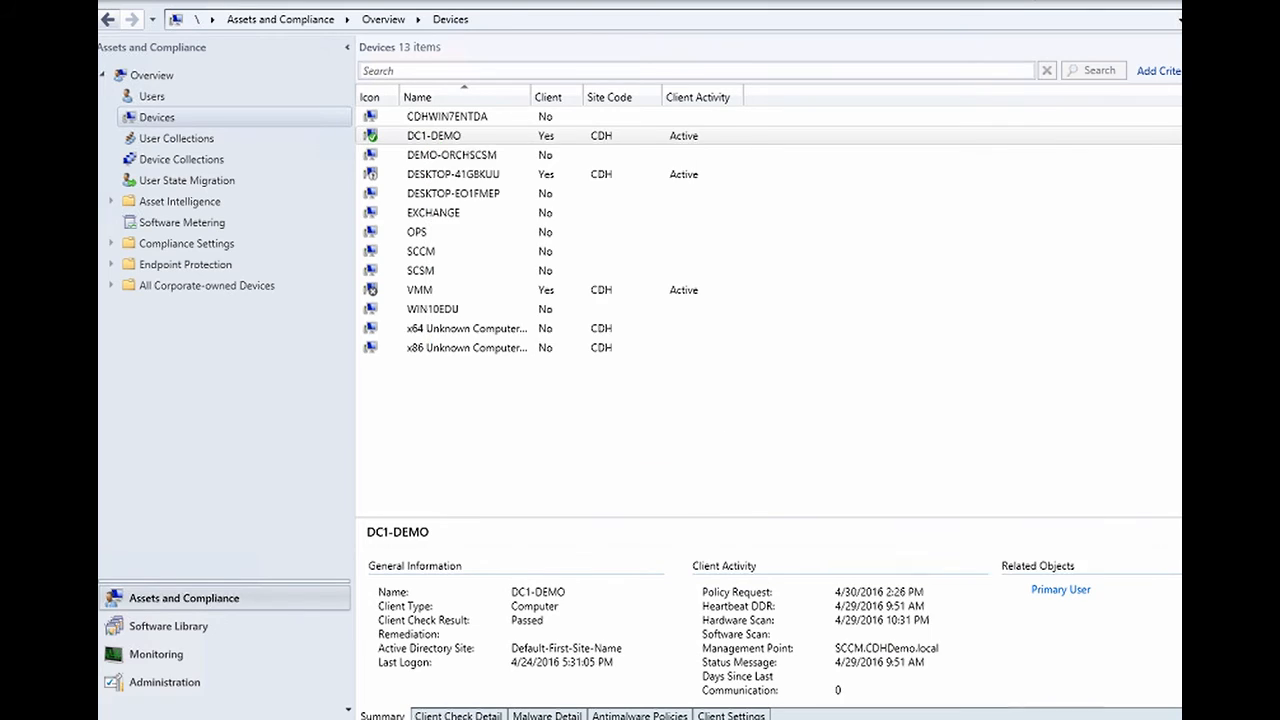
- Close DC1-DEMO's Advanced Collection Information window and show its Now Micro Right Click Tools menu again
click(927, 638)
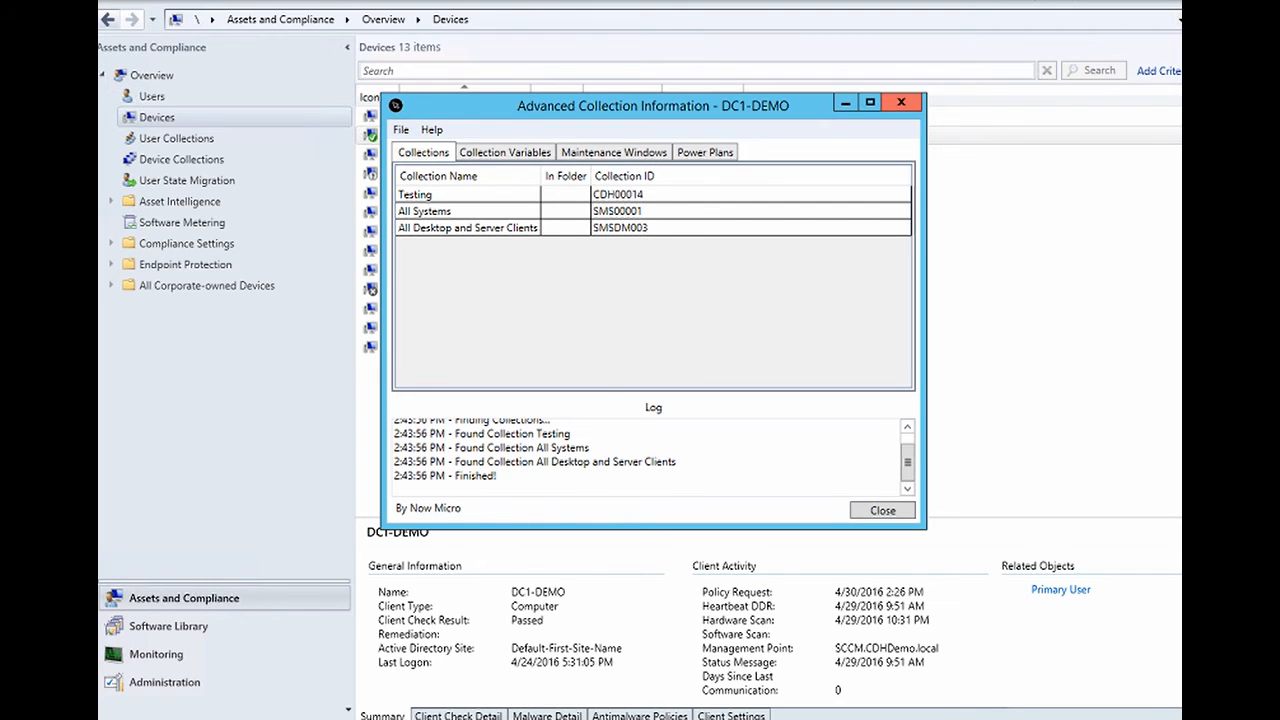
click(901, 102)
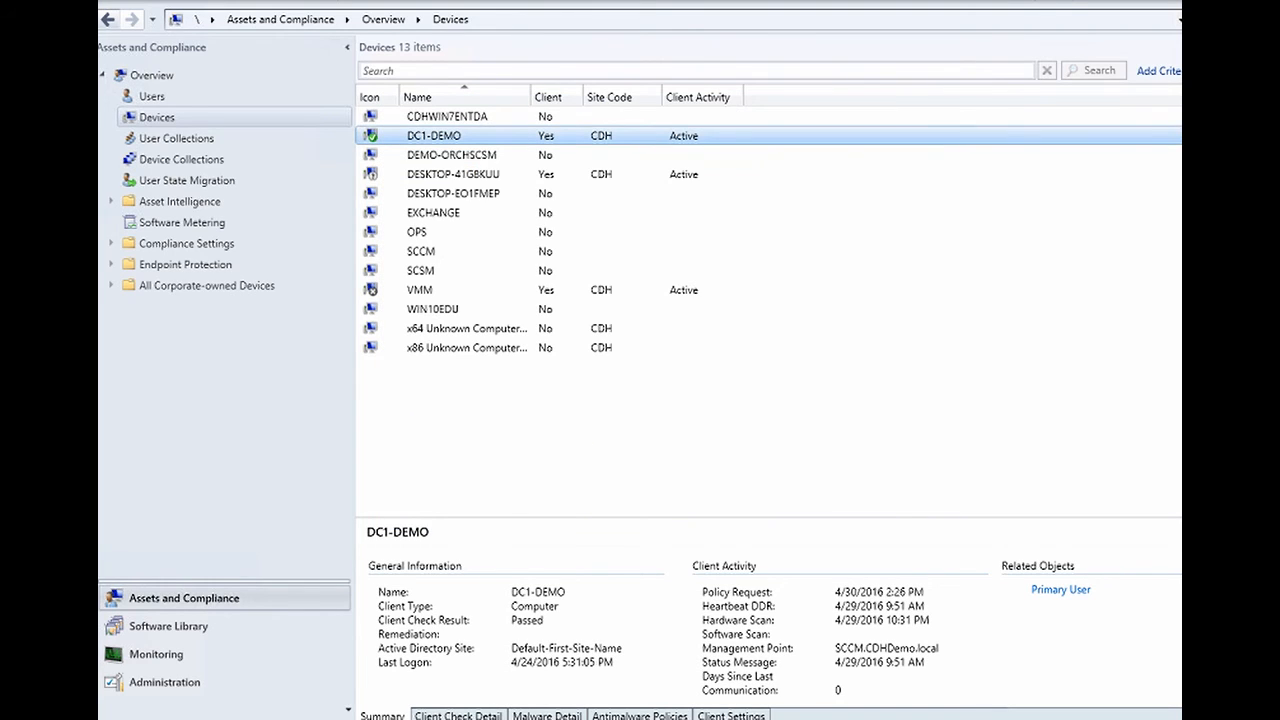
right_click(437, 141)
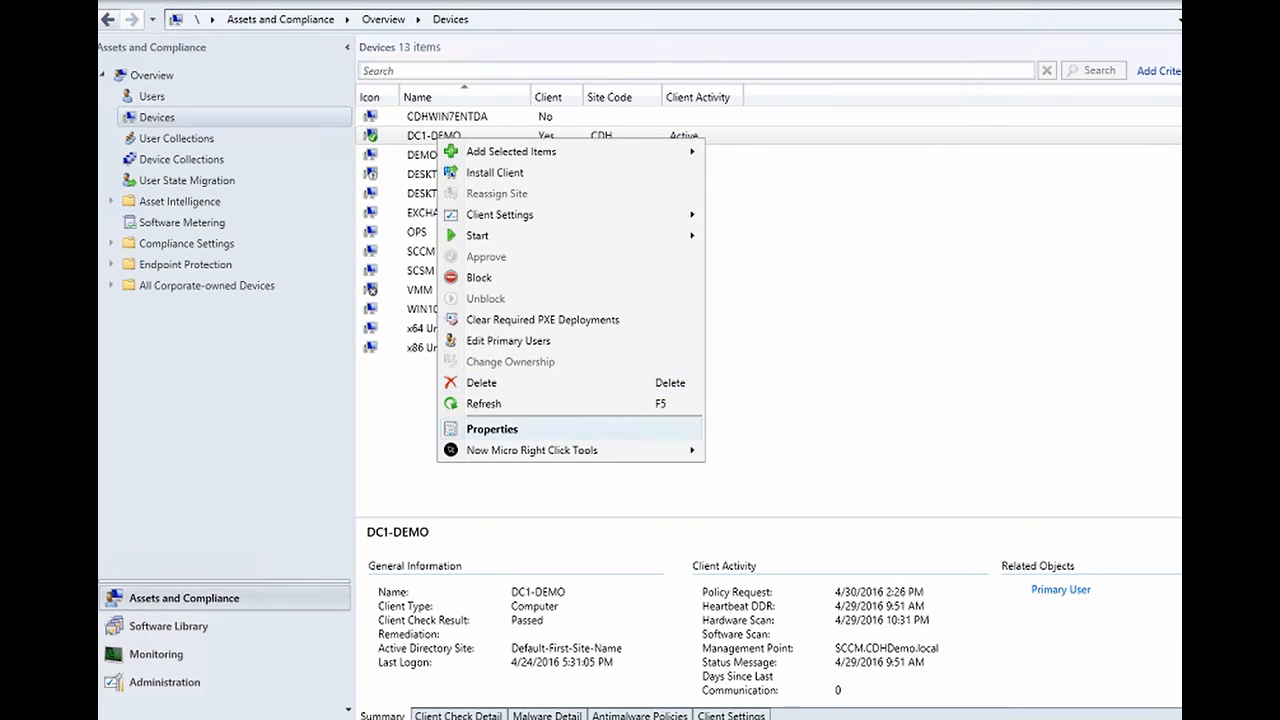
mouse_move(600, 450)
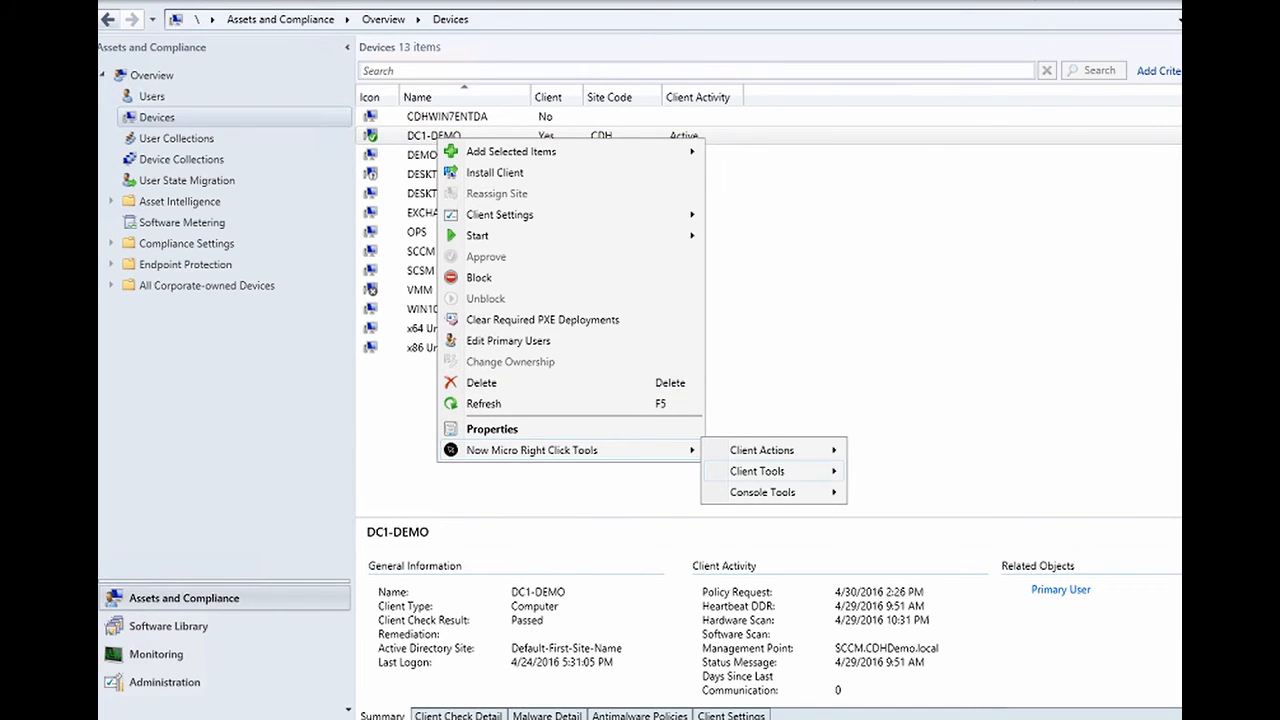
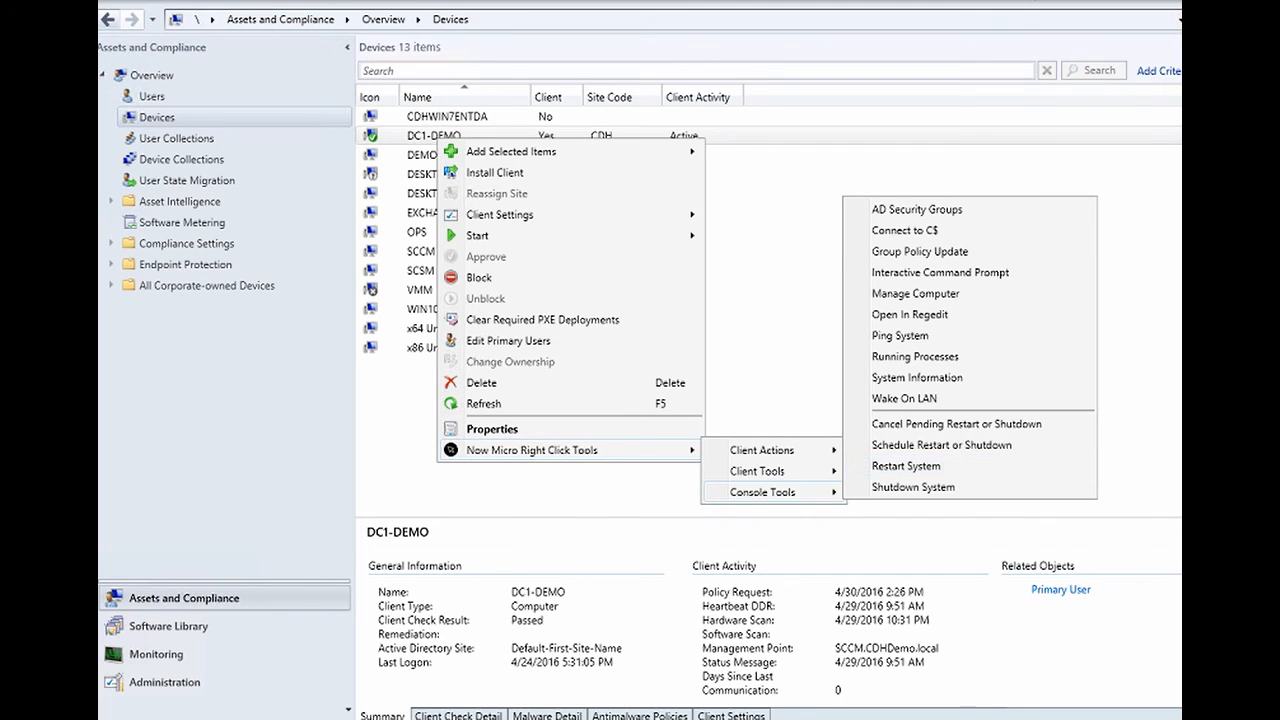
- Review DC1-DEMO's primary users and close the dialog without changes
key(Escape)
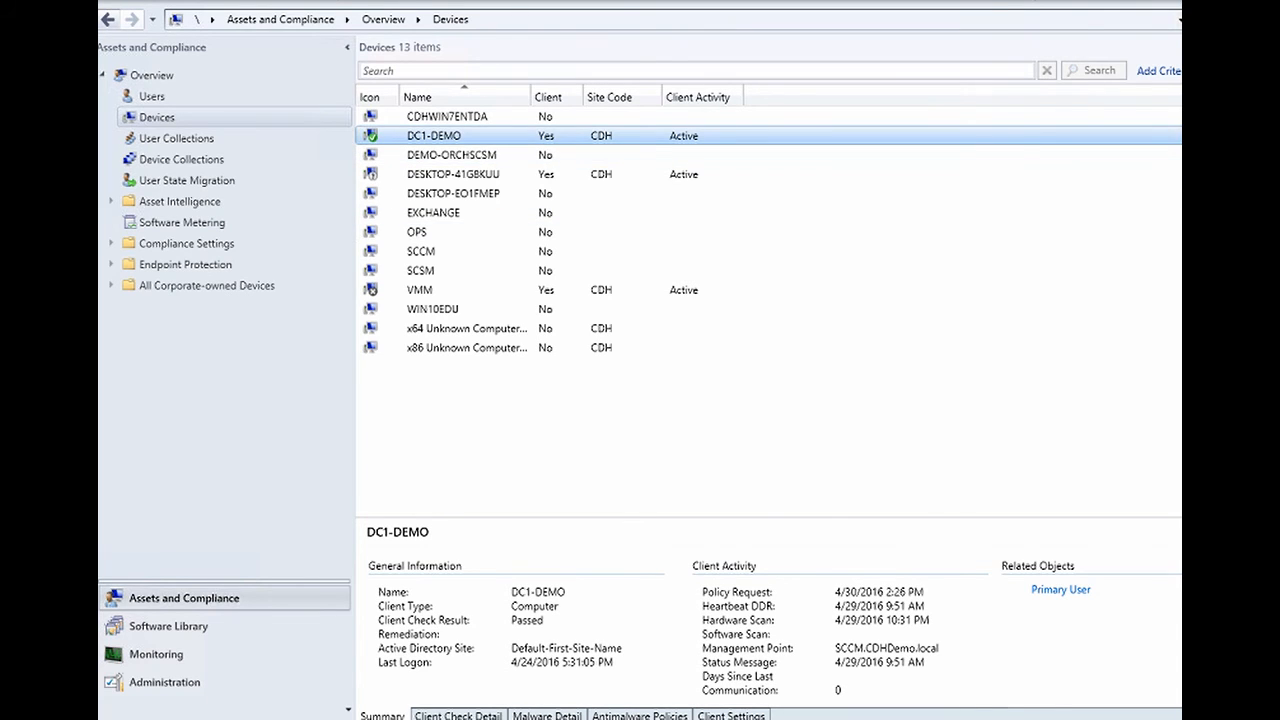
right_click(413, 140)
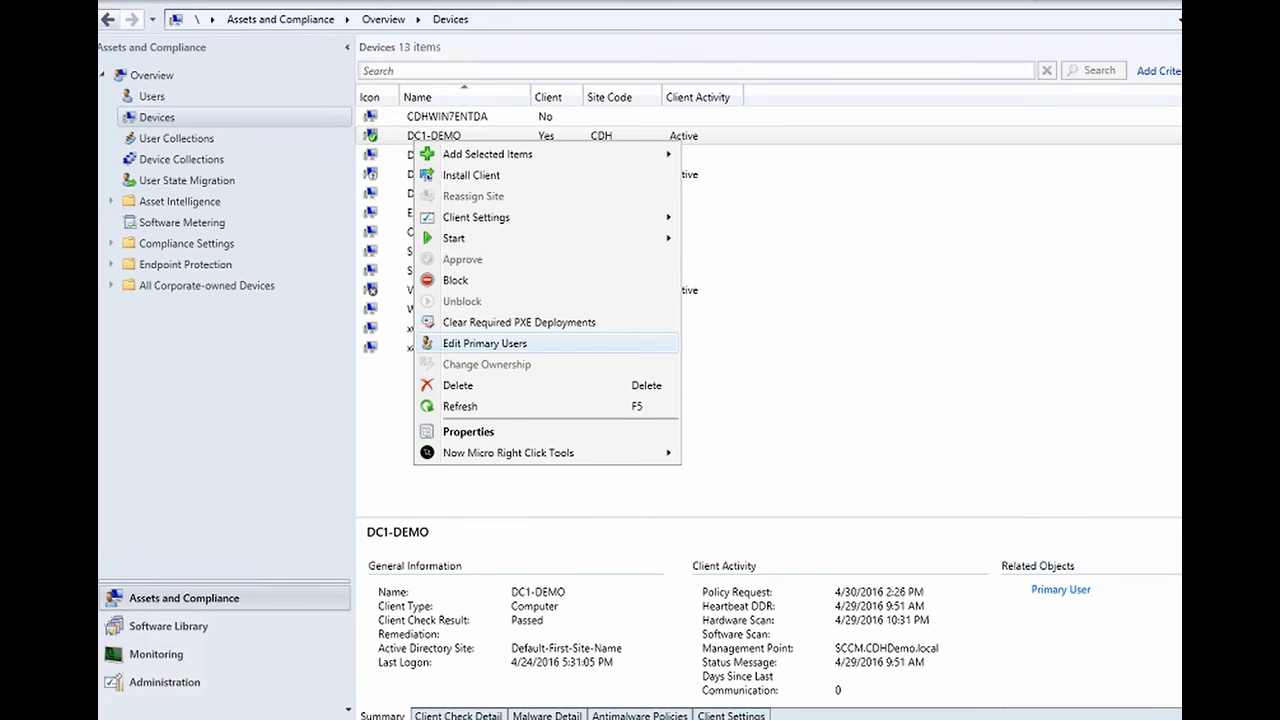
click(485, 343)
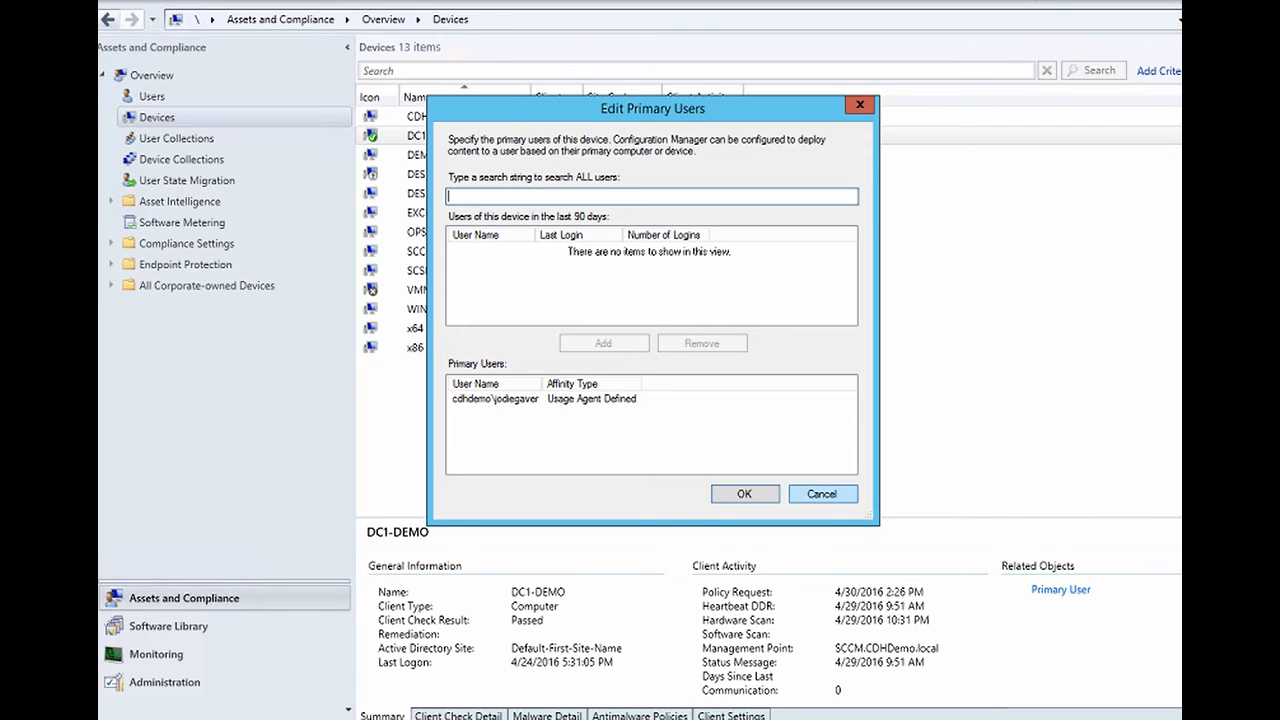
click(822, 494)
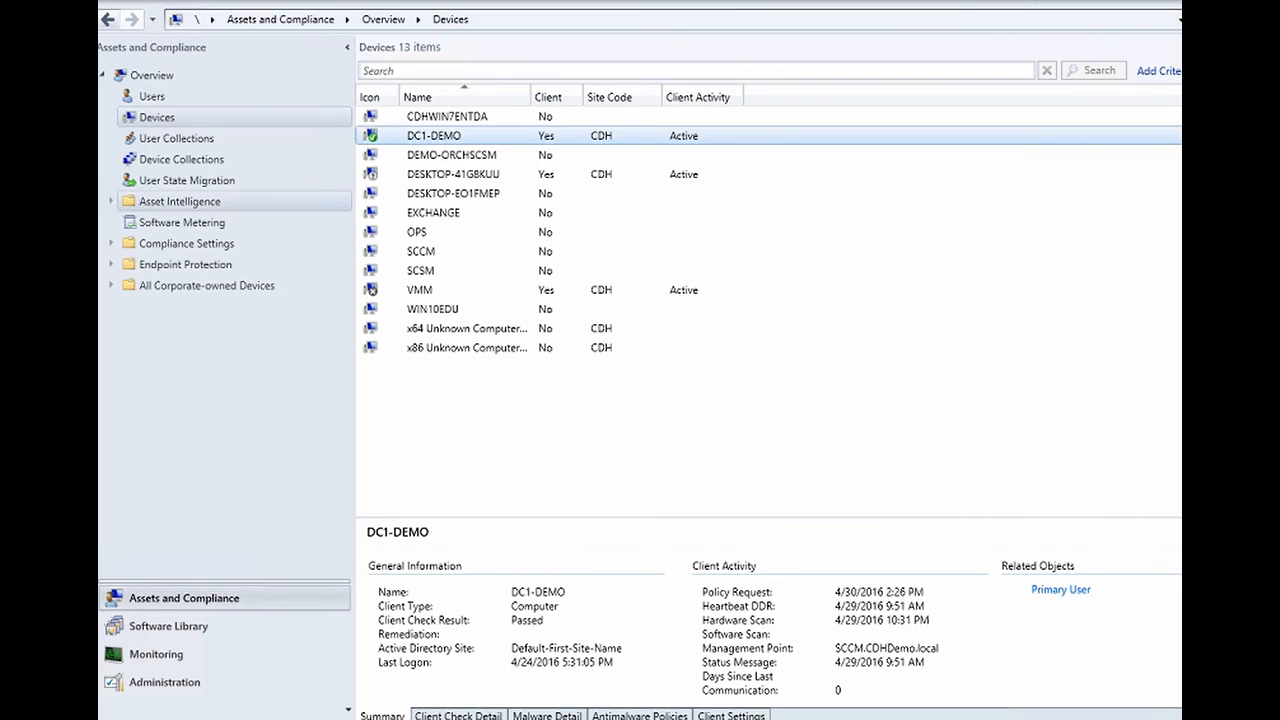
- Find the user in Users and review its primary devices, DC1-DEMO and SCCM, without saving
click(150, 97)
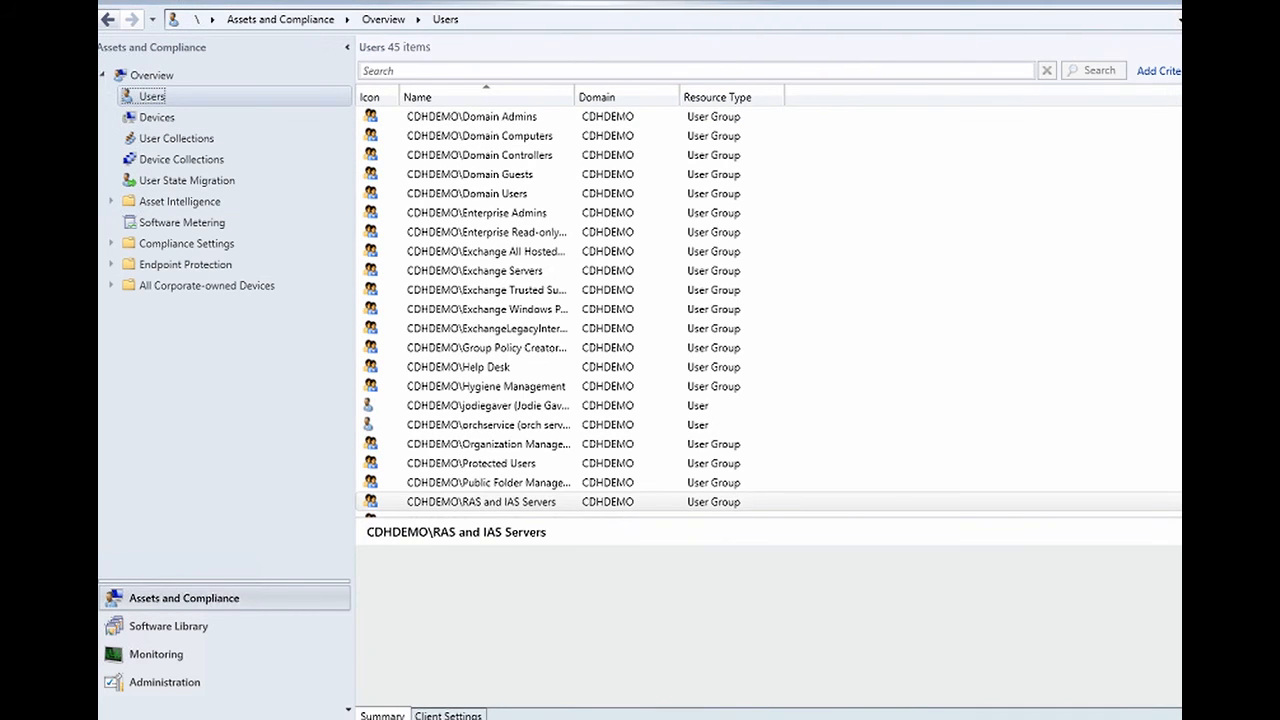
click(450, 71)
text(jodie)
key(Return)
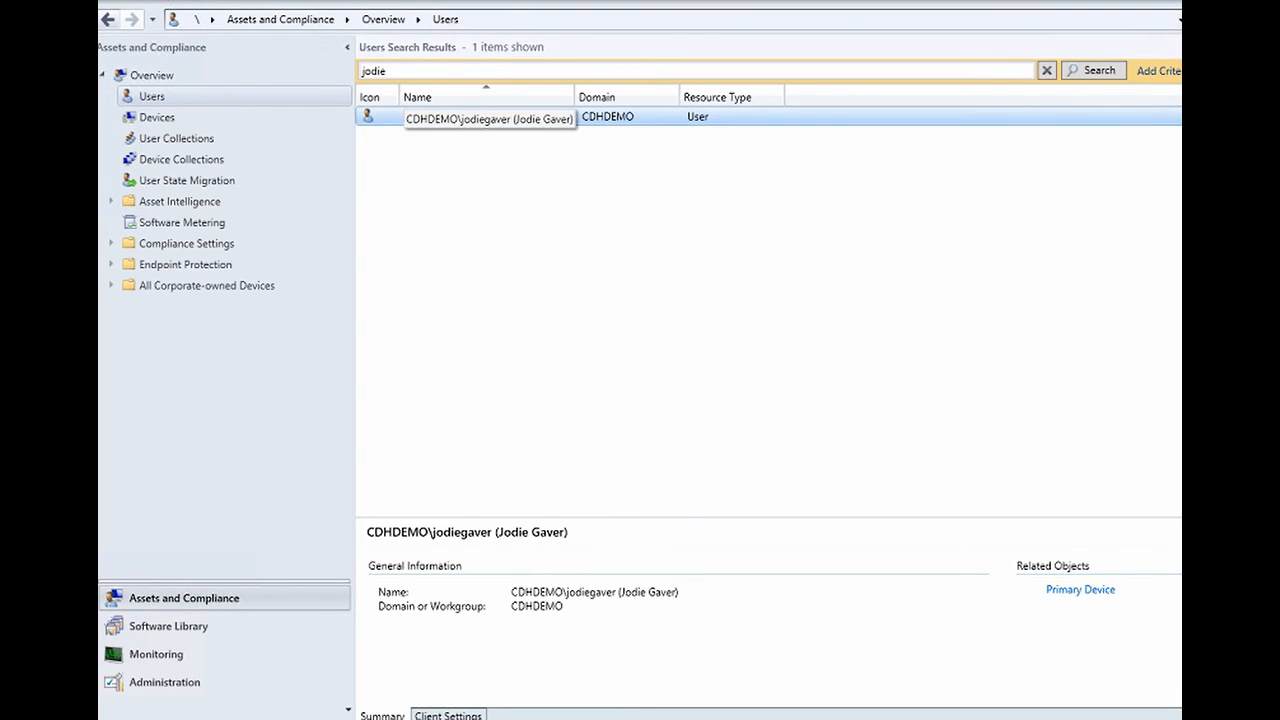
right_click(462, 120)
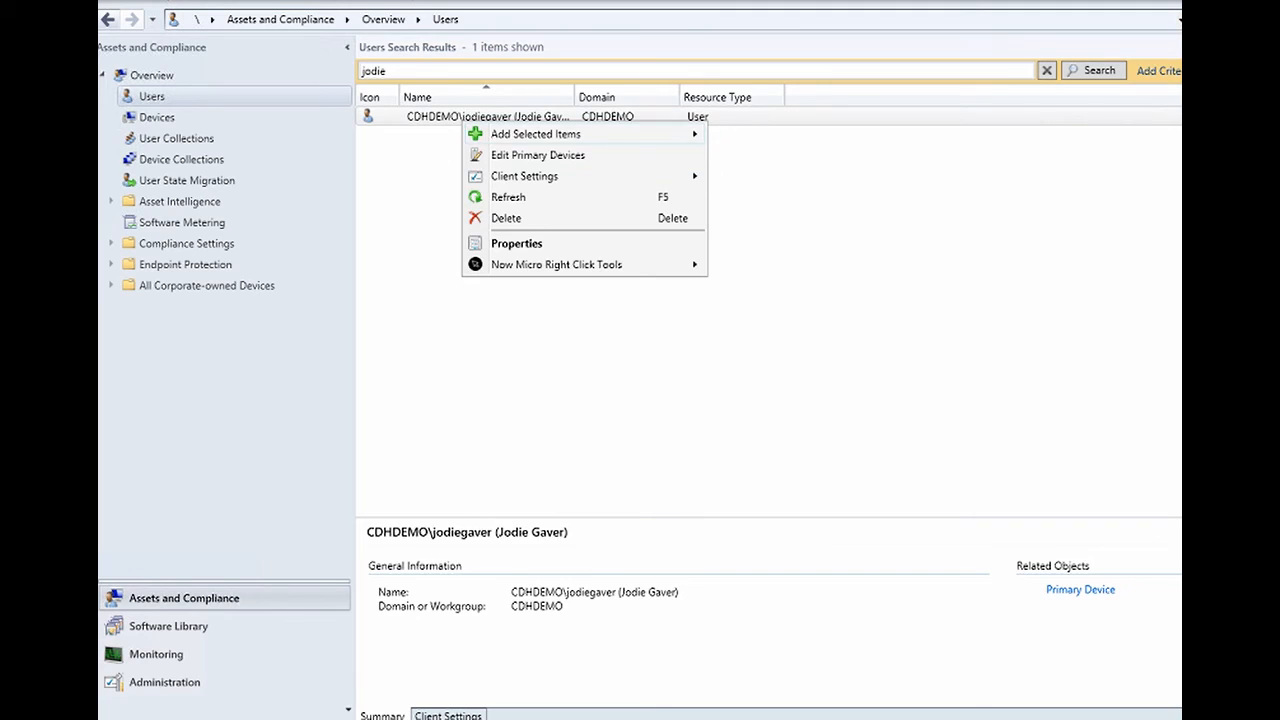
click(537, 155)
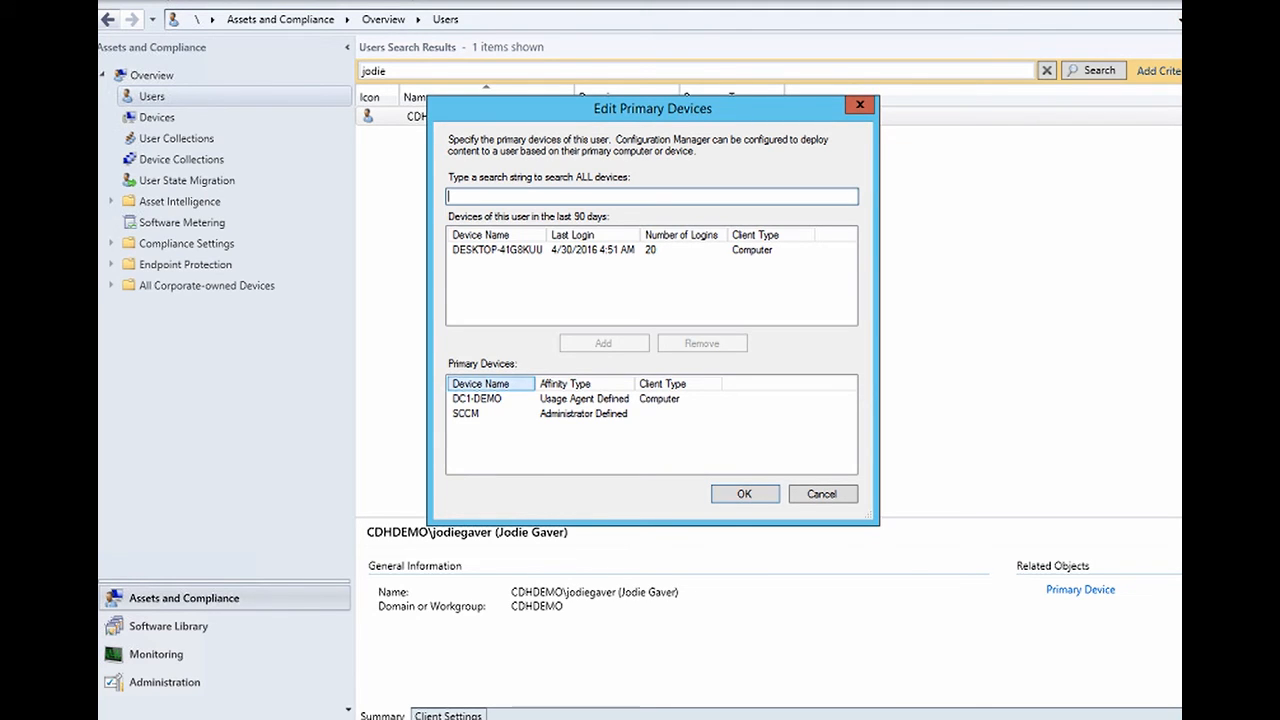
click(480, 399)
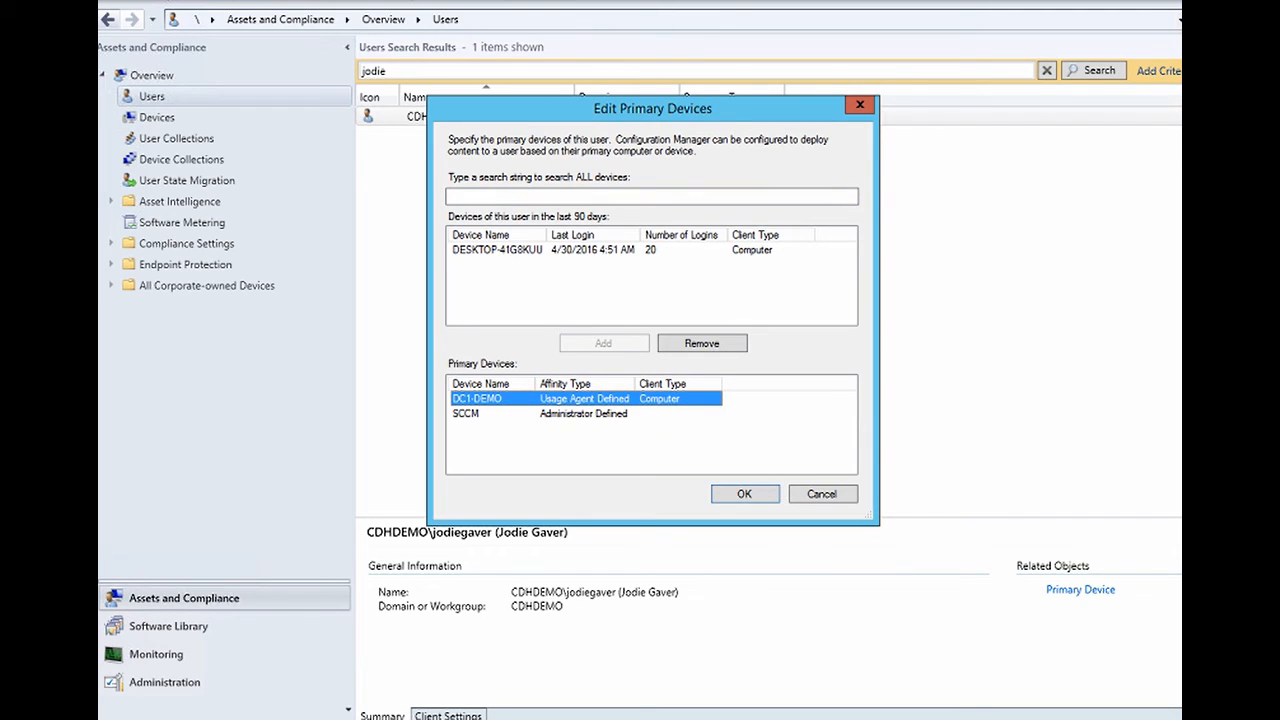
click(480, 414)
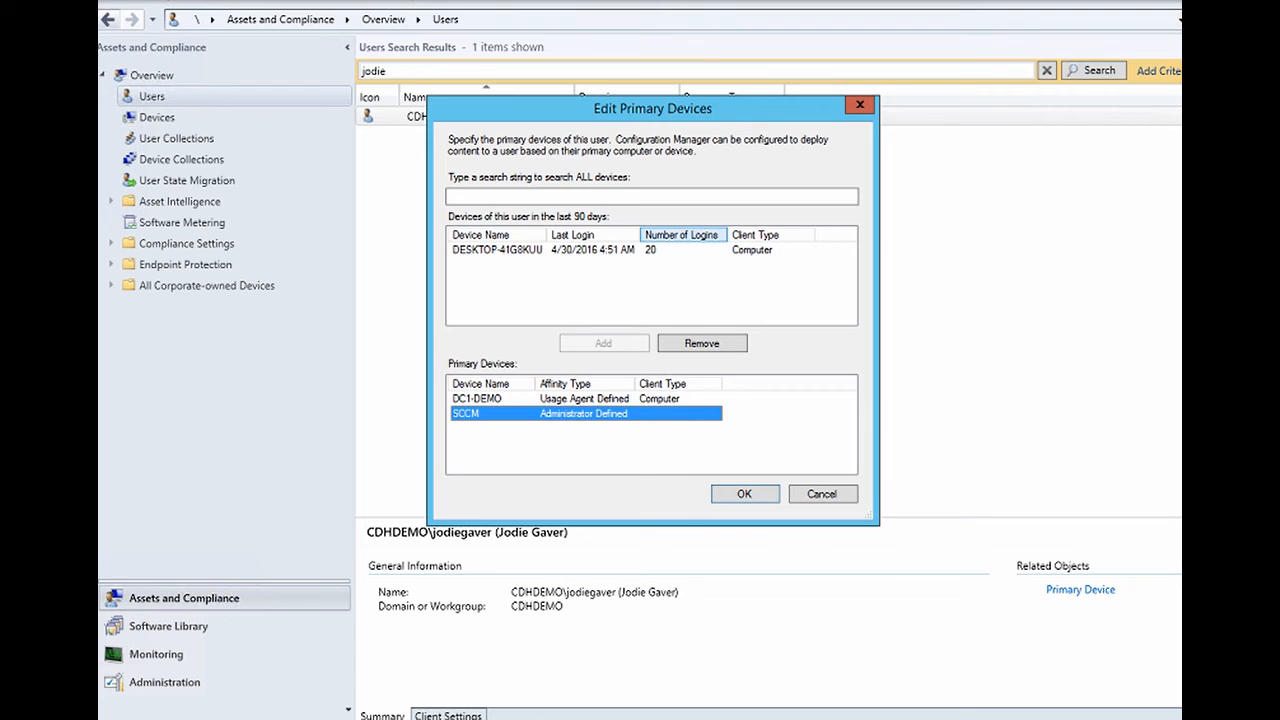
click(859, 104)
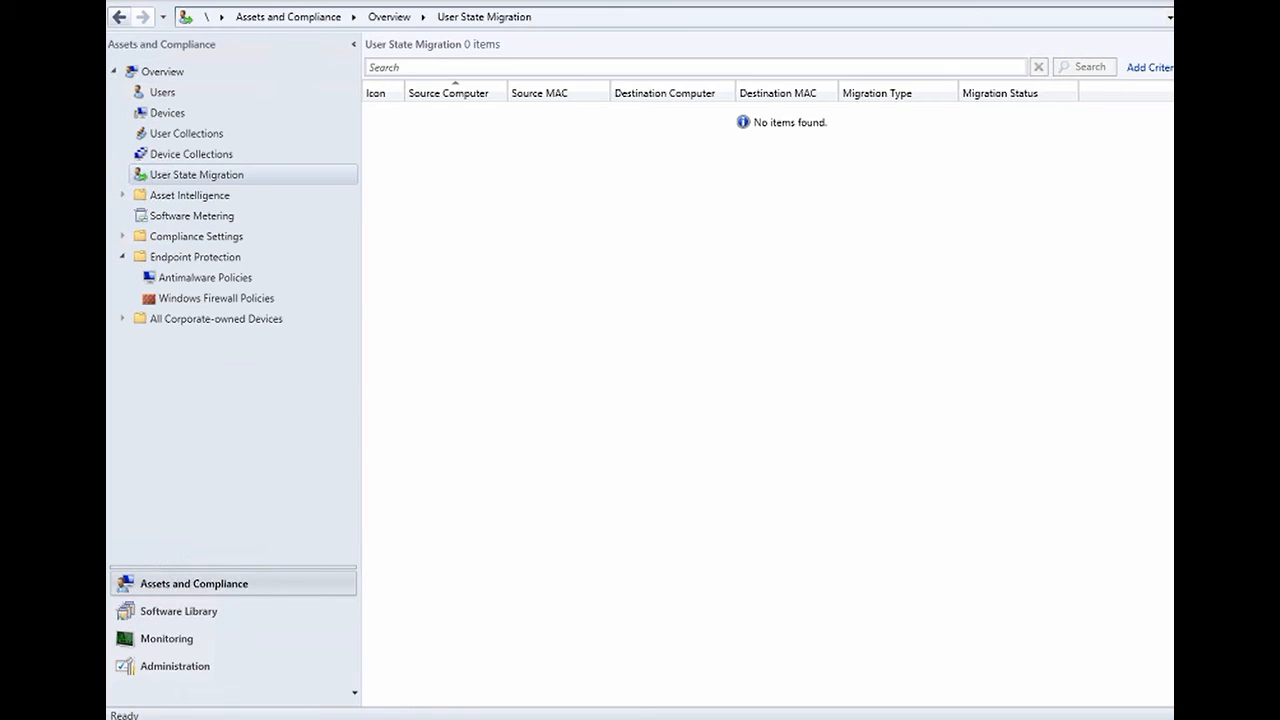
mouse_move(392, 718)
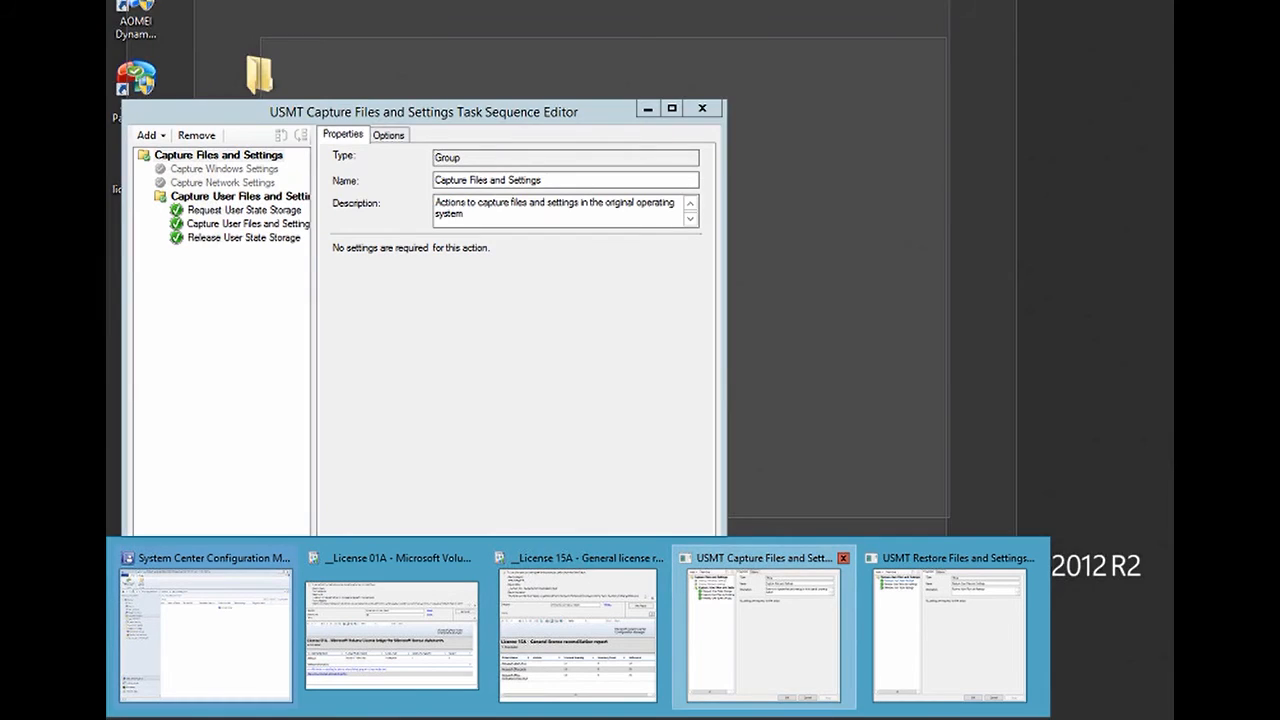
click(763, 630)
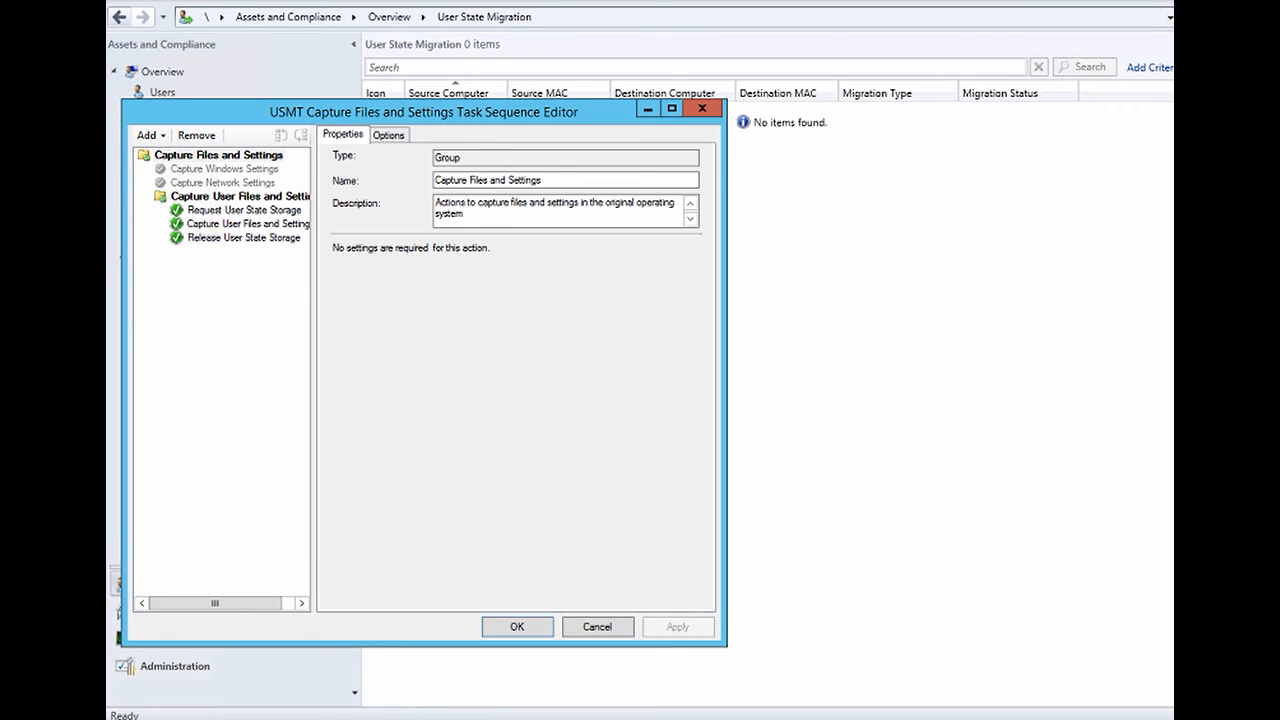
click(400, 719)
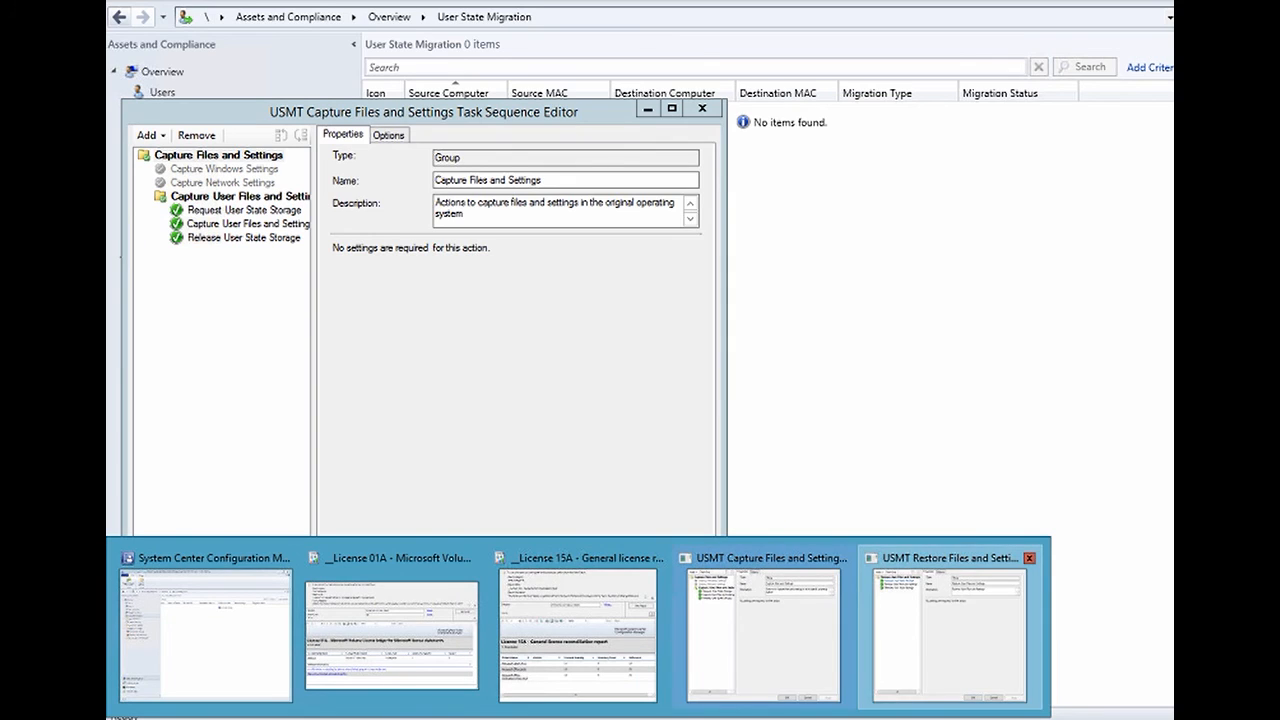
click(950, 630)
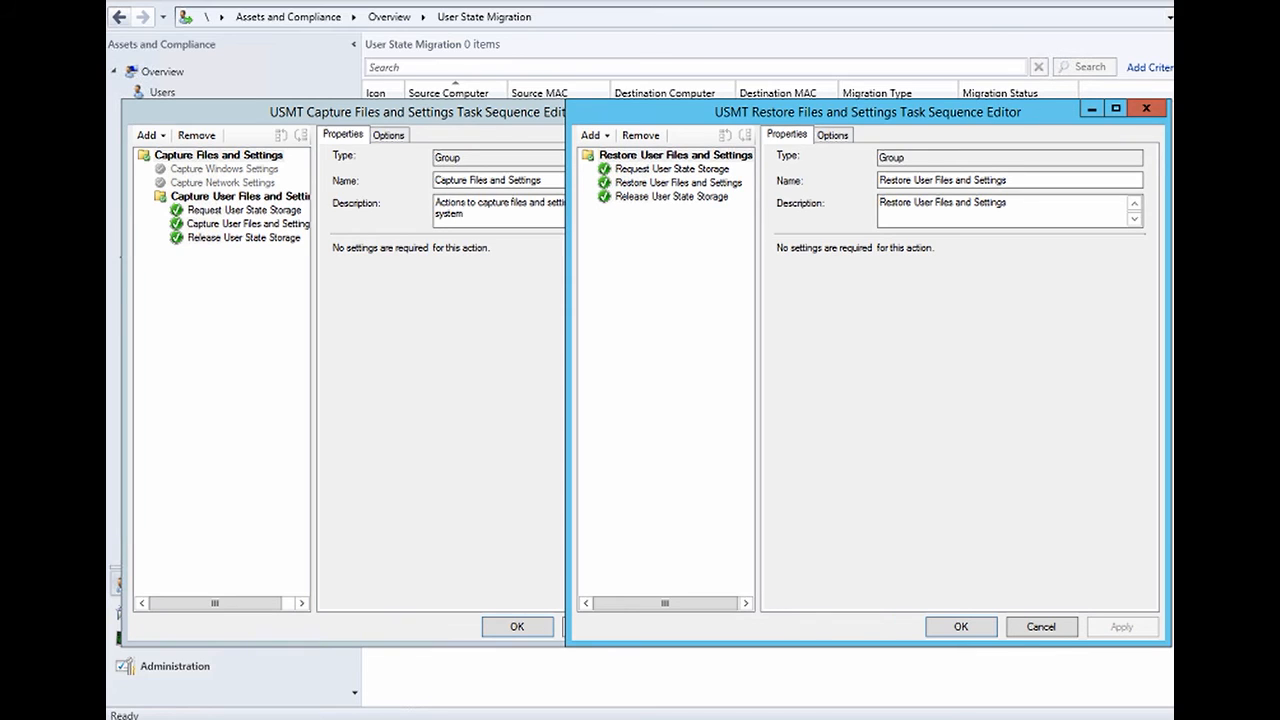
click(1092, 108)
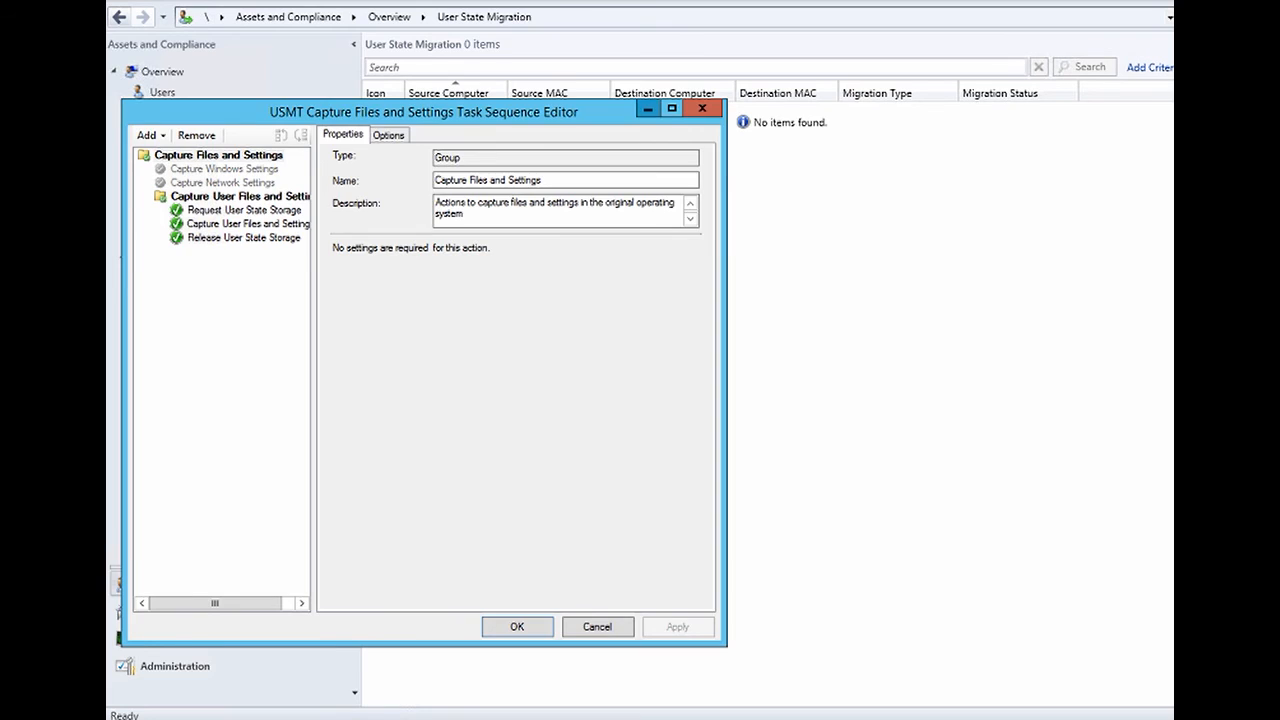
click(648, 108)
click(196, 175)
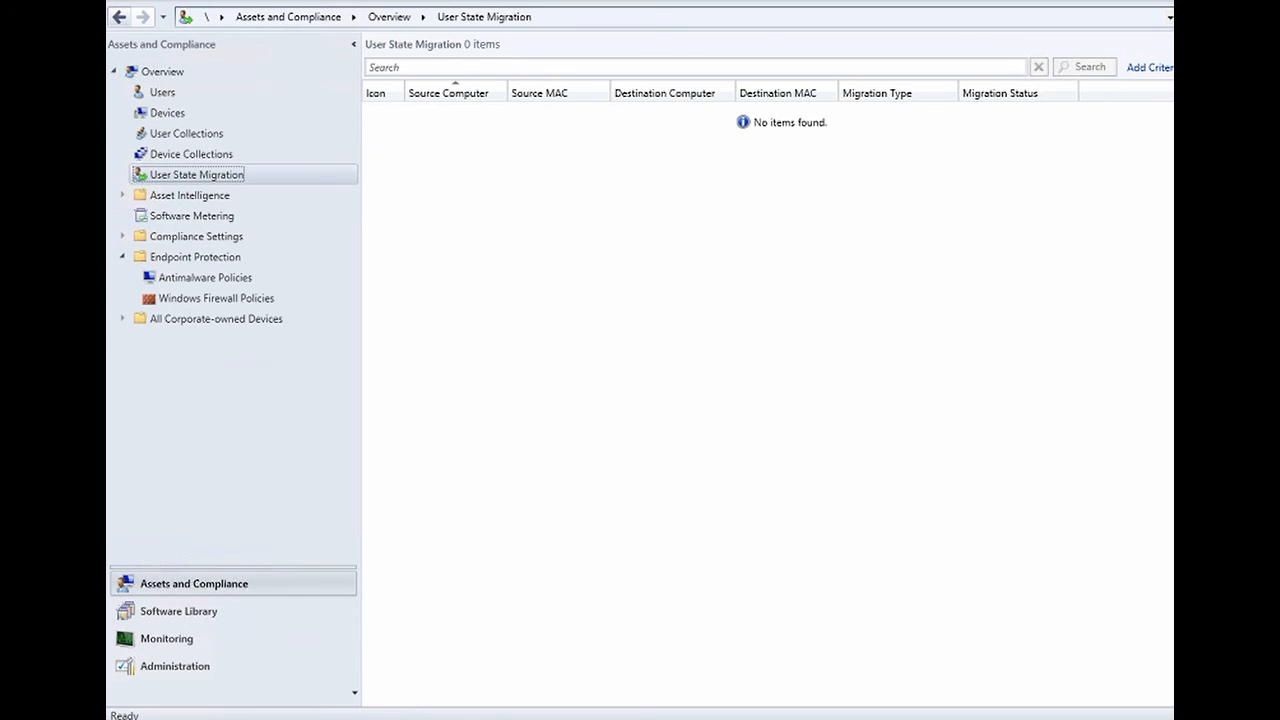
- Start a new computer association from the User State Migration node
right_click(182, 177)
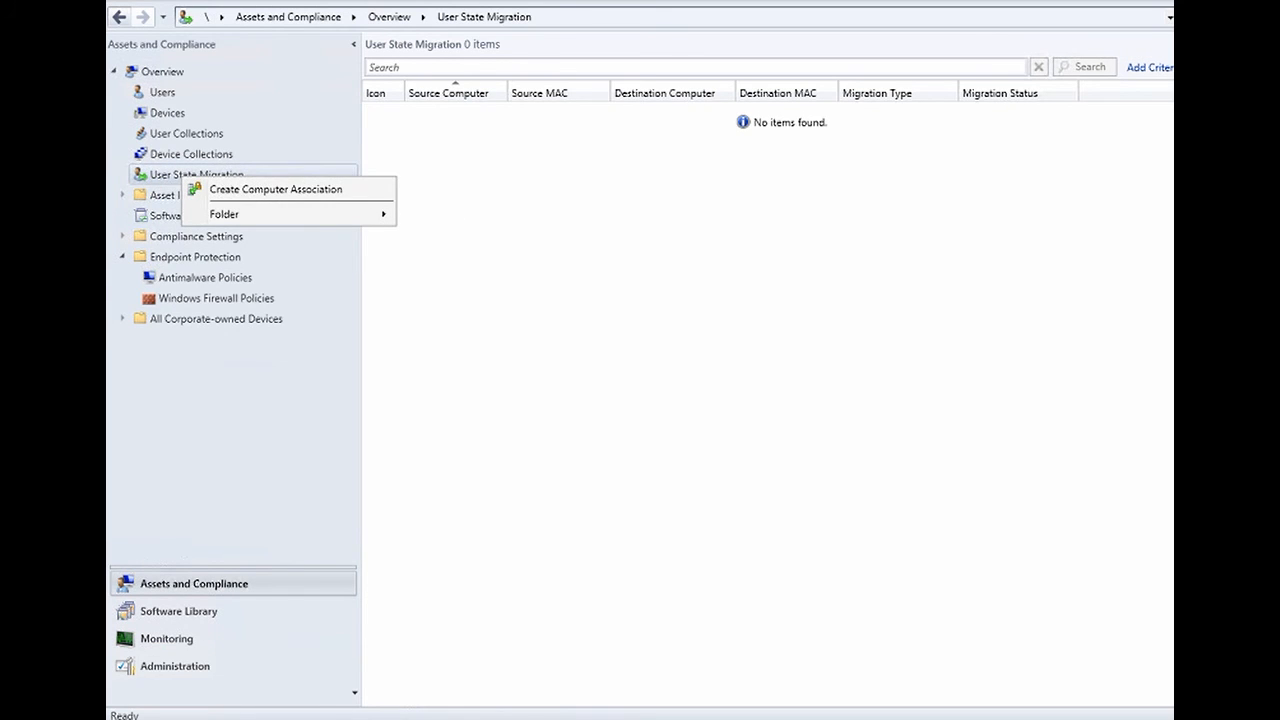
click(275, 189)
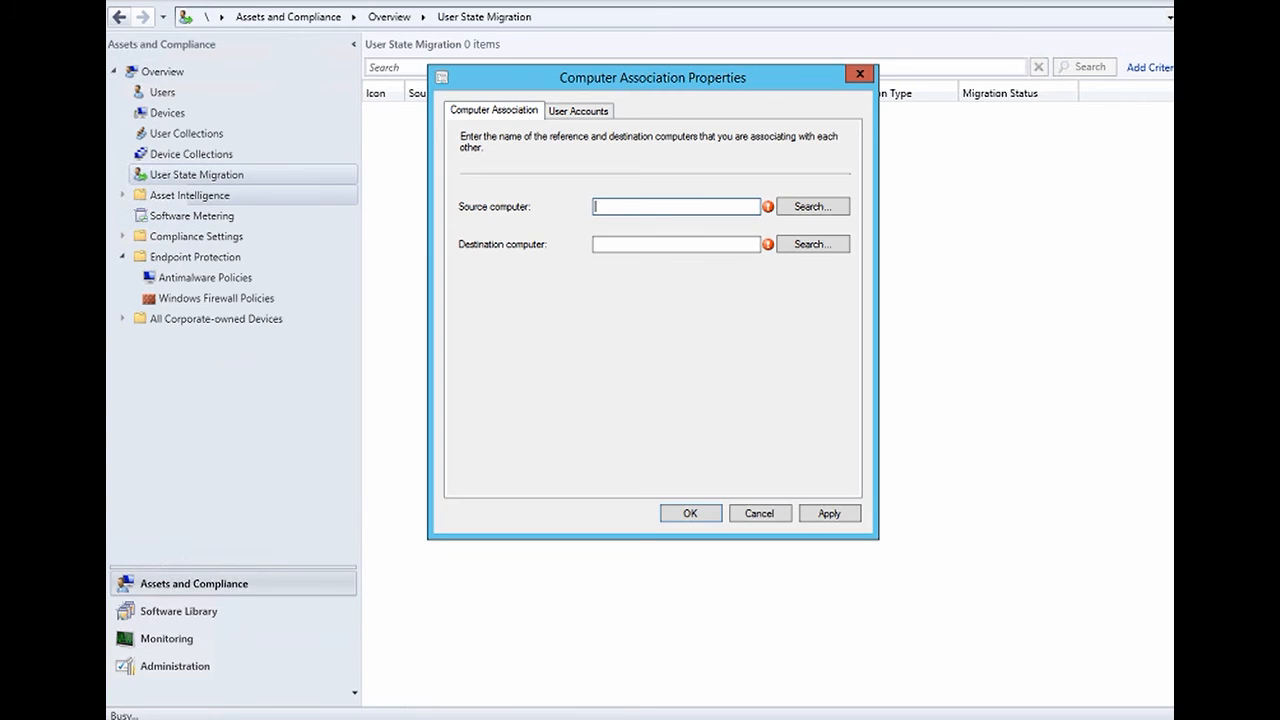
key(Escape)
click(190, 195)
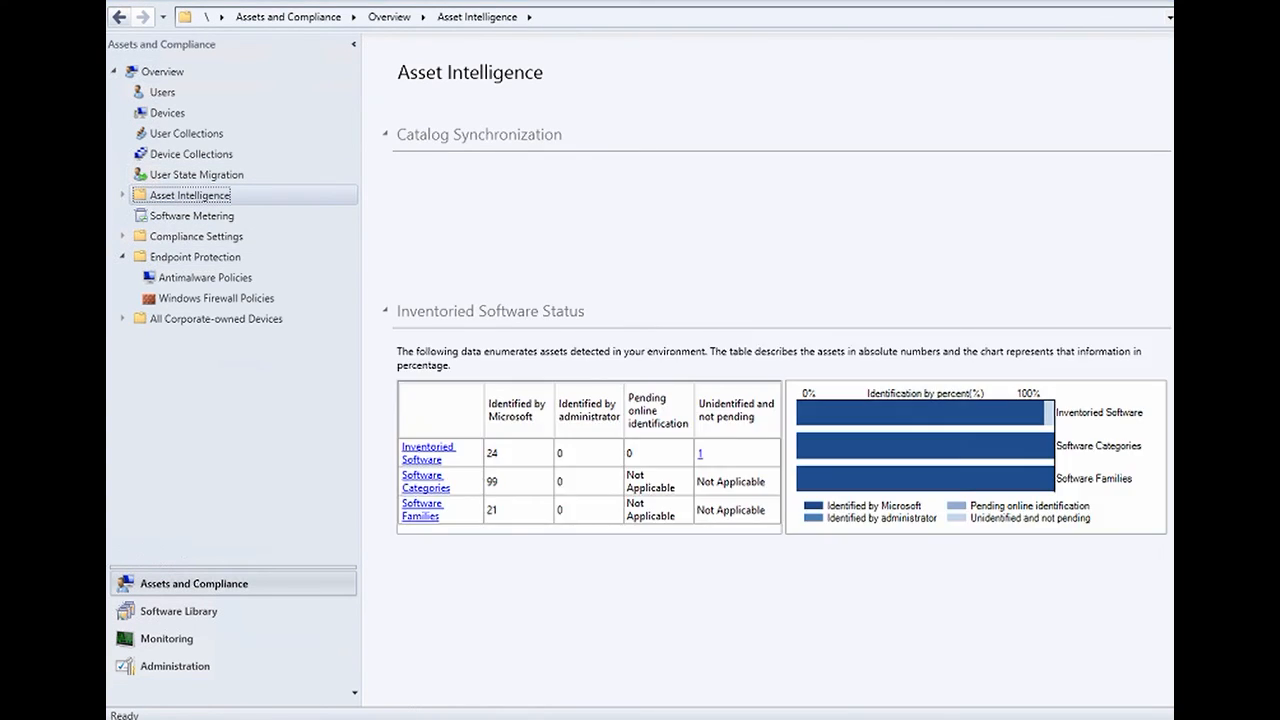
click(400, 718)
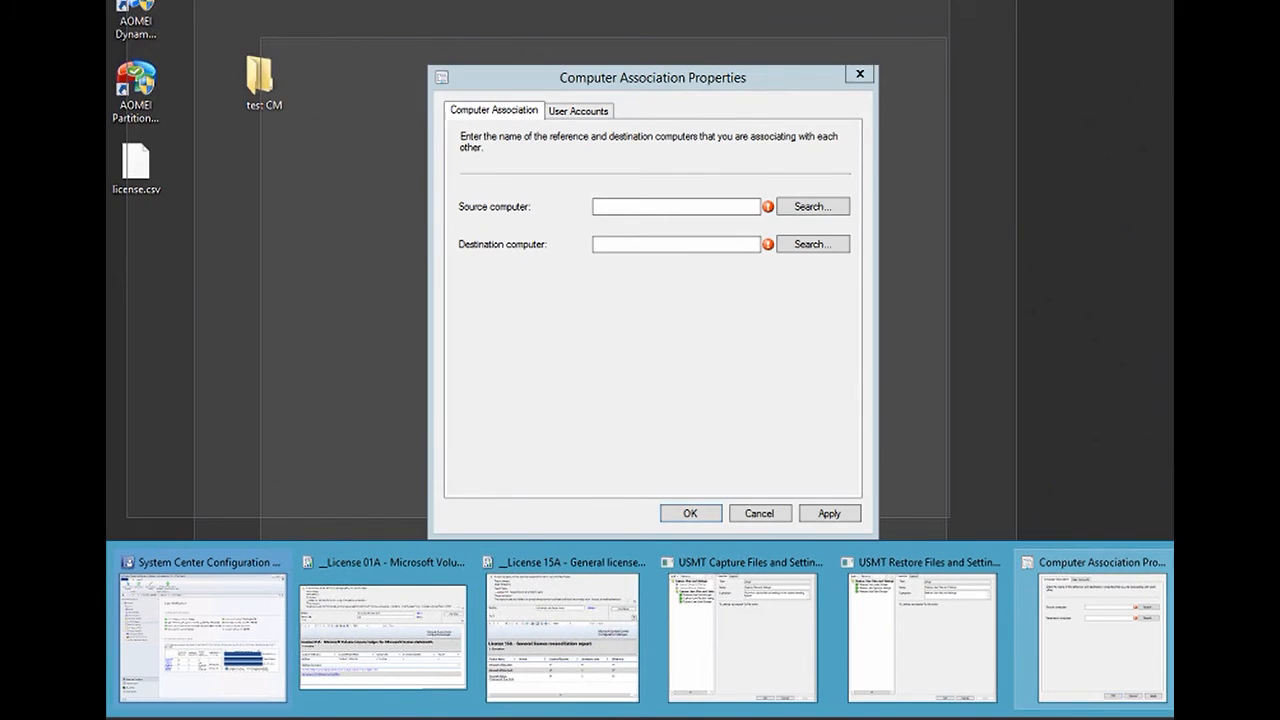
click(1095, 630)
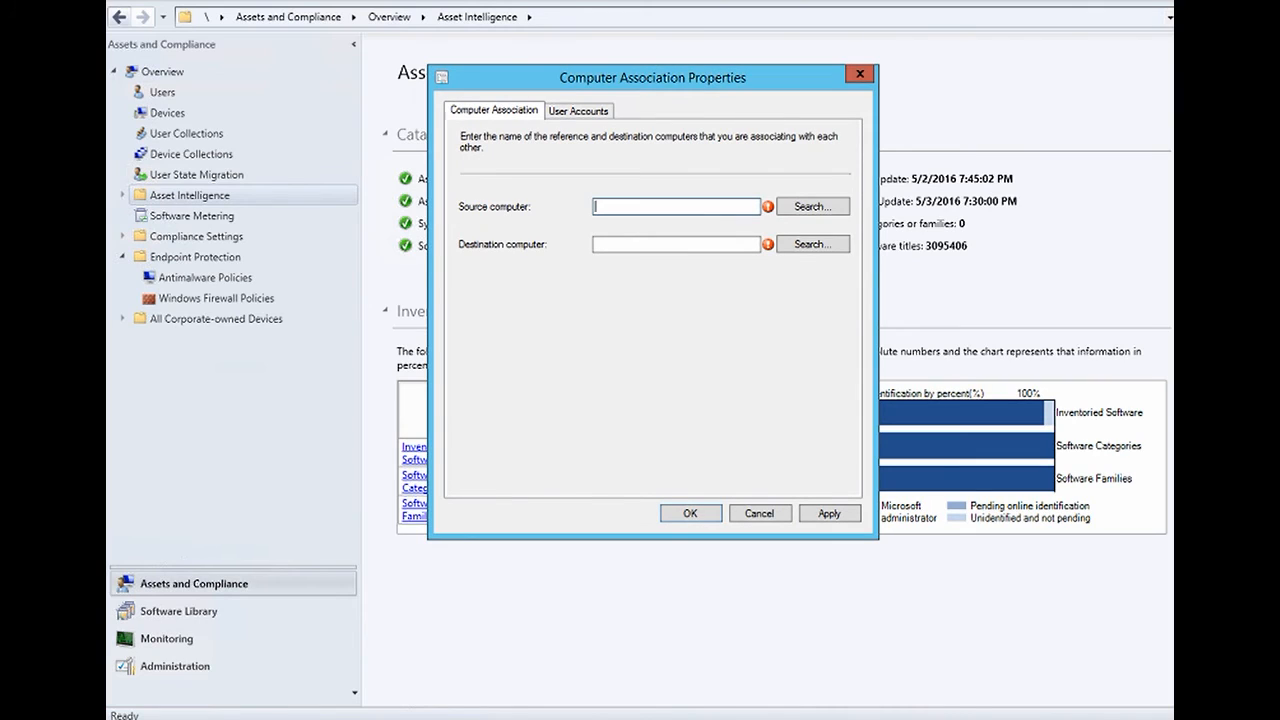
- Set WIN7X64-PC as the association's source computer
click(812, 206)
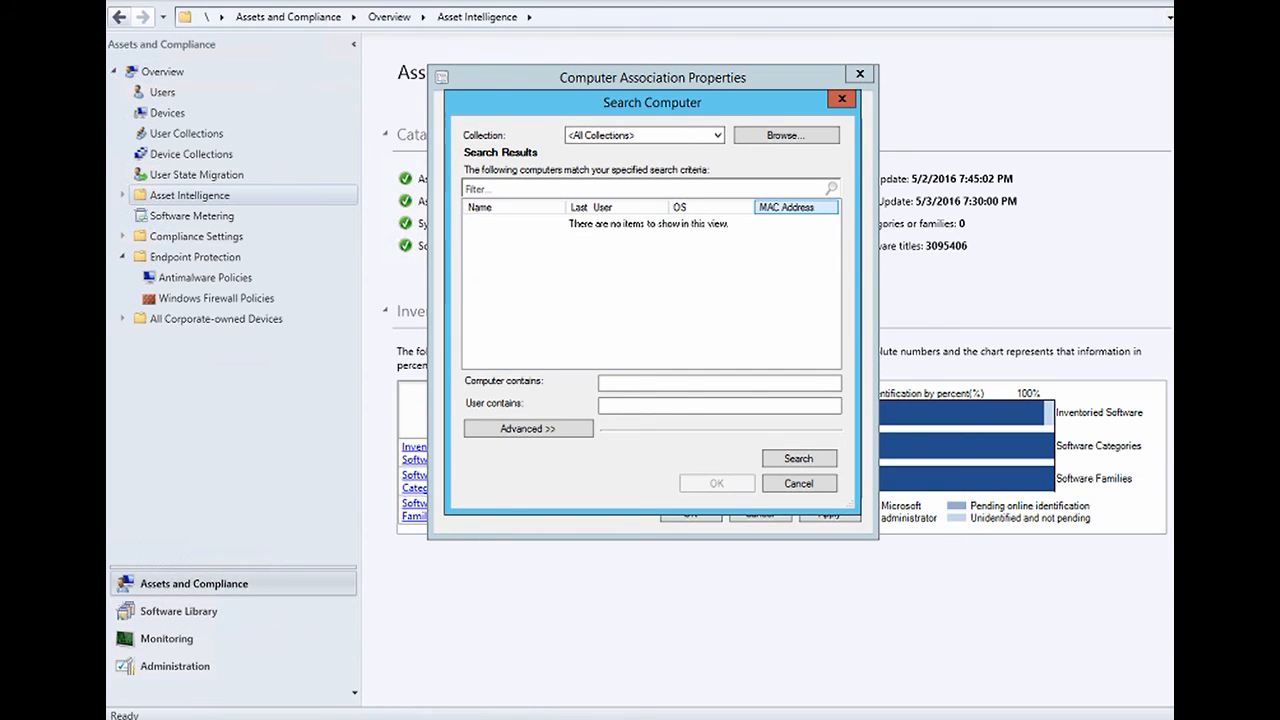
text(win7)
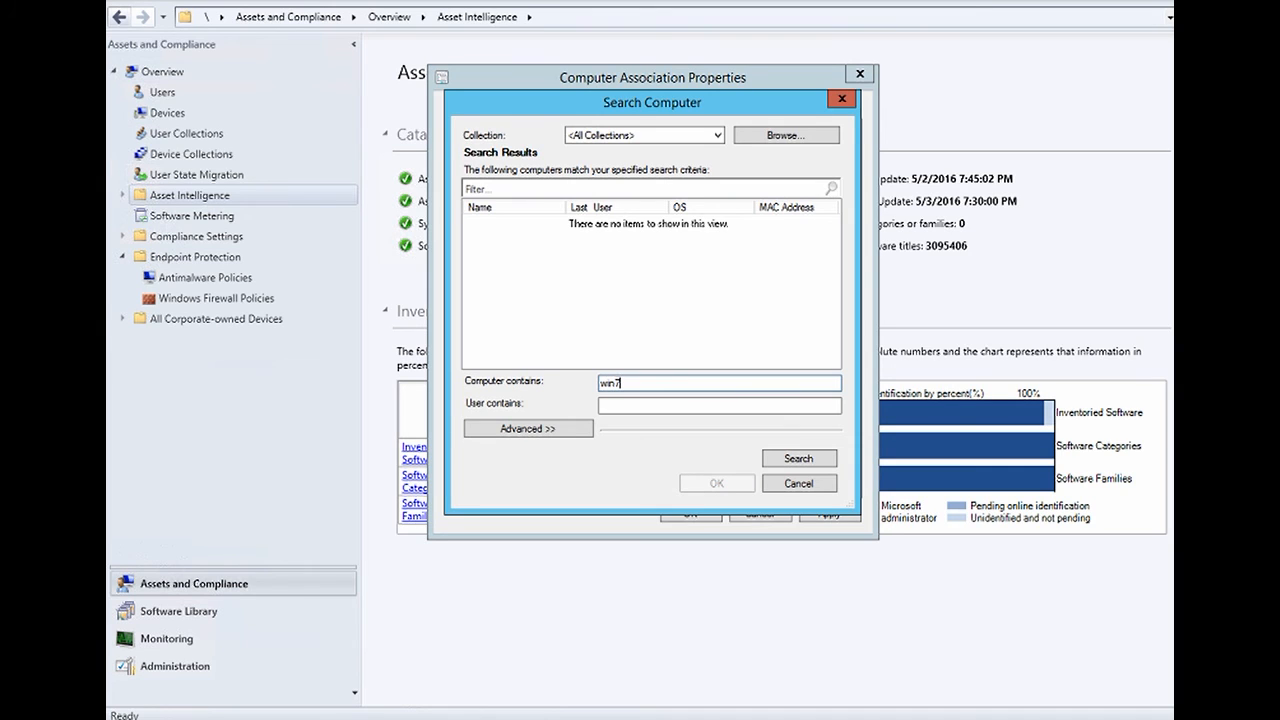
key(Return)
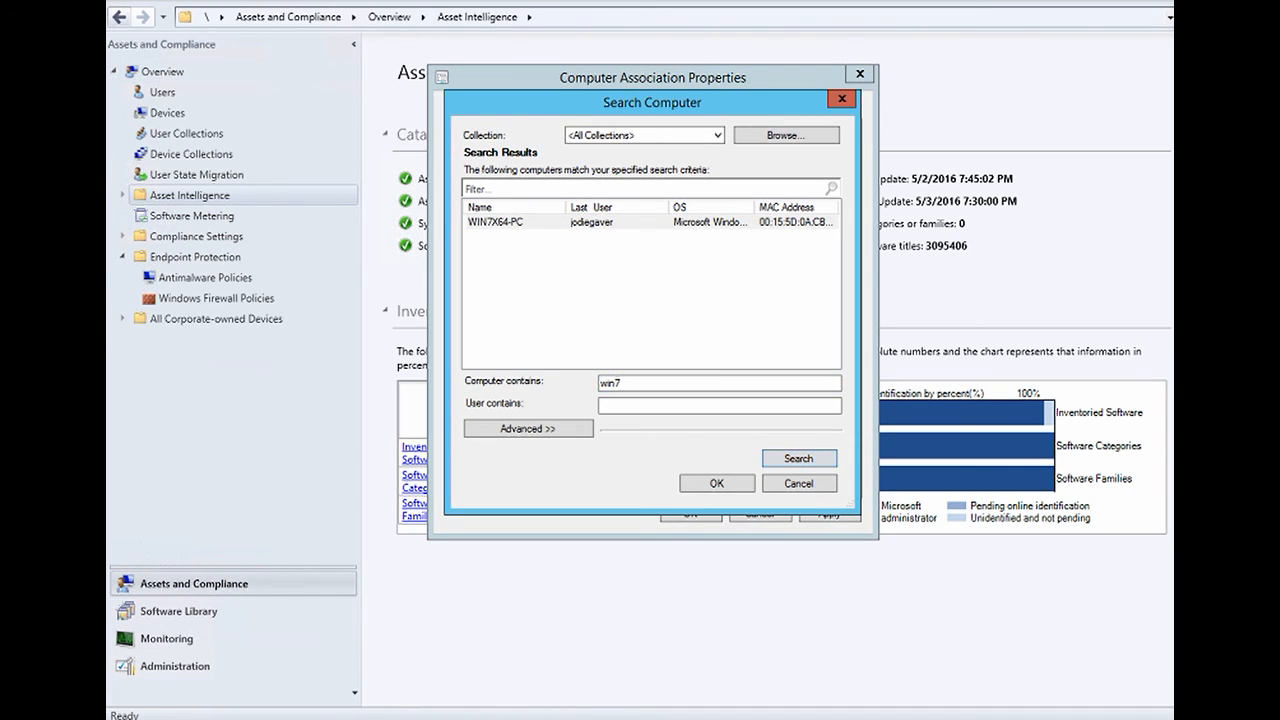
click(496, 222)
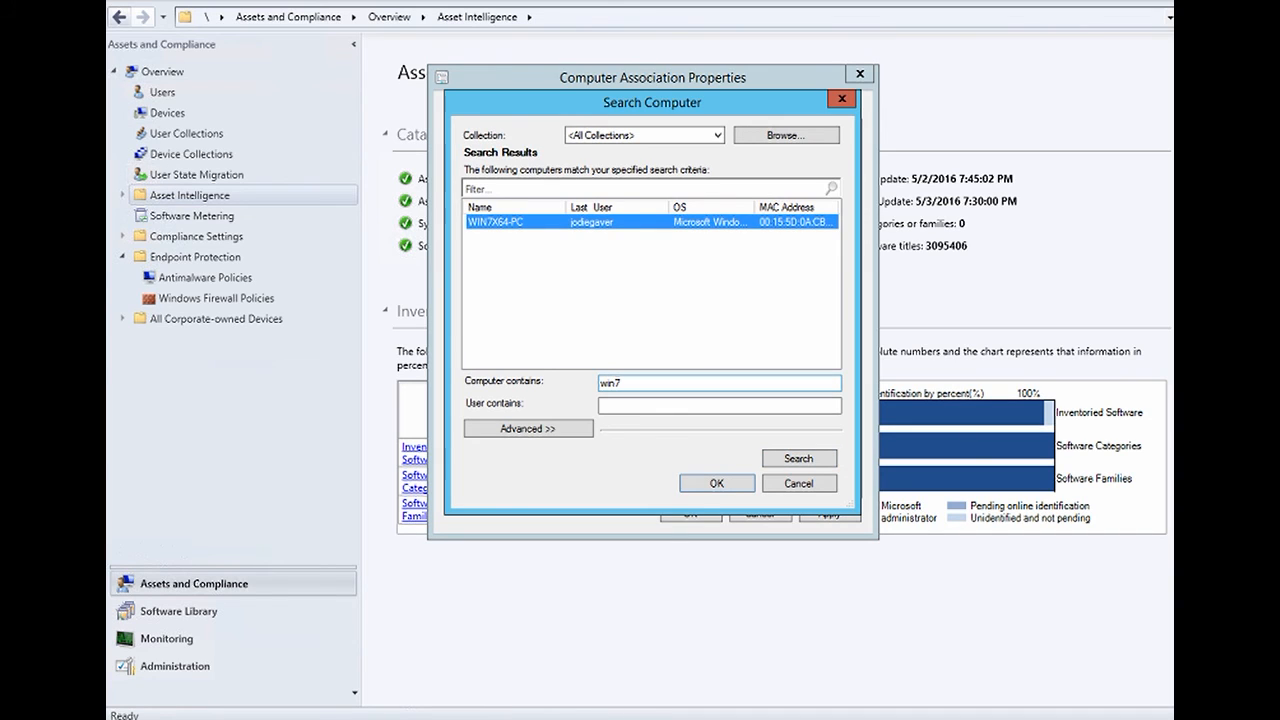
key(Return)
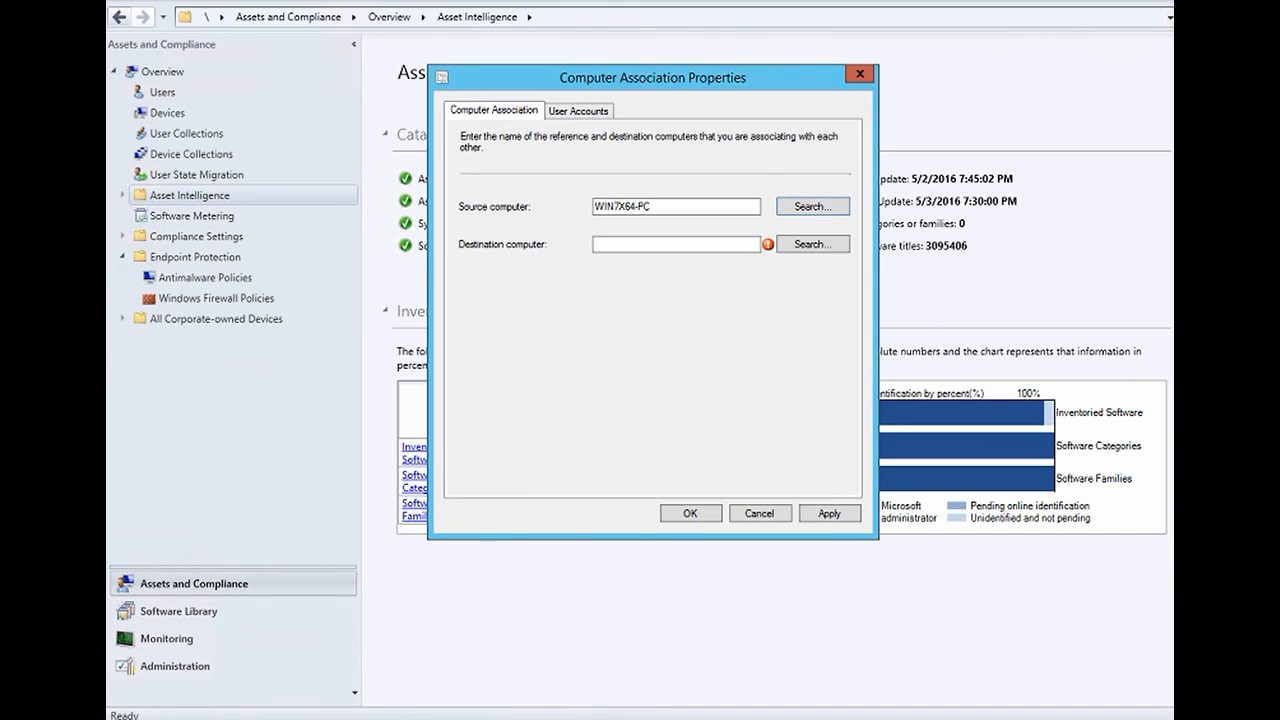
- Set WIN10X64 as the association's destination computer
click(812, 244)
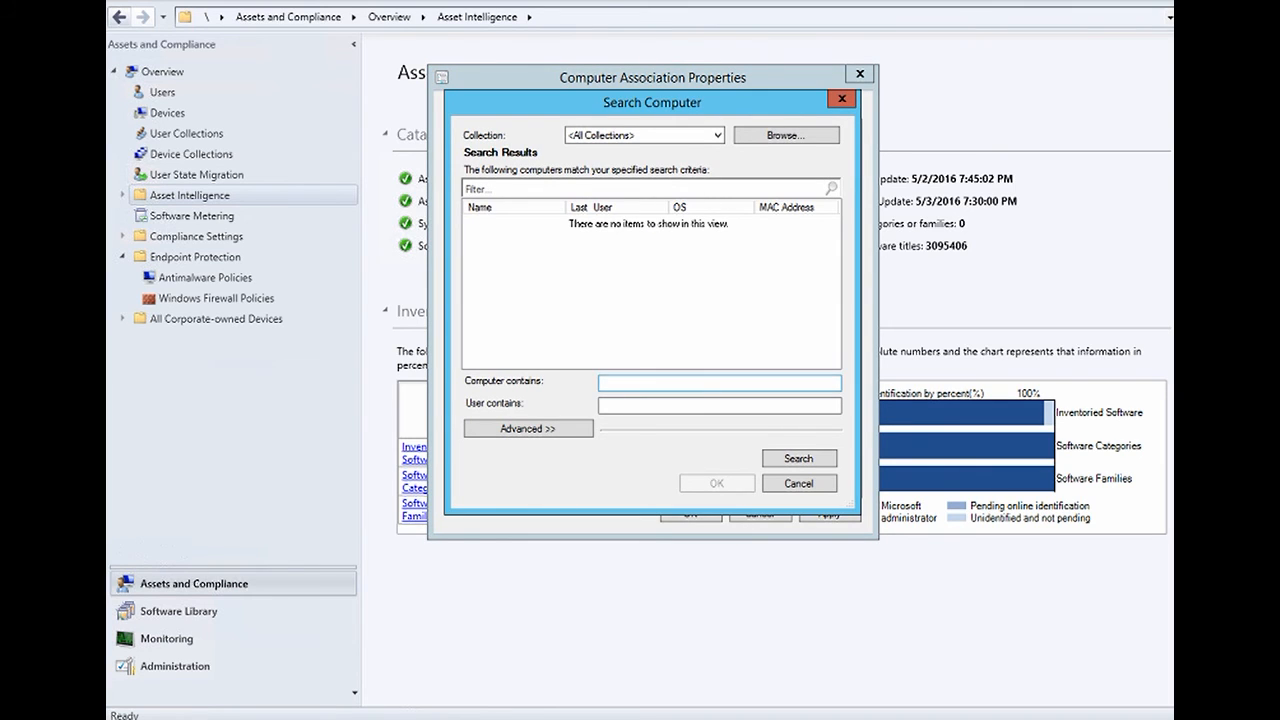
text(win10)
key(Return)
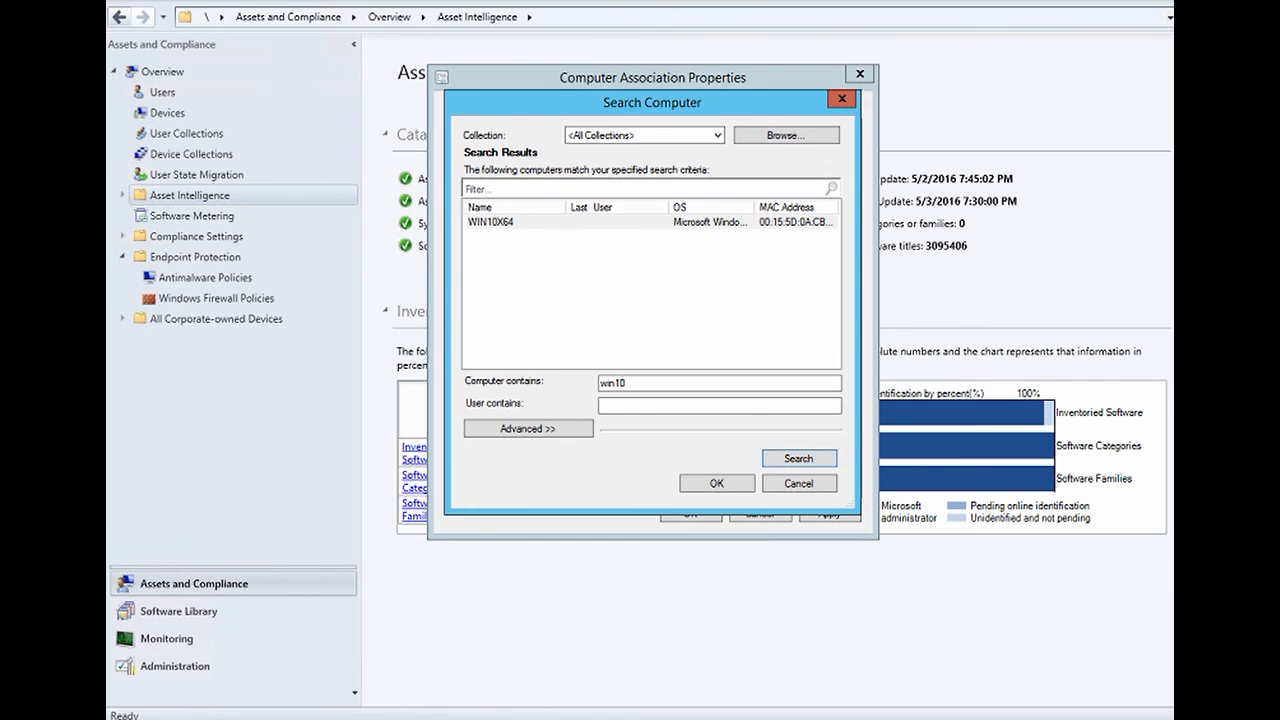
click(491, 222)
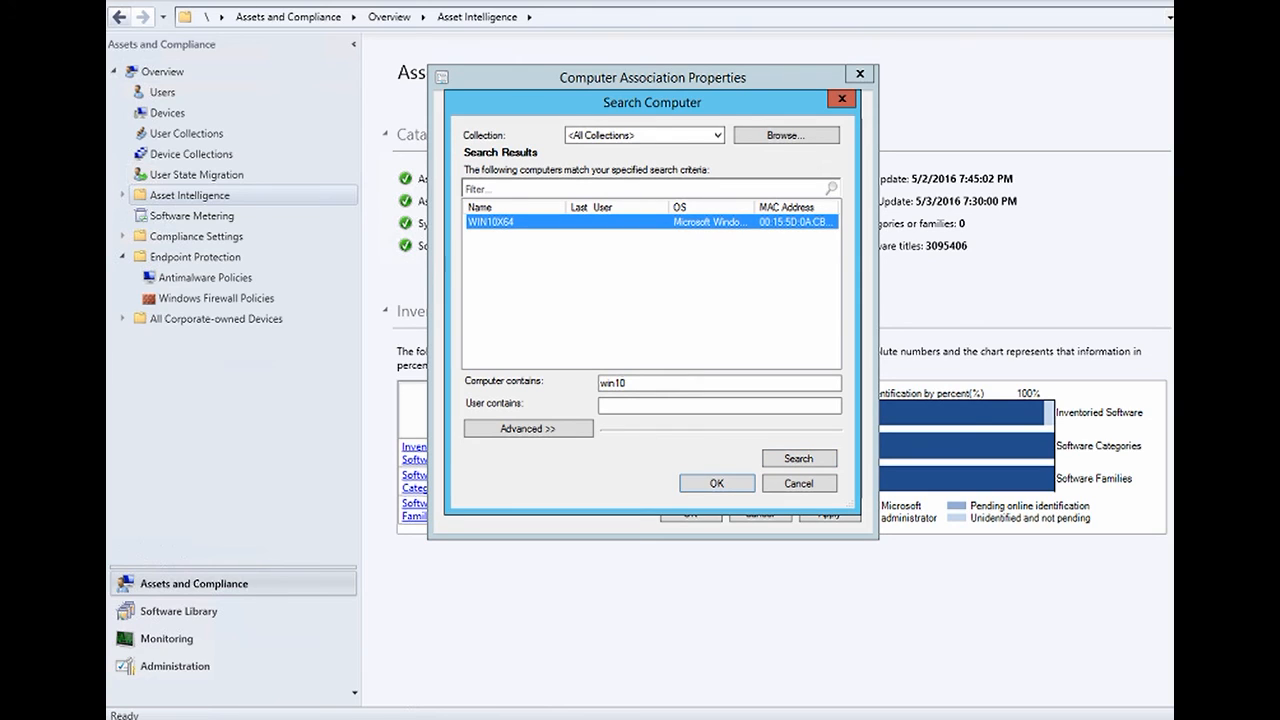
key(Return)
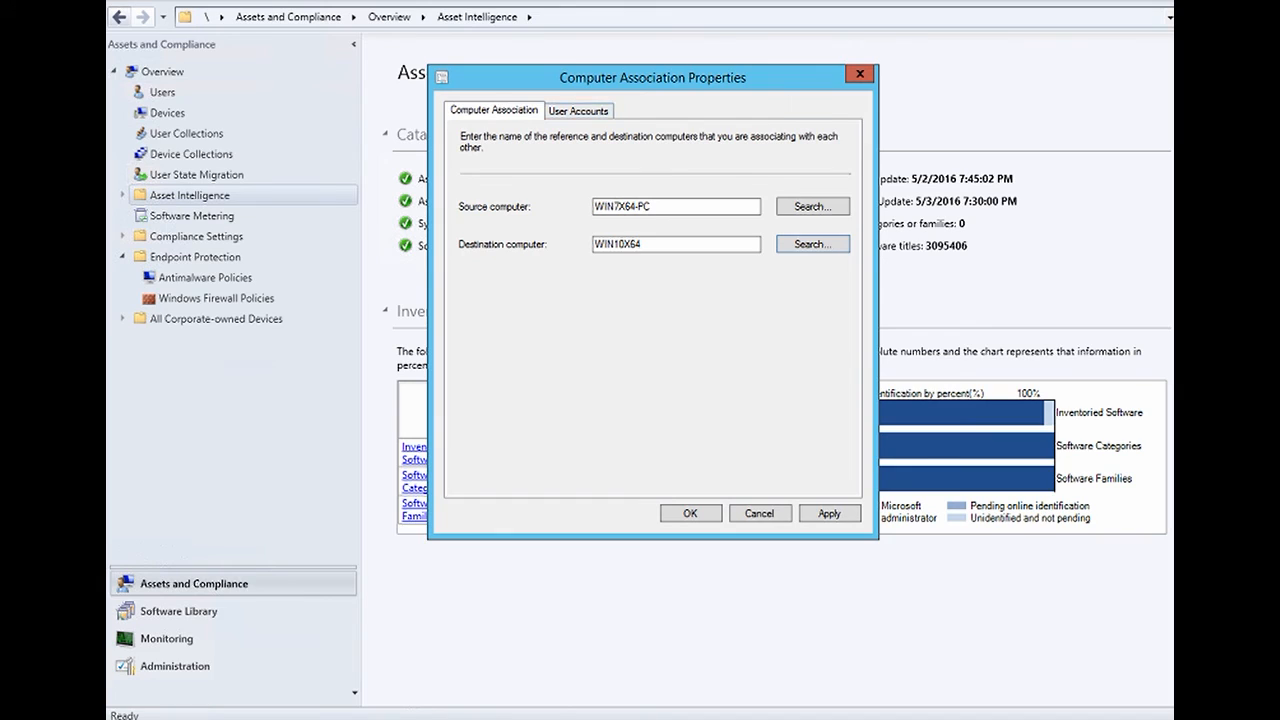
click(578, 110)
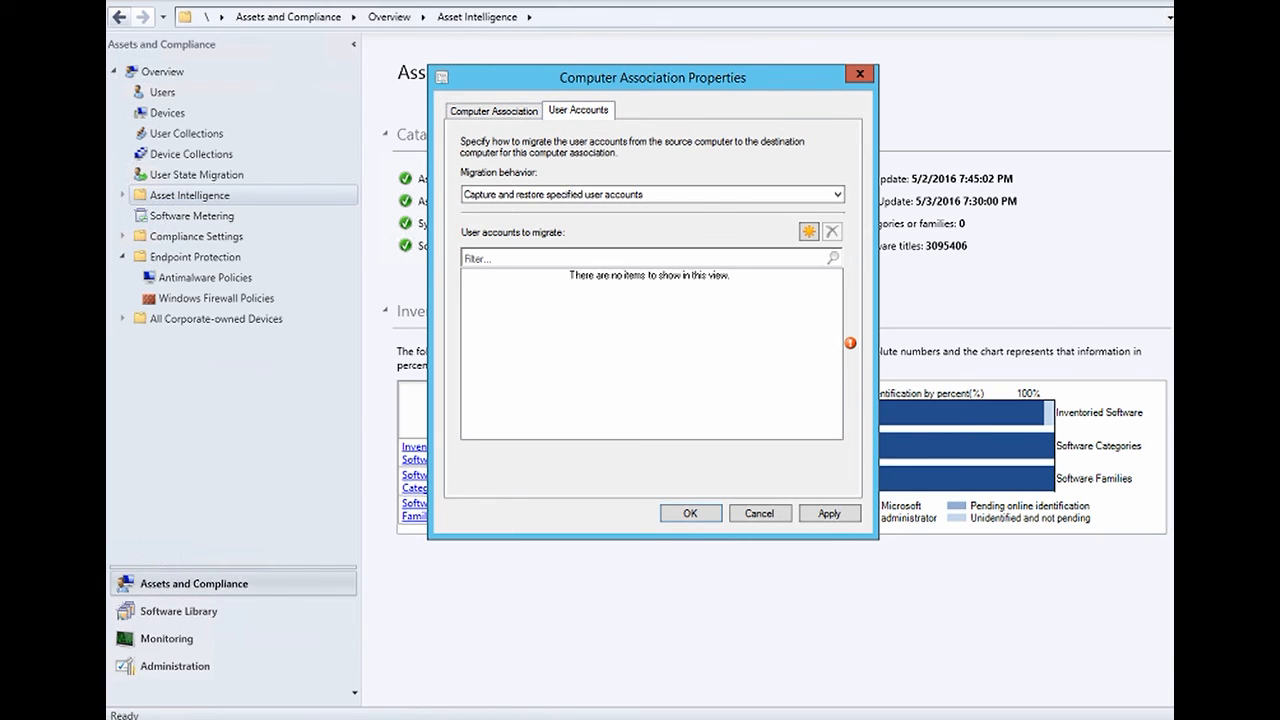
- Set migration behaviour to 'Capture and restore all user accounts' and save the association
click(652, 194)
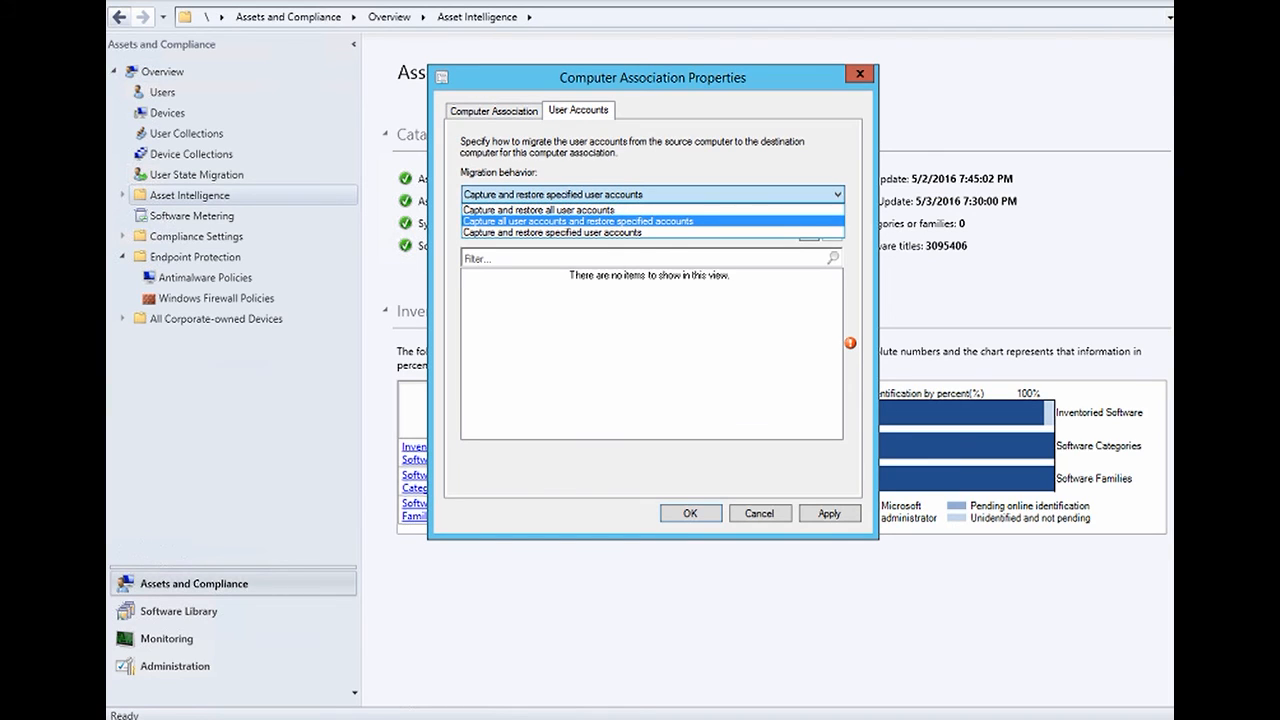
click(540, 210)
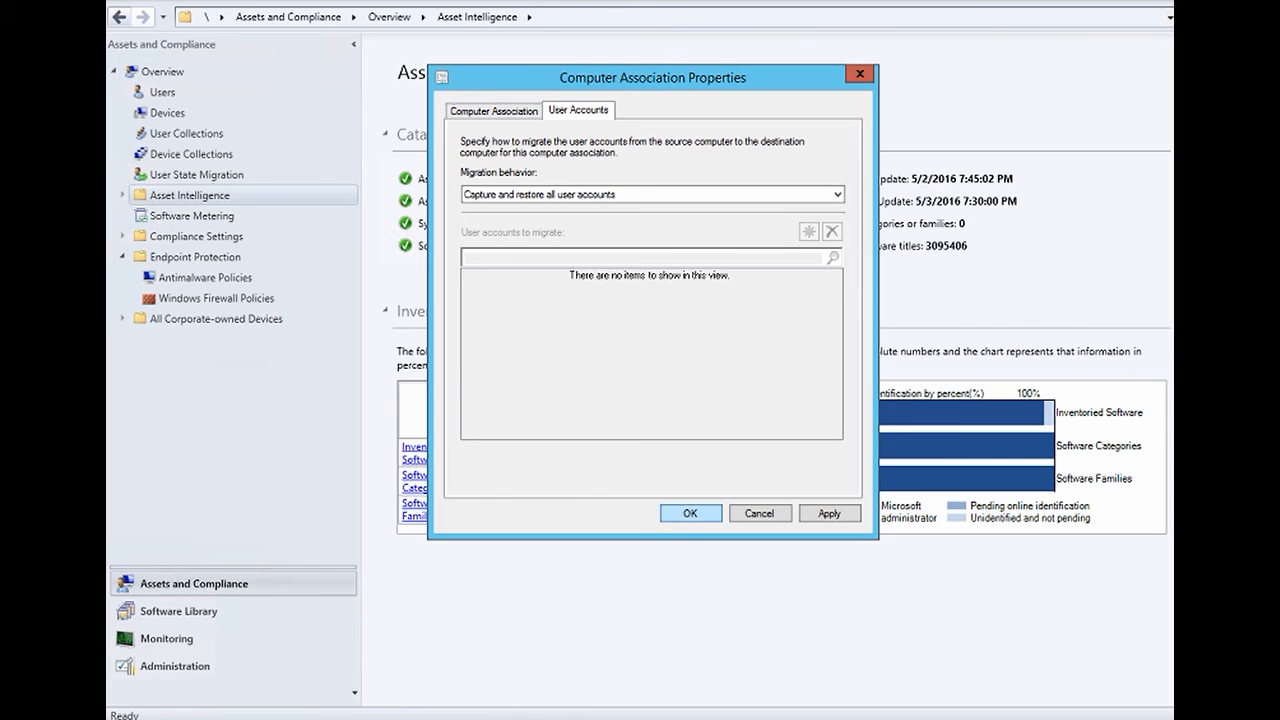
click(690, 513)
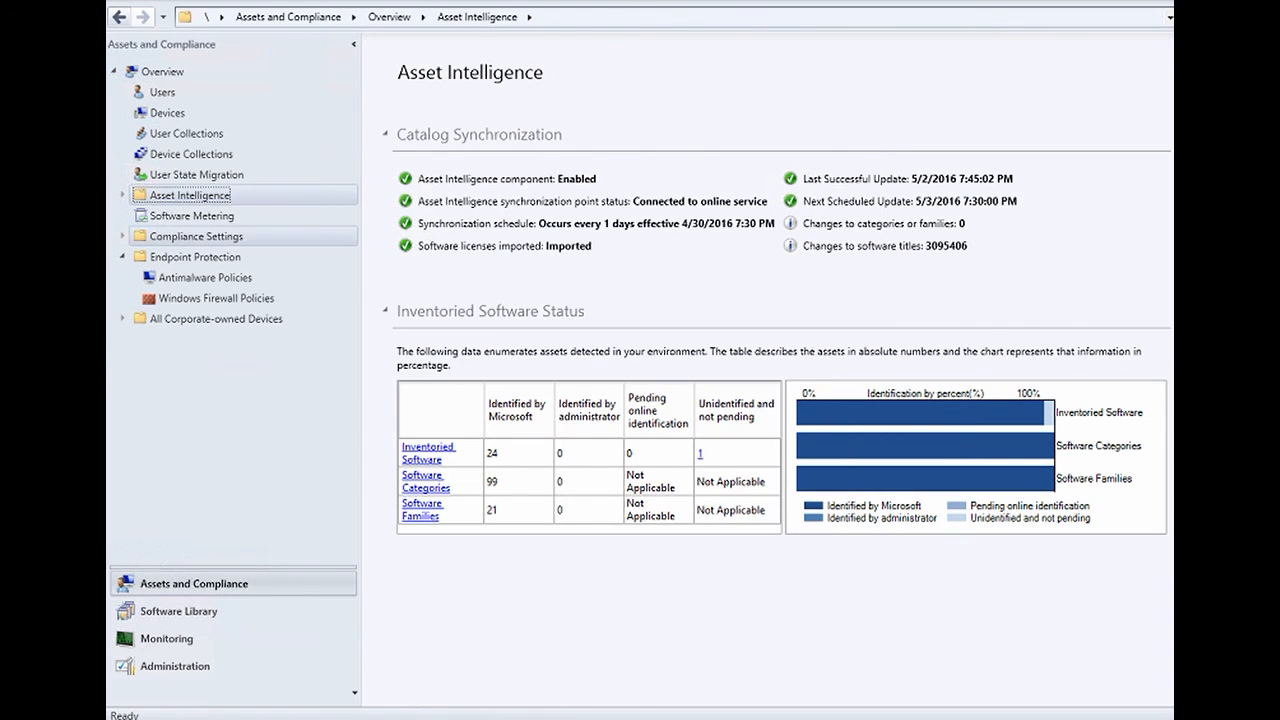
click(196, 175)
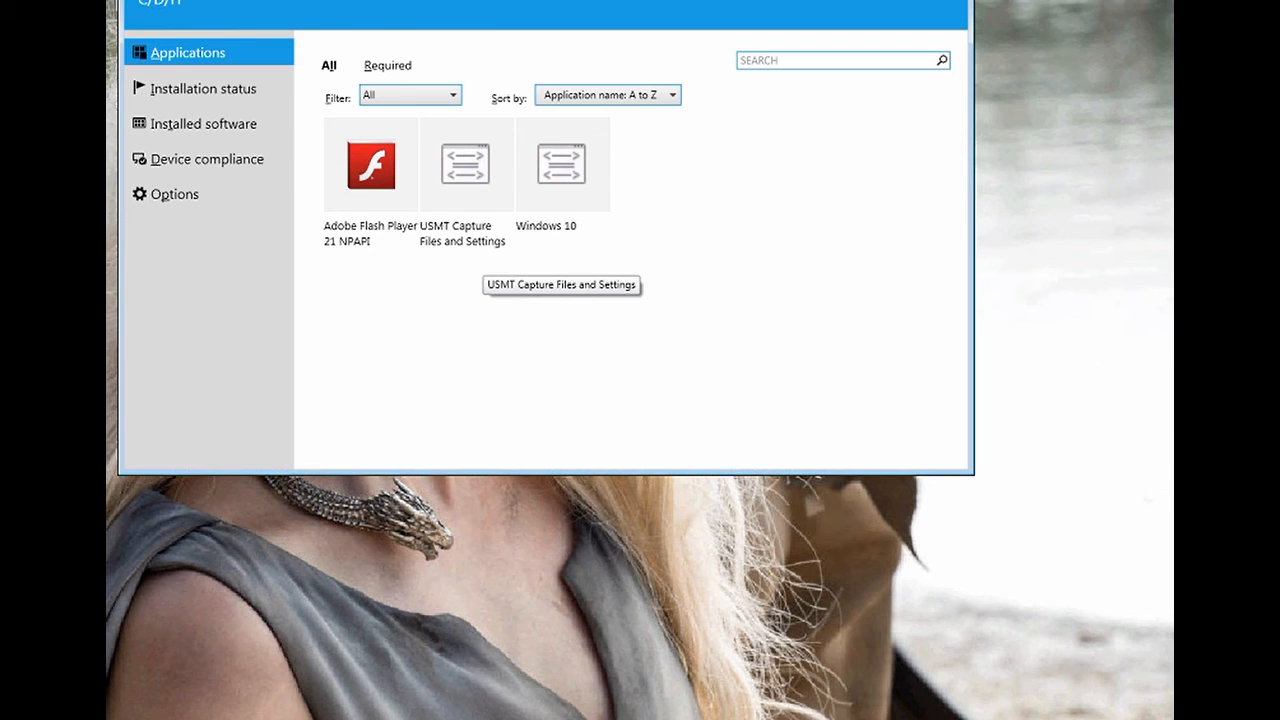
- Install USMT Capture Files and Settings, accepting the operating system installation warning
click(483, 256)
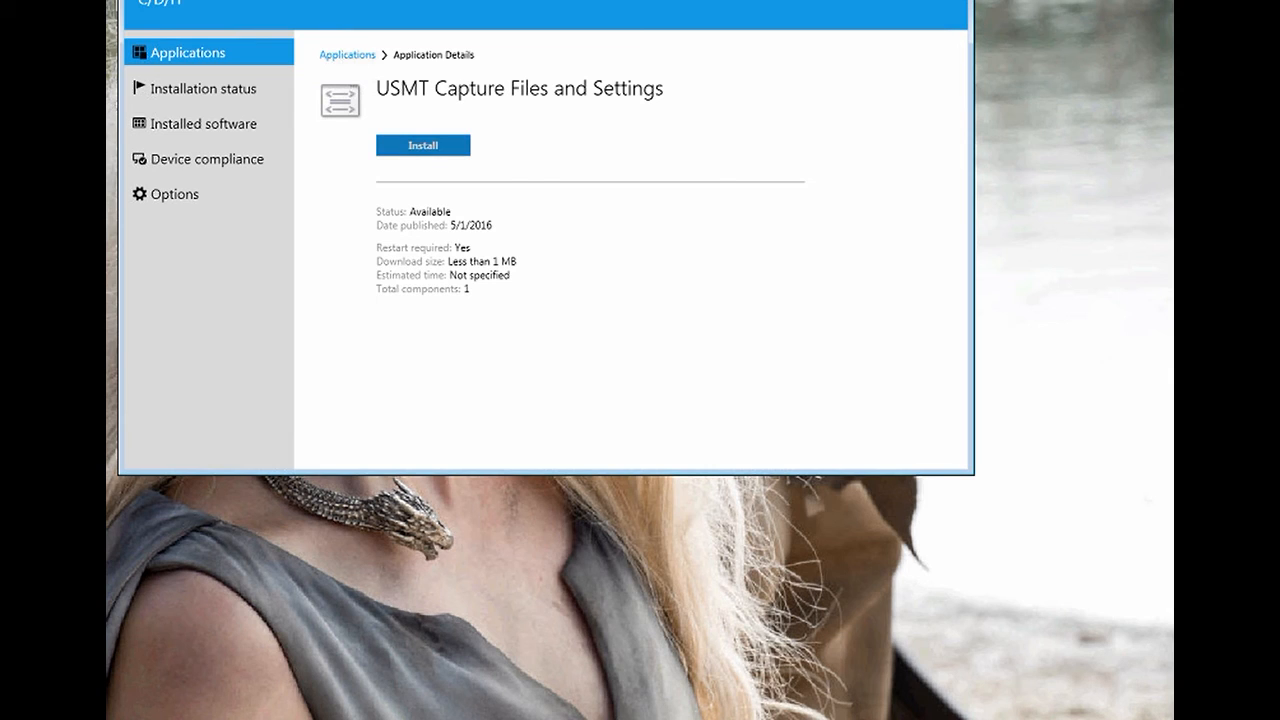
click(423, 146)
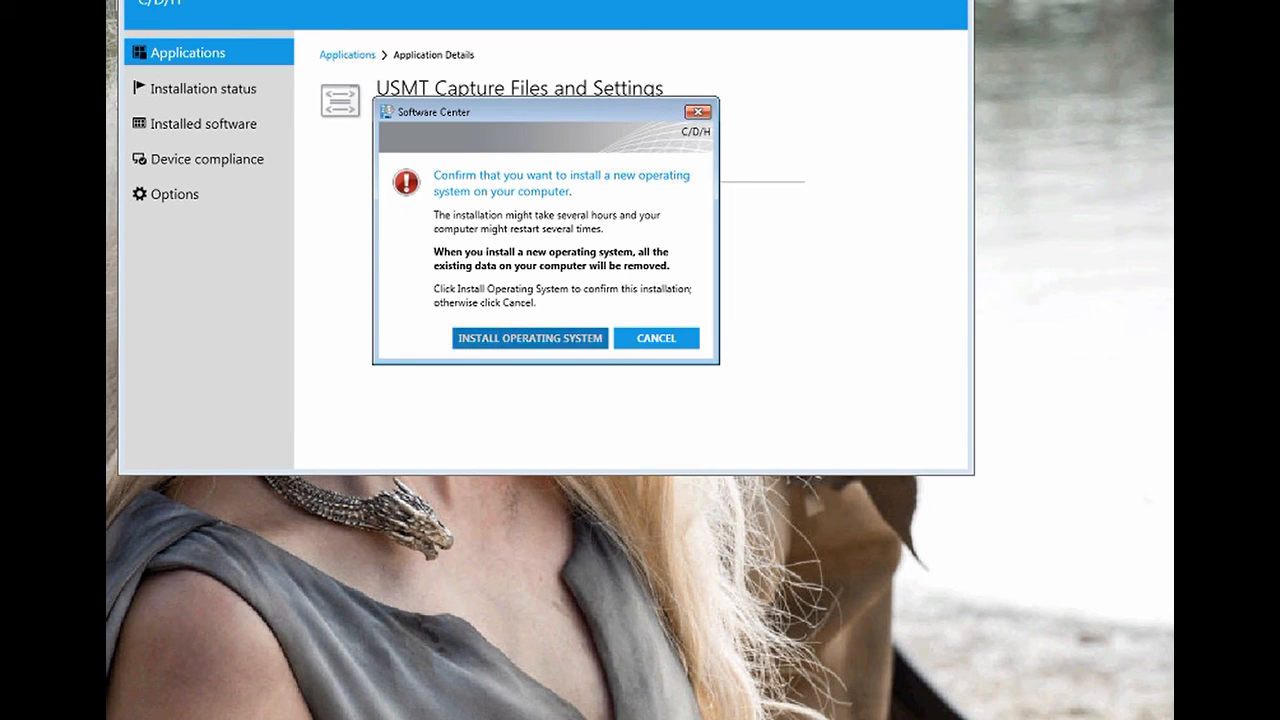
click(530, 339)
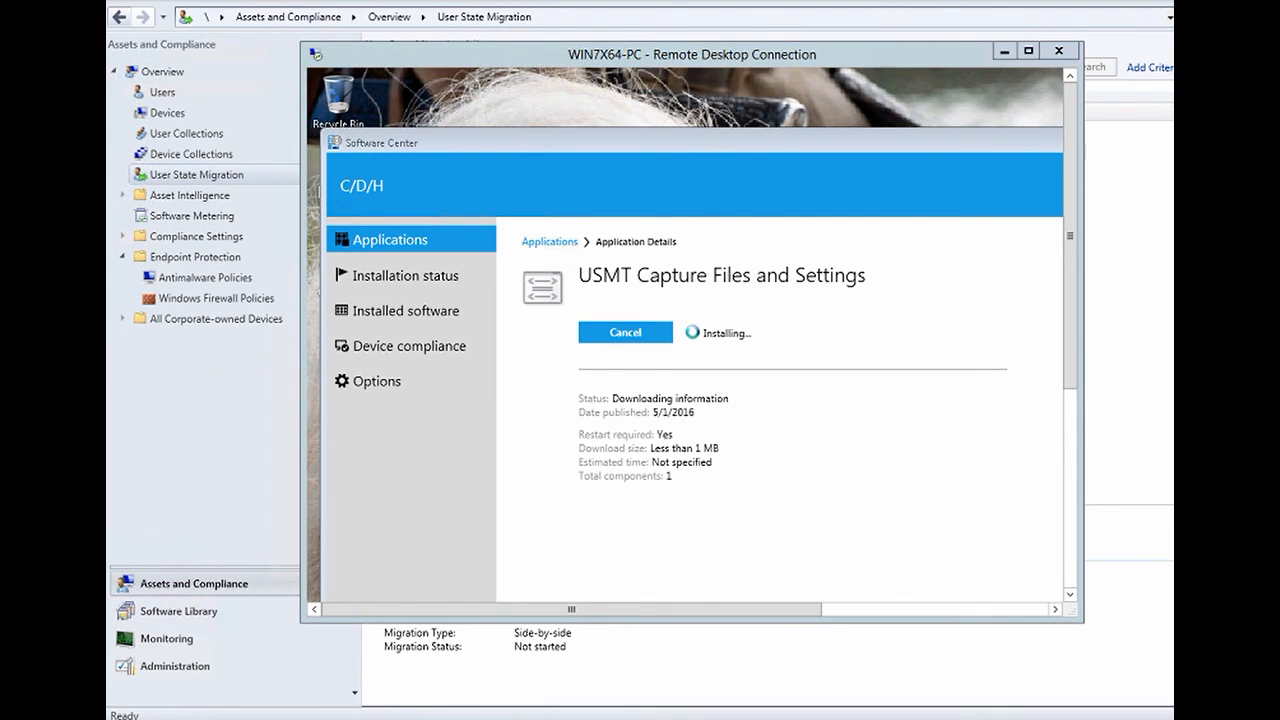
- Browse to E:\USMT\SMPSTOREE_FB2185F2$\MigrationStatus, granting access to each folder
key(super+e)
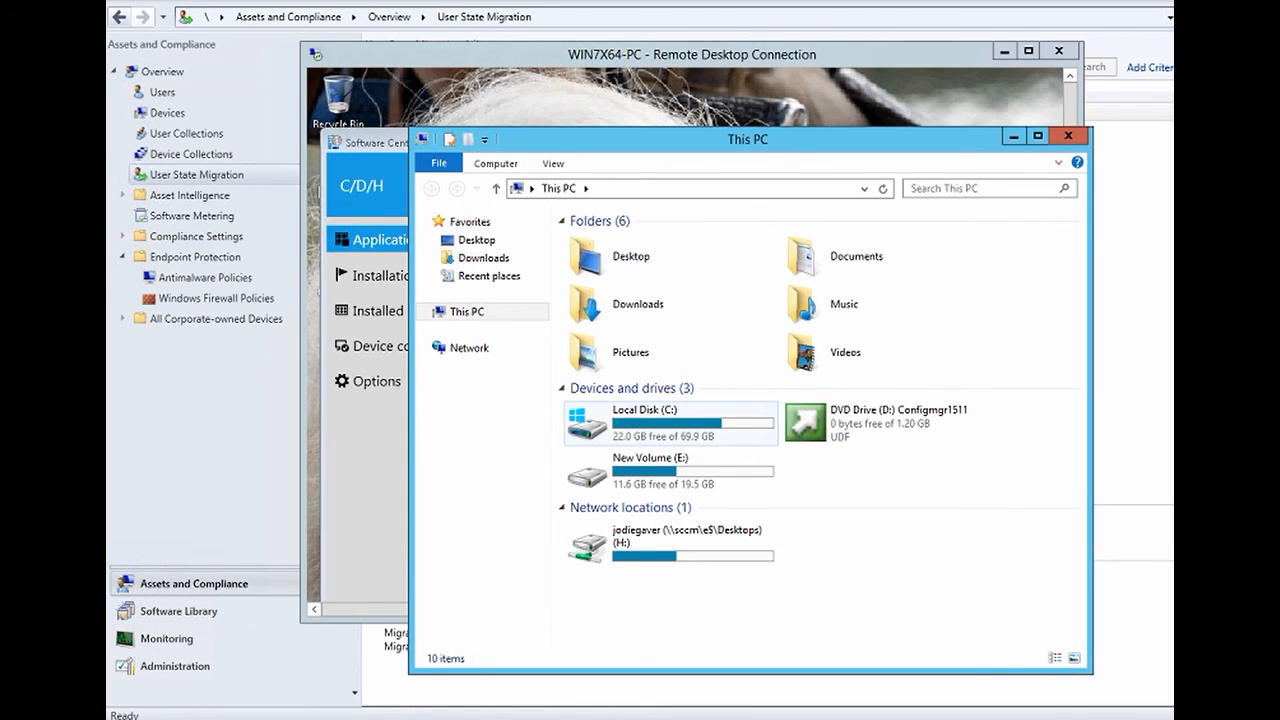
double_click(650, 468)
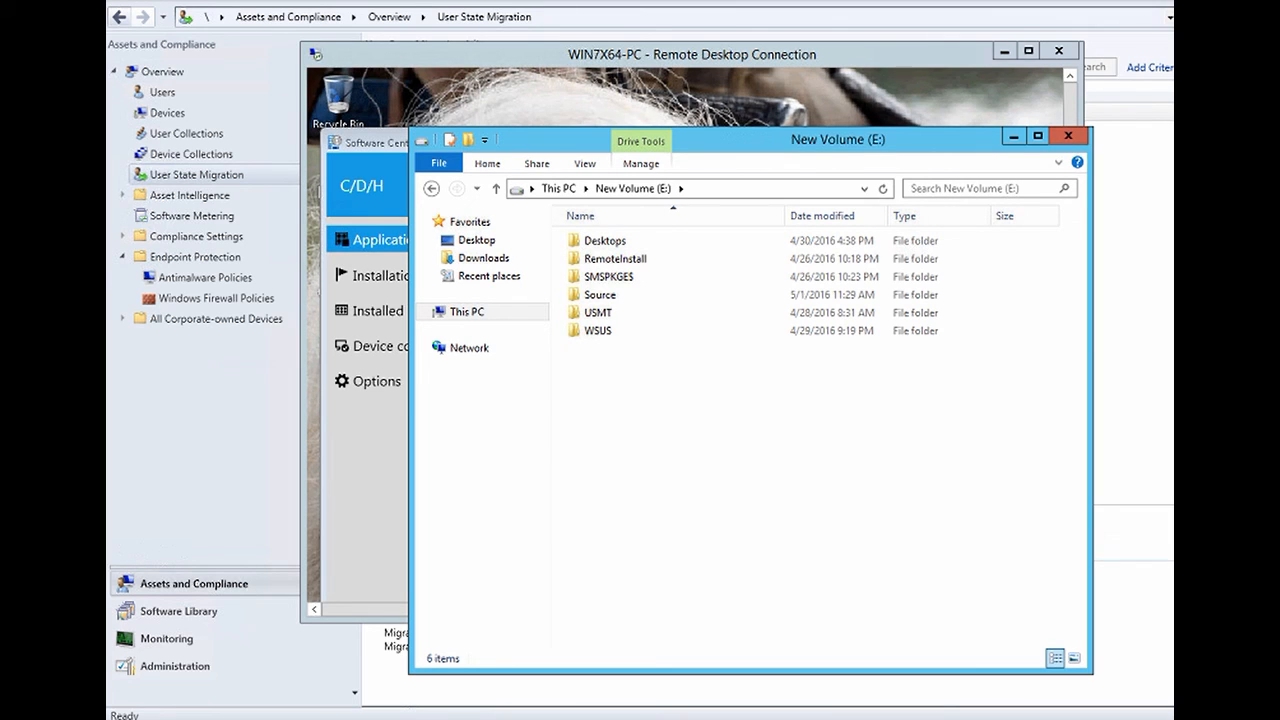
double_click(598, 312)
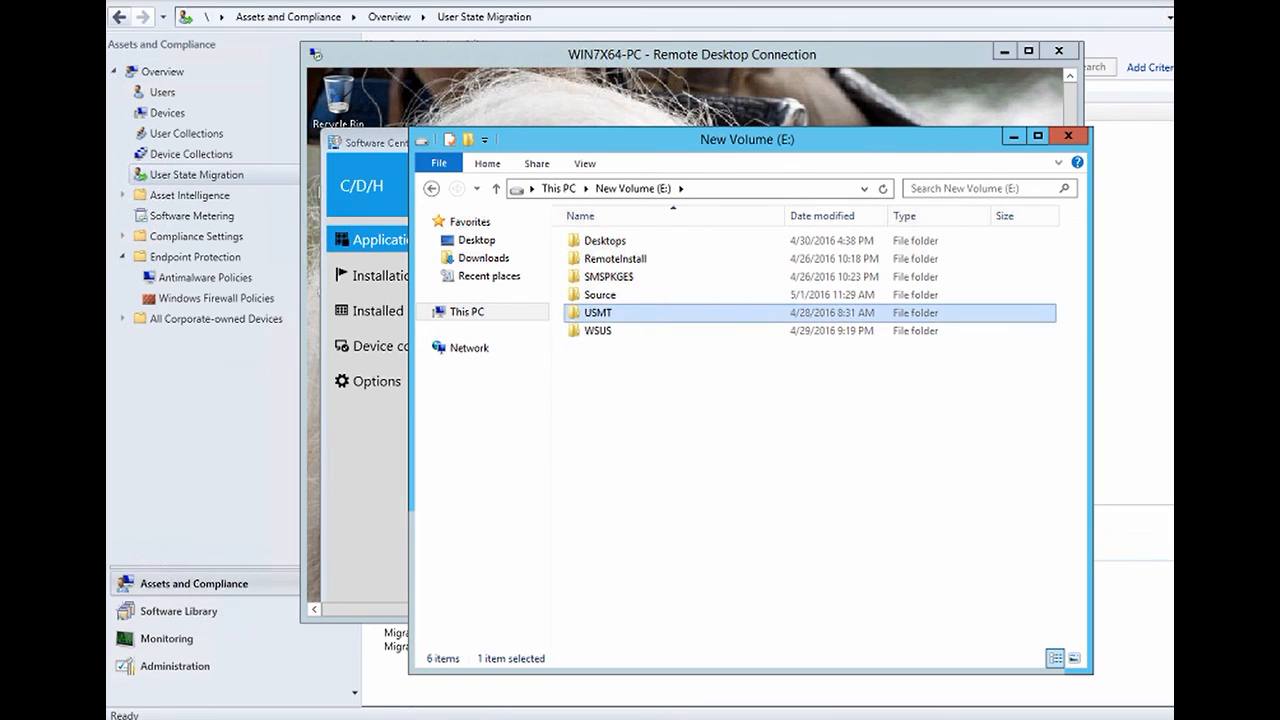
key(Return)
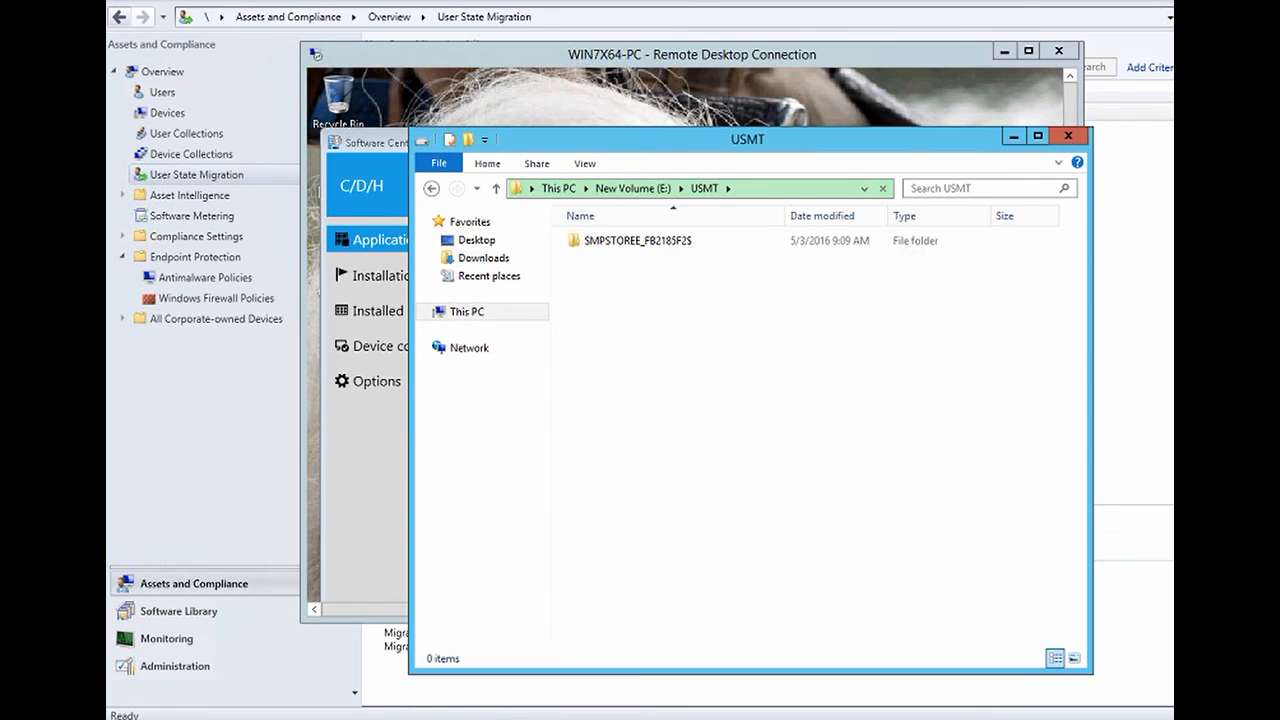
double_click(638, 241)
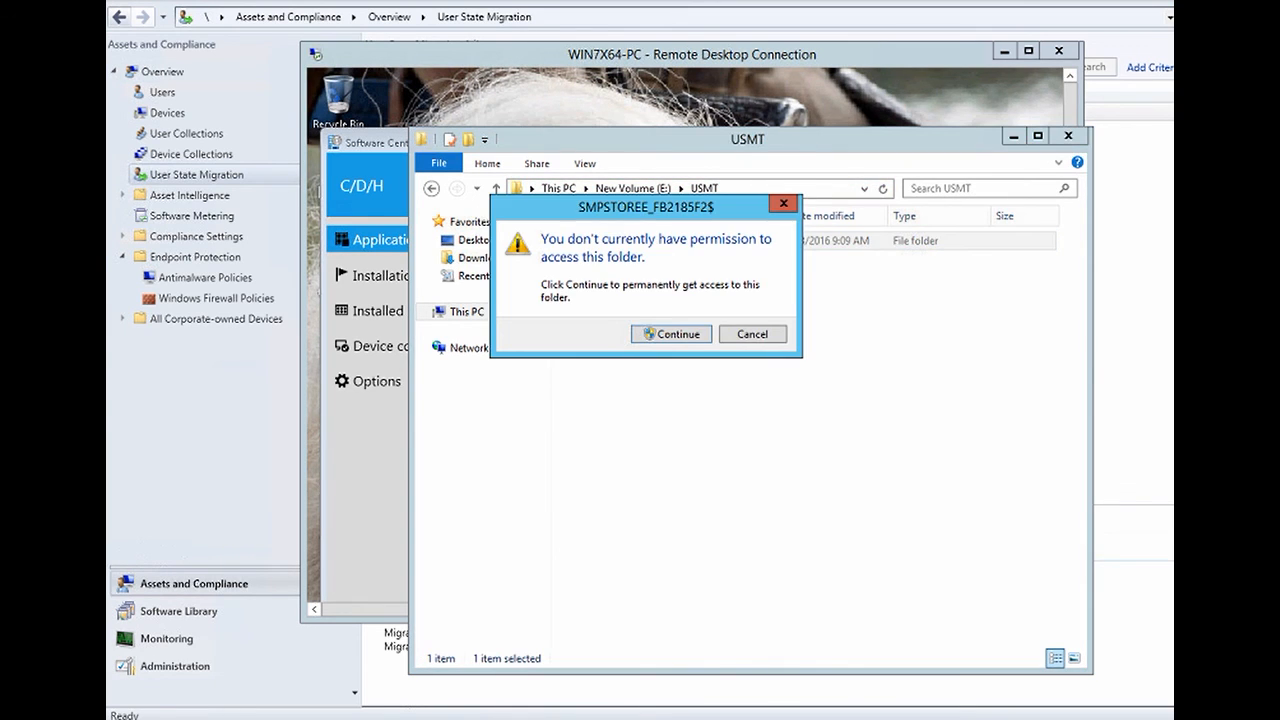
key(Return)
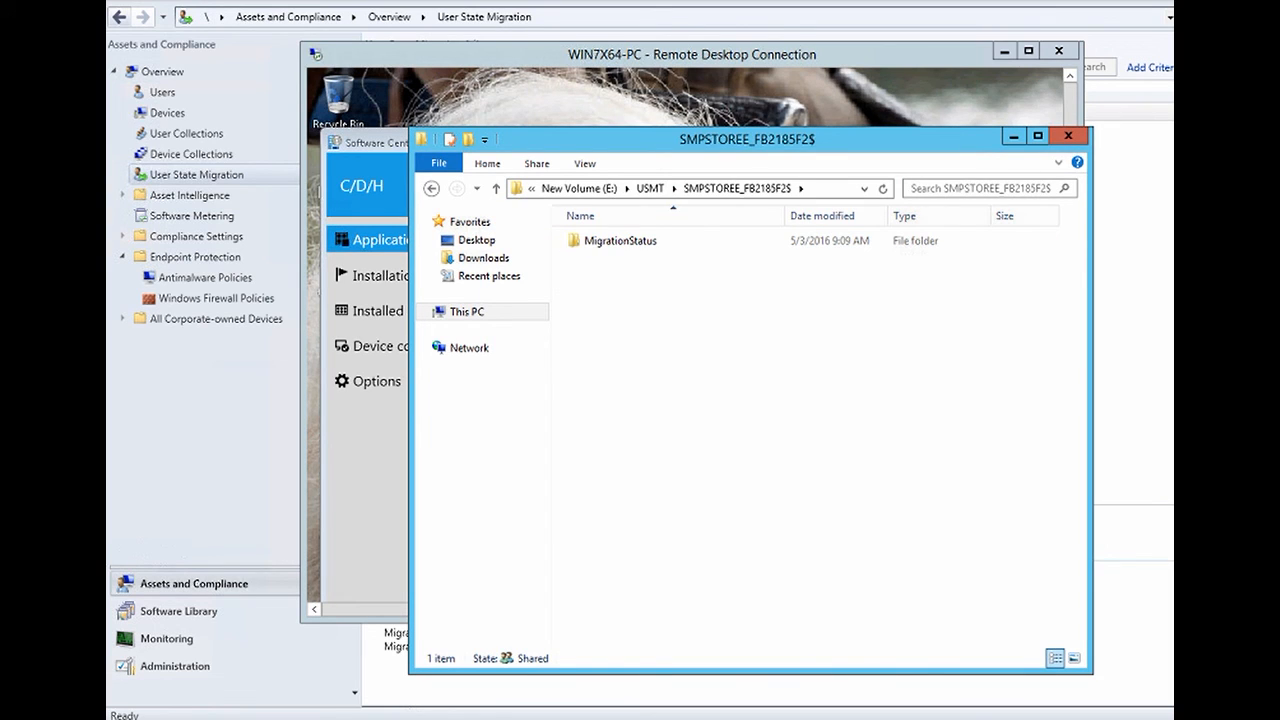
double_click(620, 241)
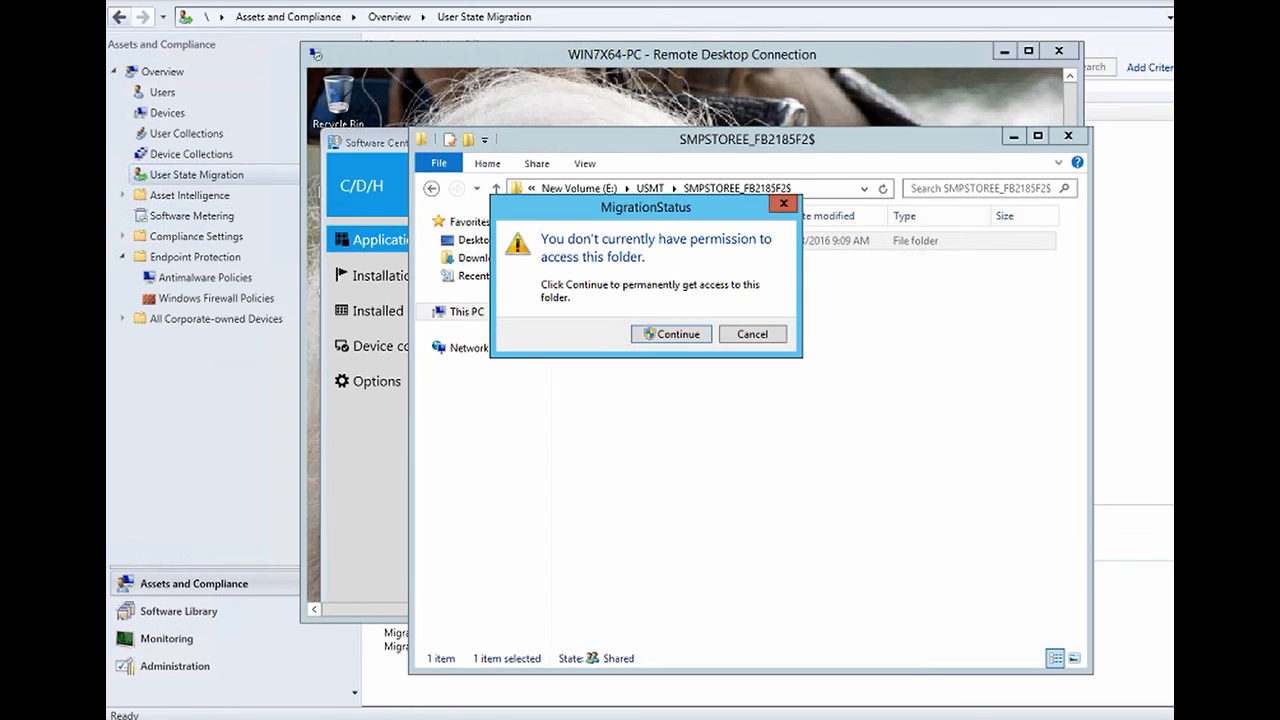
key(Return)
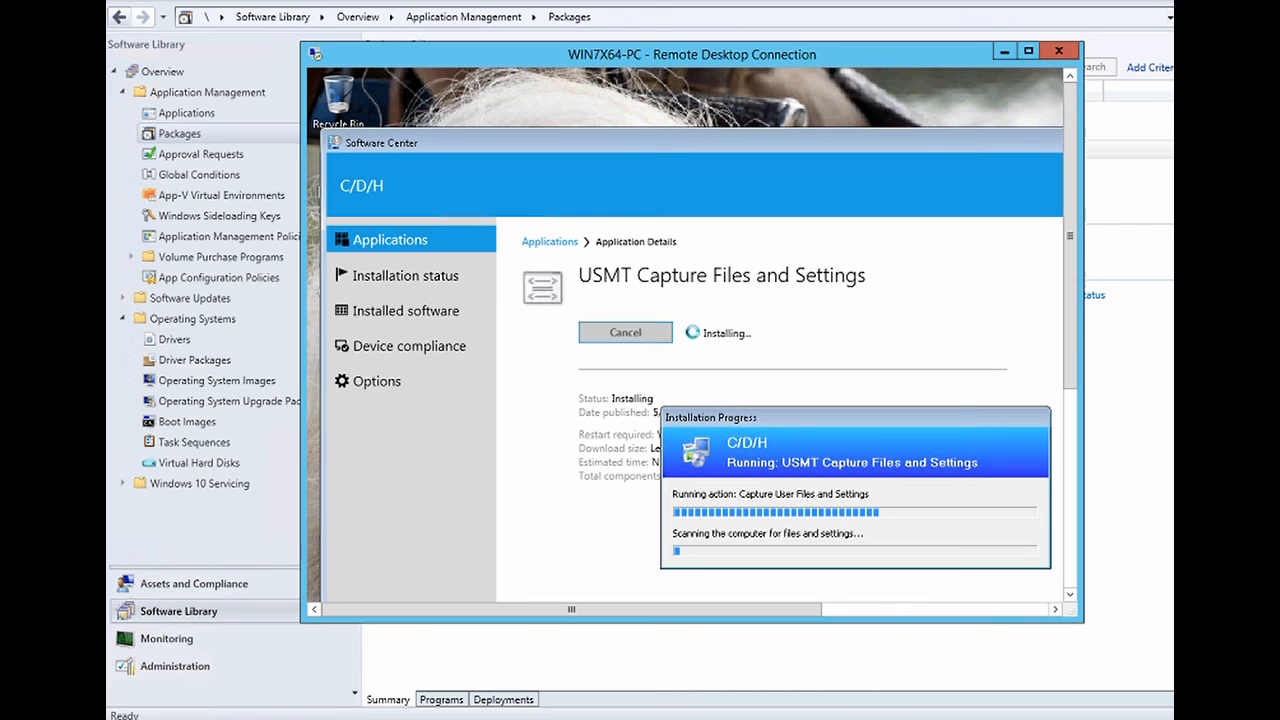
- Open smsts.log from the Logs window's SMSTSLog folder in the Trace Log Tool
click(299, 718)
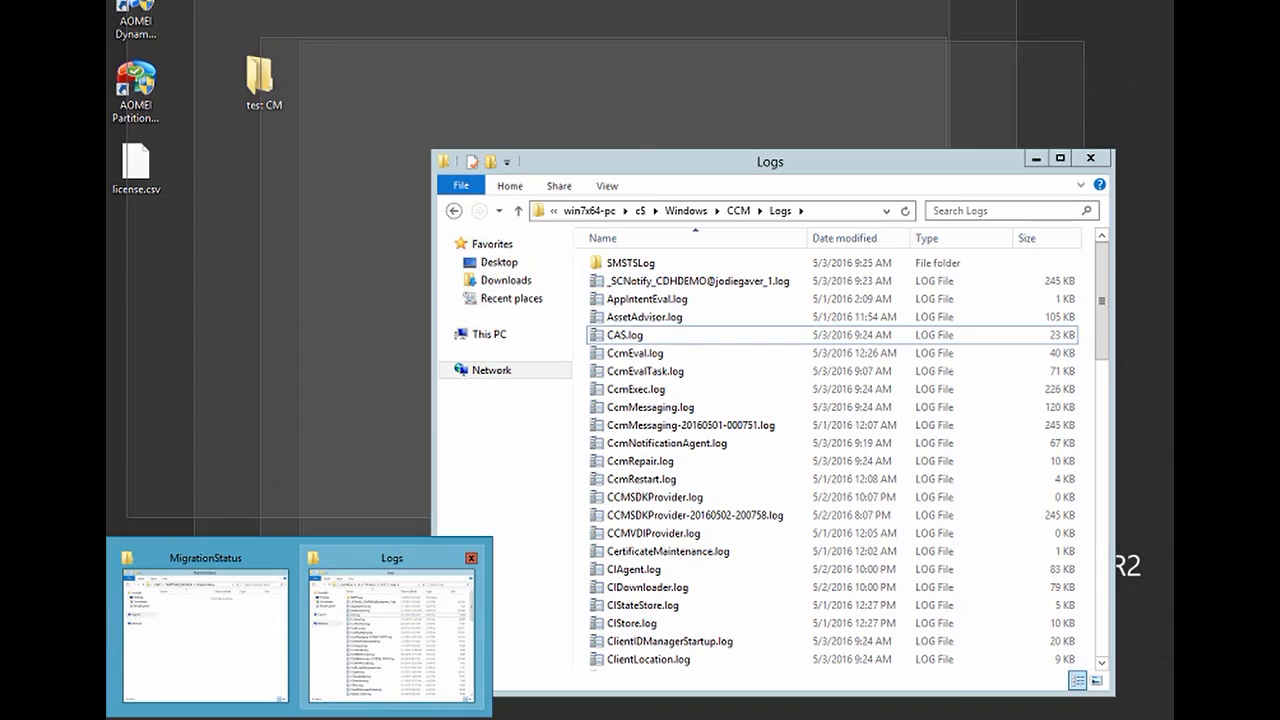
click(390, 630)
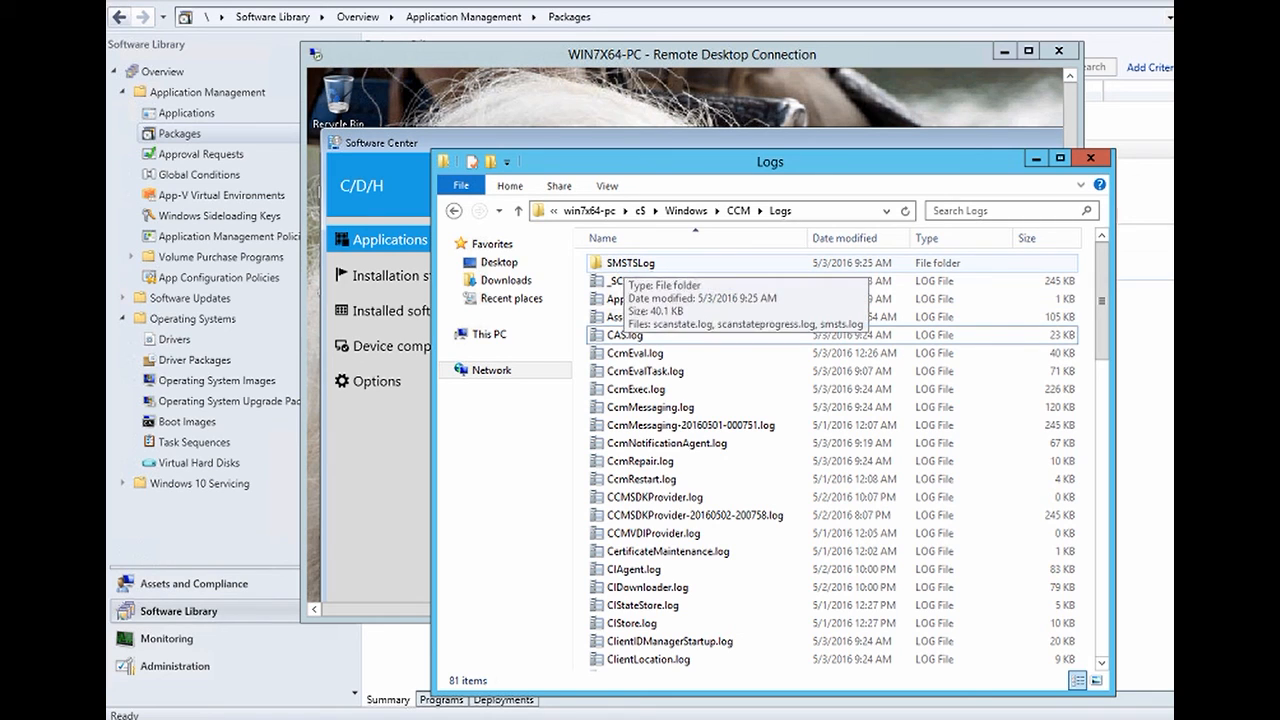
click(626, 264)
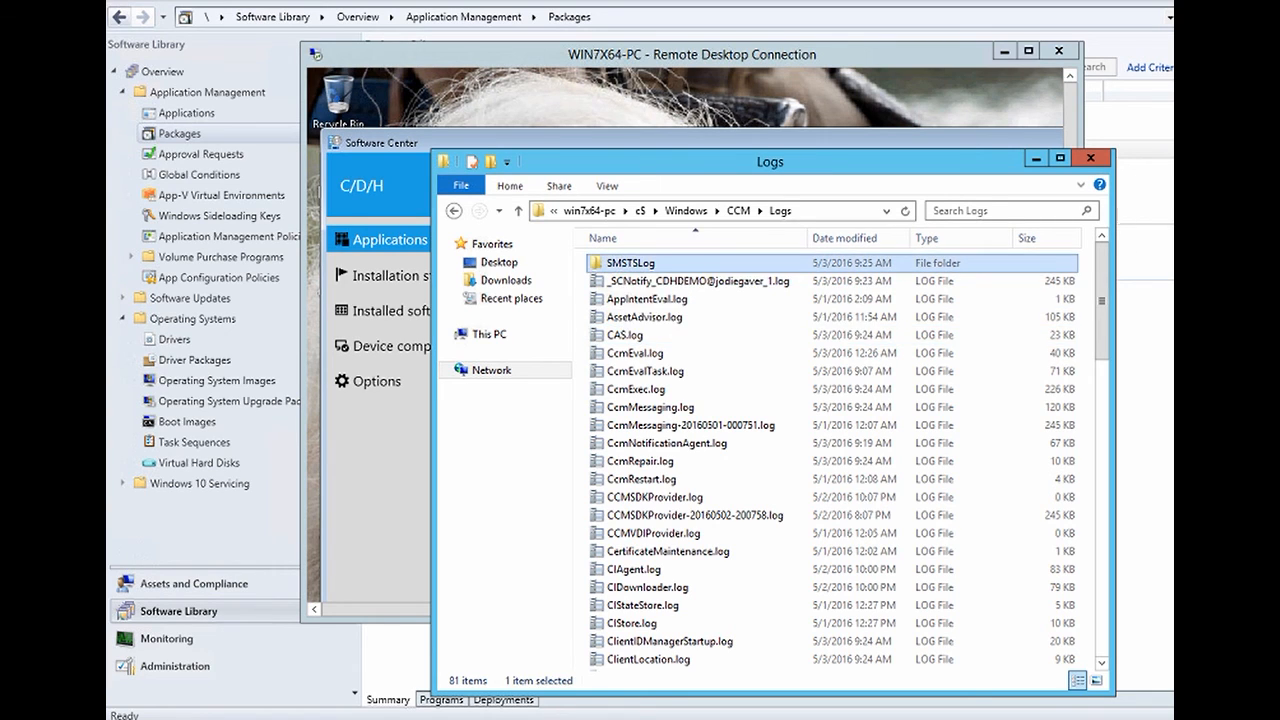
double_click(626, 264)
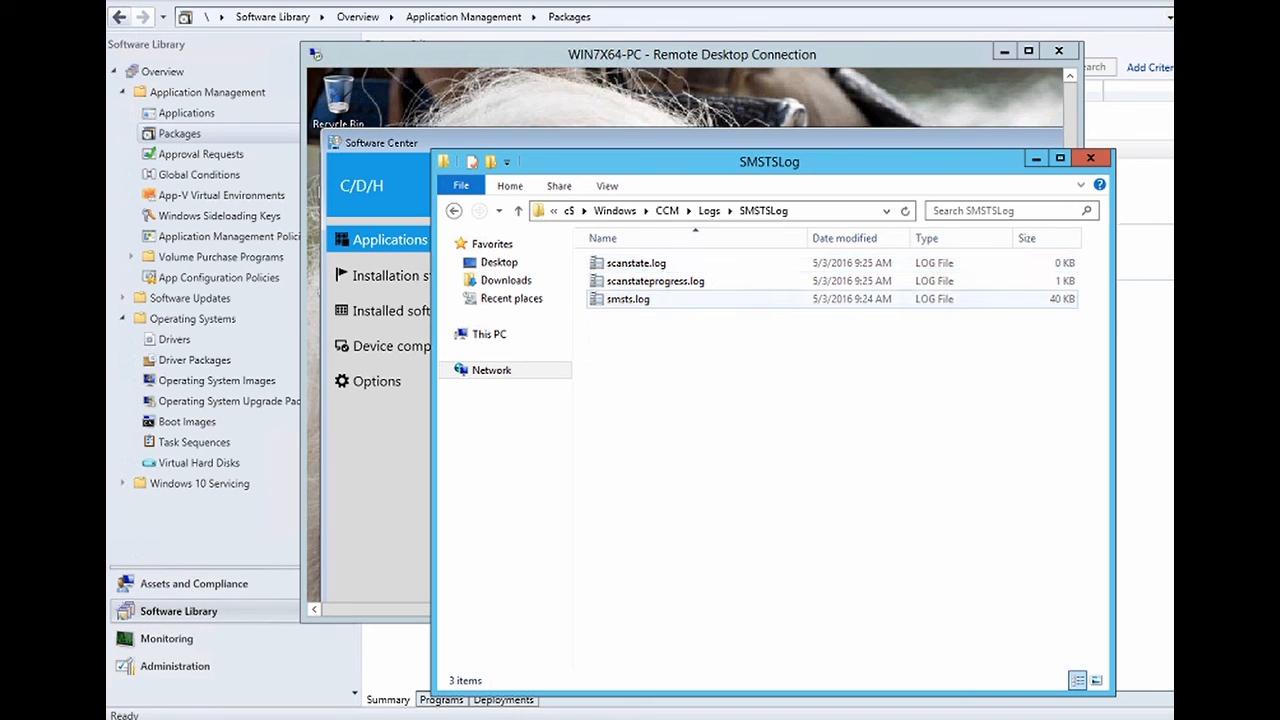
double_click(628, 299)
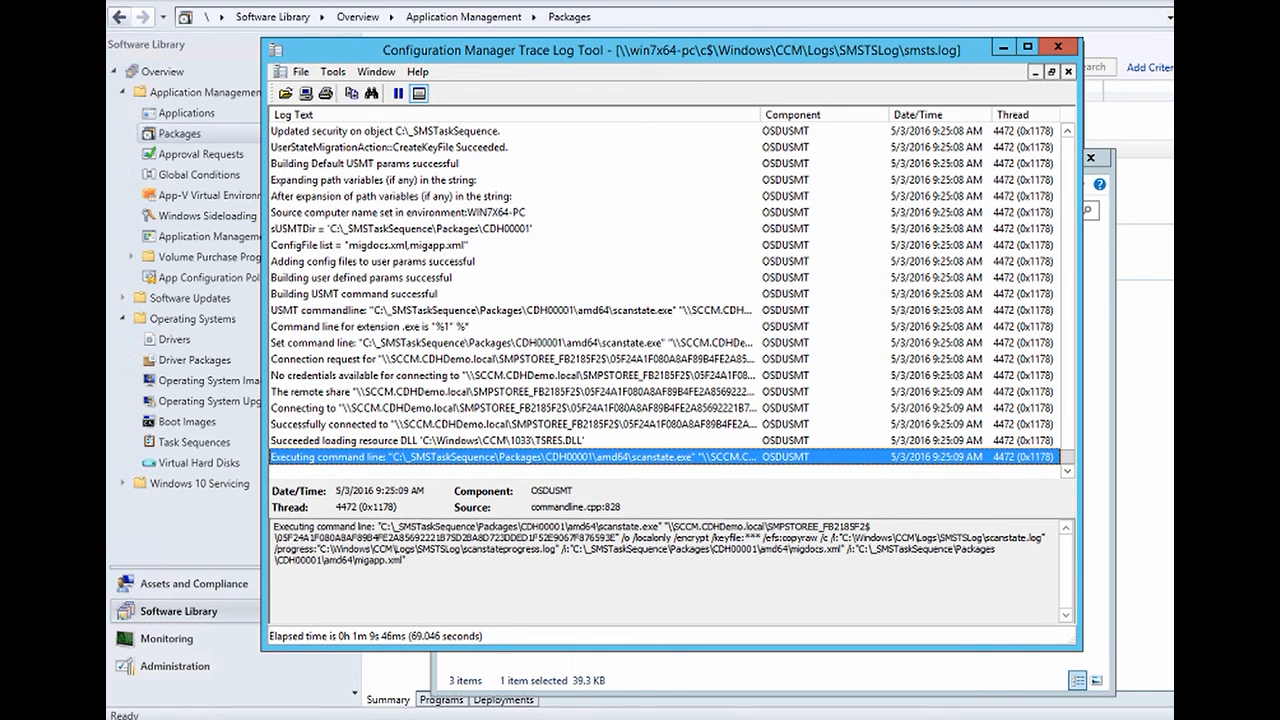
- Read scanstateprogress.log, then minimise the log viewers and the SMSTSLog window
click(1004, 48)
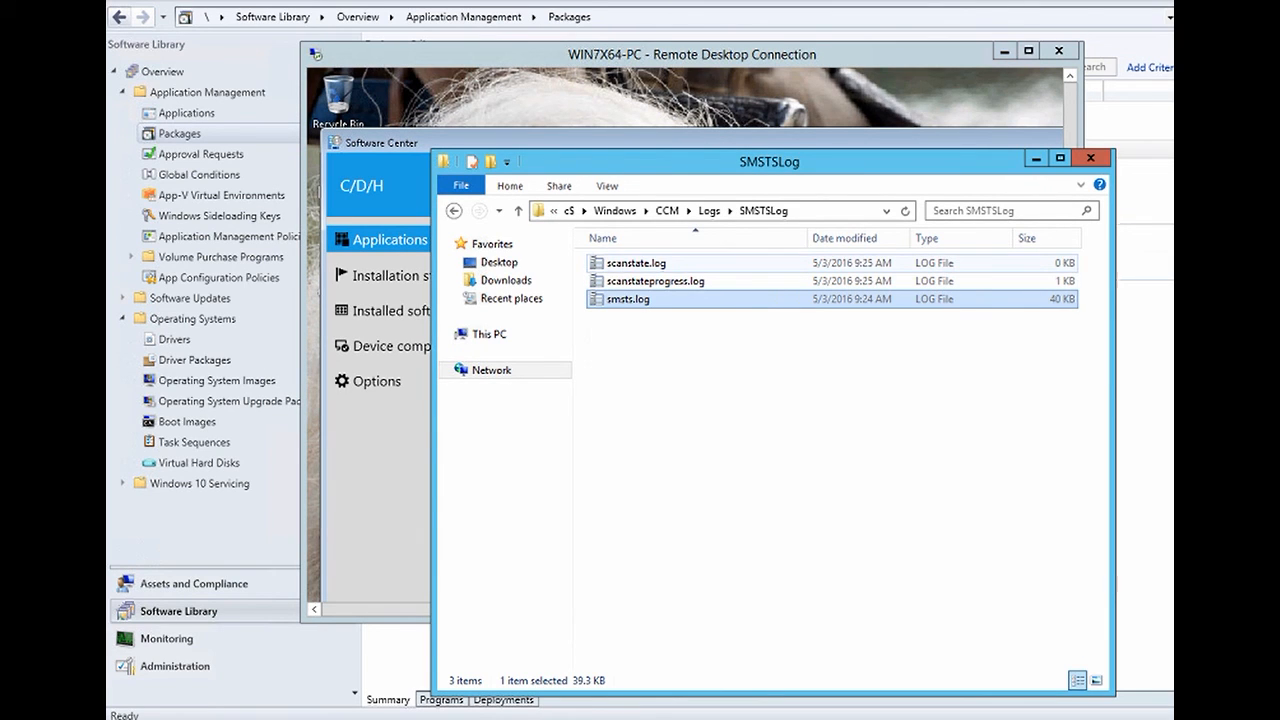
click(655, 281)
double_click(655, 281)
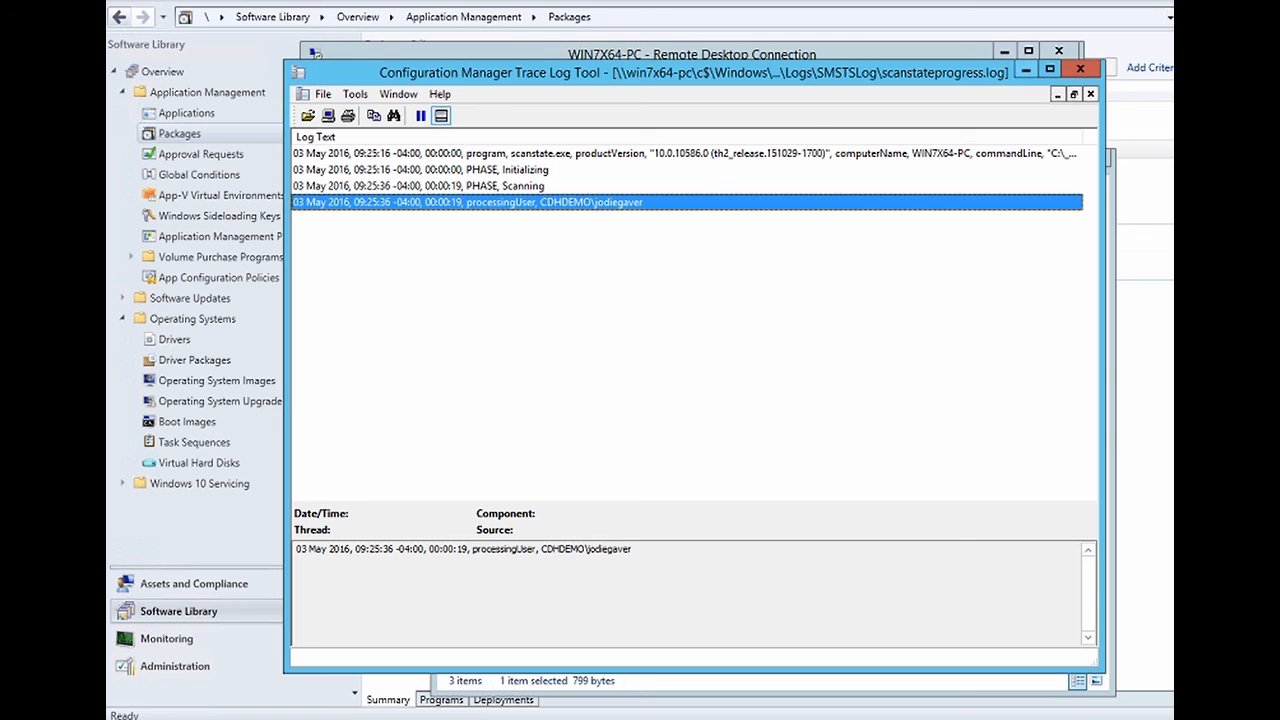
click(1080, 69)
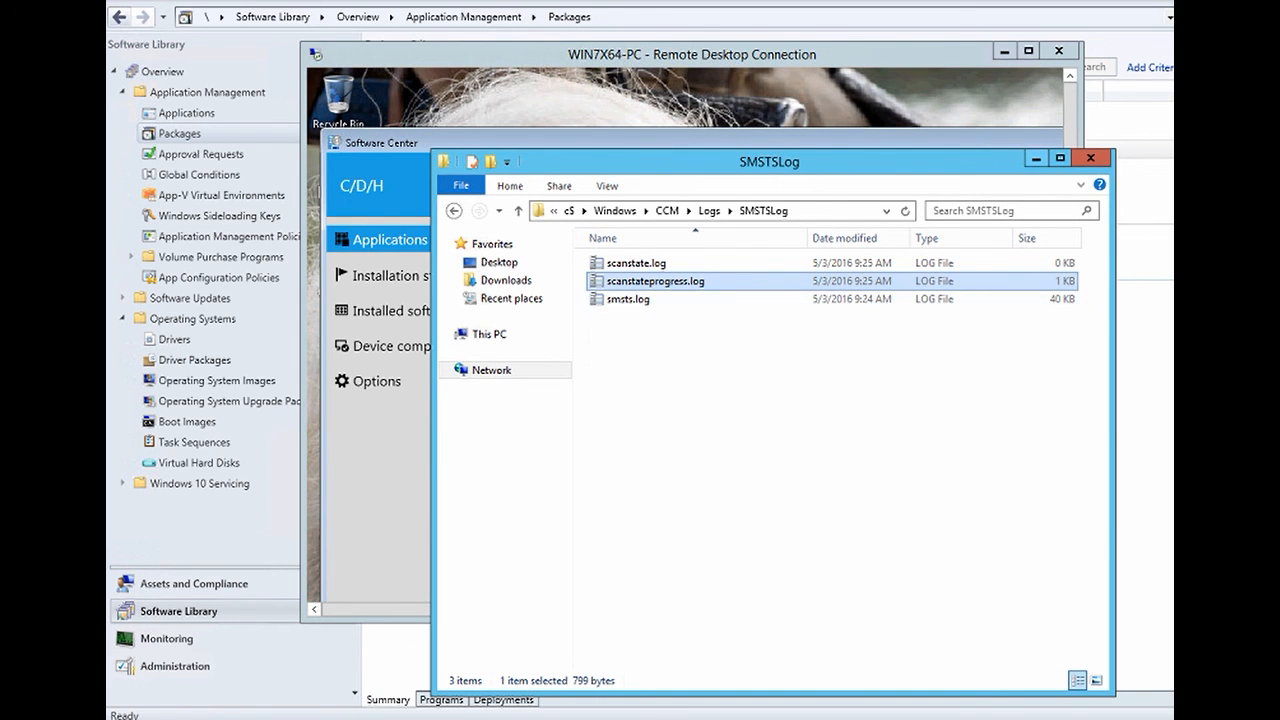
click(1036, 159)
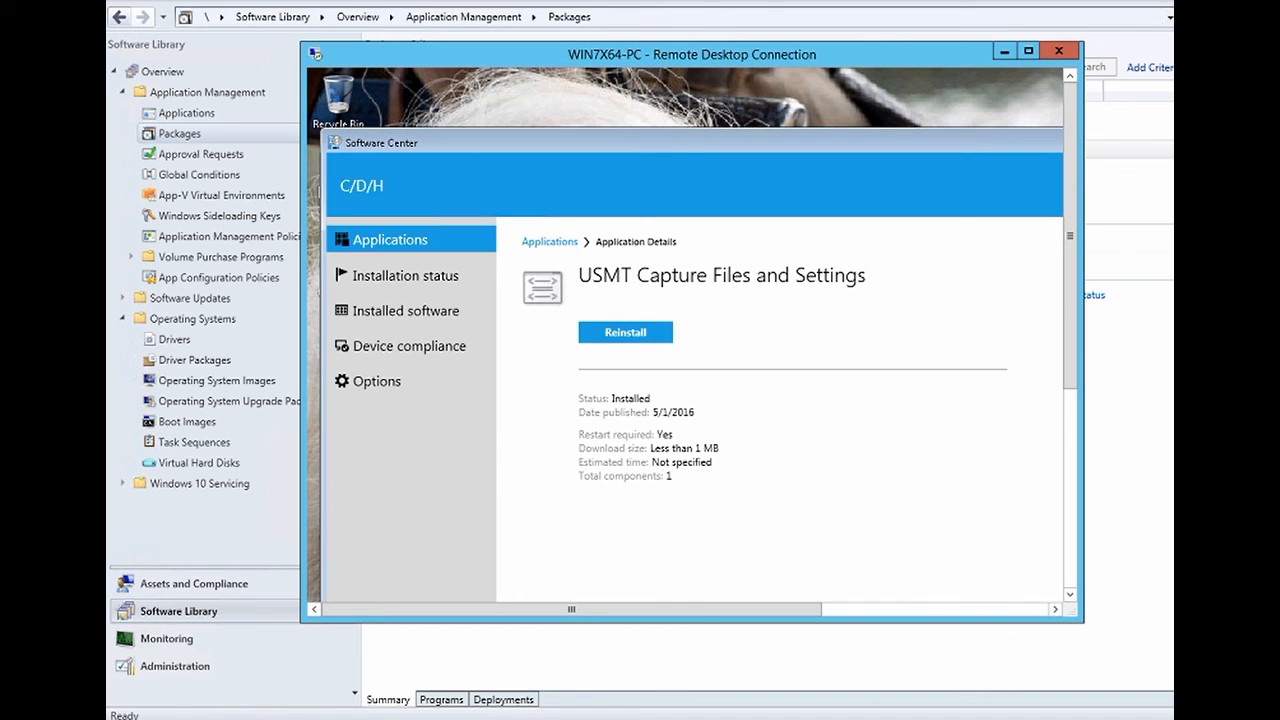
- Confirm the 76,540 KB USMT.MIG file in the USMT folder, then switch to WIN10X64
click(299, 719)
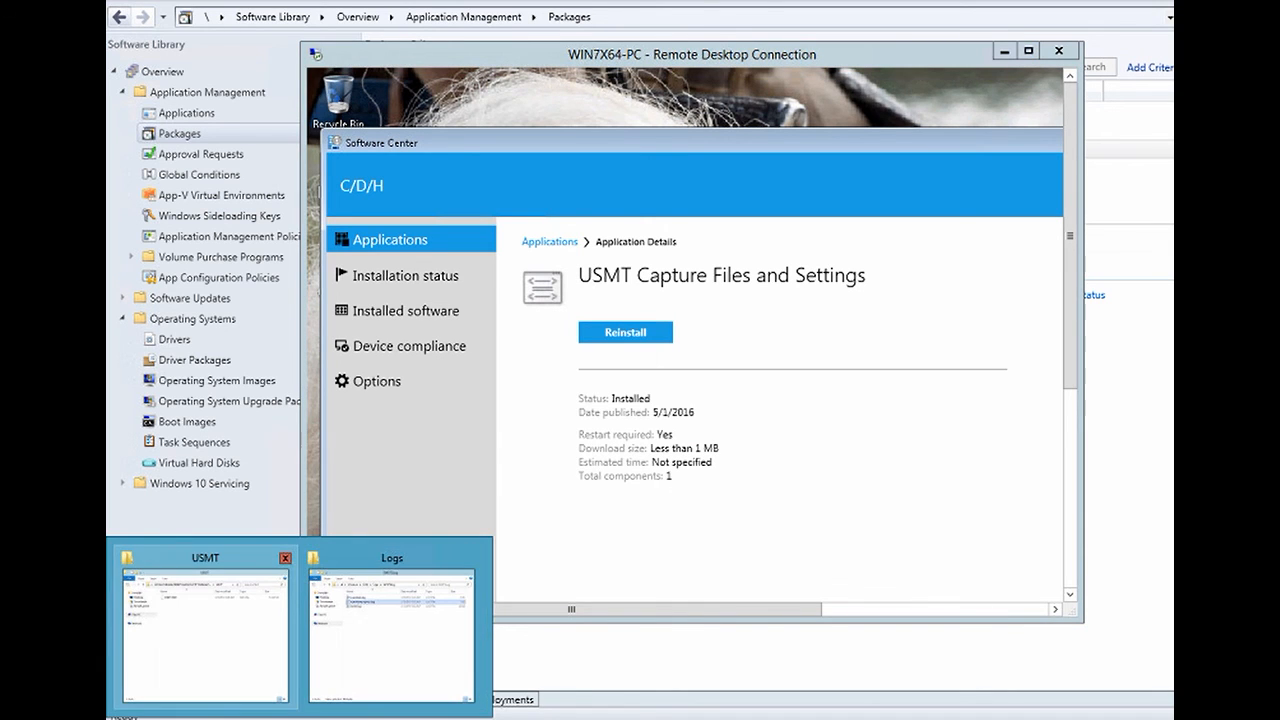
click(205, 630)
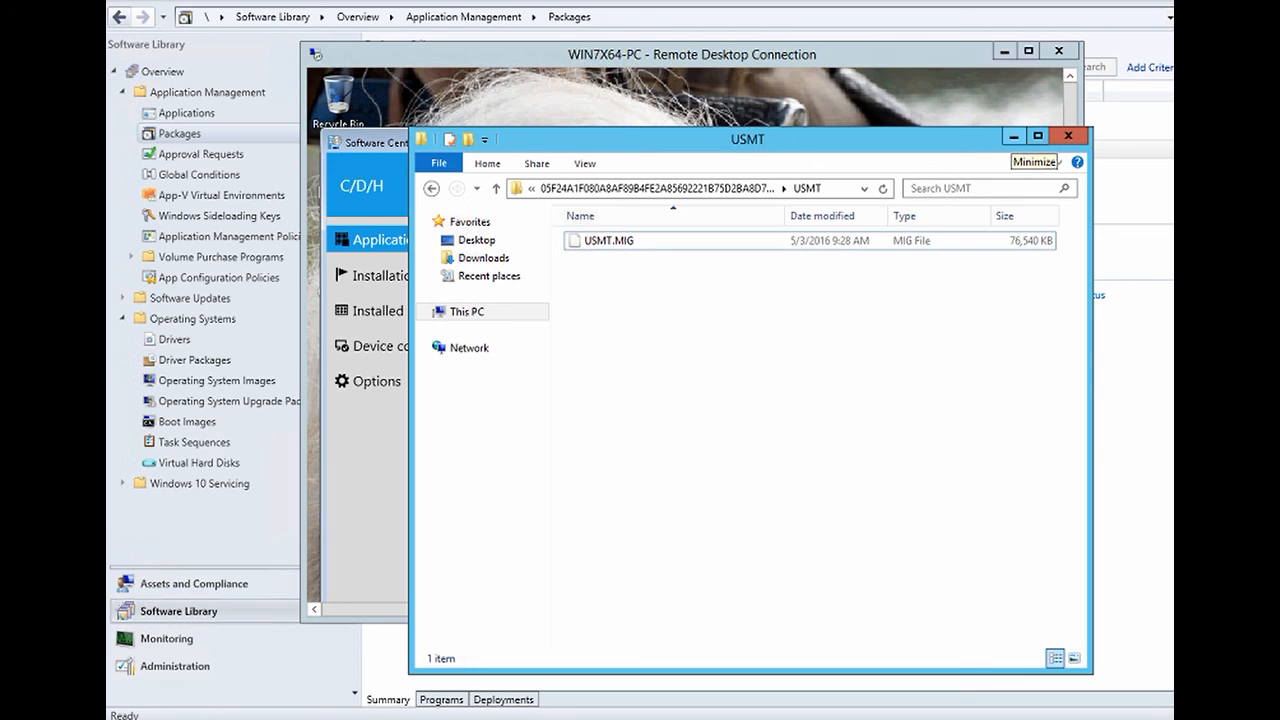
click(1014, 136)
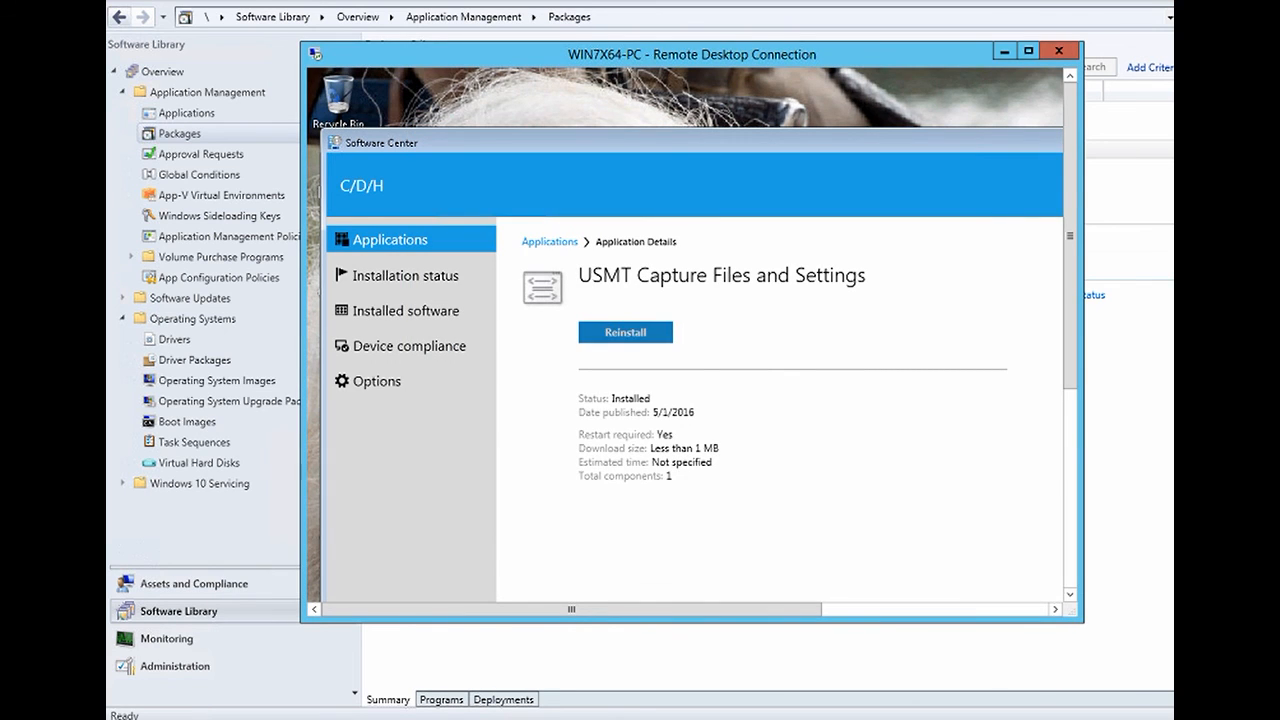
click(505, 718)
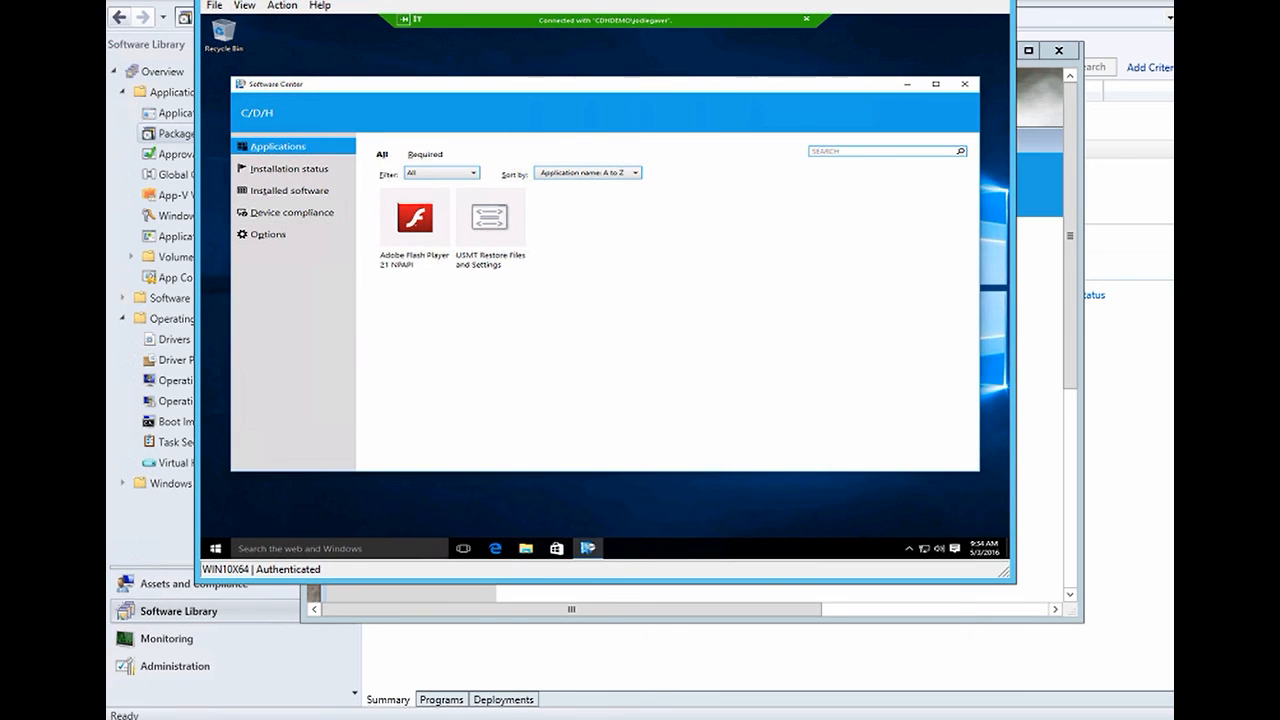
- Refresh Software Center and install USMT Restore Files and Settings
key(F5)
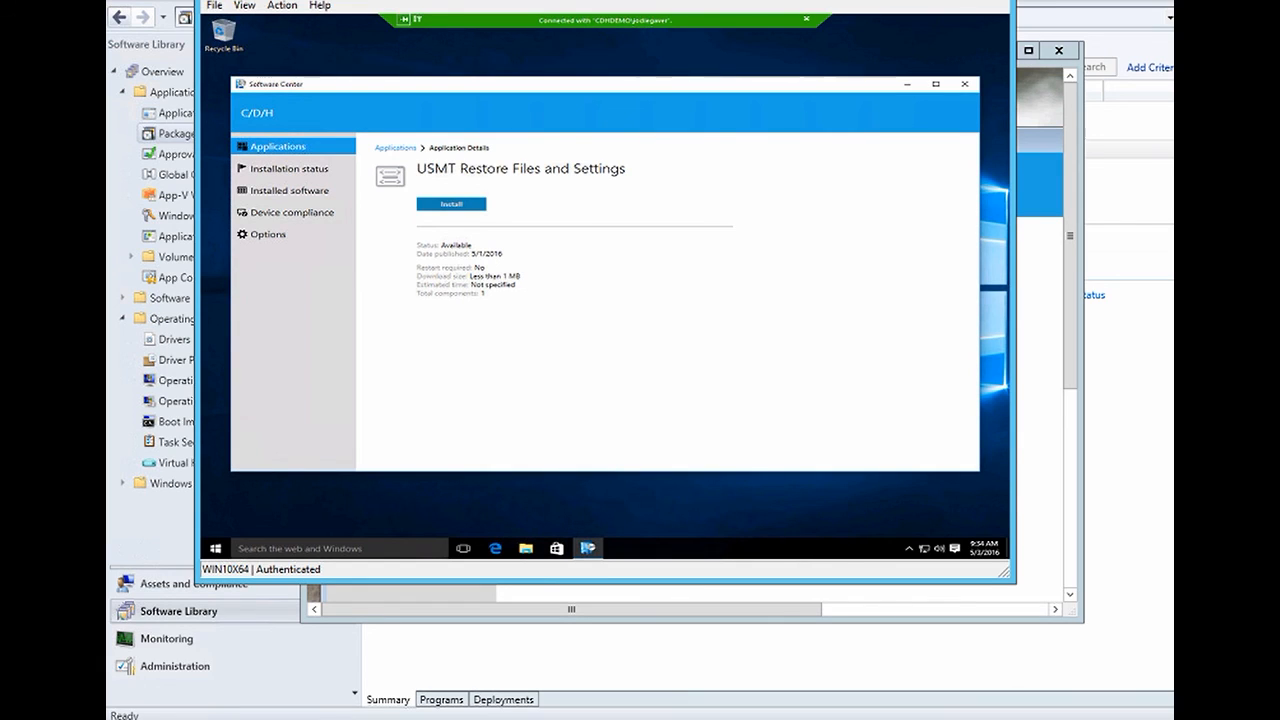
click(451, 204)
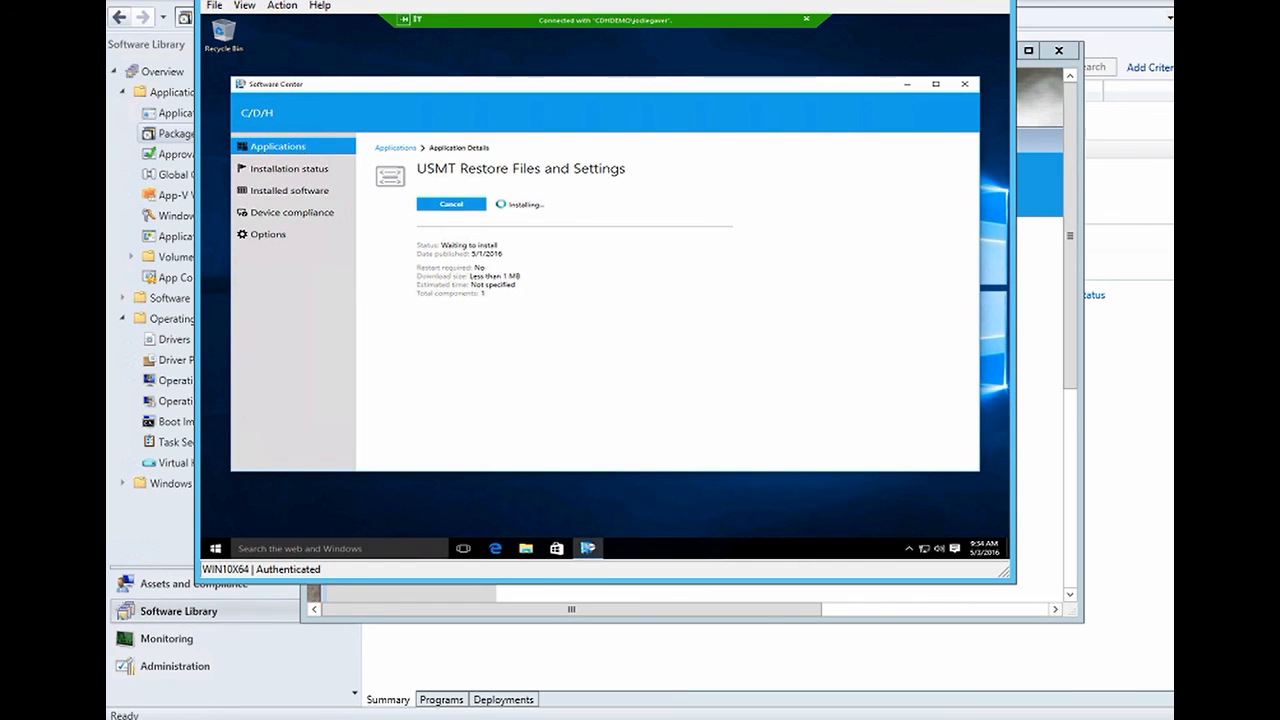